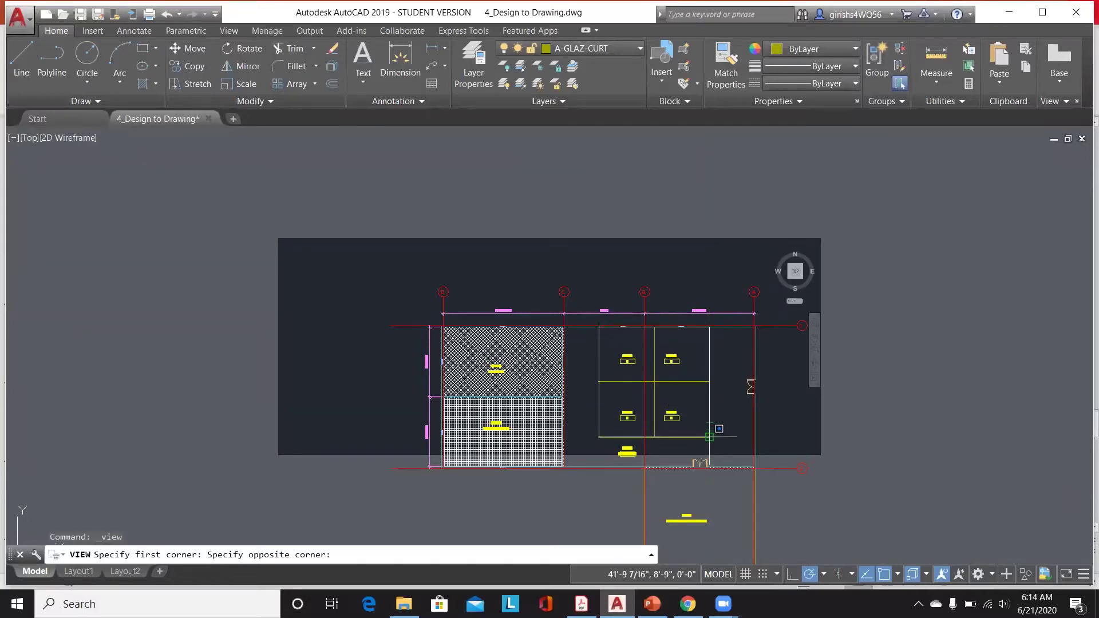
# Step: Set the GENERAL WORKSPACE view boundary around Rooms A to D and save the named view
pyautogui.click(709, 438)
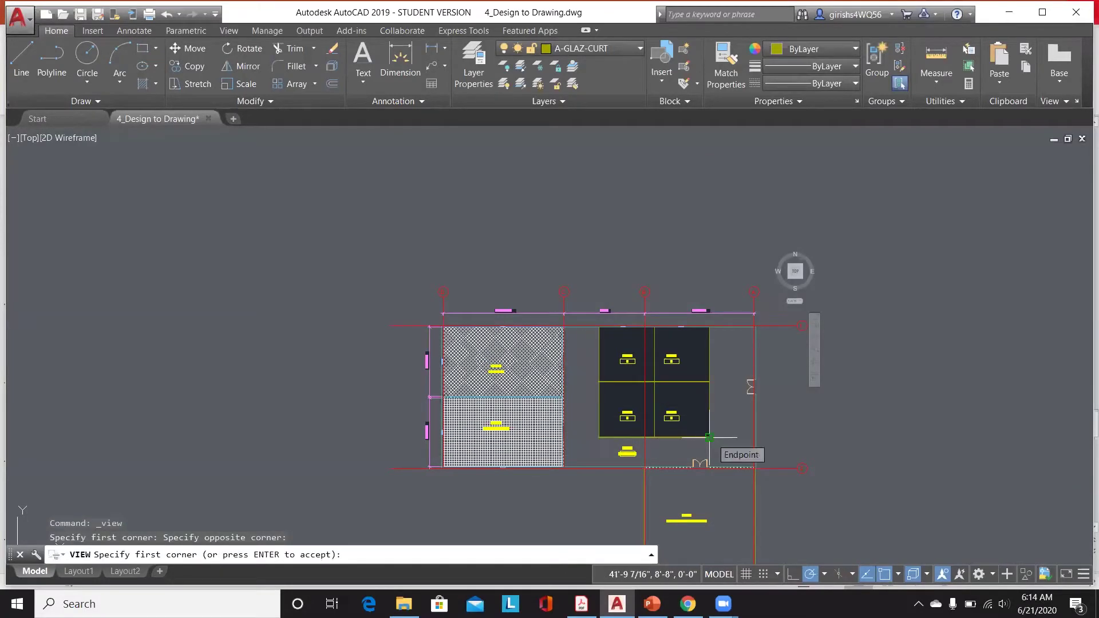
pyautogui.press('Return')
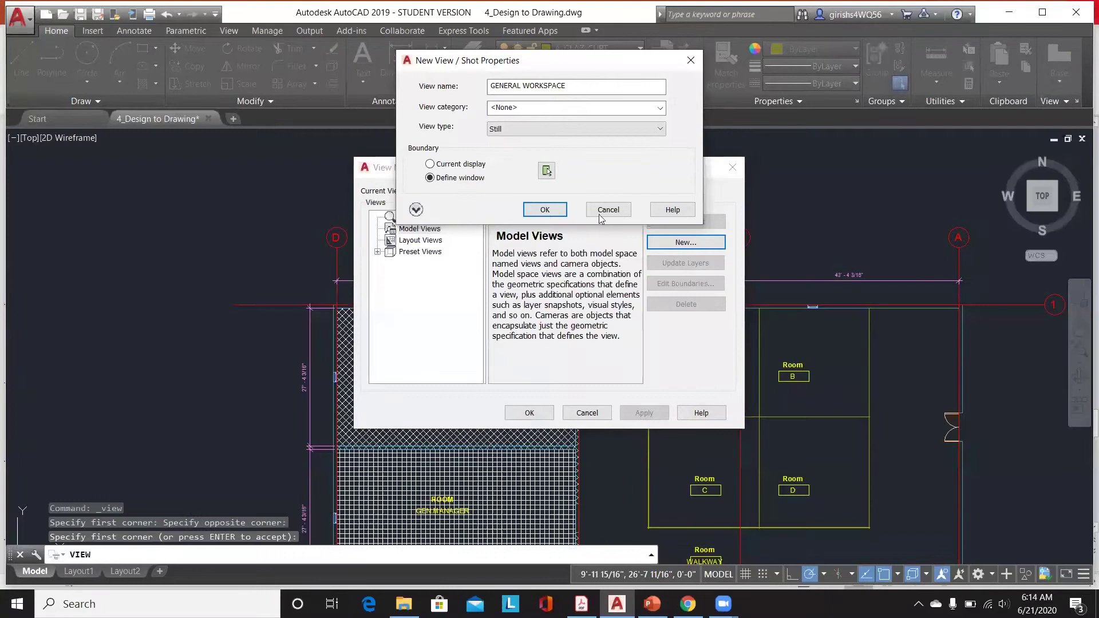
pyautogui.click(542, 210)
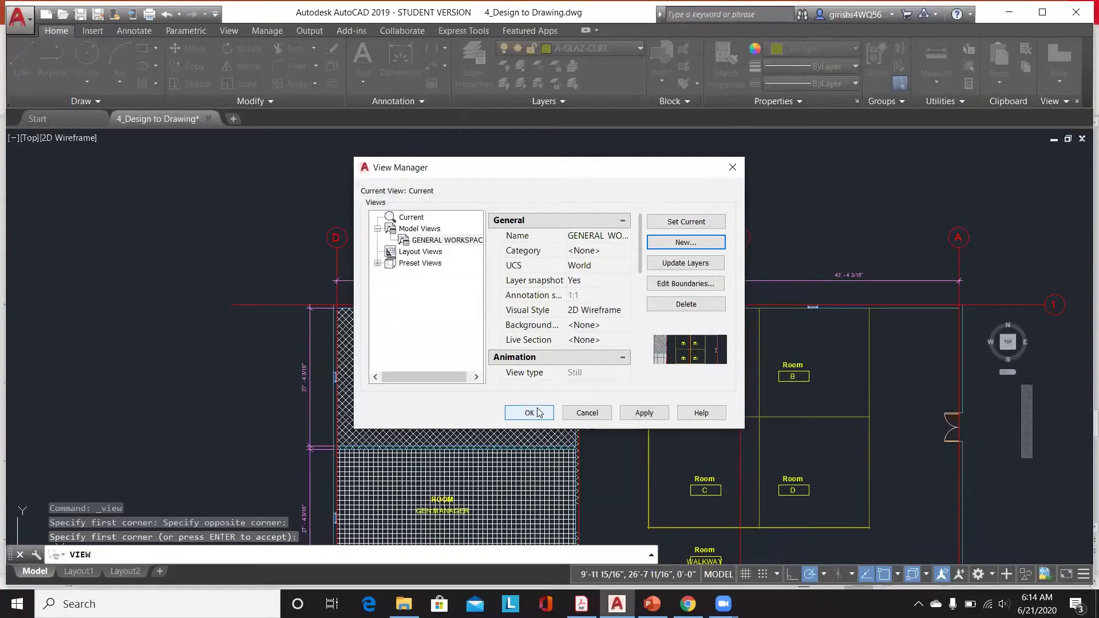
pyautogui.click(662, 412)
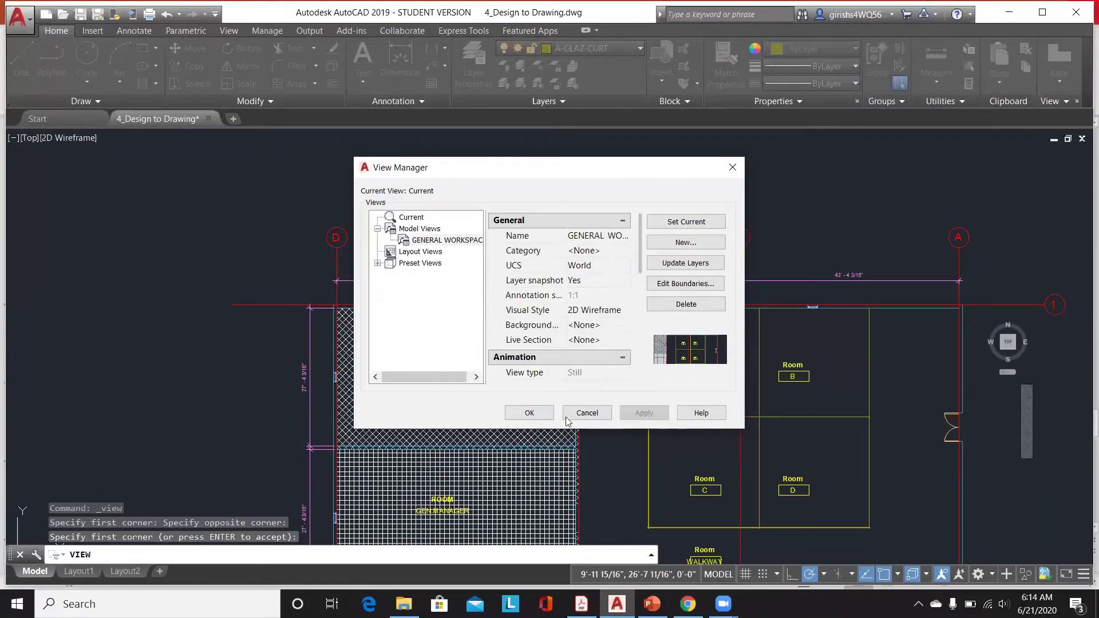
pyautogui.click(547, 413)
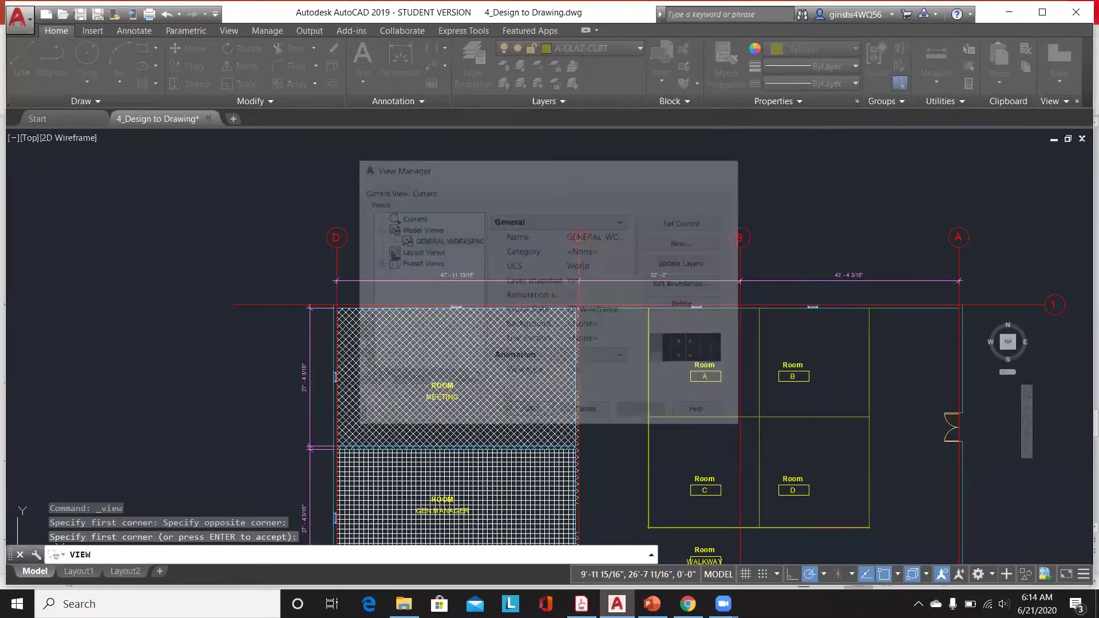
# Step: Restore the custom model view GENERAL WORKSPACE in the viewport
pyautogui.click(27, 138)
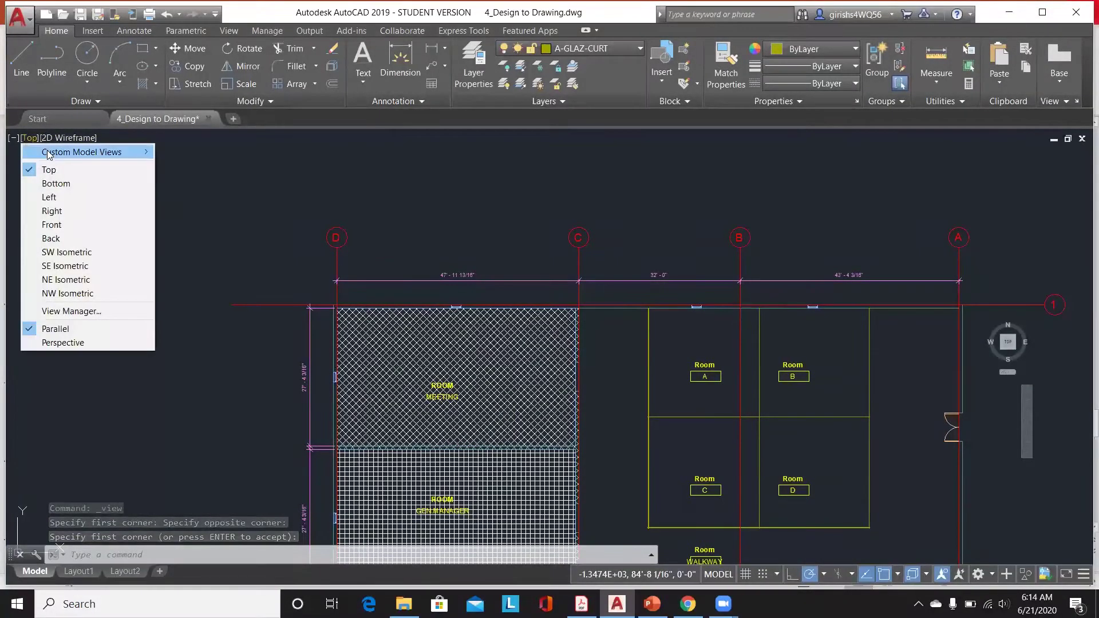
pyautogui.moveTo(148, 155)
pyautogui.click(217, 152)
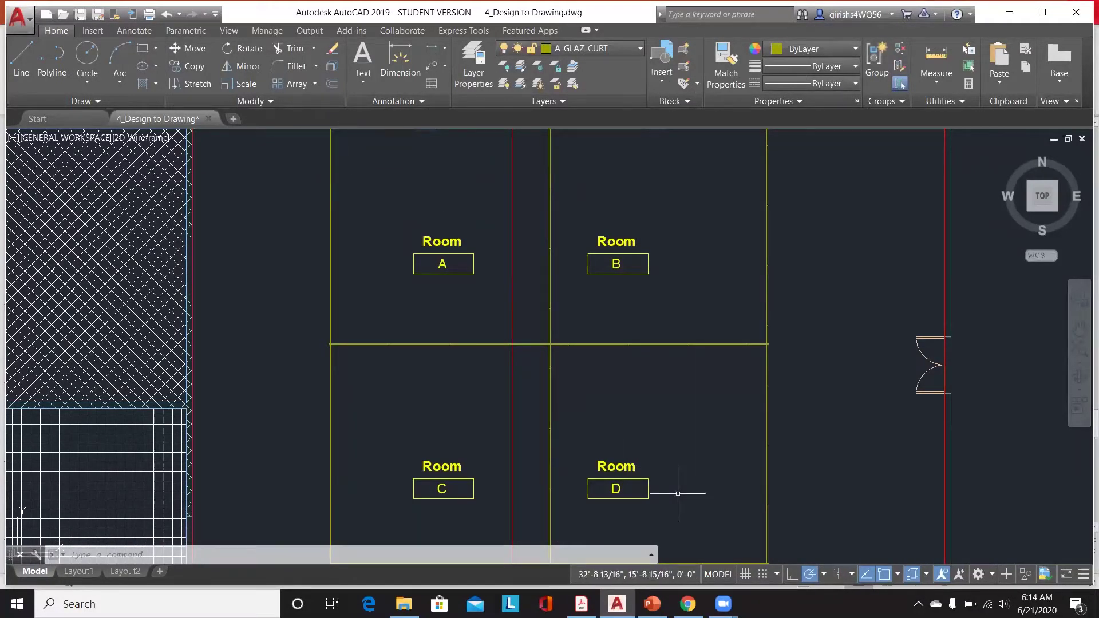
# Step: Start a new model view in the View Manager and name it GENERAL MANAGER ROOM
pyautogui.scroll(-6, 547, 273)
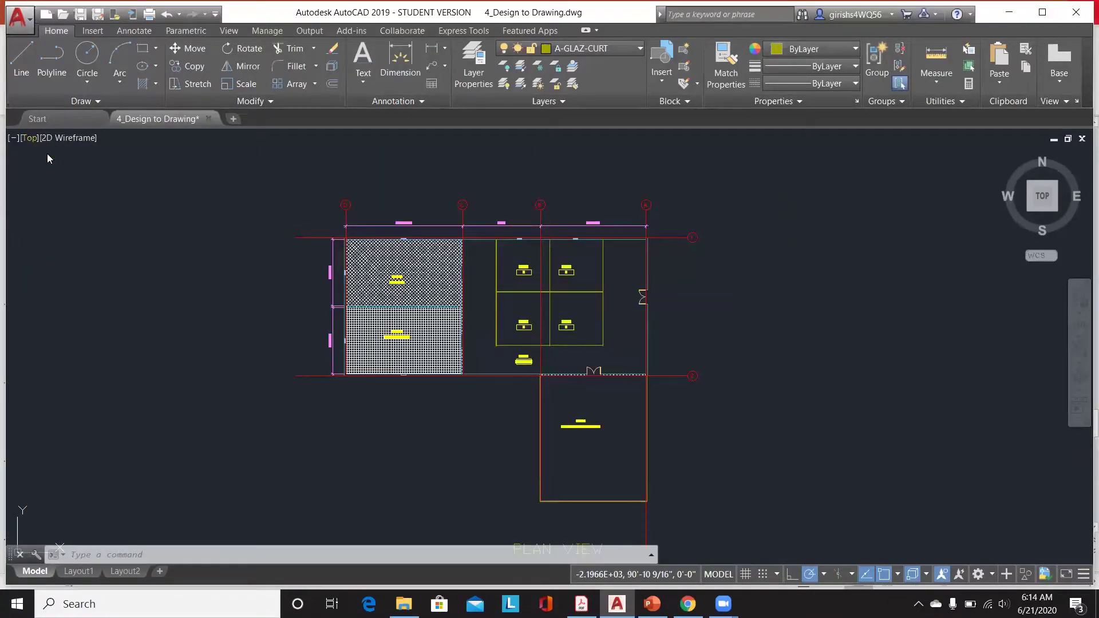
pyautogui.click(29, 138)
pyautogui.click(68, 310)
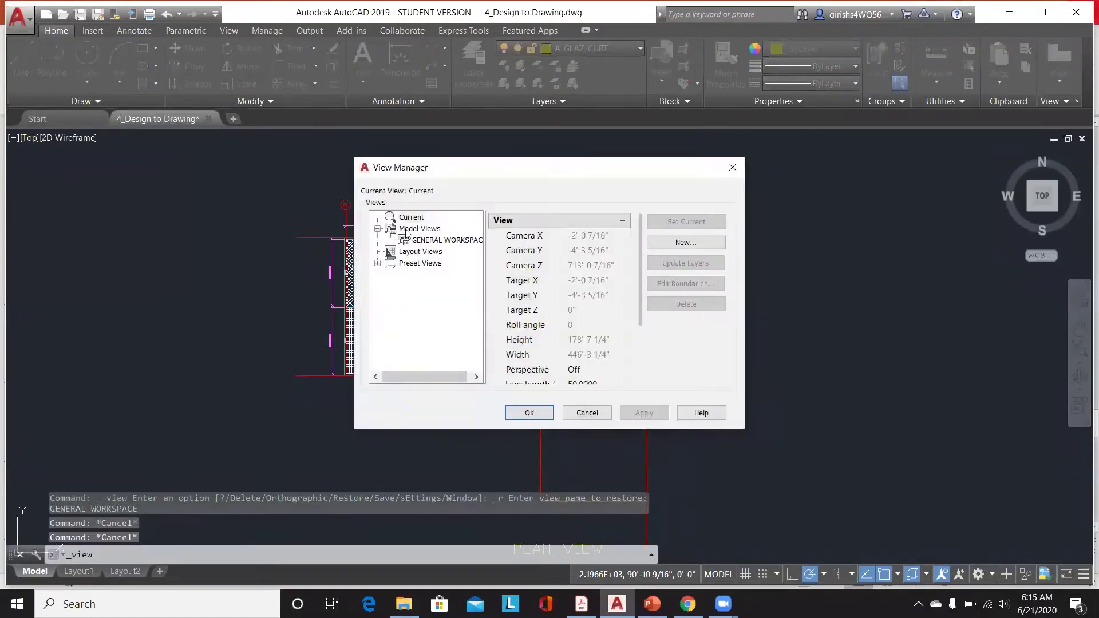
pyautogui.click(419, 228)
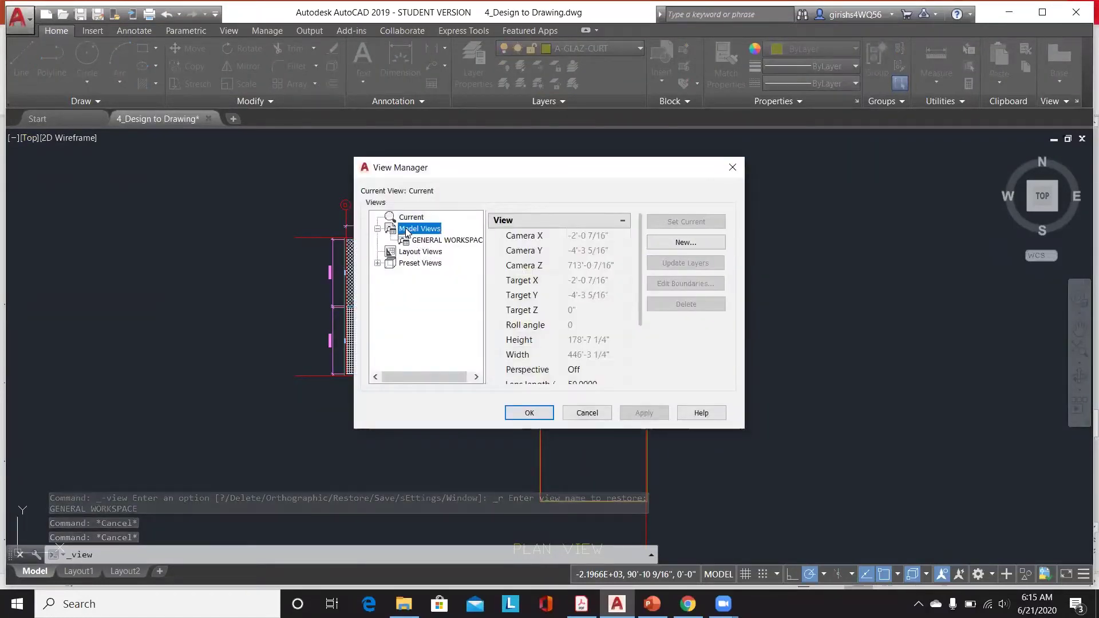
pyautogui.click(662, 243)
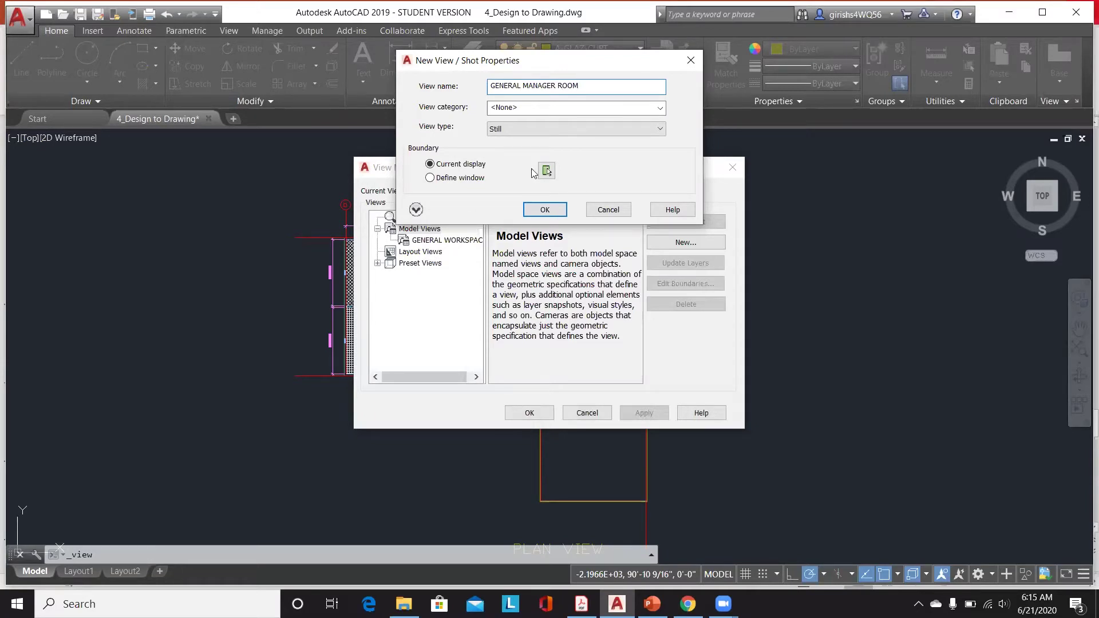
# Step: Define the new view's boundary window around the Gen. Manager room's corners and save the named view
pyautogui.click(546, 170)
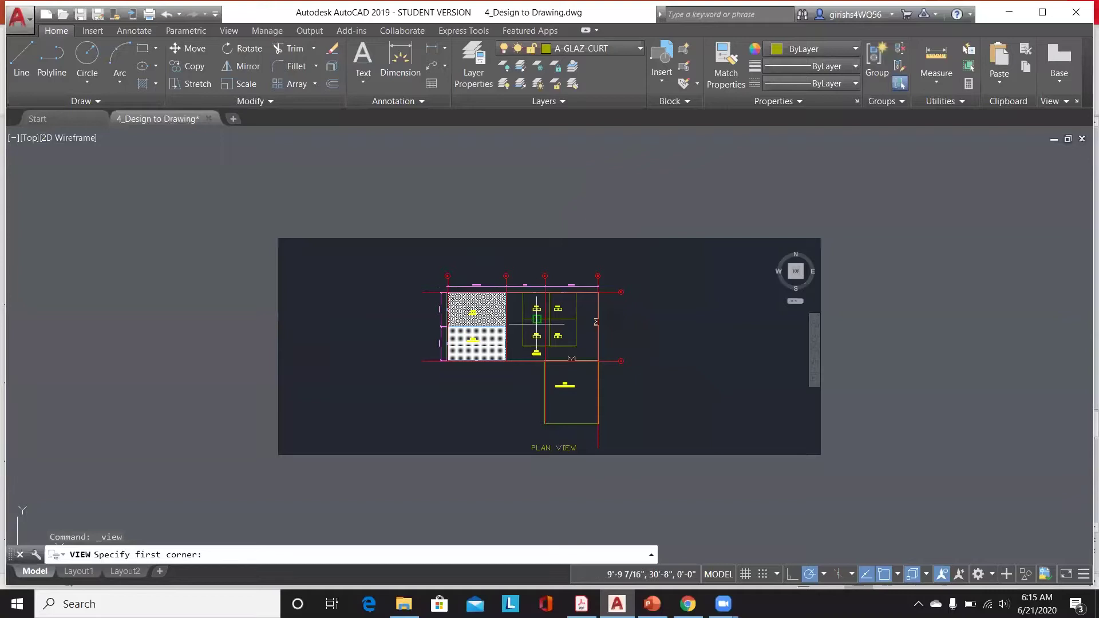
pyautogui.scroll(6, 536, 324)
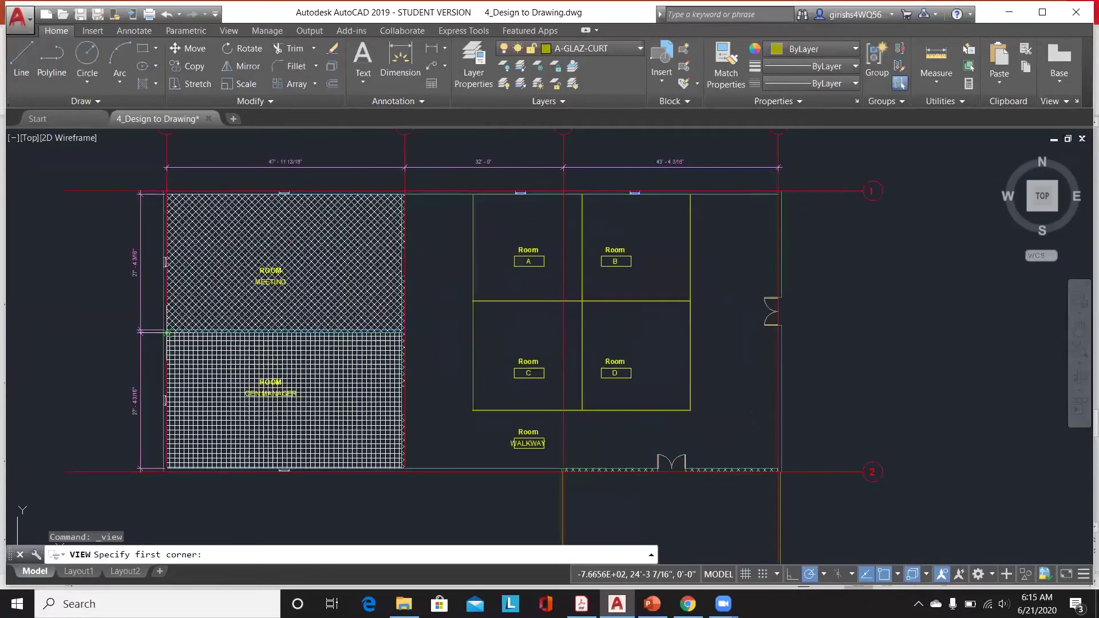
pyautogui.click(168, 331)
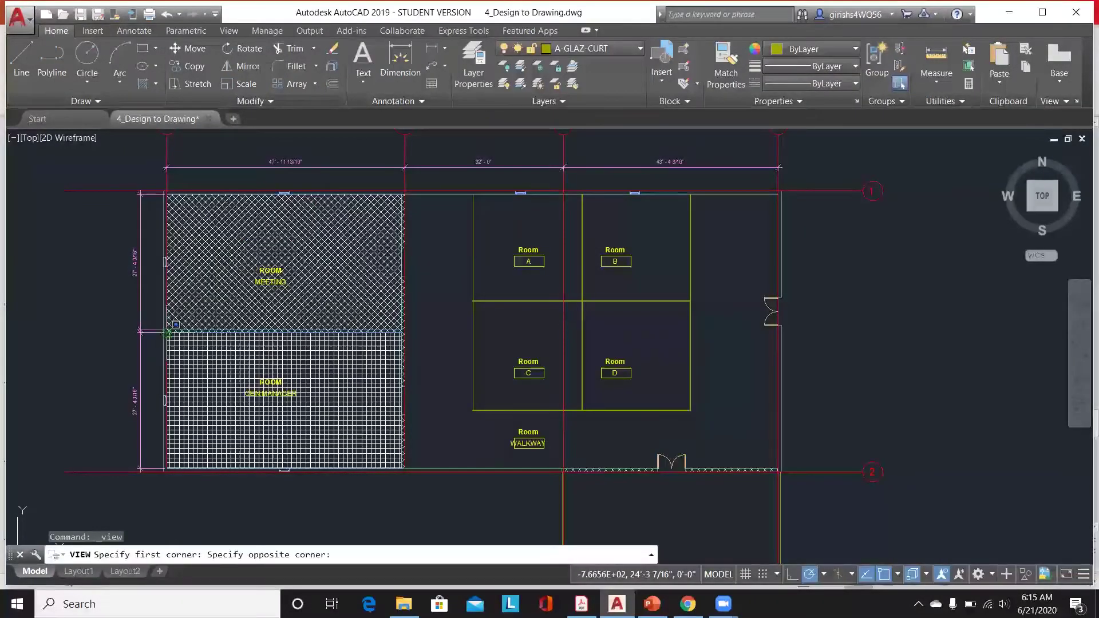
pyautogui.click(403, 469)
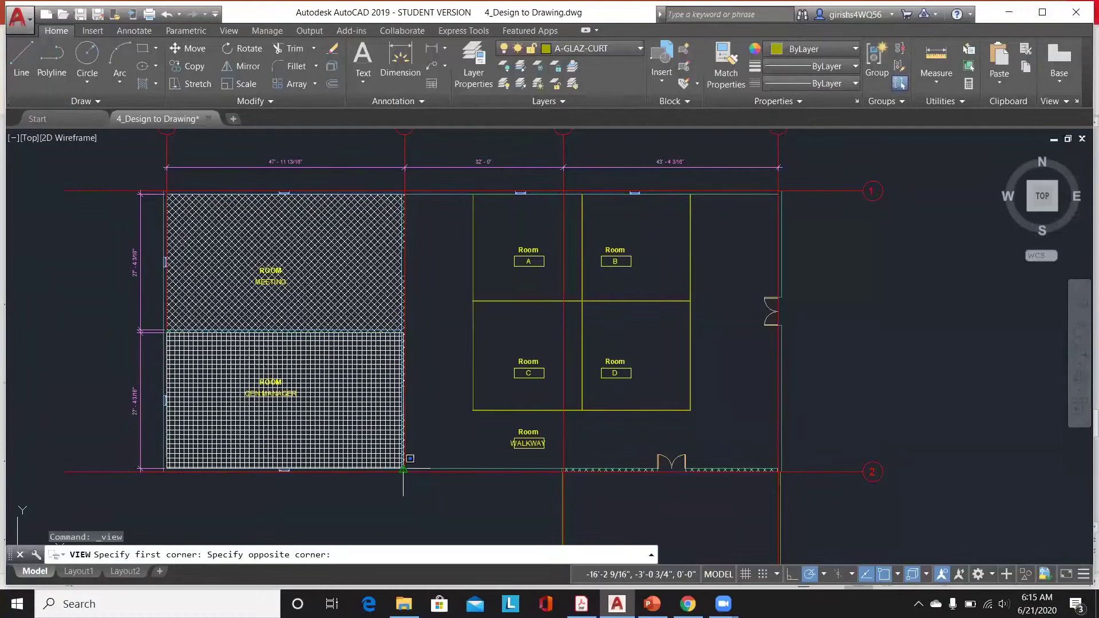
pyautogui.press('Return')
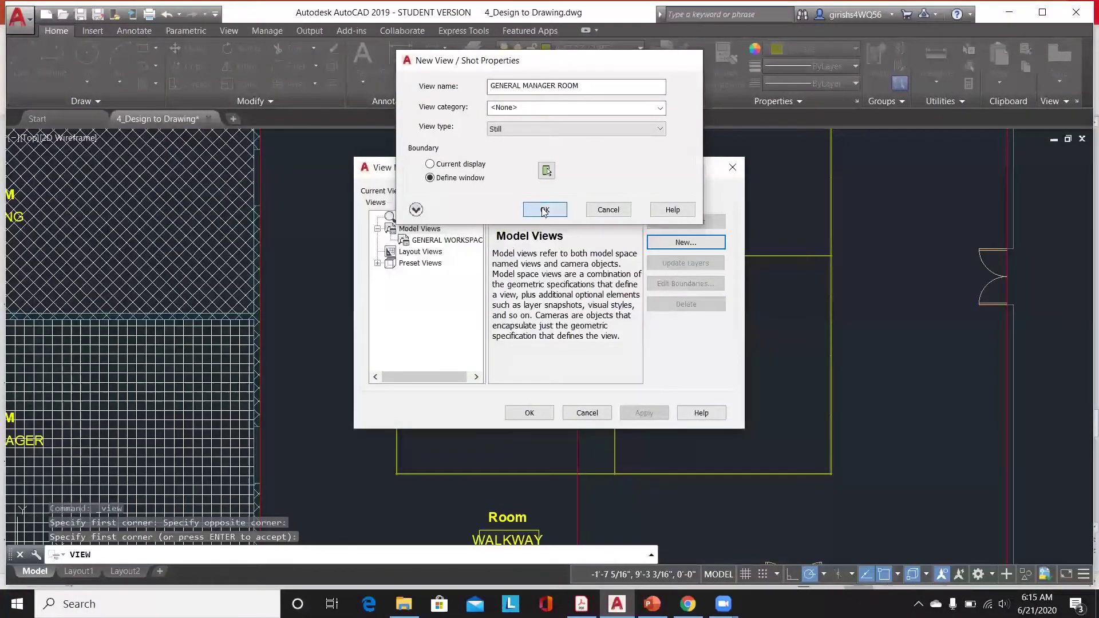
pyautogui.click(544, 210)
pyautogui.click(644, 413)
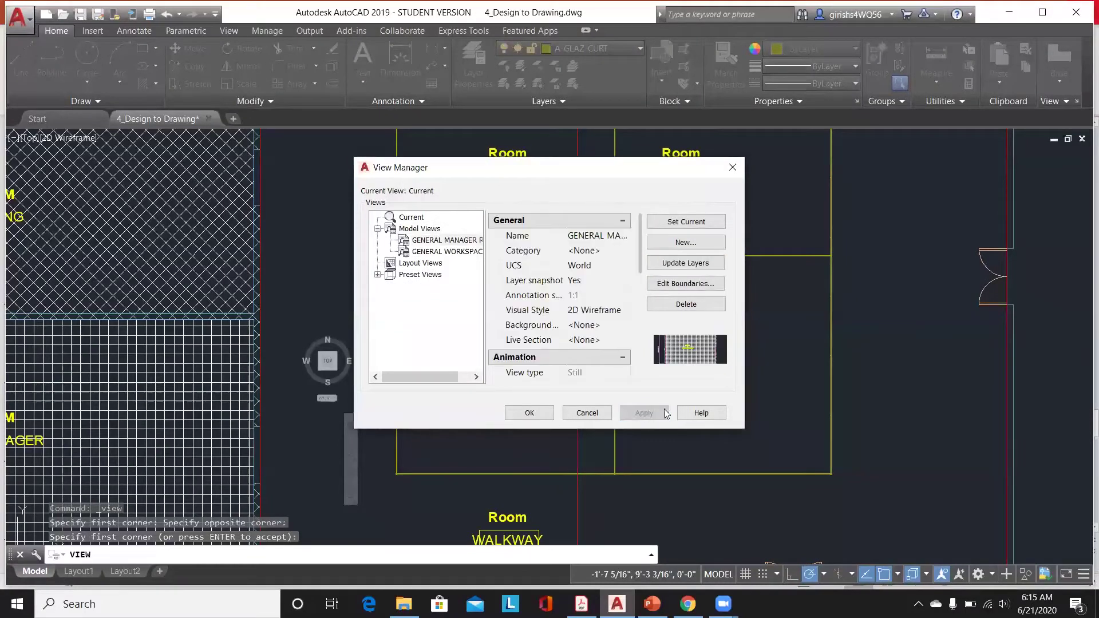
pyautogui.click(543, 413)
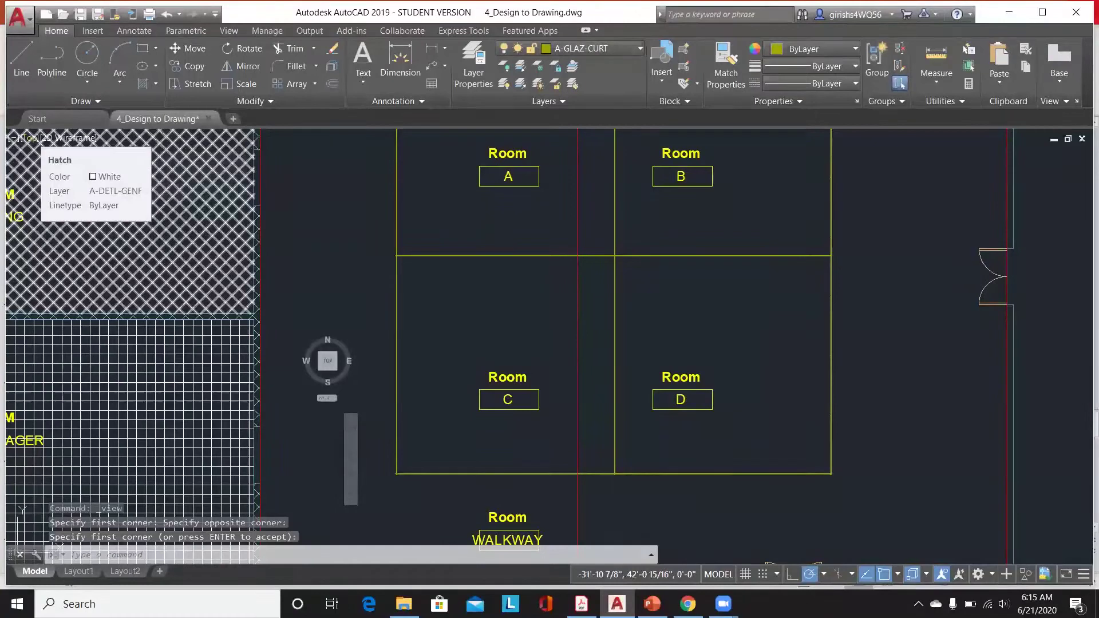
# Step: Restore the custom model view GENERAL MANAGER ROOM in the viewport
pyautogui.scroll(-5, 40, 141)
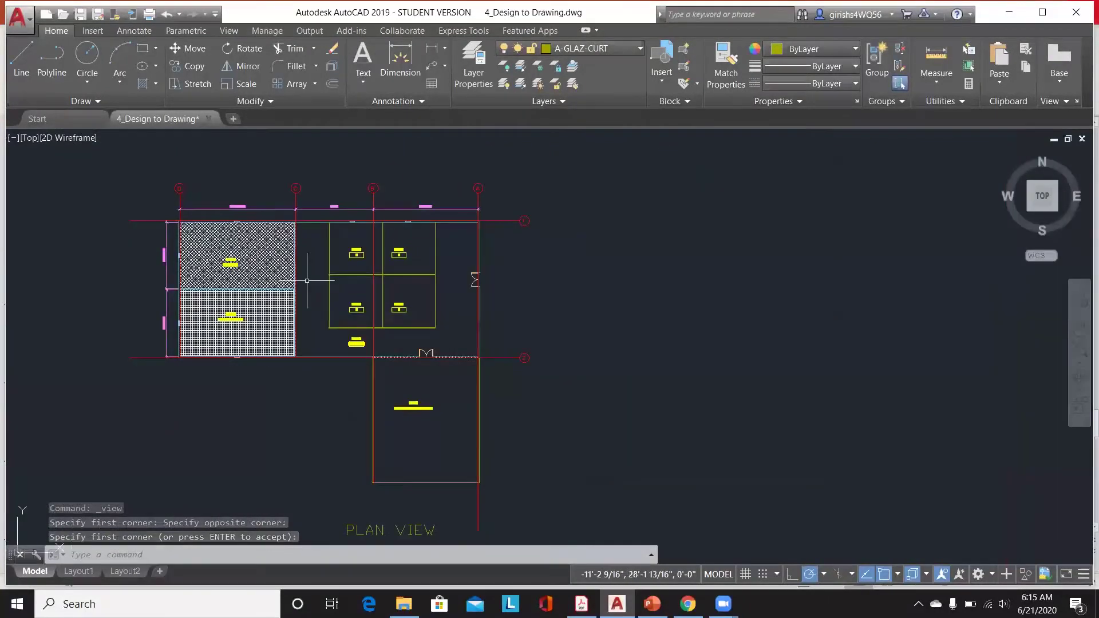
pyautogui.click(27, 141)
pyautogui.moveTo(66, 152)
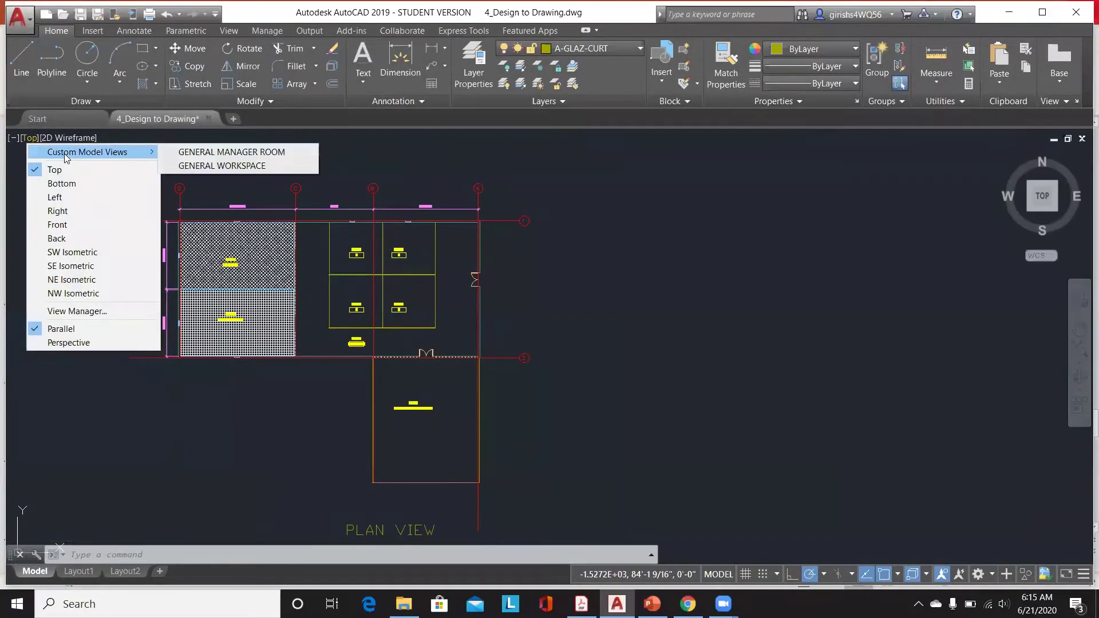
pyautogui.click(189, 151)
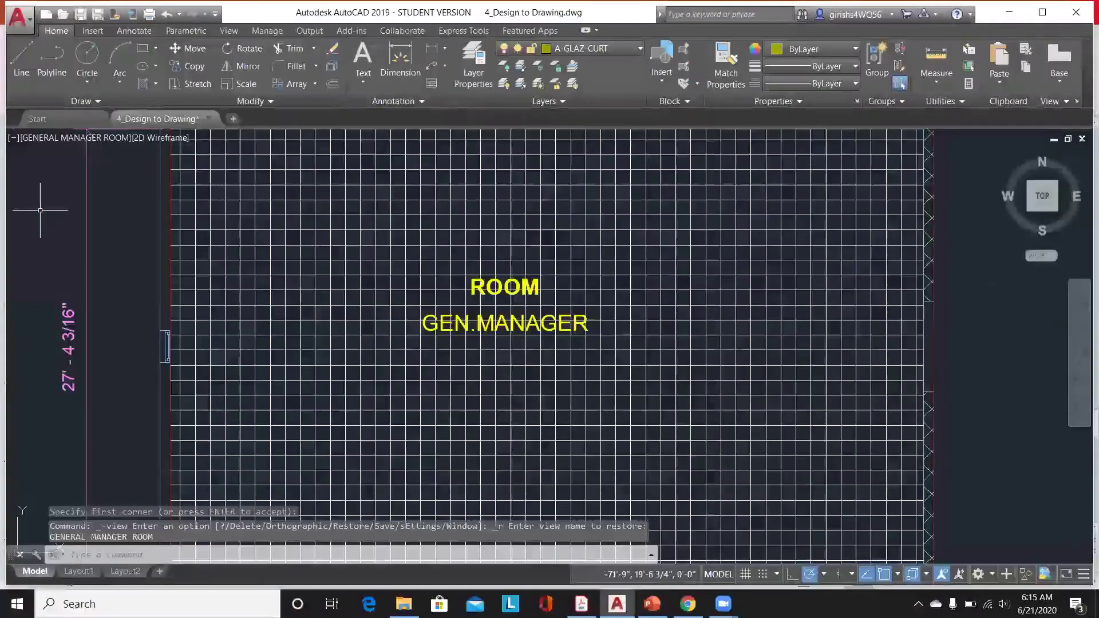
pyautogui.scroll(-2, 343, 342)
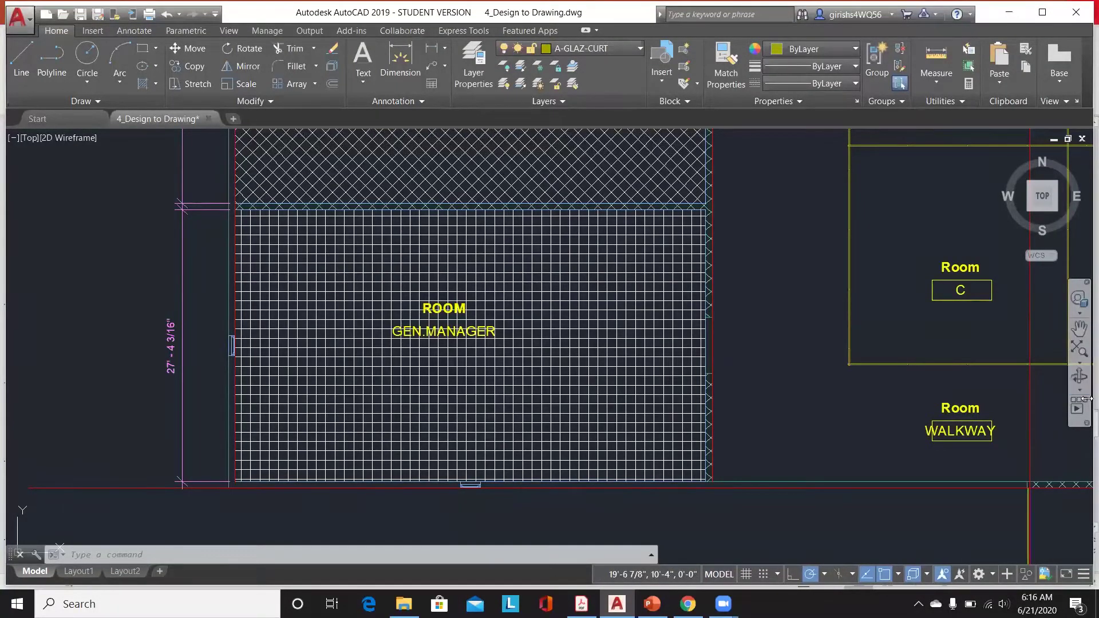
# Step: Look over the available visual styles and the 2D Wireframe settings in the Visual Styles Manager, then close it
pyautogui.click(50, 140)
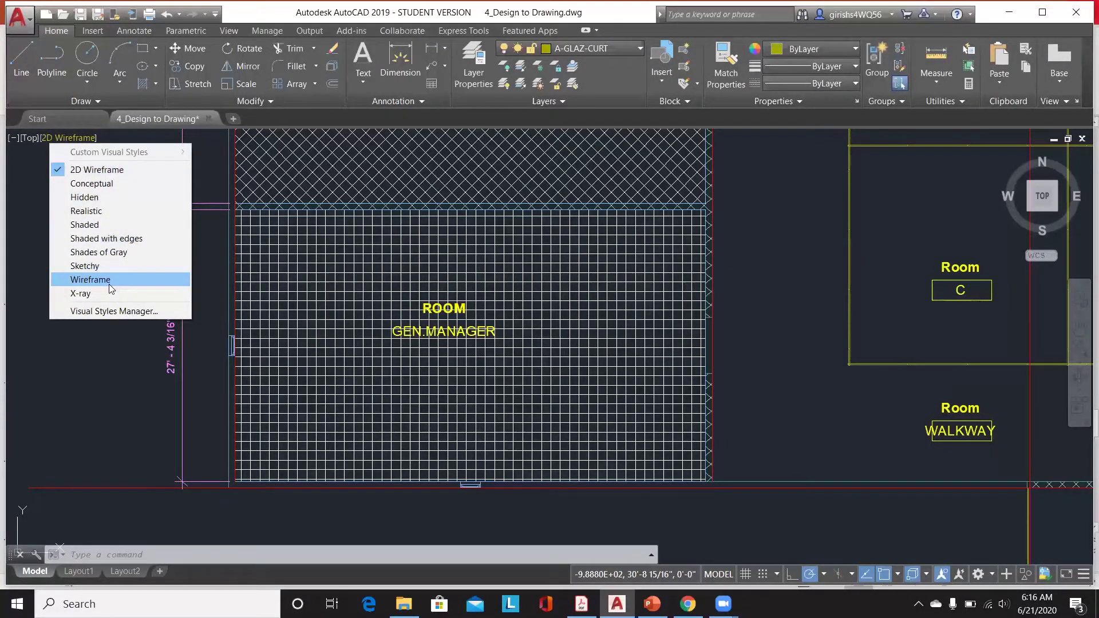
pyautogui.click(86, 311)
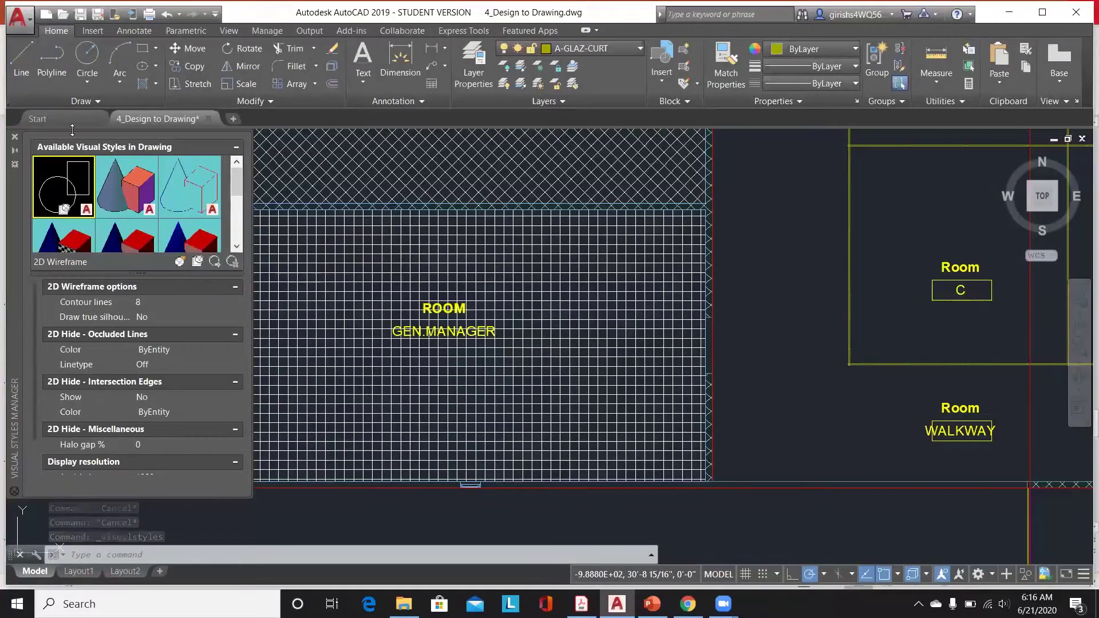
pyautogui.click(15, 138)
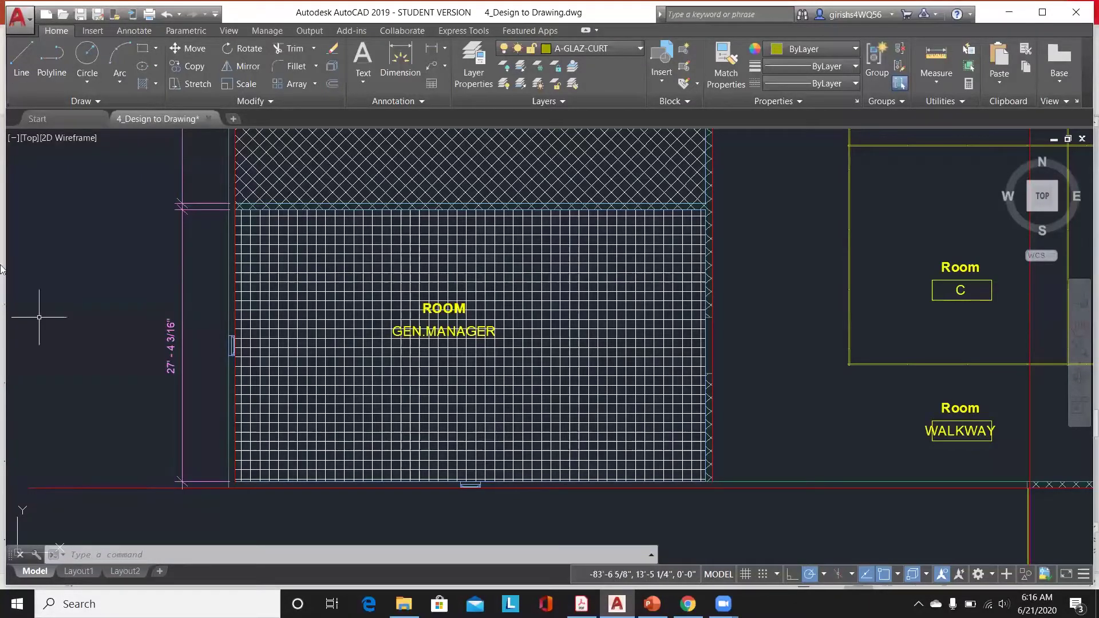
# Step: Turn off the navigation bar with the NAVBAR command
pyautogui.scroll(-6, 216, 309)
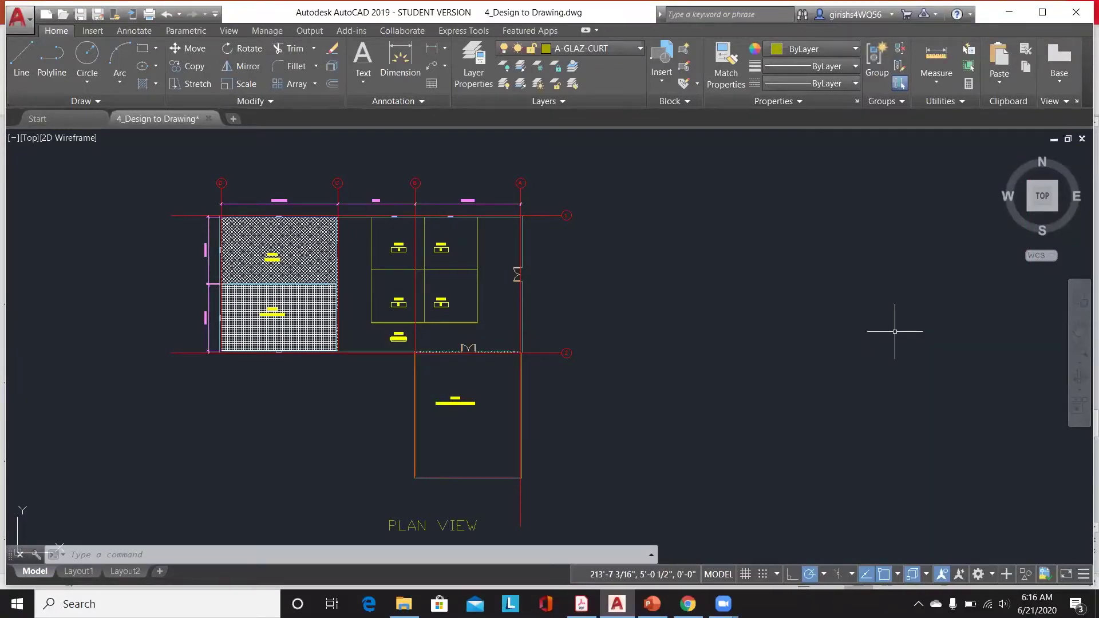
pyautogui.write('NAVBAR')
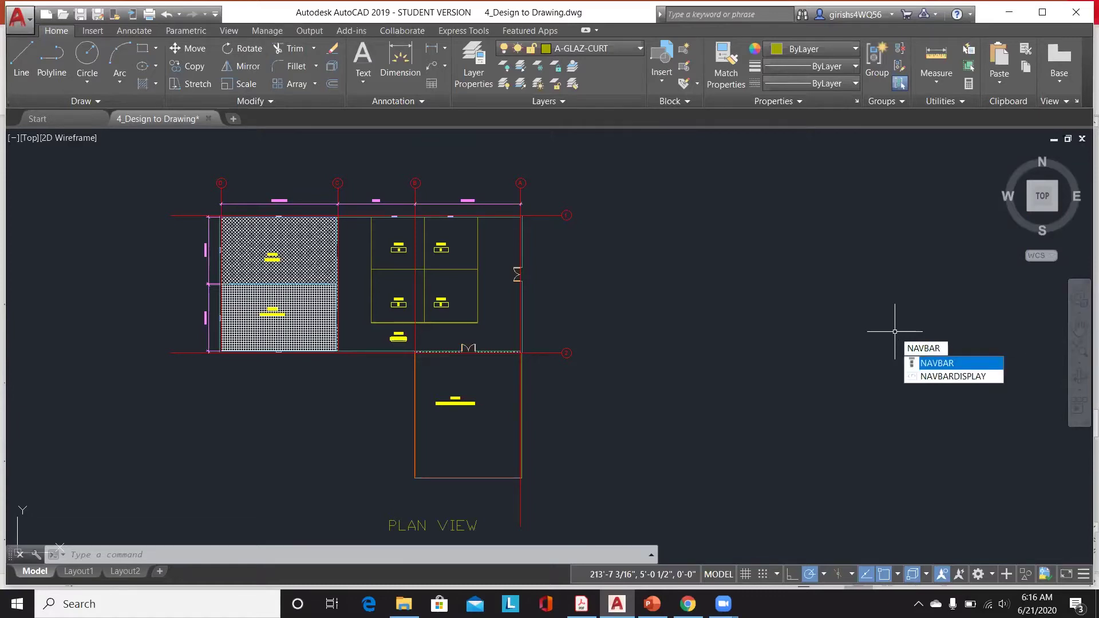
pyautogui.press('Return')
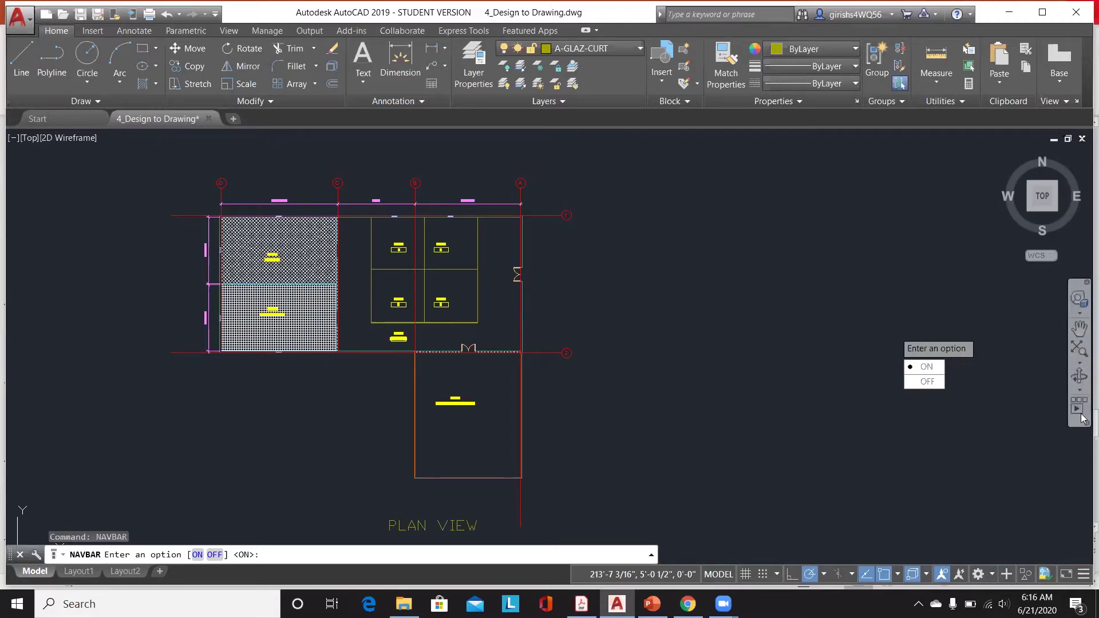
pyautogui.click(924, 381)
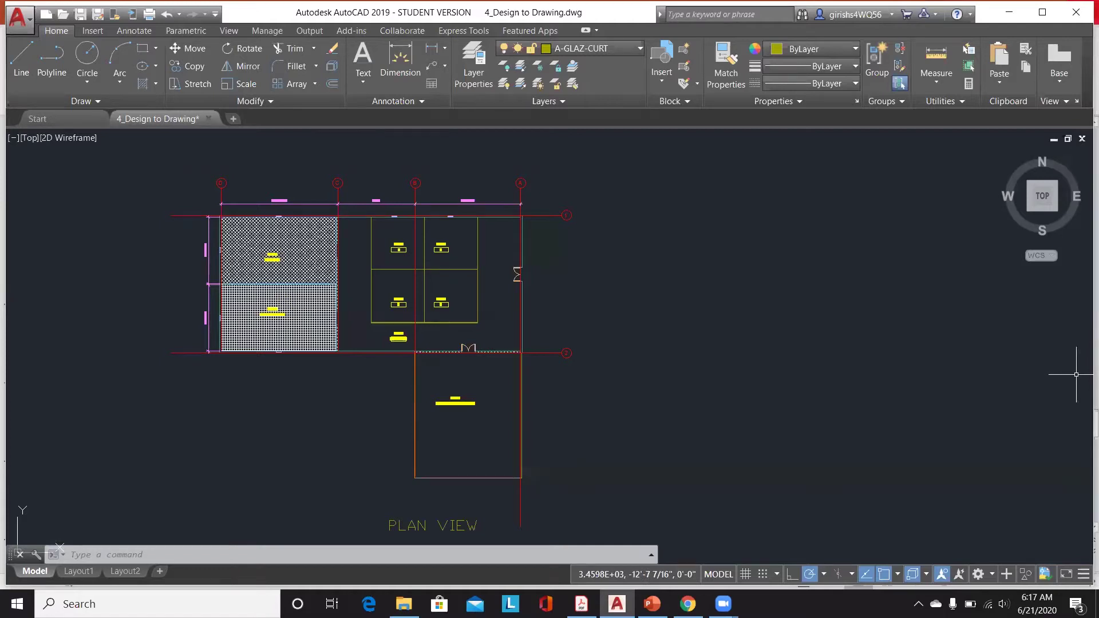
pyautogui.moveTo(1028, 233)
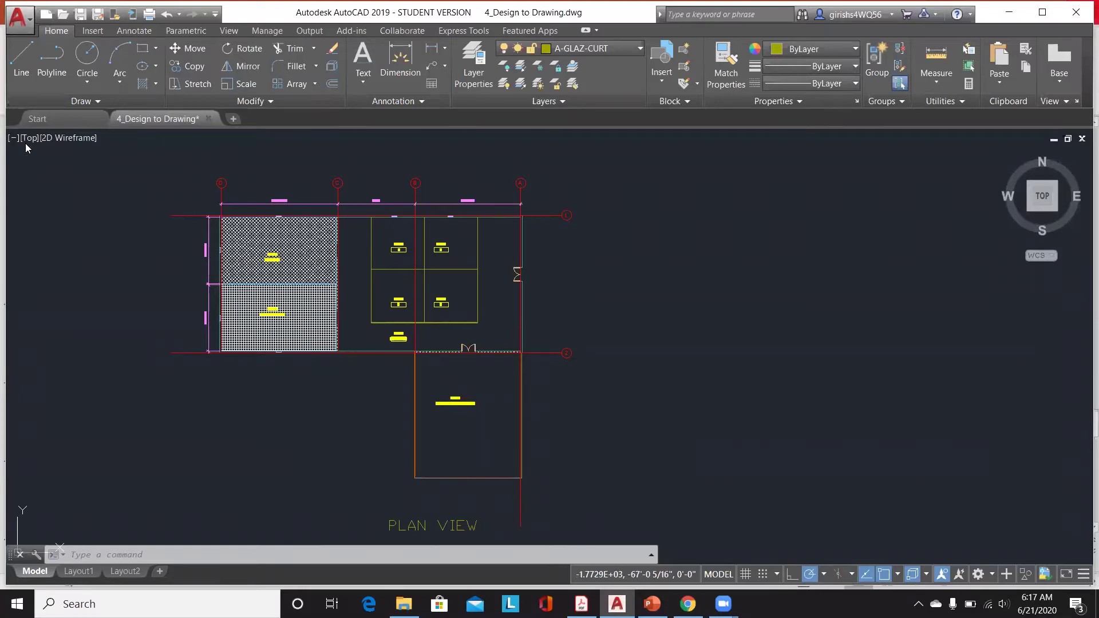
pyautogui.click(252, 340)
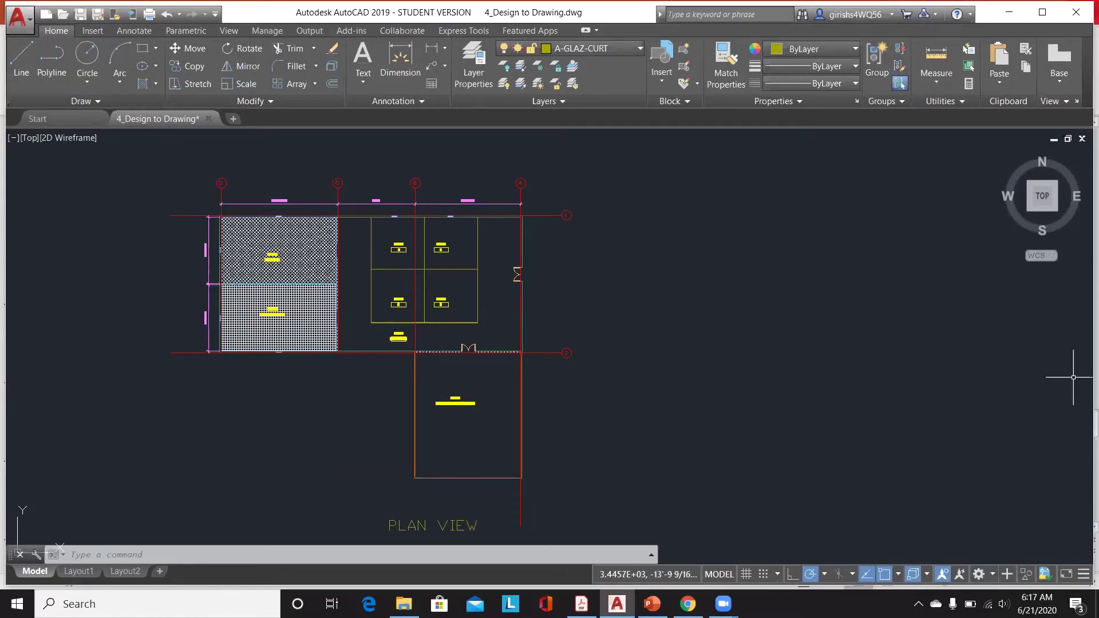
# Step: Turn the navigation bar on with the NAVBAR command and save the drawing
pyautogui.write('NAVBAR')
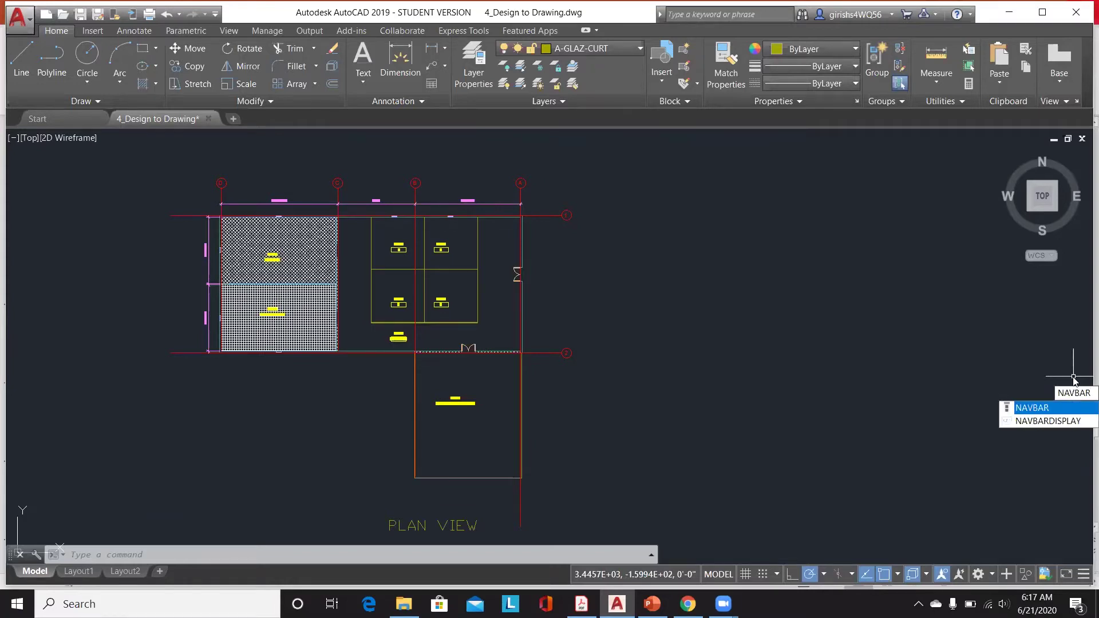
pyautogui.press('Return')
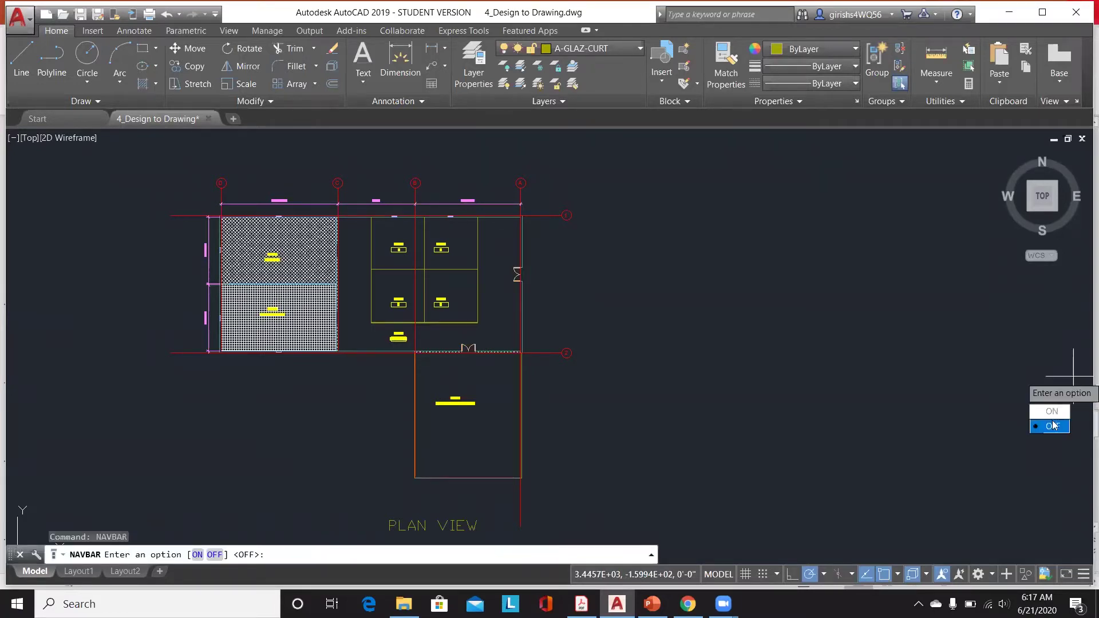
pyautogui.click(1052, 412)
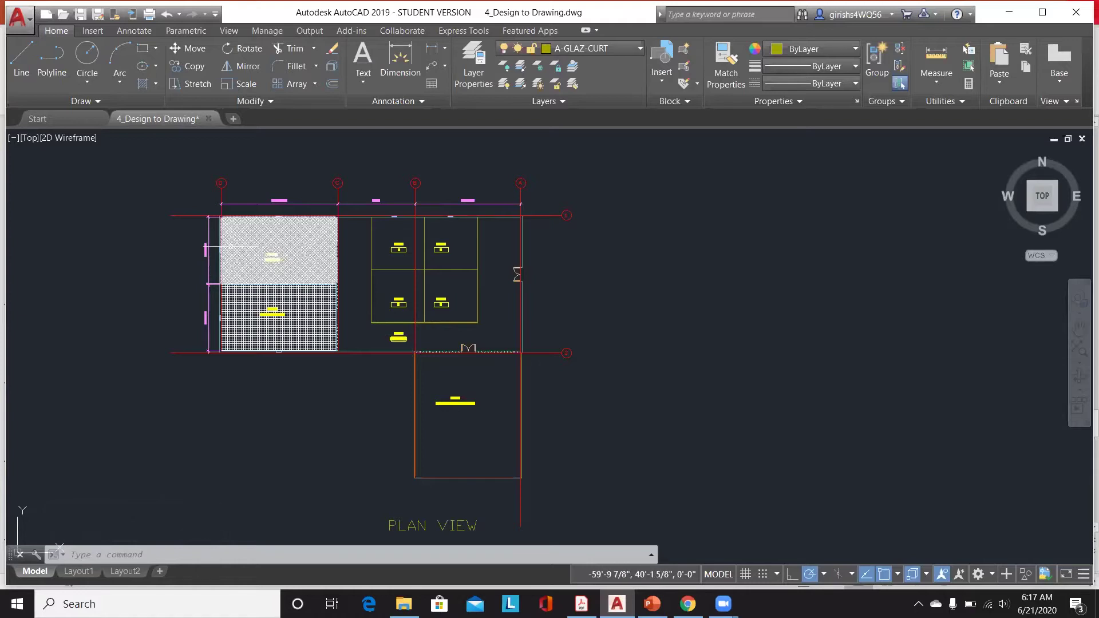
pyautogui.hotkey('ctrl', 's')
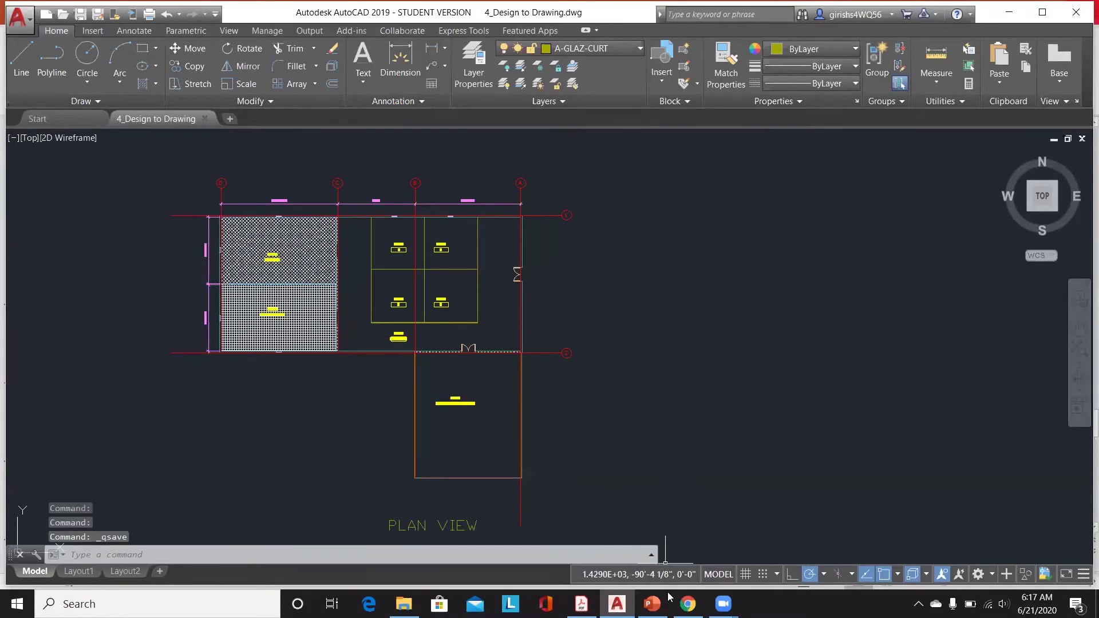
pyautogui.moveTo(723, 604)
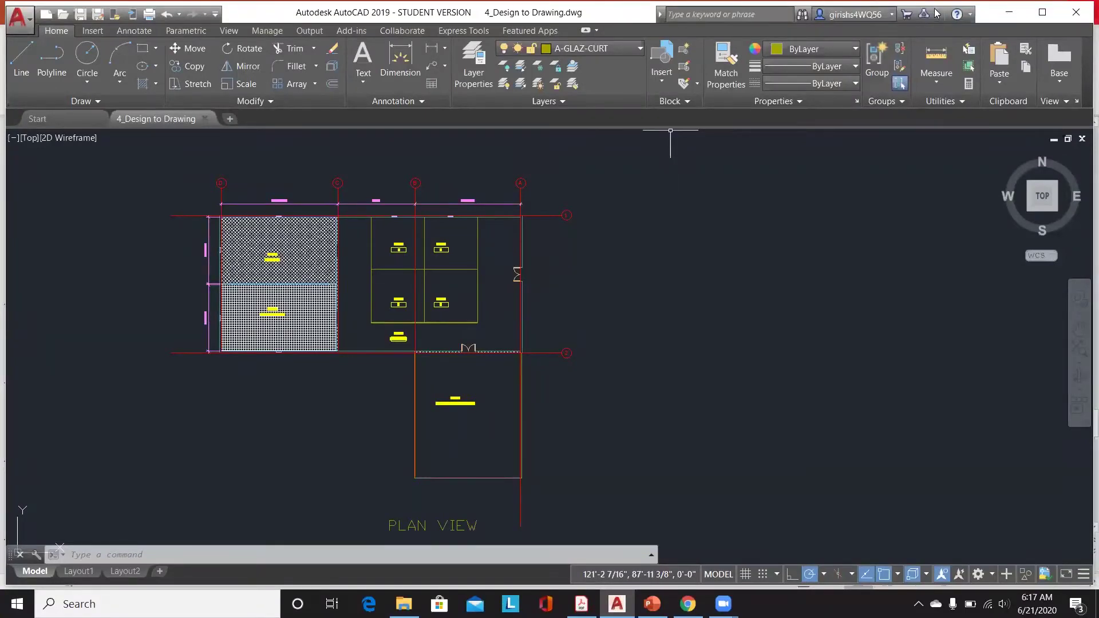
pyautogui.click(1012, 11)
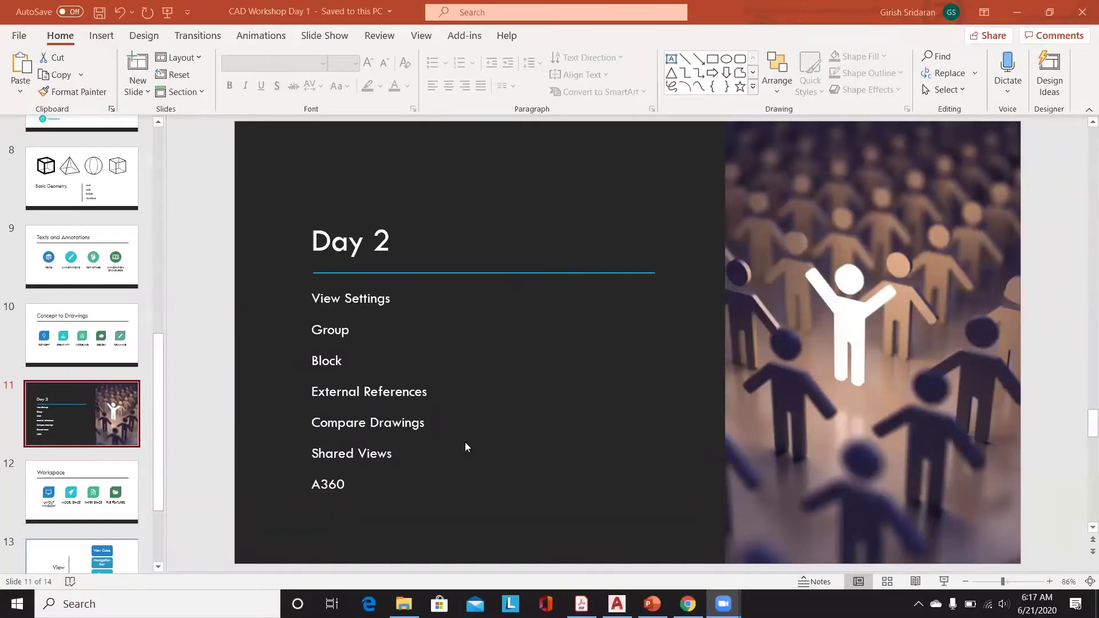
pyautogui.click(723, 604)
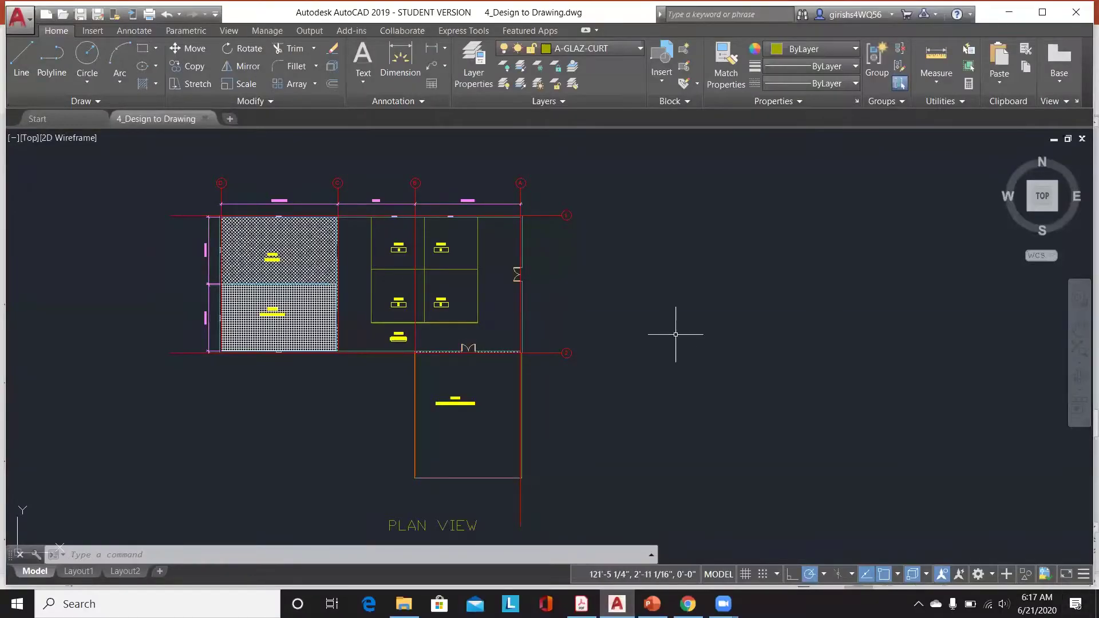
# Step: Open the existing drawing 7_AutoCAD 3D from the AutoCAD Workshop folder
pyautogui.scroll(-1, 676, 334)
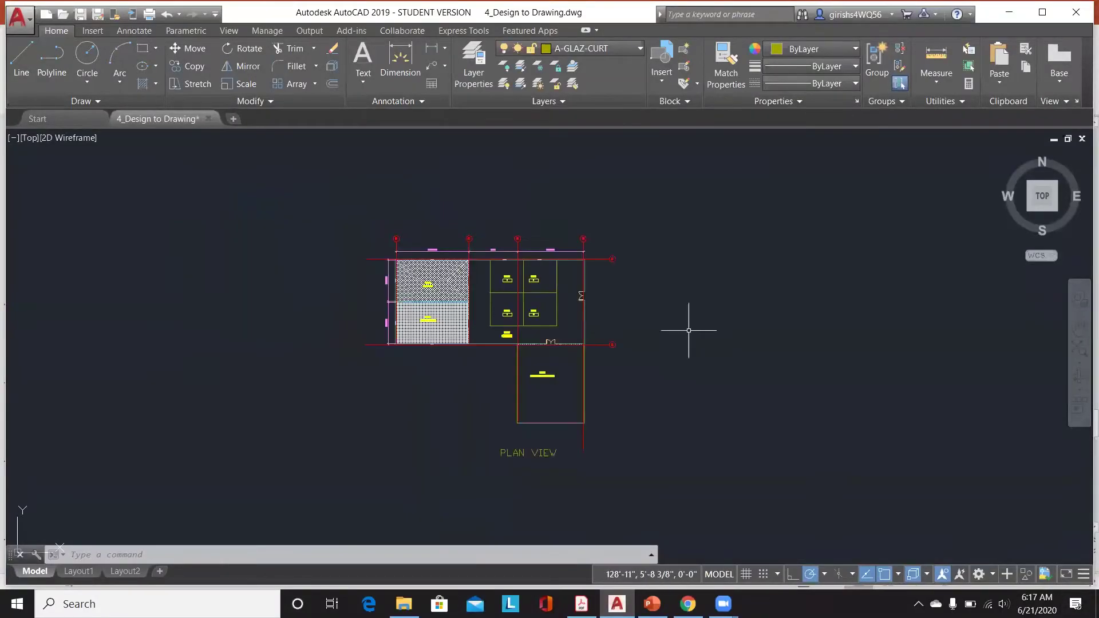
pyautogui.click(62, 14)
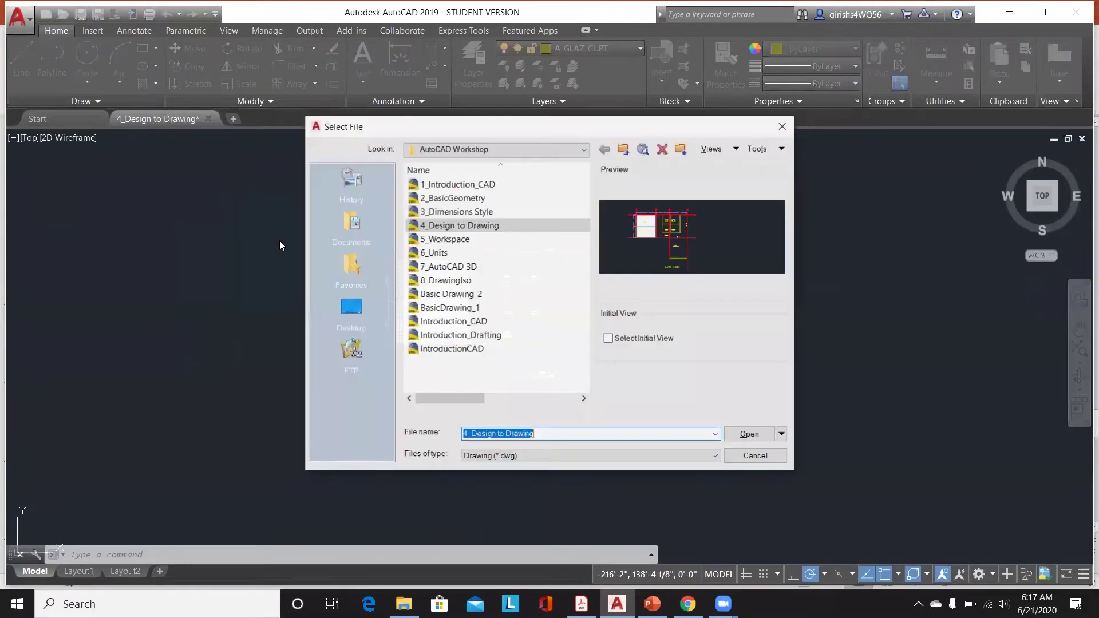
pyautogui.click(482, 268)
pyautogui.click(737, 438)
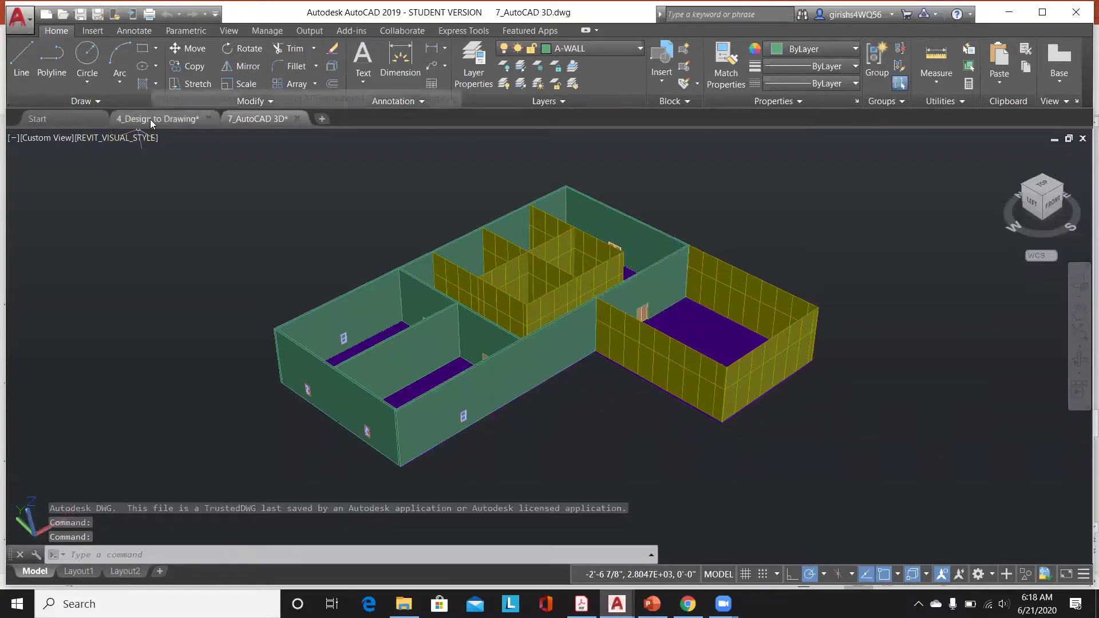
# Step: Create a new drawing from the acad3D template
pyautogui.click(45, 14)
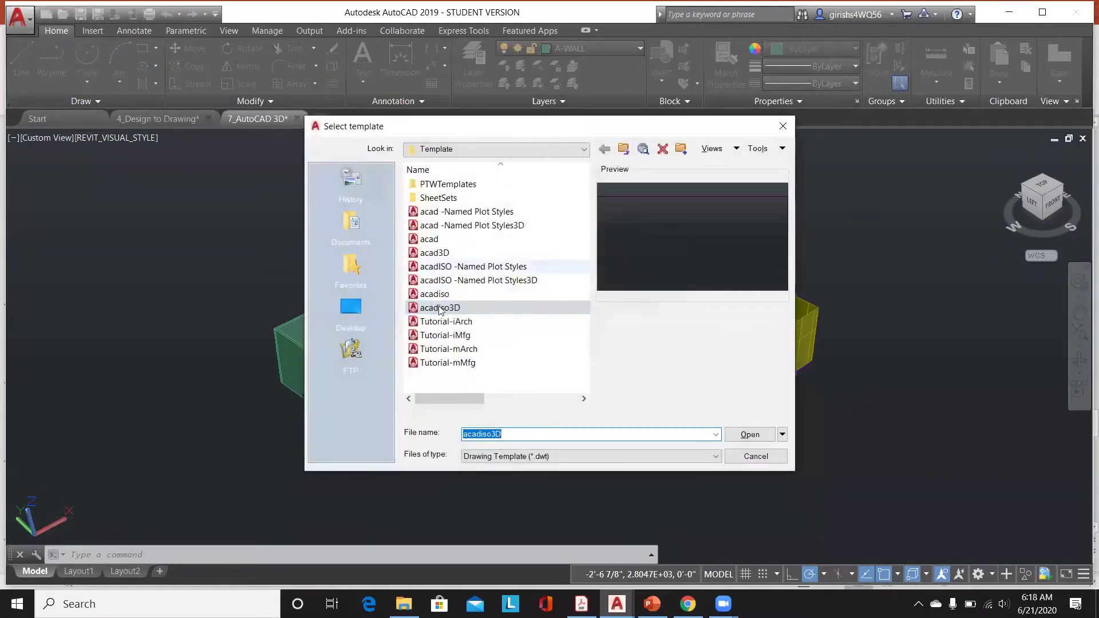
pyautogui.click(435, 253)
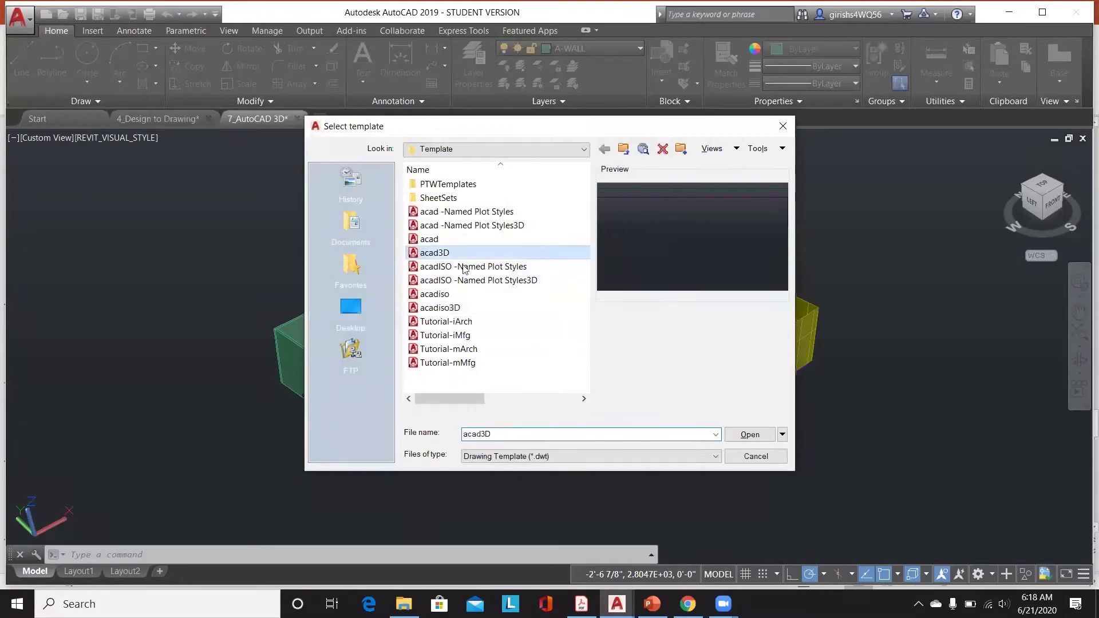
pyautogui.click(740, 434)
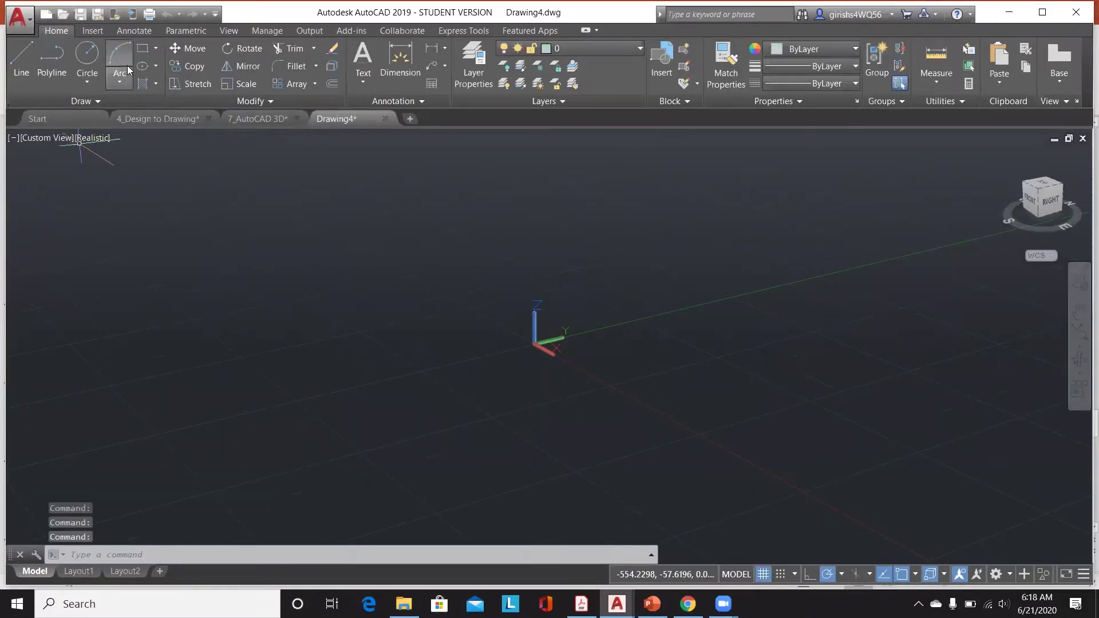
# Step: Draw a closed upright four-line outline beside the origin in the YZ plane, about 236 long and 116 high, turning Ortho on after the first segment
pyautogui.click(12, 72)
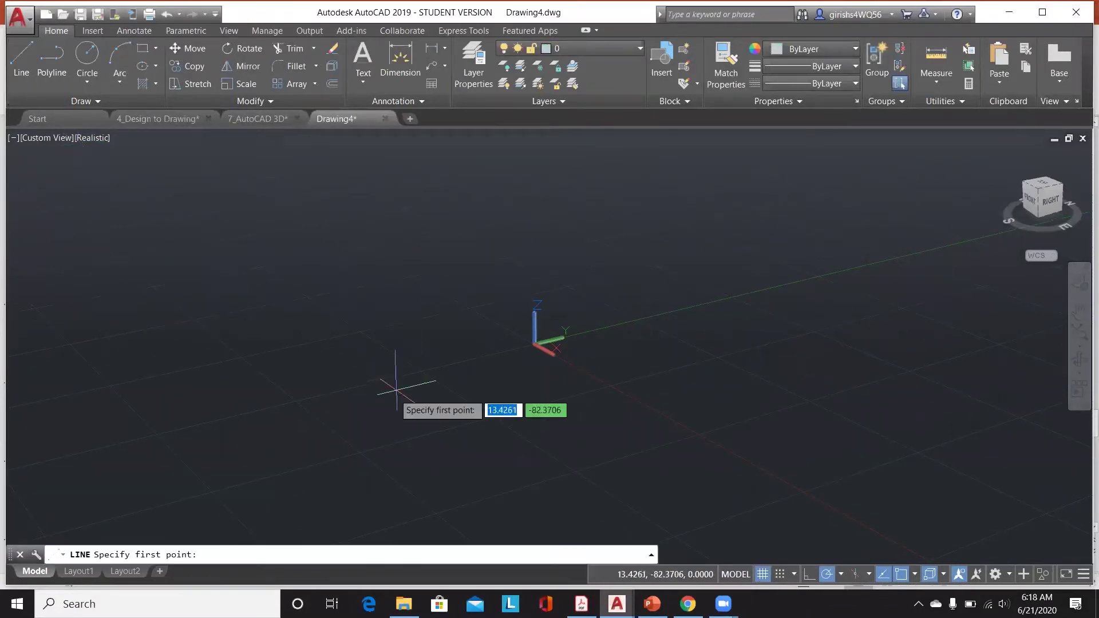
pyautogui.click(541, 345)
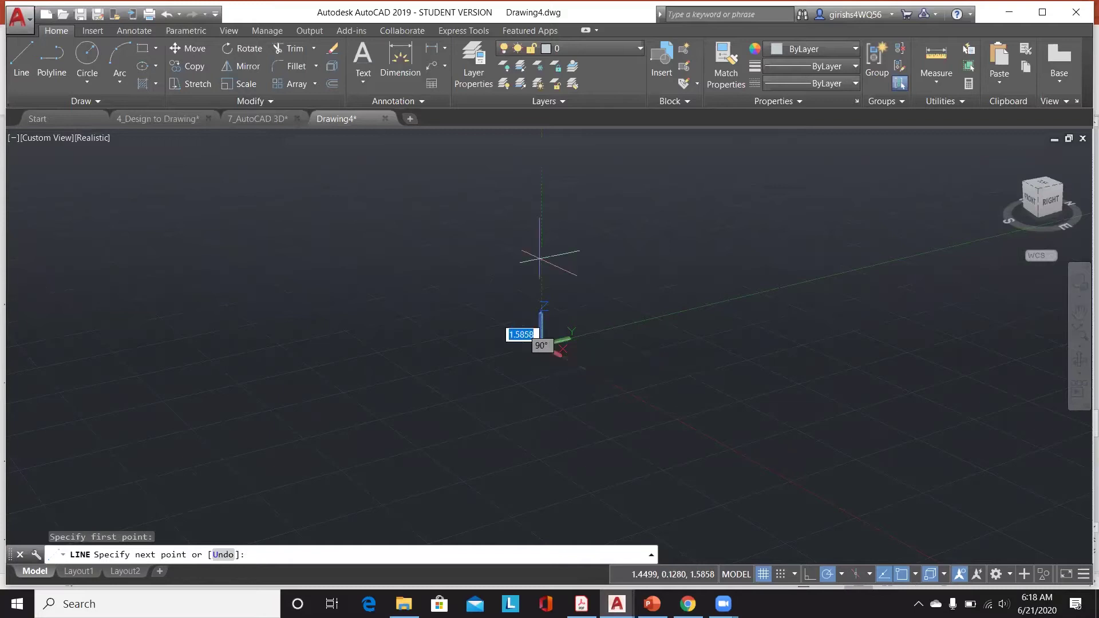
pyautogui.click(541, 216)
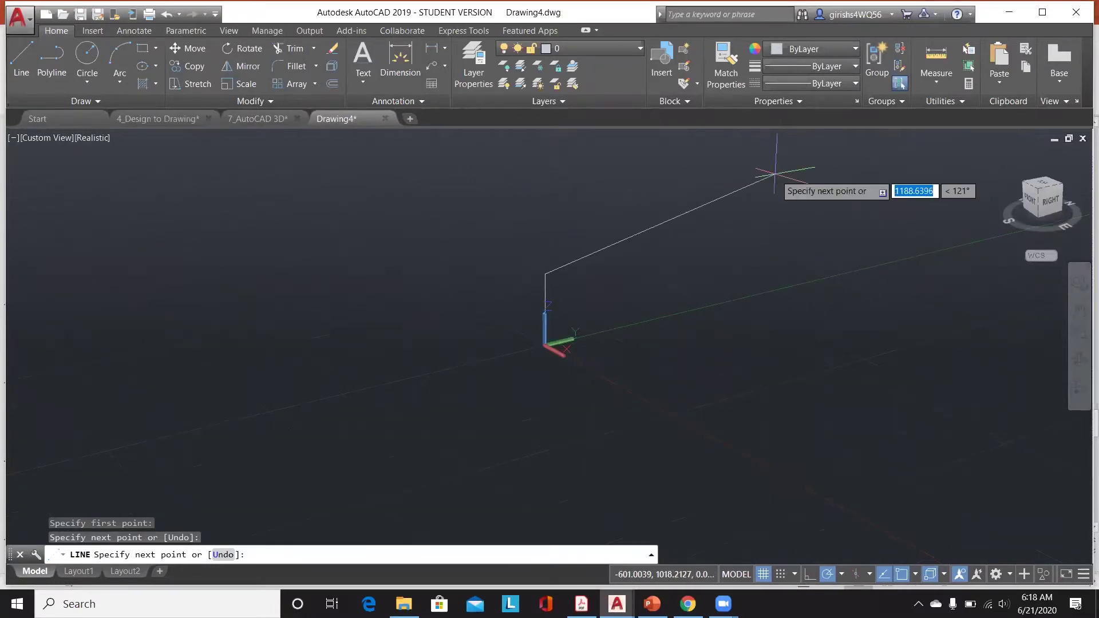
pyautogui.click(810, 580)
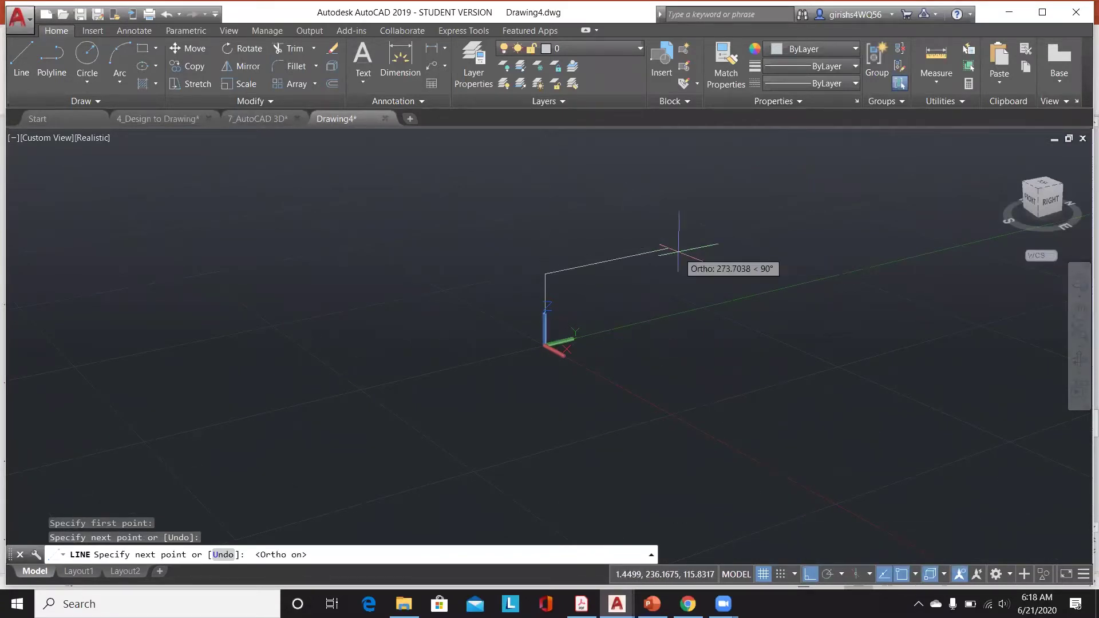
pyautogui.click(678, 250)
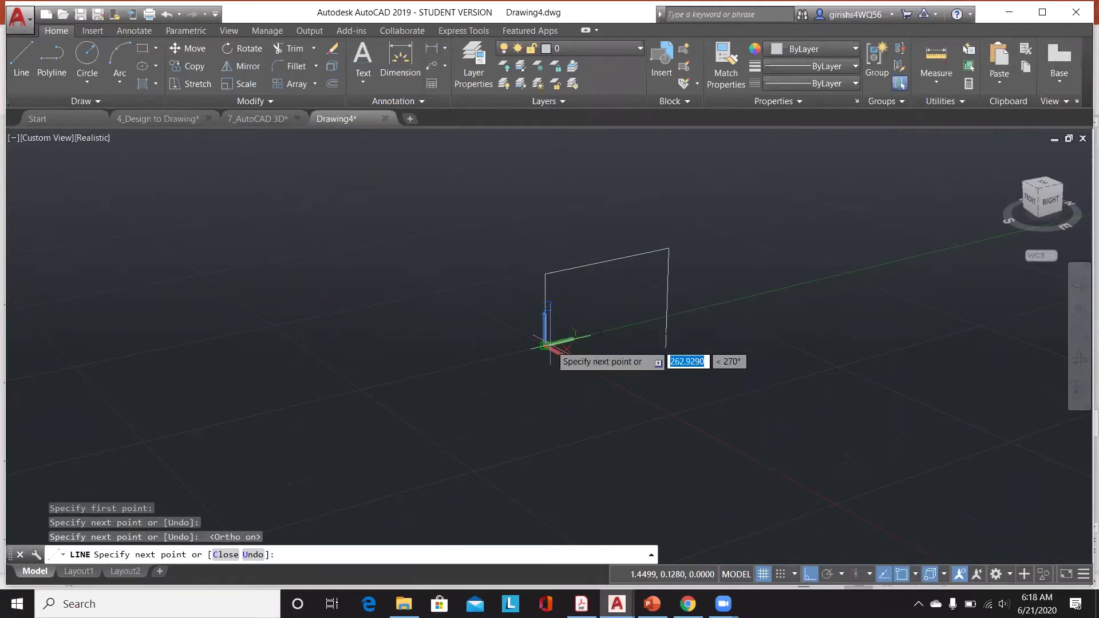
pyautogui.click(666, 315)
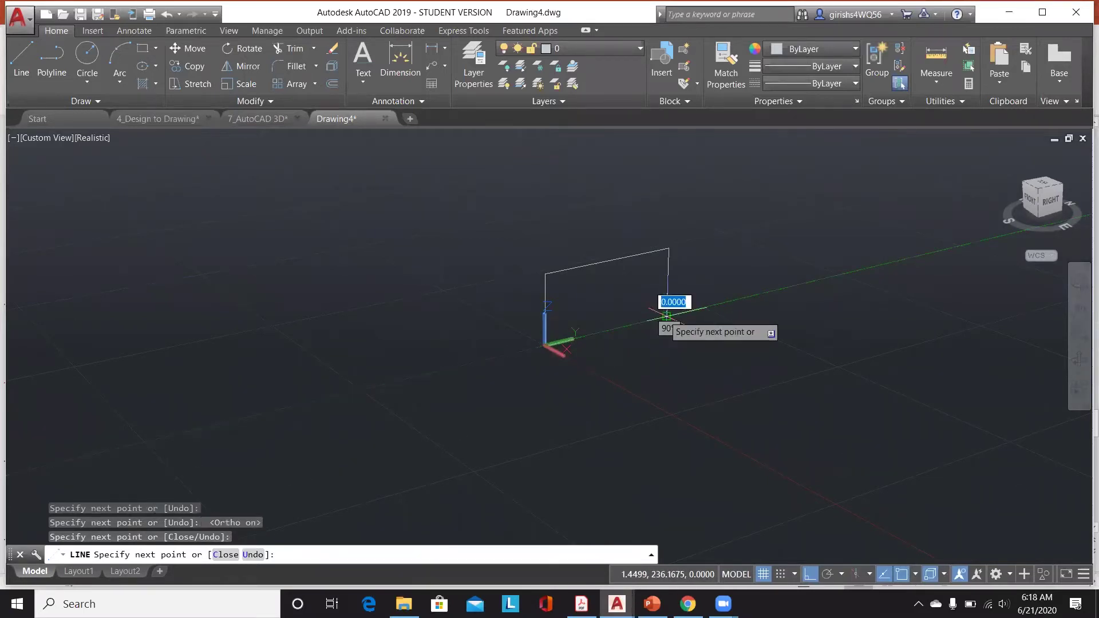
pyautogui.click(544, 342)
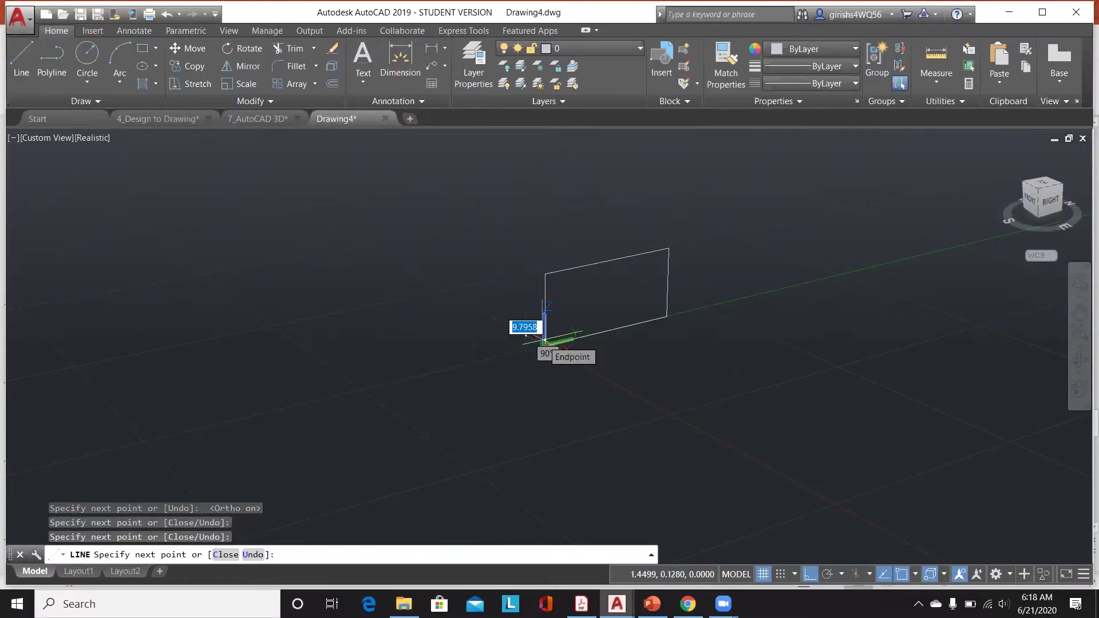
pyautogui.press('Escape')
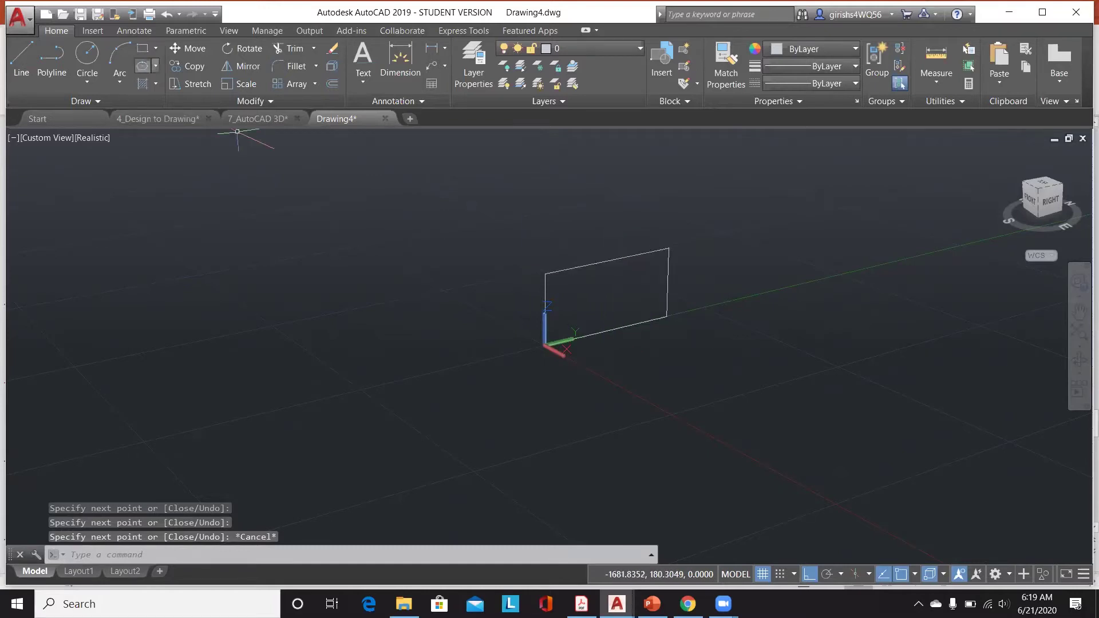
# Step: Select the four outline lines, look over the drawing's layers in the Layer Properties Manager and close it
pyautogui.moveTo(526, 239)
pyautogui.mouseDown()
pyautogui.moveTo(582, 308)
pyautogui.moveTo(677, 355)
pyautogui.moveTo(590, 309)
pyautogui.mouseUp()
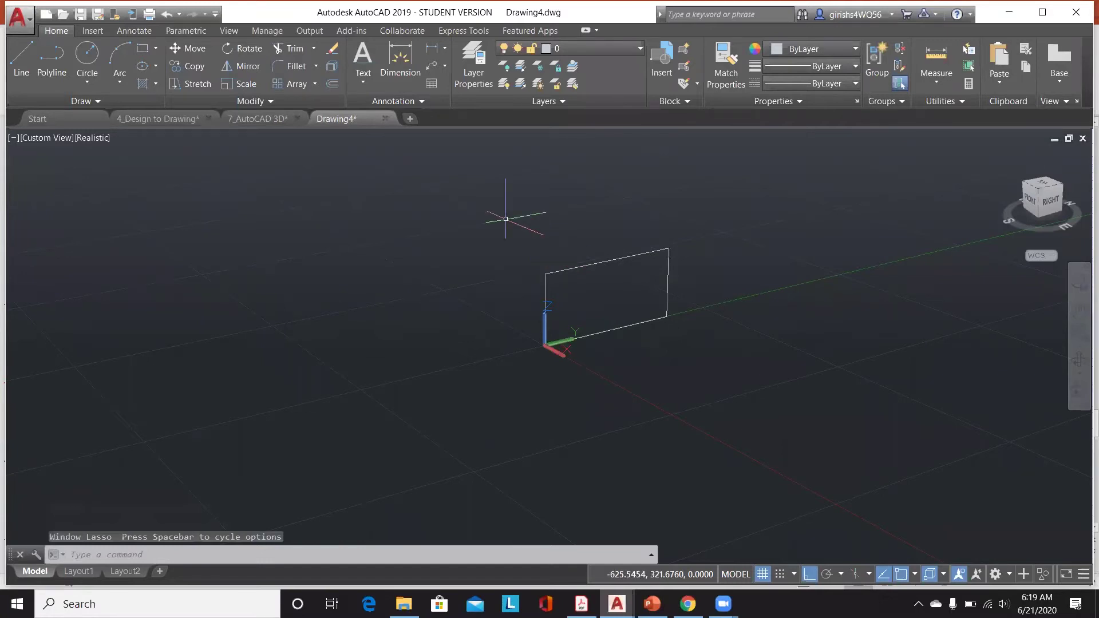
pyautogui.click(506, 218)
pyautogui.click(719, 364)
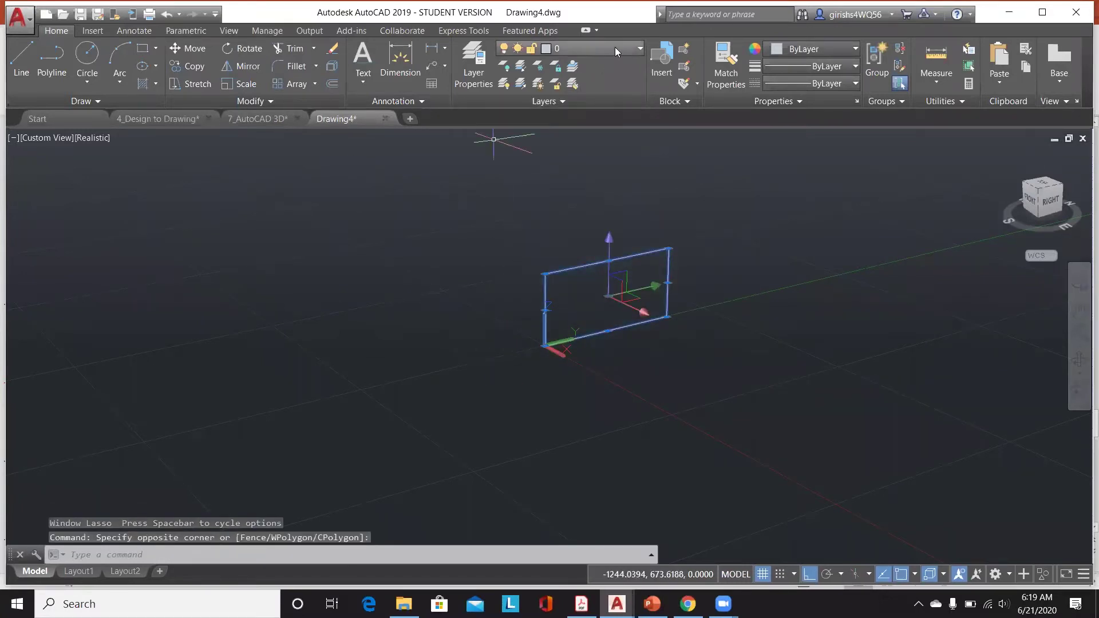
pyautogui.click(461, 68)
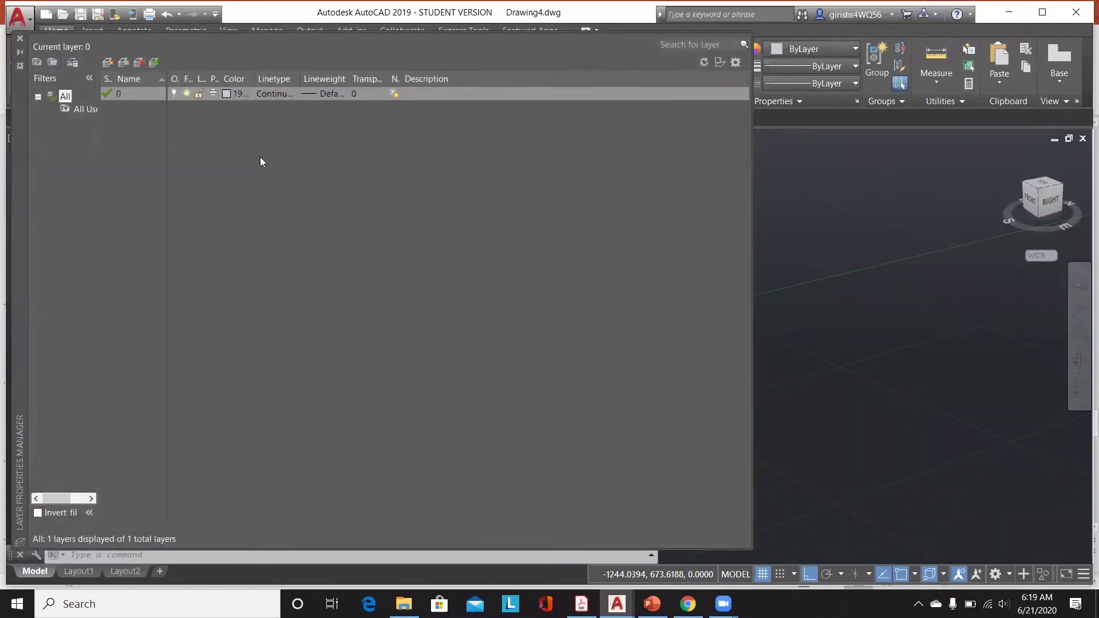
pyautogui.click(20, 41)
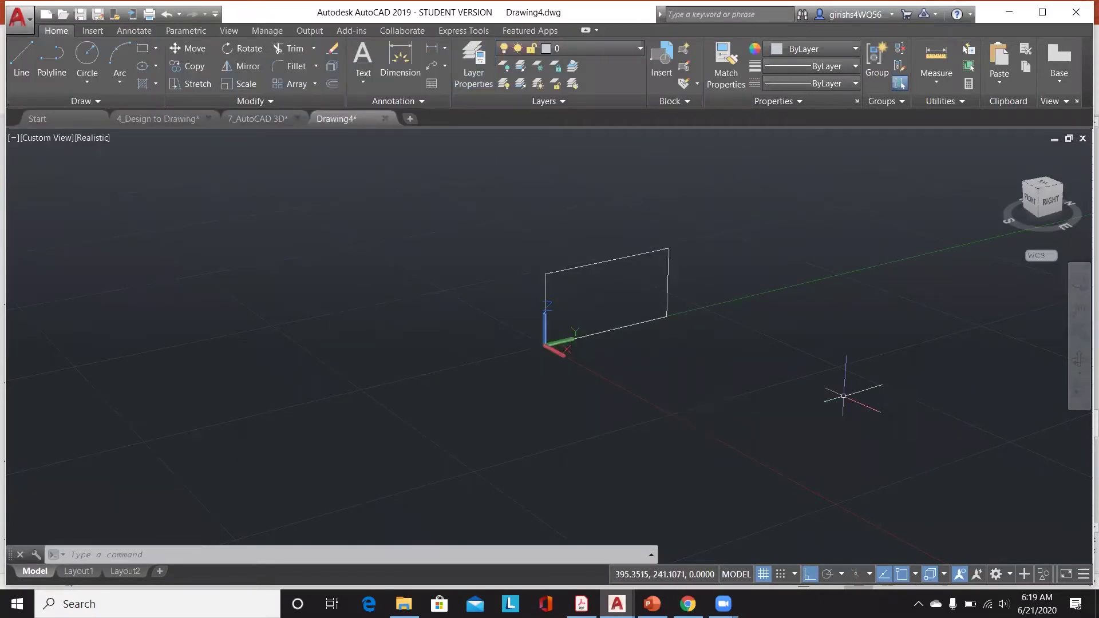
# Step: Show the upright outline in the Top and SE Isometric views and delete all four of its lines
pyautogui.click(1048, 183)
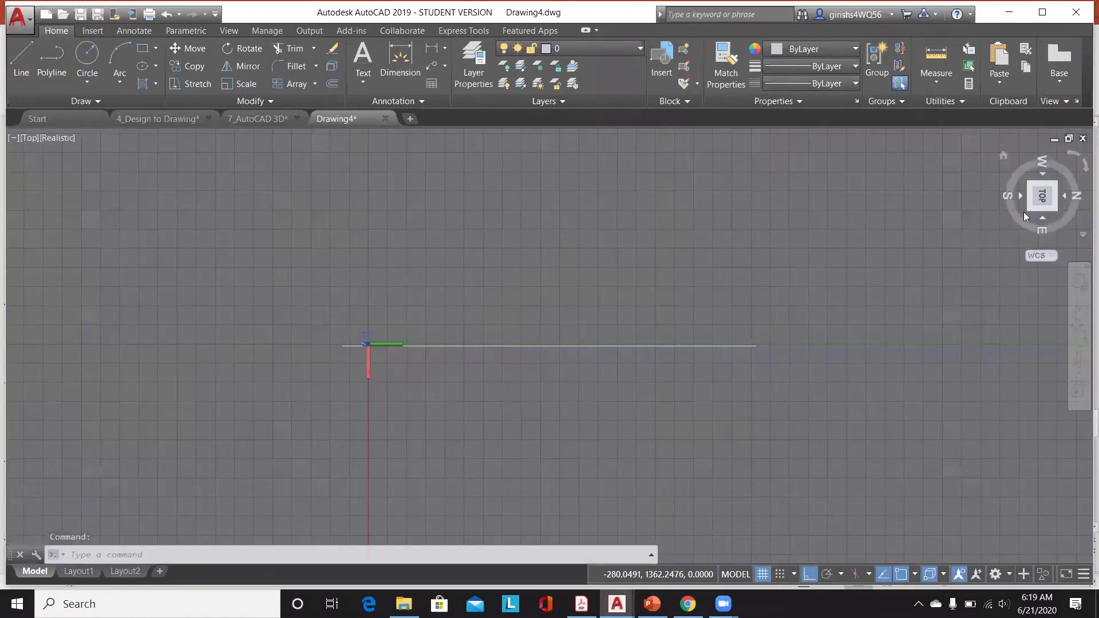
pyautogui.click(1028, 210)
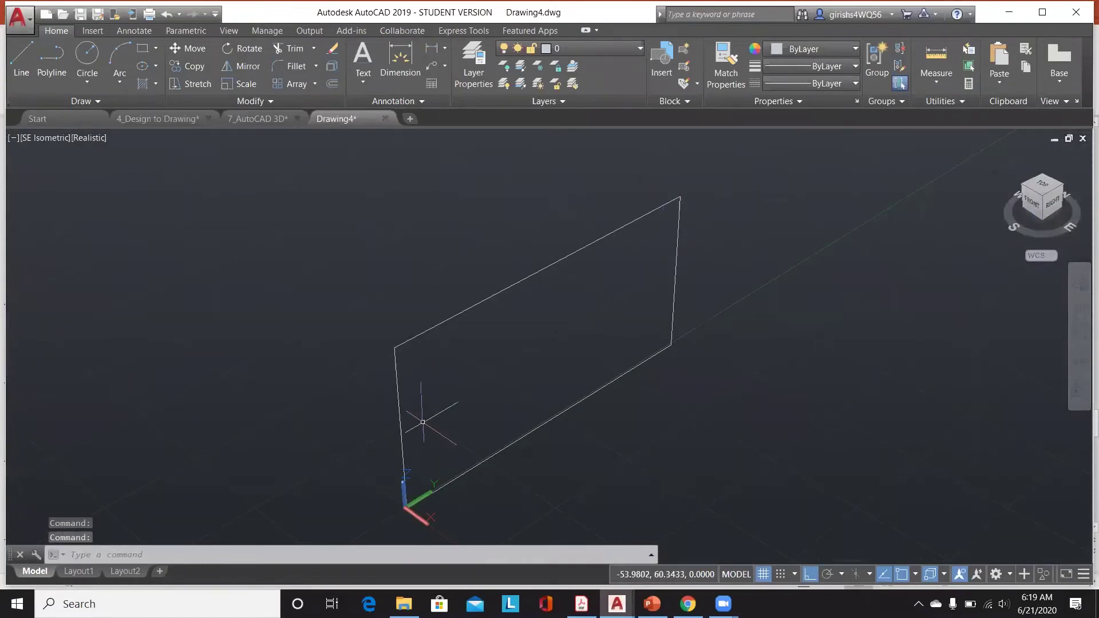
pyautogui.scroll(-2, 401, 212)
pyautogui.moveTo(370, 207)
pyautogui.mouseDown()
pyautogui.moveTo(490, 290)
pyautogui.moveTo(723, 404)
pyautogui.moveTo(520, 314)
pyautogui.mouseUp()
pyautogui.click(420, 262)
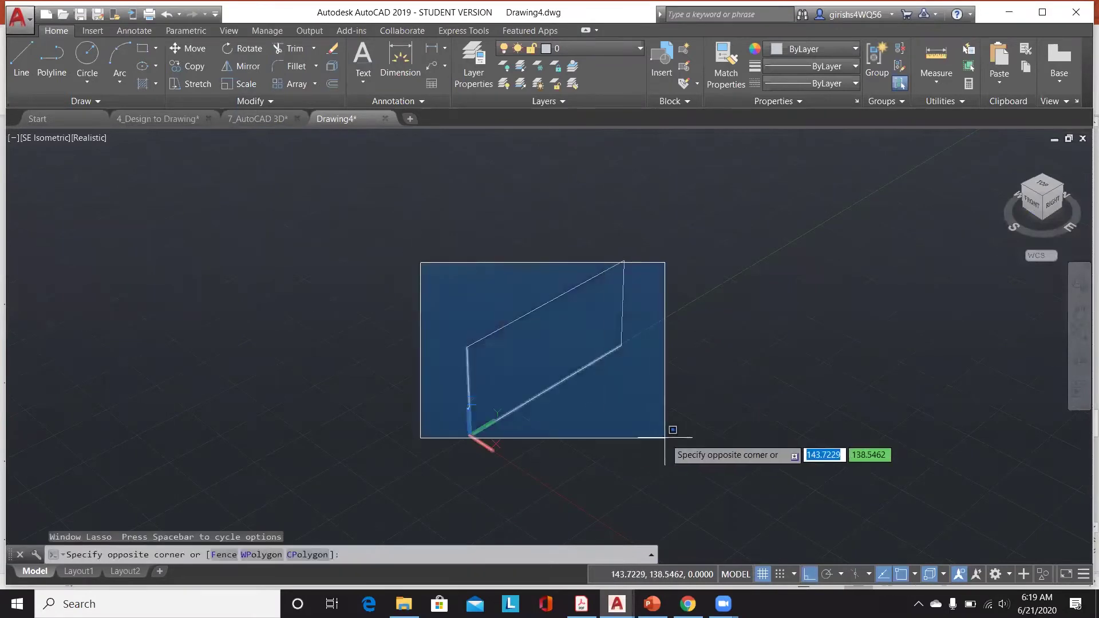
pyautogui.click(683, 427)
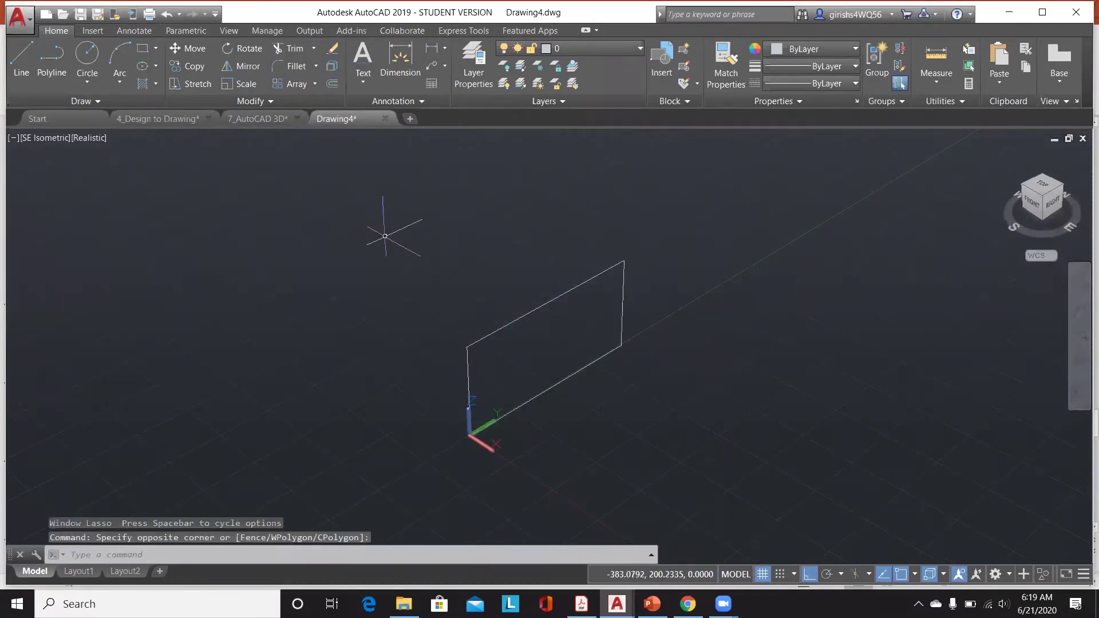
pyautogui.click(377, 226)
pyautogui.click(688, 440)
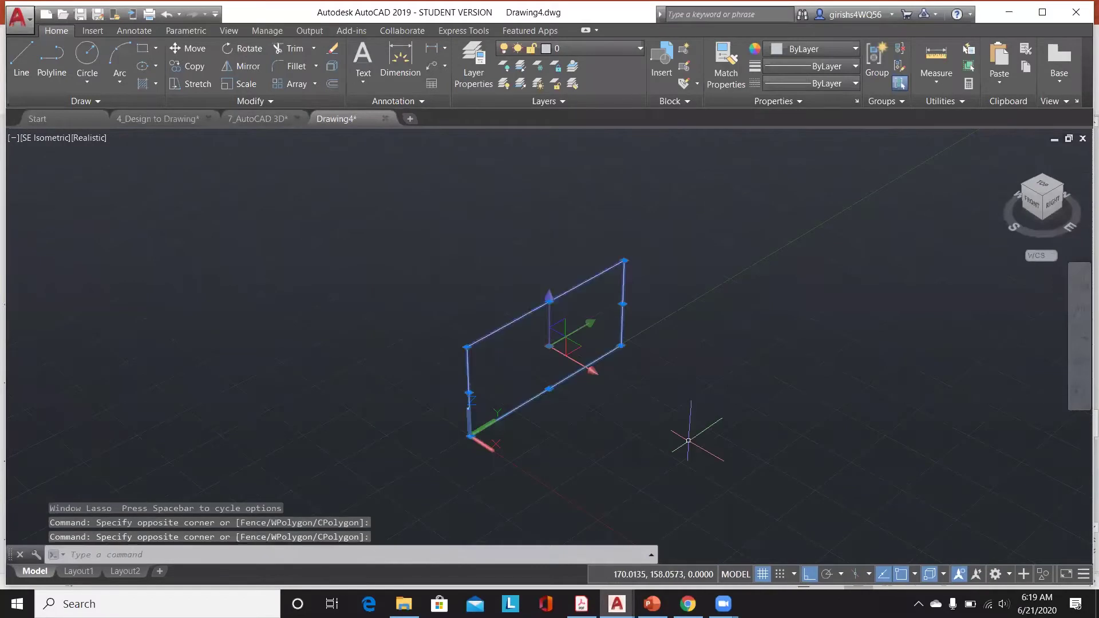
pyautogui.press('Delete')
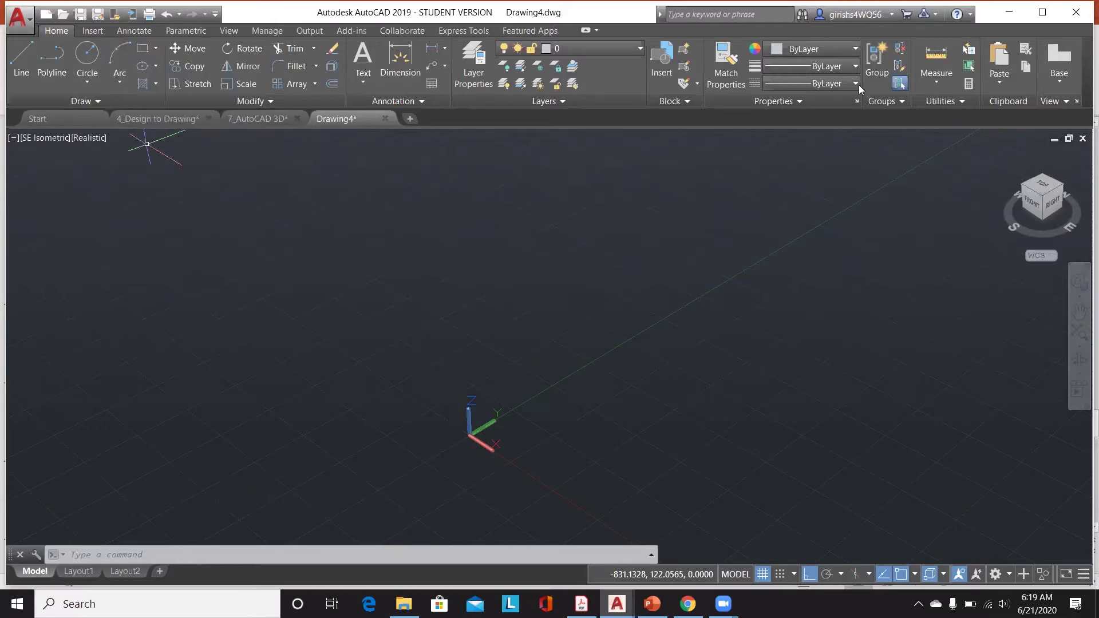
# Step: Draw a wide flat rectangle in the Top view with one corner near the origin, then show it in SE Isometric and select it
pyautogui.click(1041, 185)
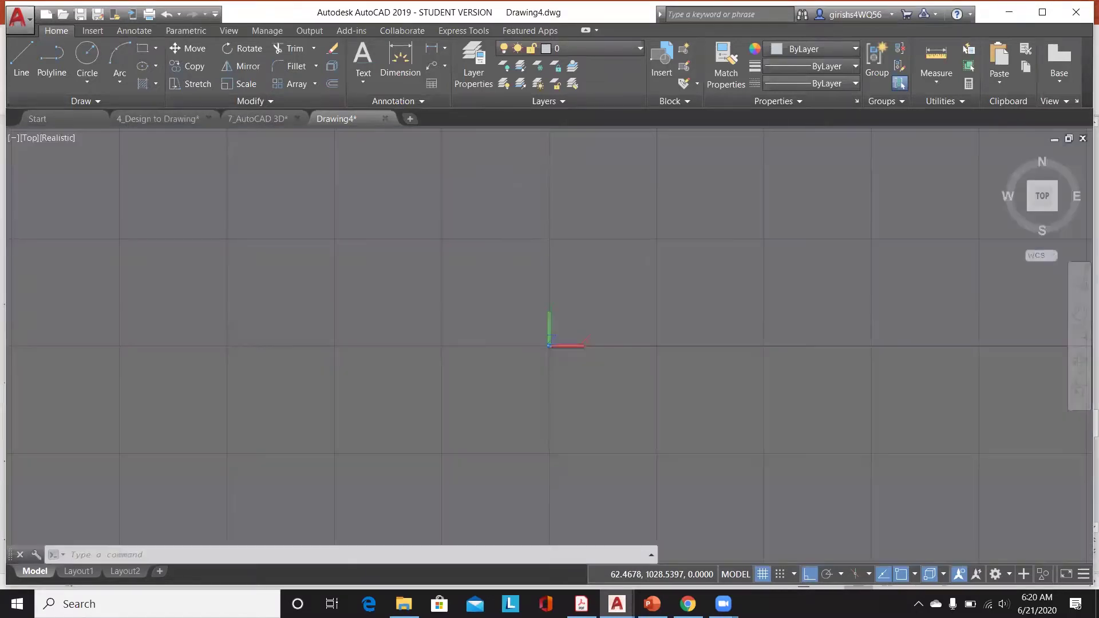
pyautogui.write('rec')
pyautogui.press('Return')
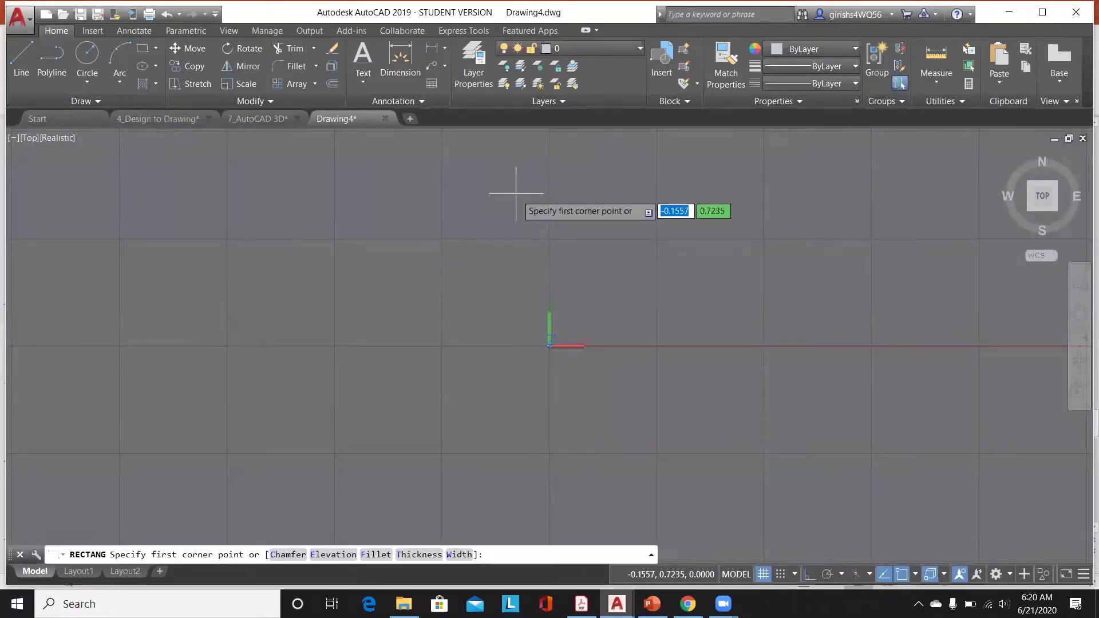
pyautogui.click(553, 148)
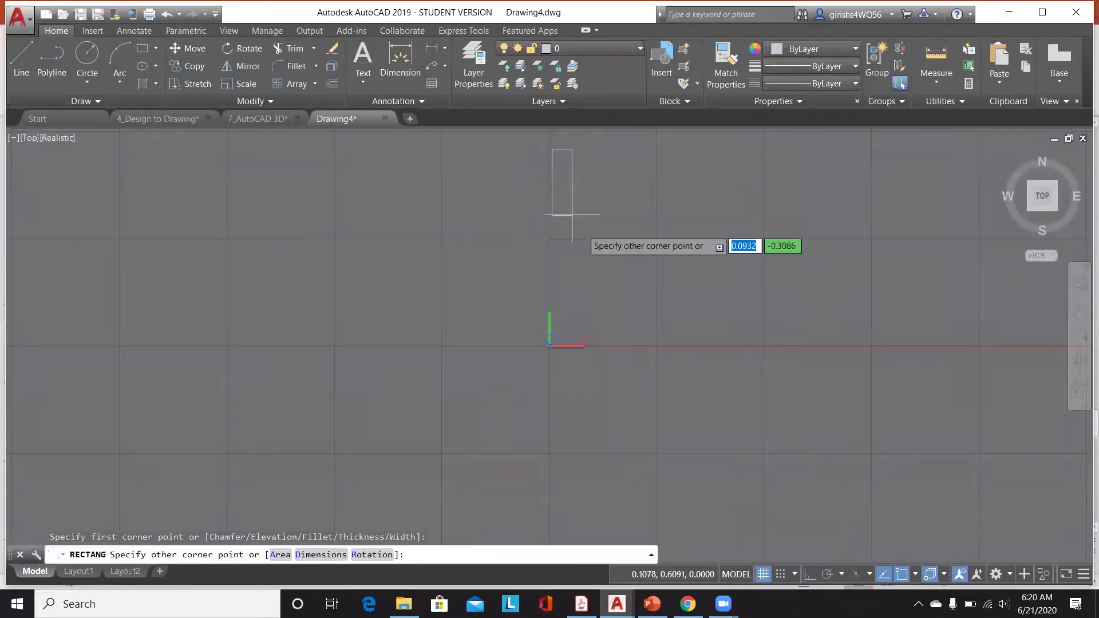
pyautogui.click(992, 348)
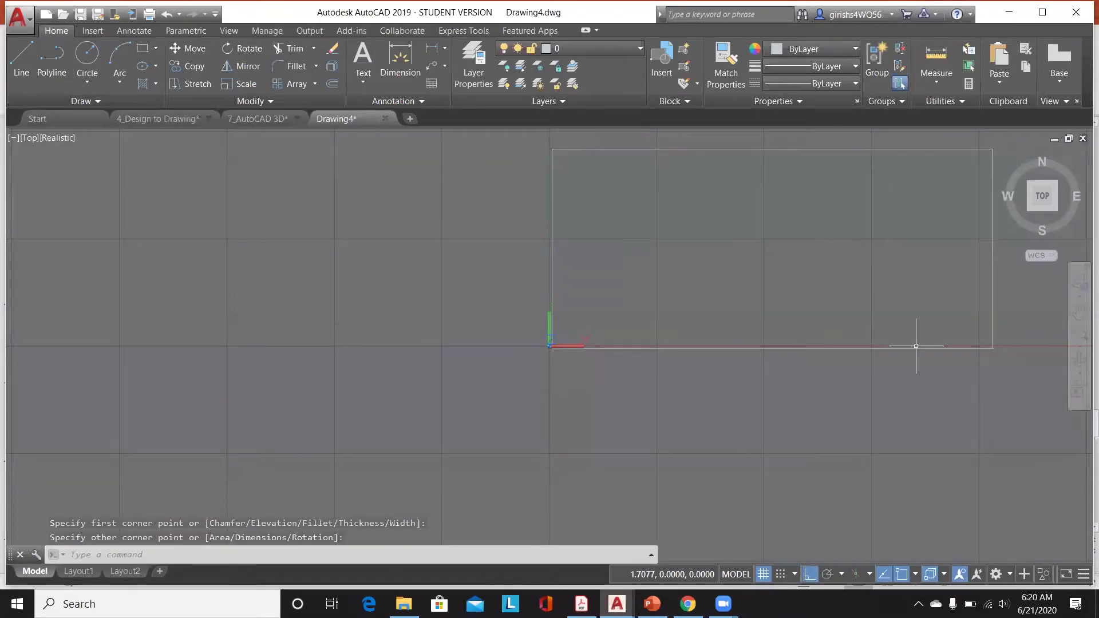
pyautogui.click(1055, 208)
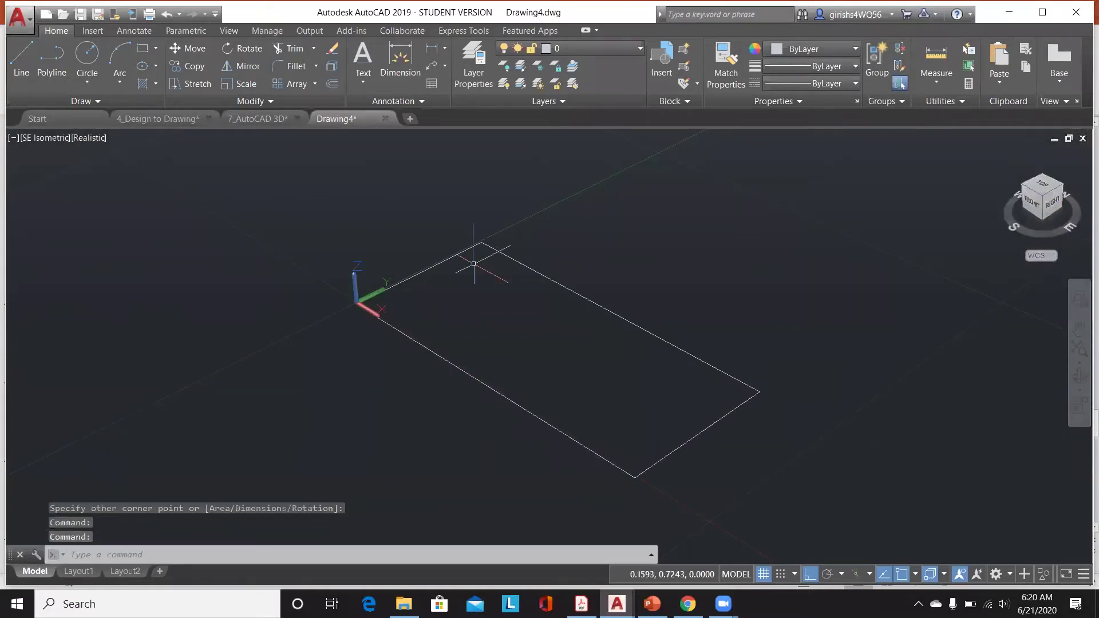
pyautogui.click(408, 336)
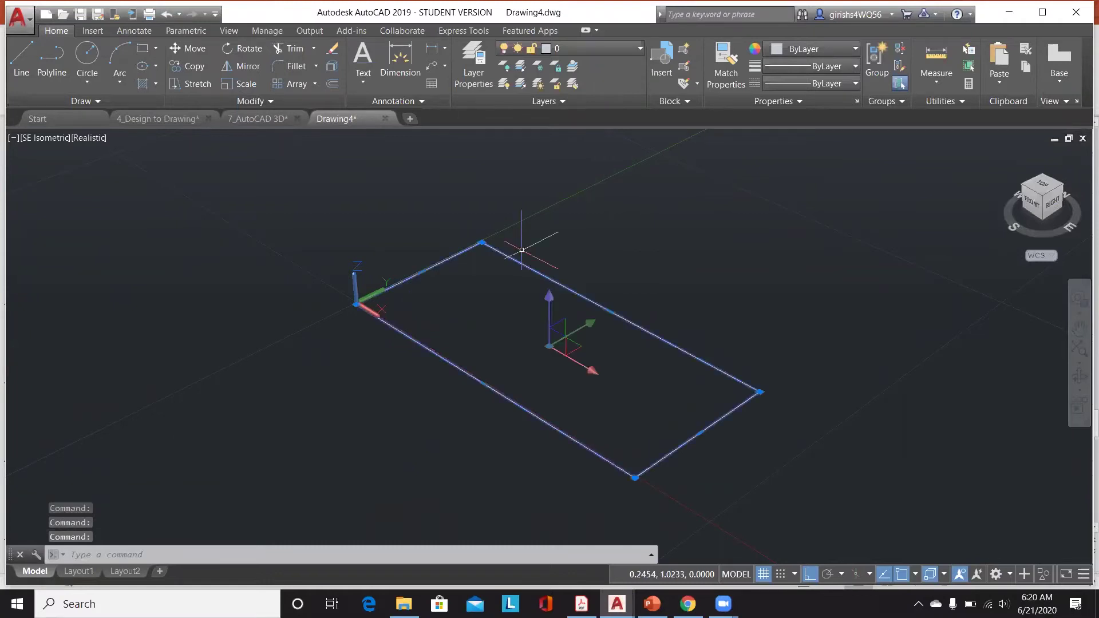
# Step: Switch back to the 7_AutoCAD 3D drawing to view the walled building model
pyautogui.click(263, 117)
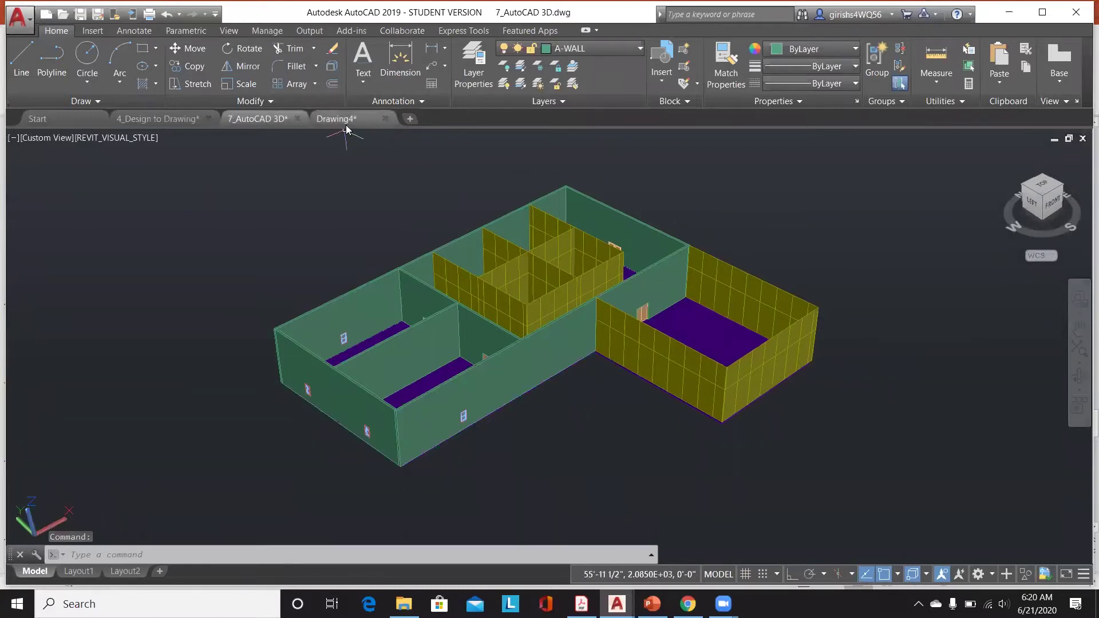
pyautogui.moveTo(352, 125)
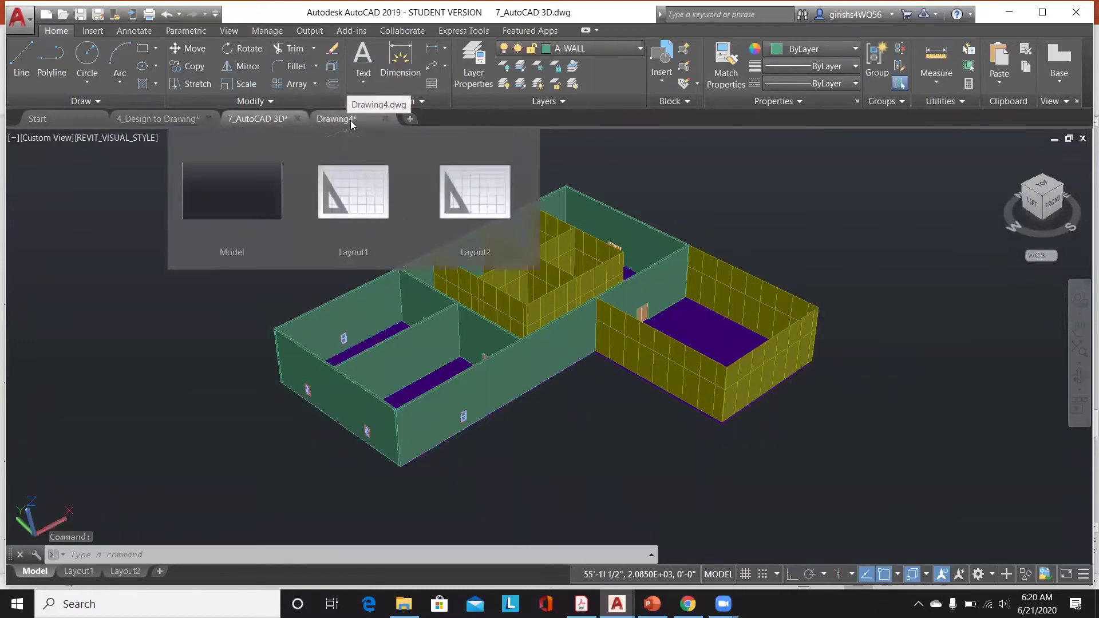
# Step: Compare the rectangle in Drawing4 with the 7_AutoCAD 3D building model and bring up the plan in 4_Design to Drawing
pyautogui.click(317, 117)
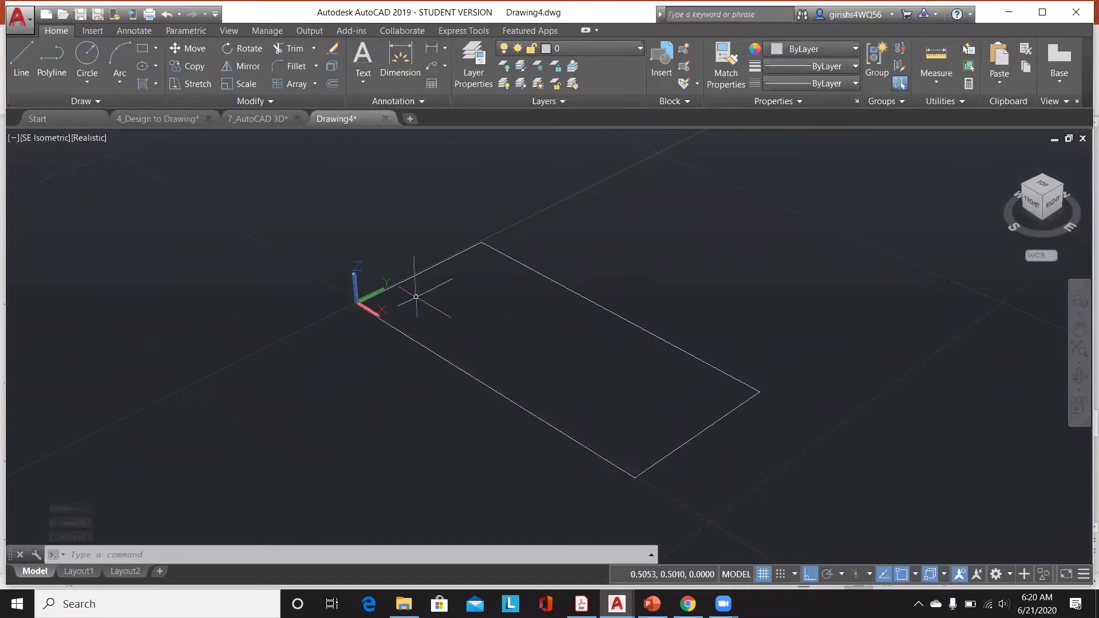
pyautogui.click(262, 121)
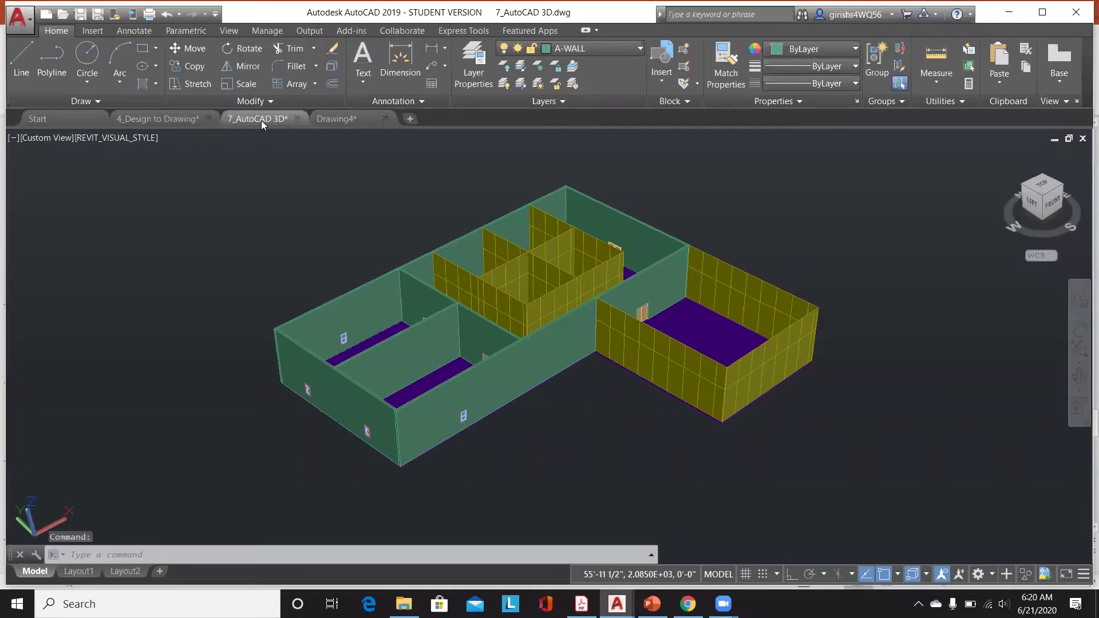
pyautogui.click(166, 120)
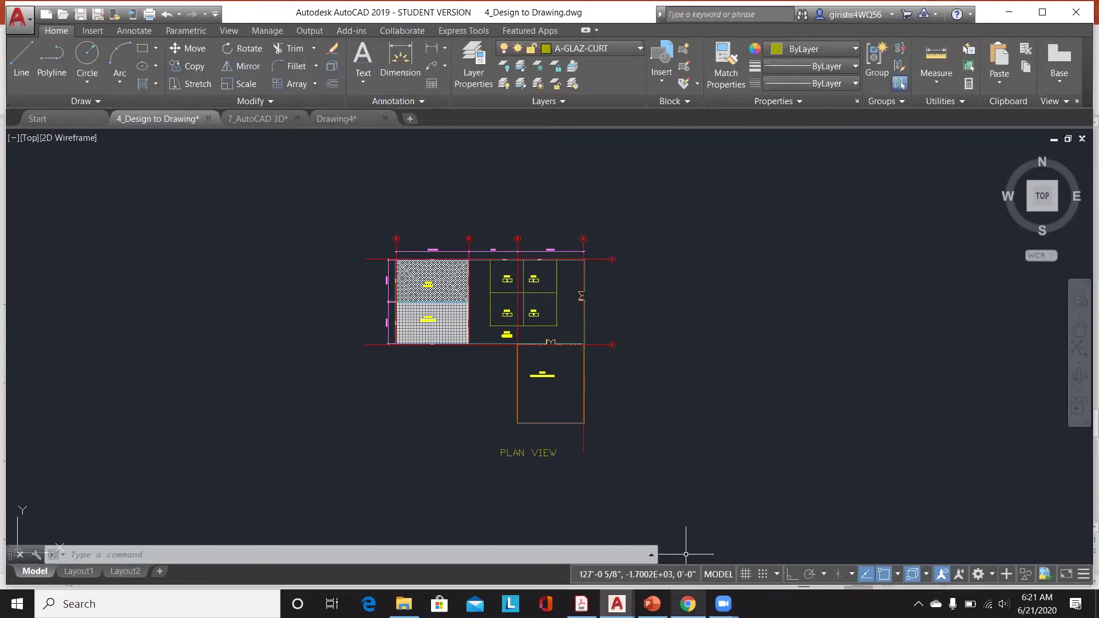
# Step: Switch to Chrome, copy the share link of the Quiz 7 form without shortening it, and close the send dialog
pyautogui.click(687, 603)
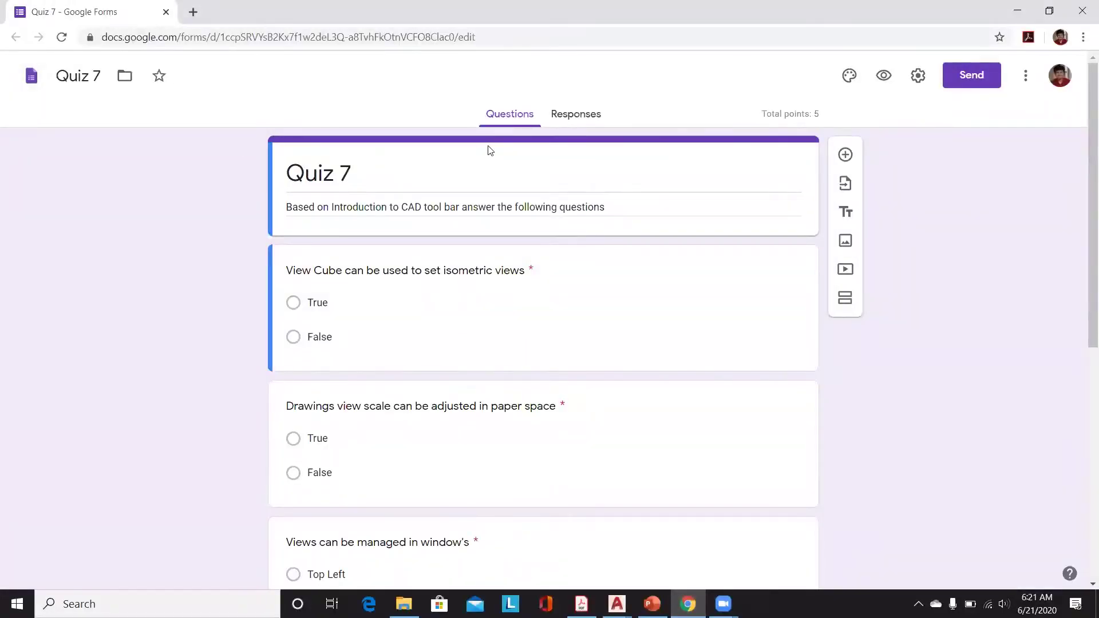
pyautogui.click(962, 84)
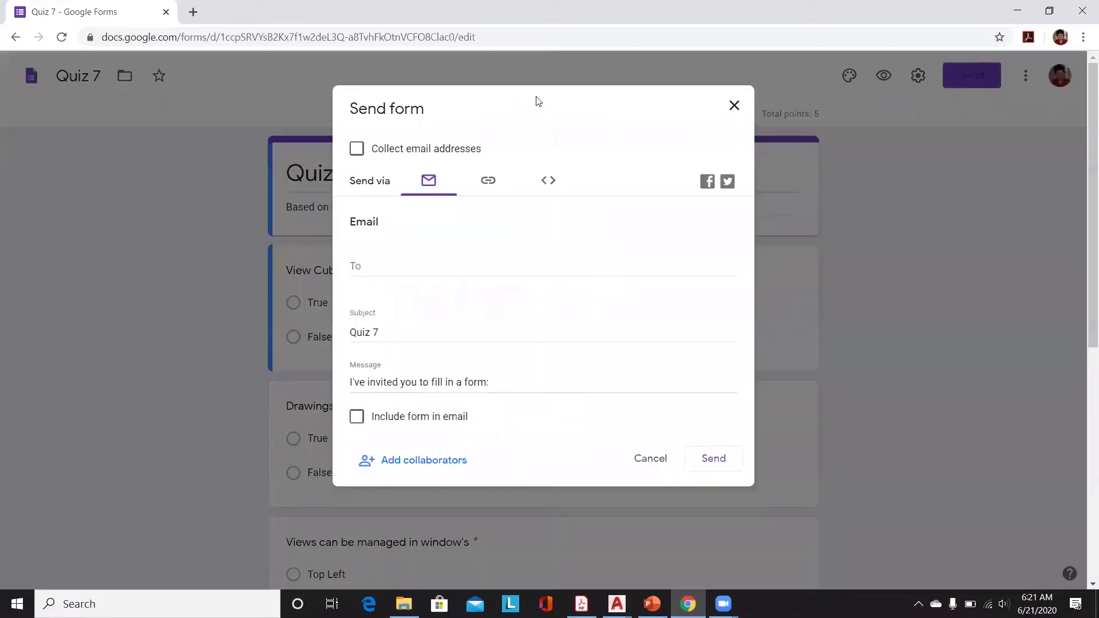
pyautogui.click(481, 181)
pyautogui.click(716, 296)
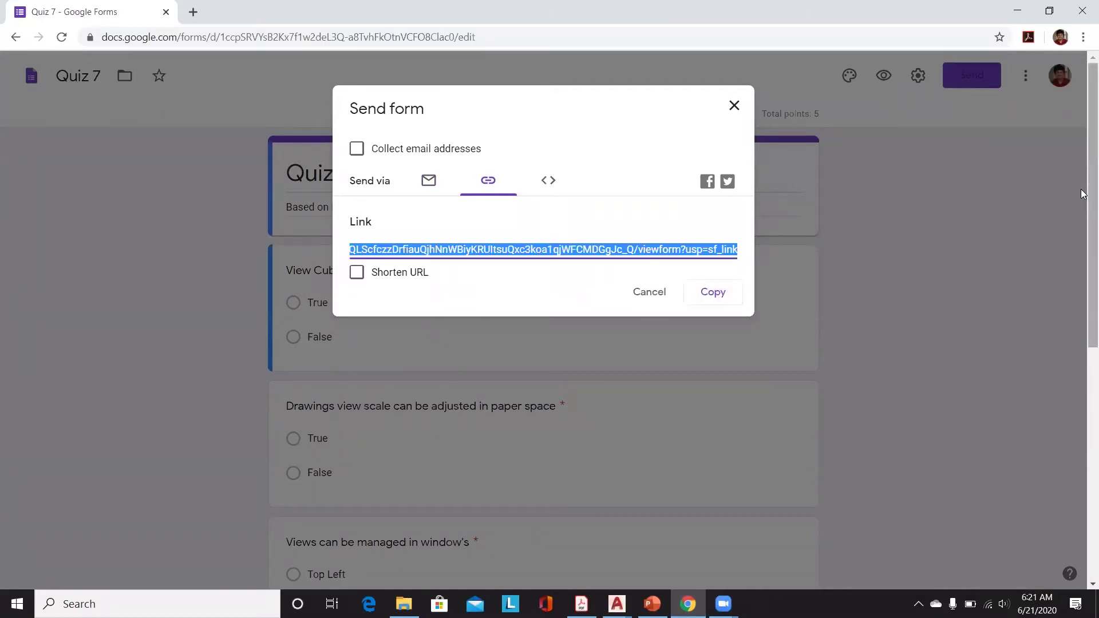
pyautogui.click(732, 107)
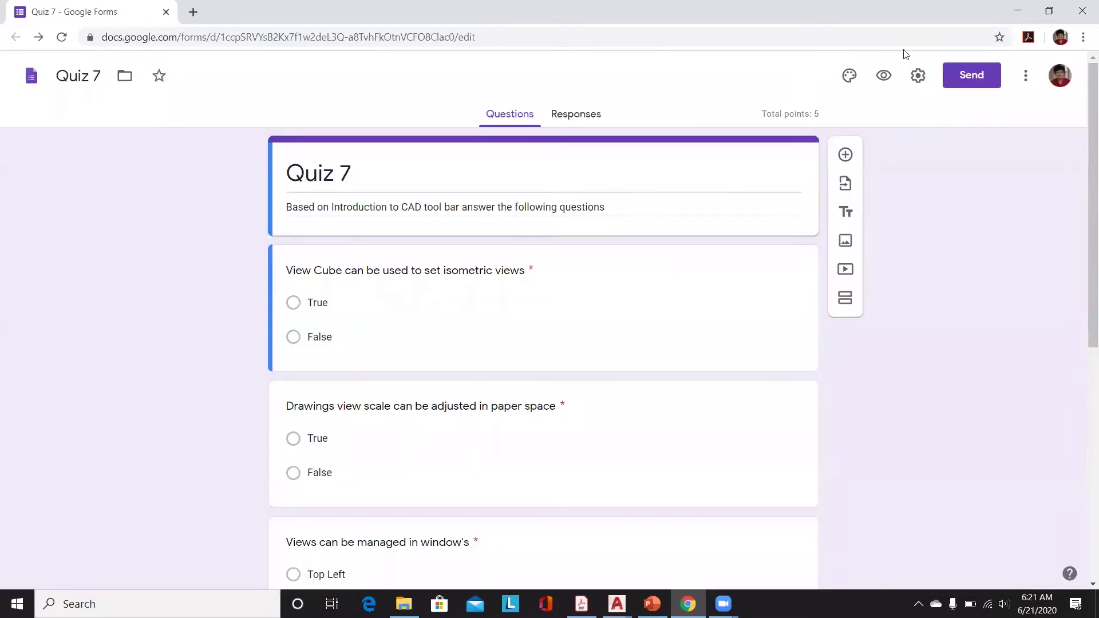
pyautogui.click(1017, 12)
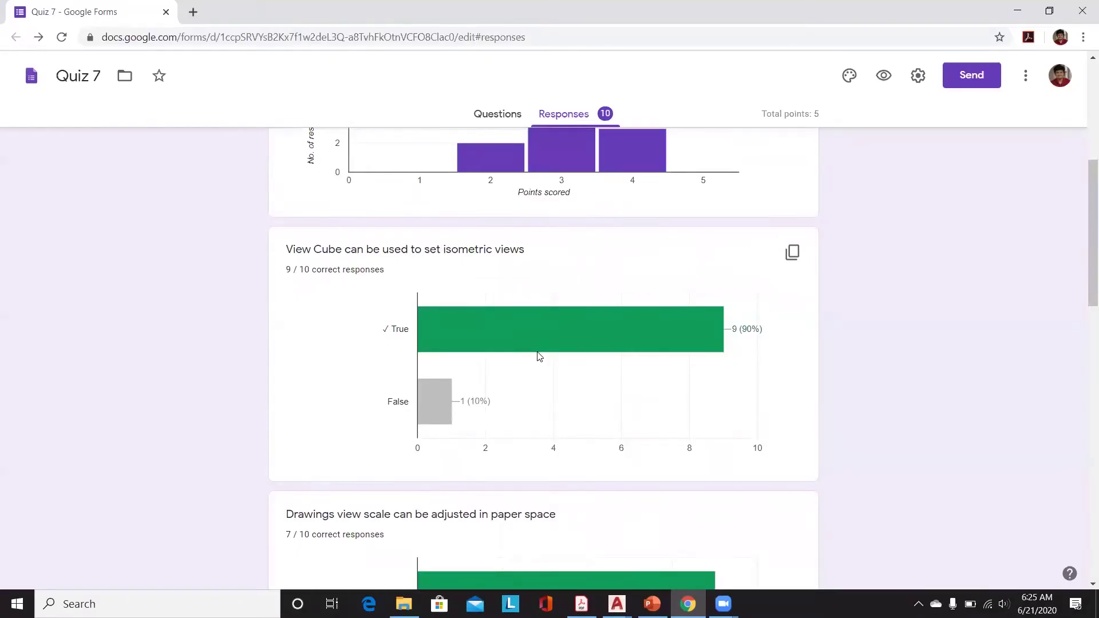
# Step: Review the Quiz 7 response summary, from the points distribution and frequently missed questions to the question about where views are managed
pyautogui.scroll(2, 538, 356)
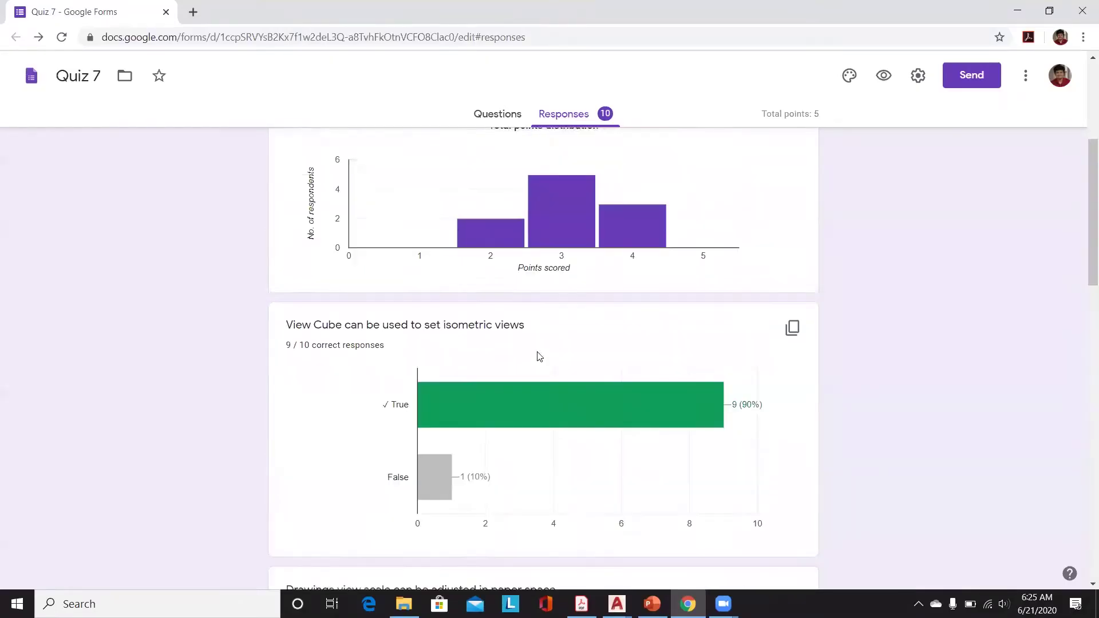
pyautogui.scroll(2, 538, 356)
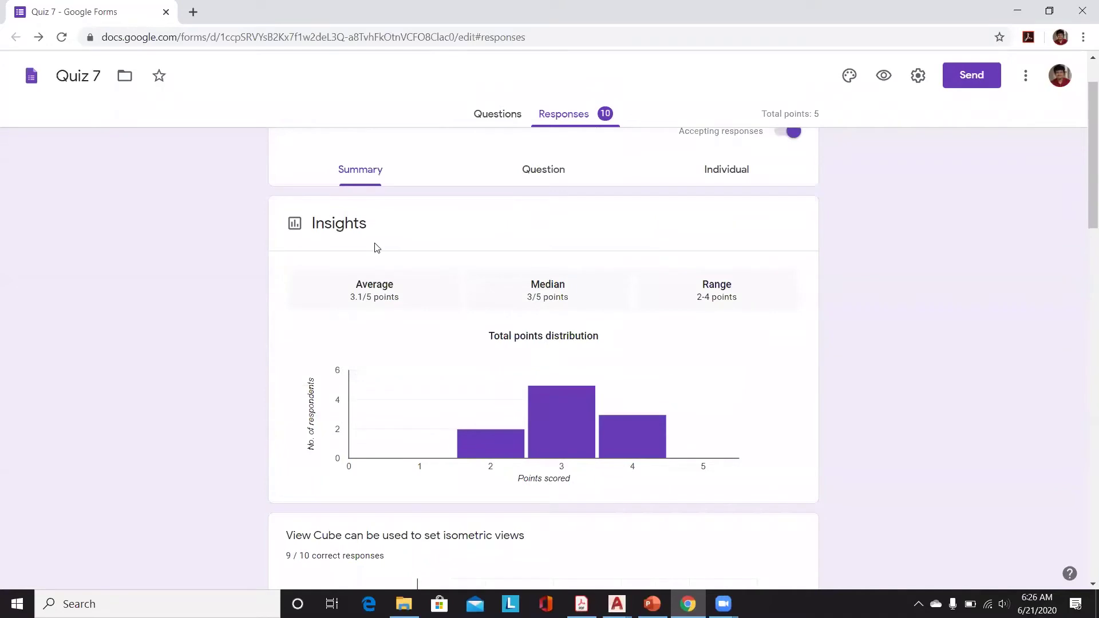
pyautogui.scroll(-2, 538, 346)
pyautogui.scroll(-3, 538, 346)
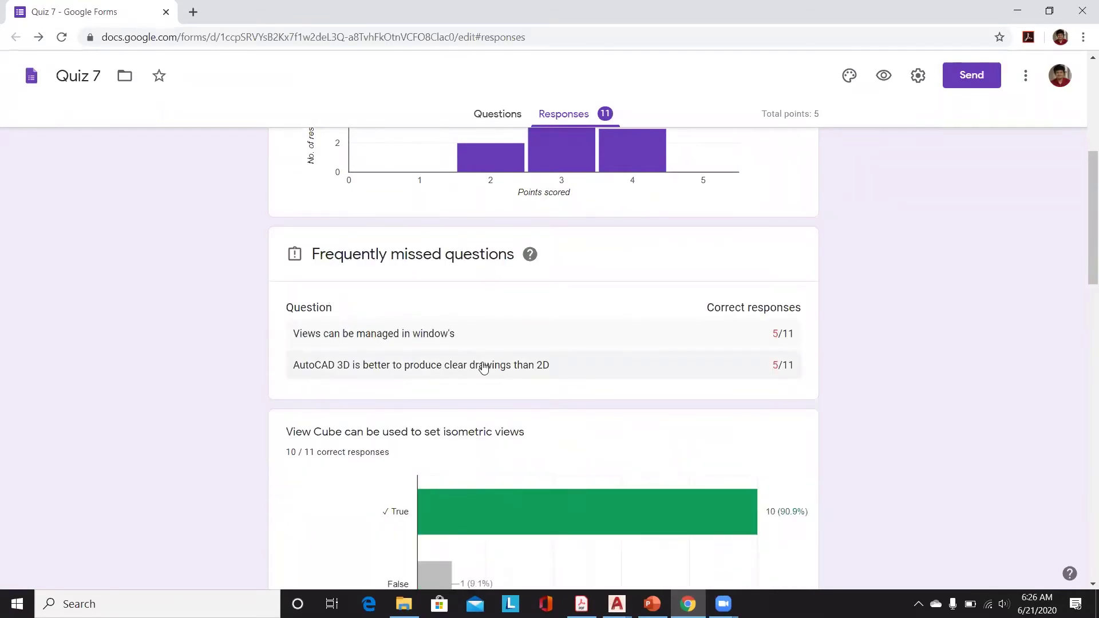
pyautogui.scroll(-2, 484, 367)
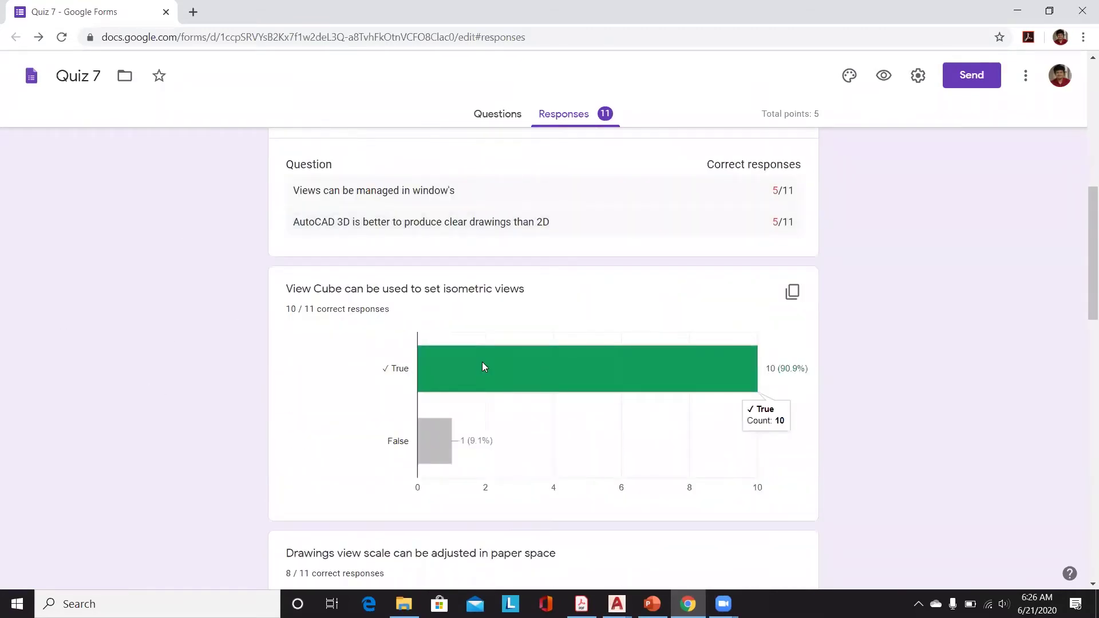
pyautogui.scroll(-2, 482, 366)
pyautogui.scroll(-3, 390, 246)
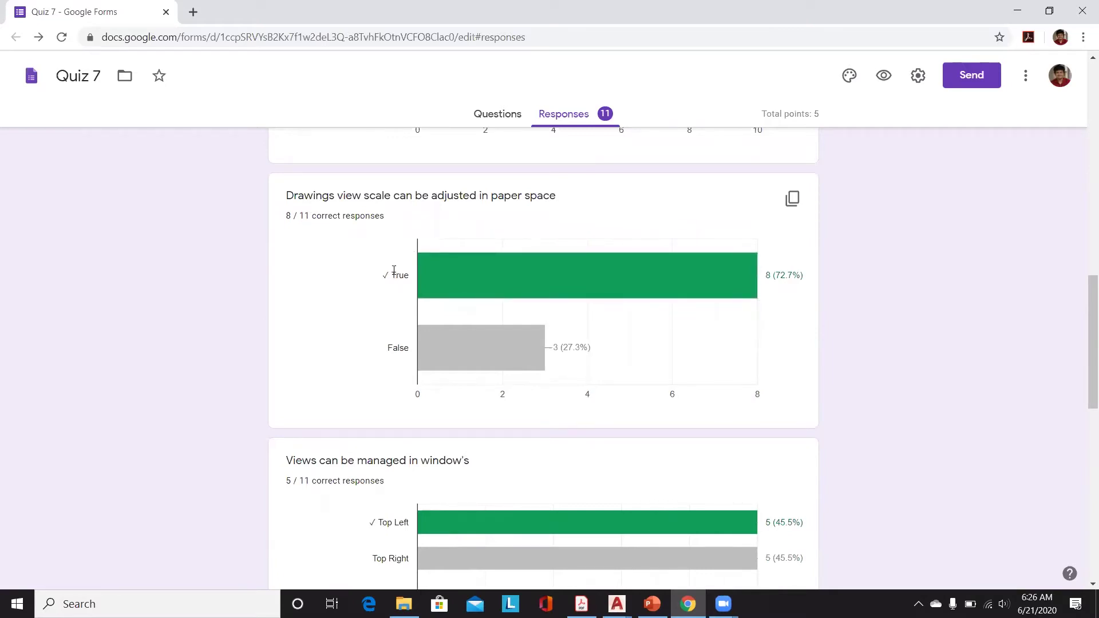
pyautogui.moveTo(521, 285)
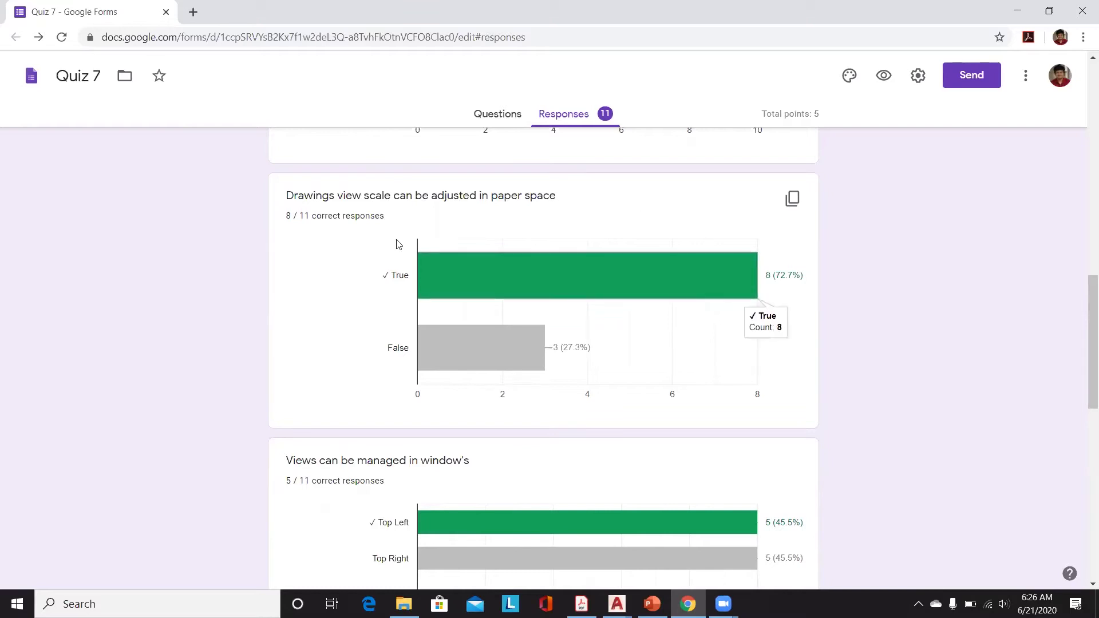
pyautogui.moveTo(552, 332)
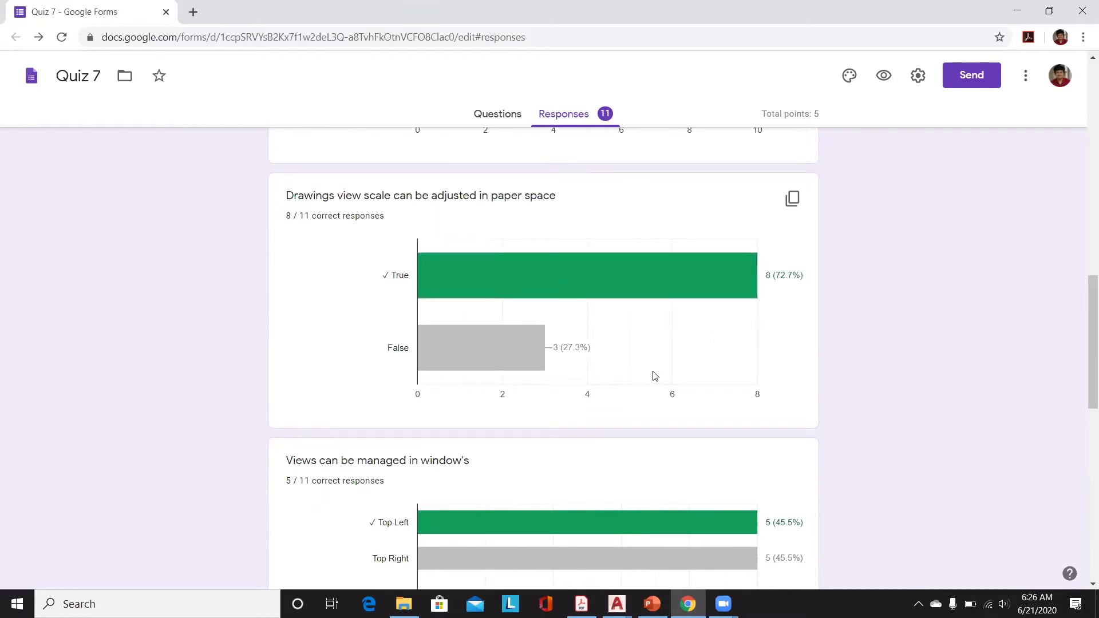
pyautogui.scroll(-4, 655, 376)
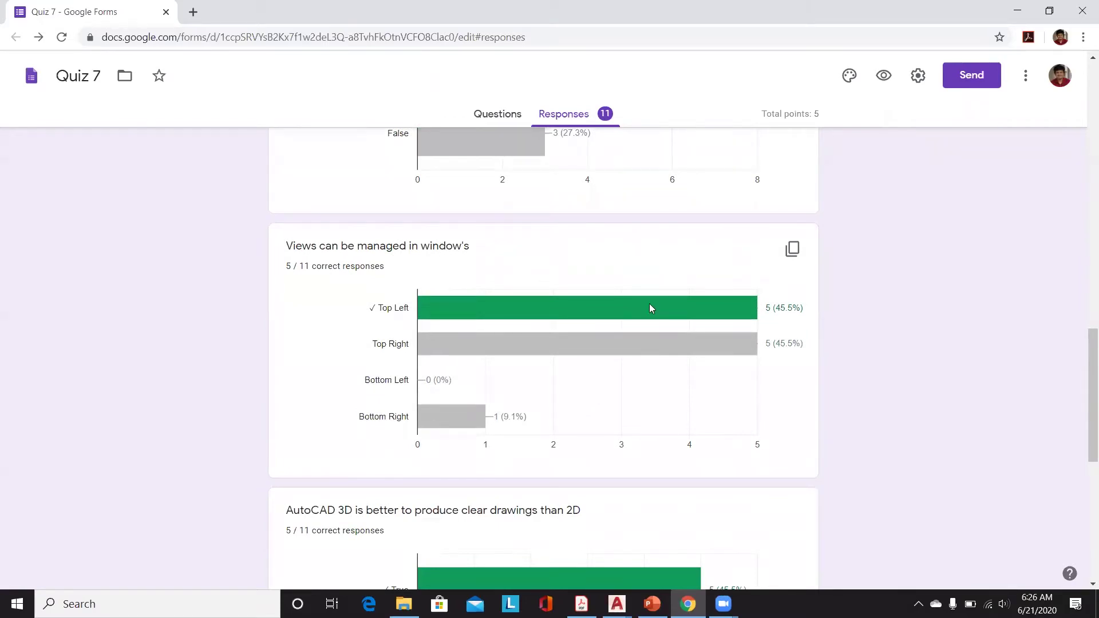
# Step: Switch to AutoCAD, bring up the 4_Design to Drawing plan, and display its list of preset views
pyautogui.moveTo(616, 604)
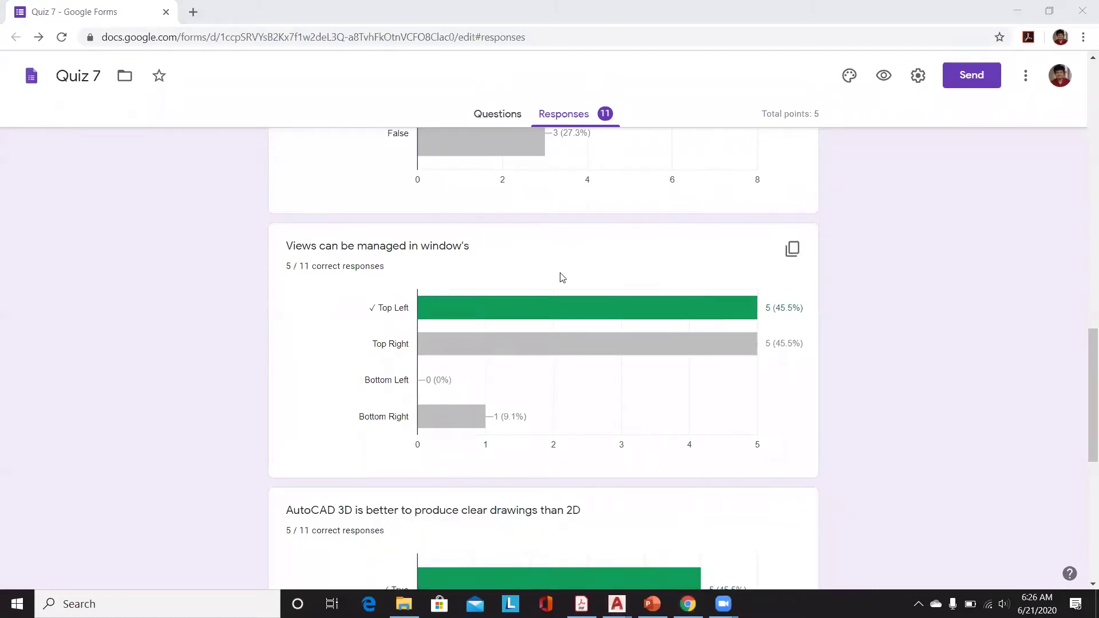
pyautogui.hotkey('alt', 'Tab')
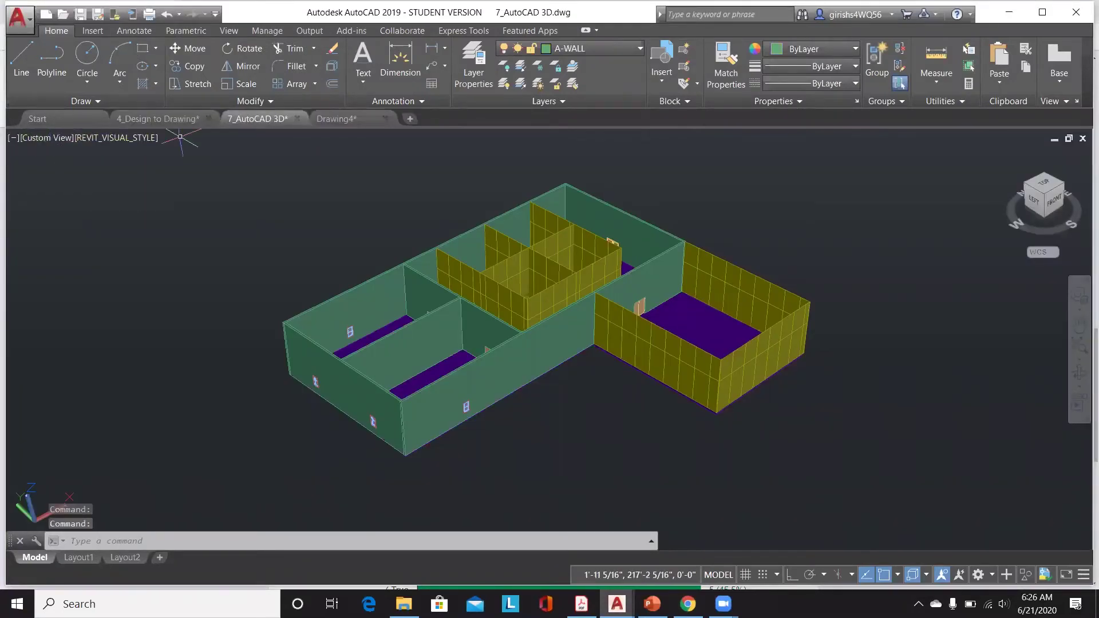
pyautogui.moveTo(162, 119)
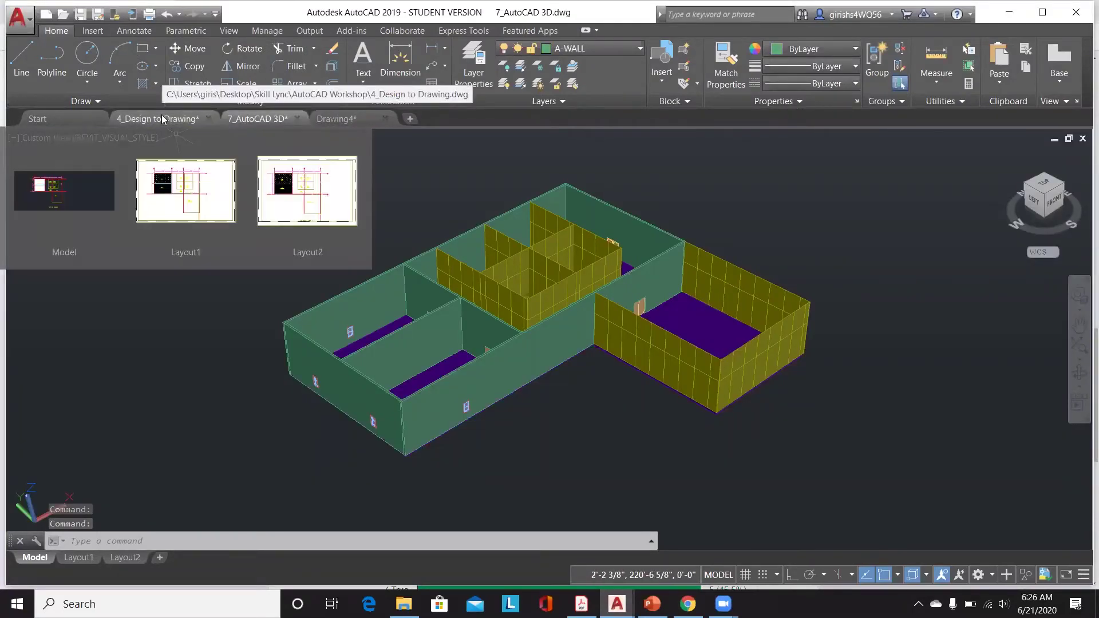
pyautogui.click(162, 119)
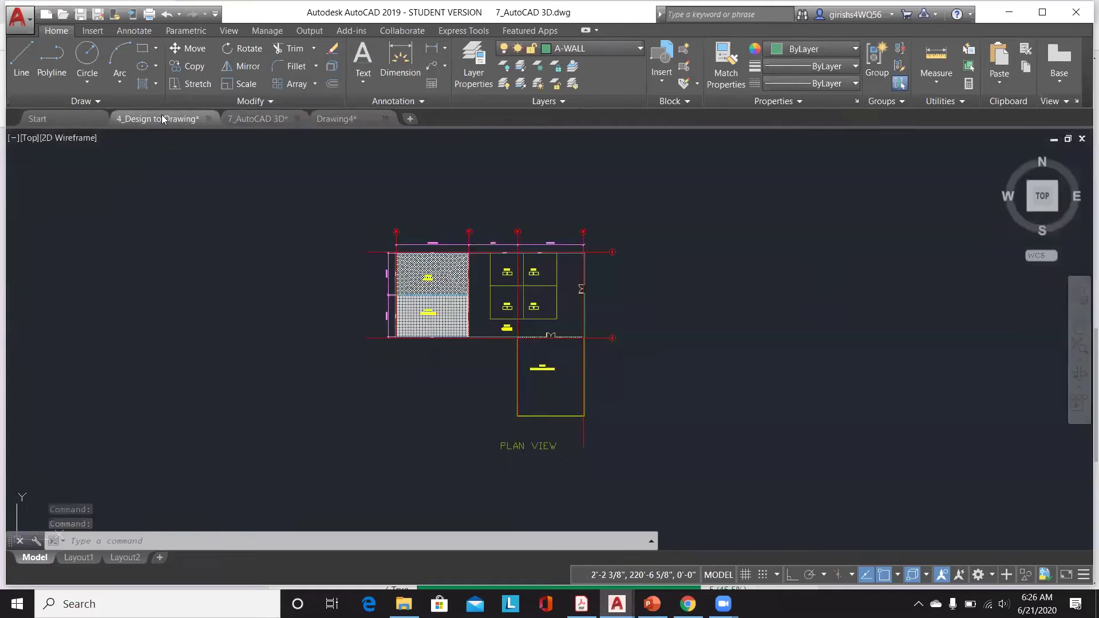
pyautogui.click(34, 137)
pyautogui.moveTo(145, 152)
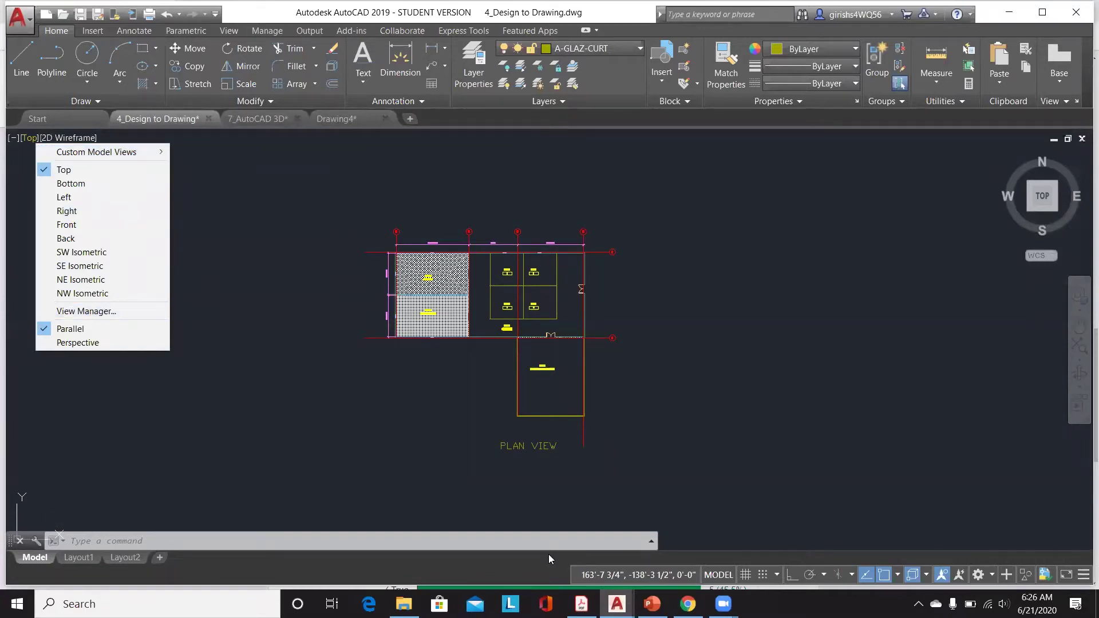
# Step: Return to the Quiz 7 responses in Chrome and examine the question comparing AutoCAD 3D with 2D drawings
pyautogui.click(687, 603)
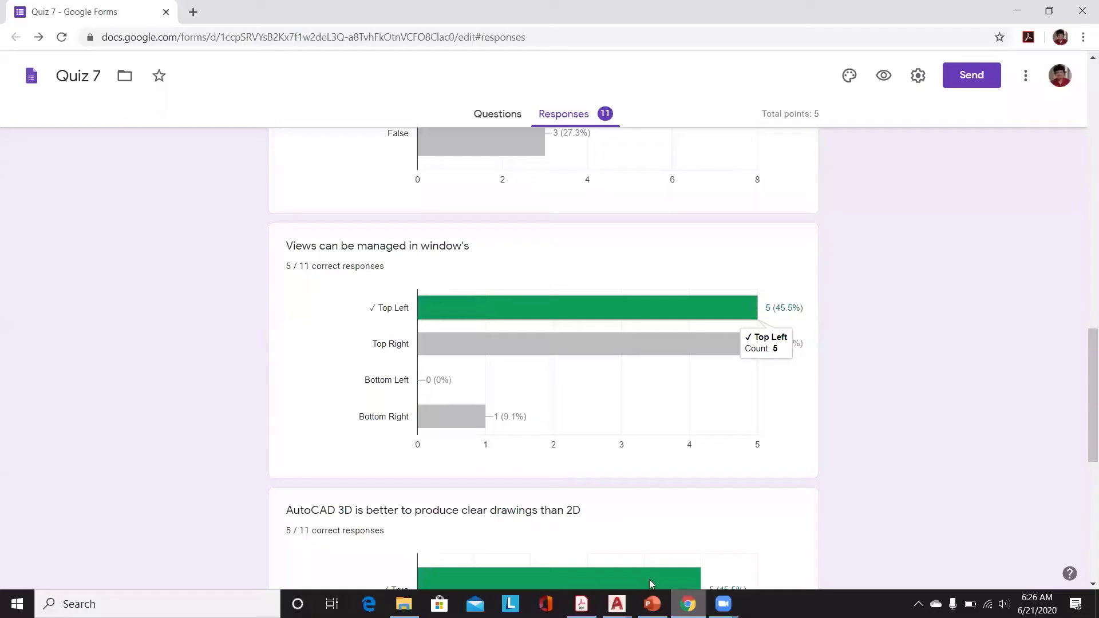
pyautogui.scroll(-4, 461, 310)
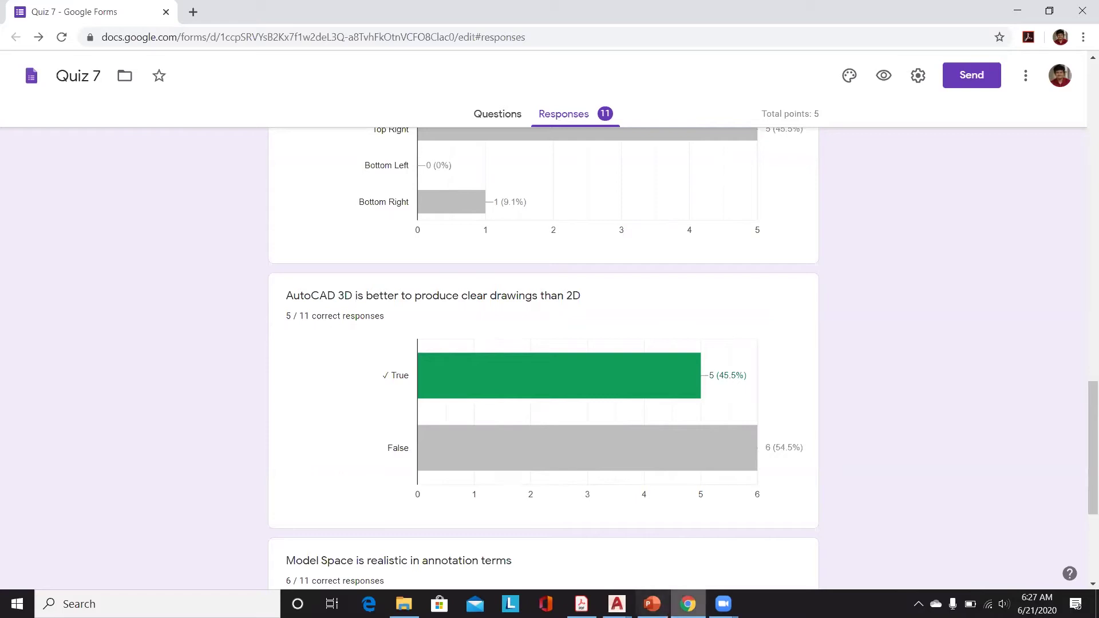
# Step: Switch to AutoCAD, compare the 4_Design to Drawing plan with the 7_AutoCAD 3D model, and show the plan in Front view
pyautogui.click(617, 604)
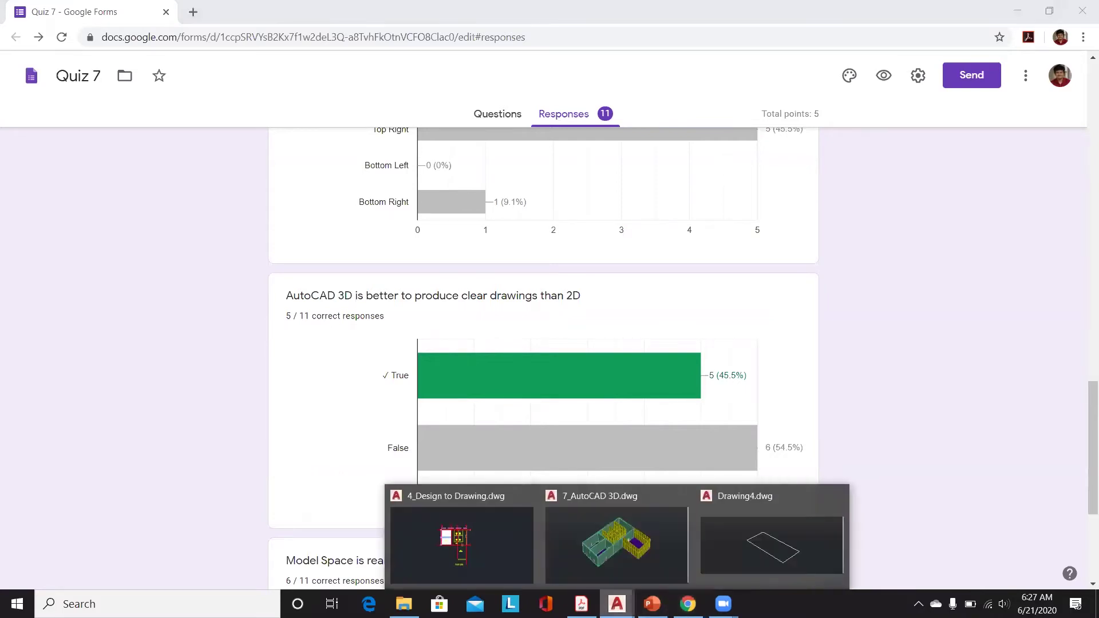
pyautogui.click(470, 559)
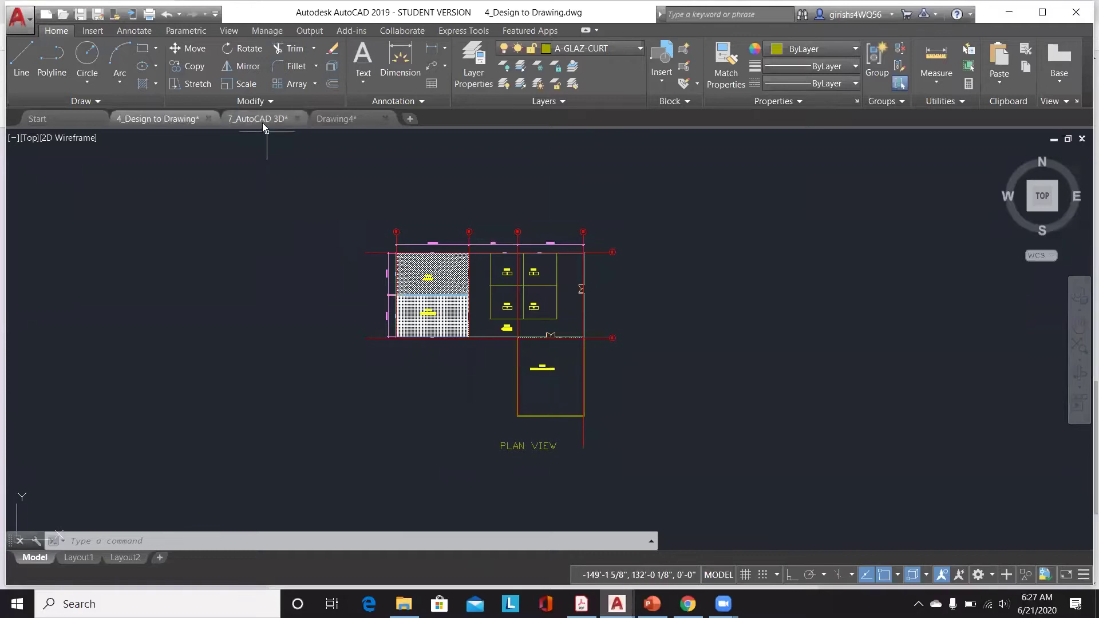
pyautogui.moveTo(262, 122)
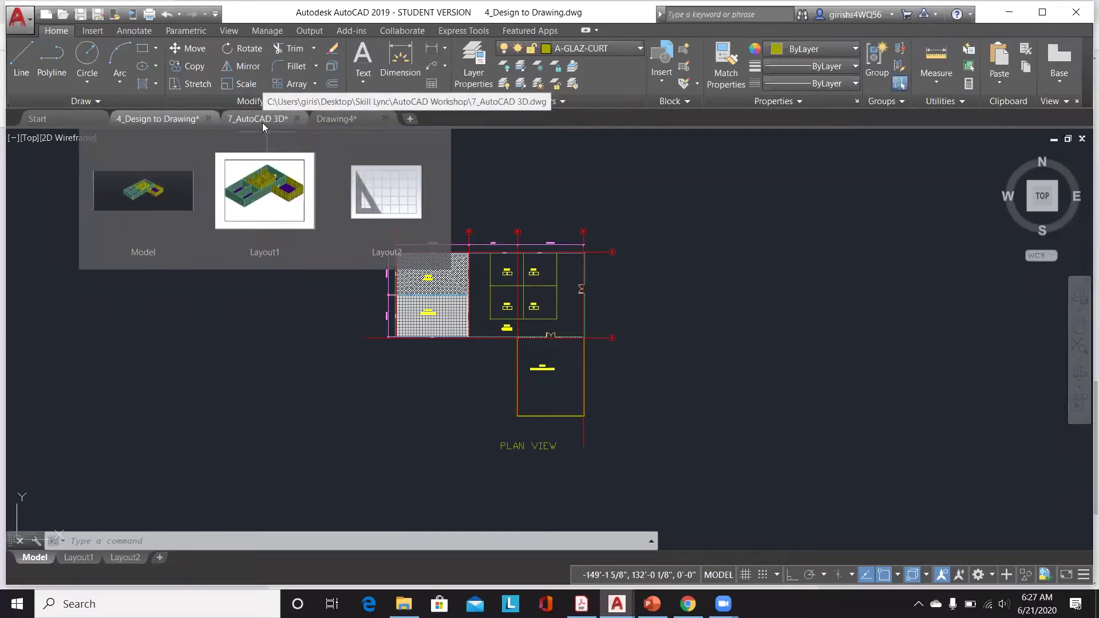
pyautogui.click(262, 122)
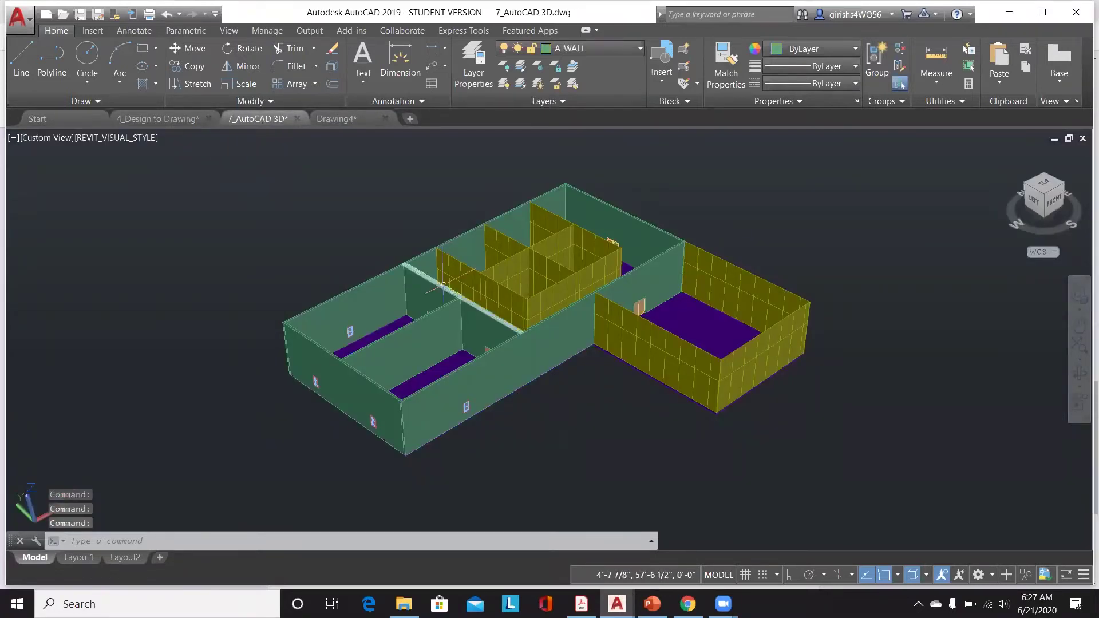
pyautogui.click(147, 120)
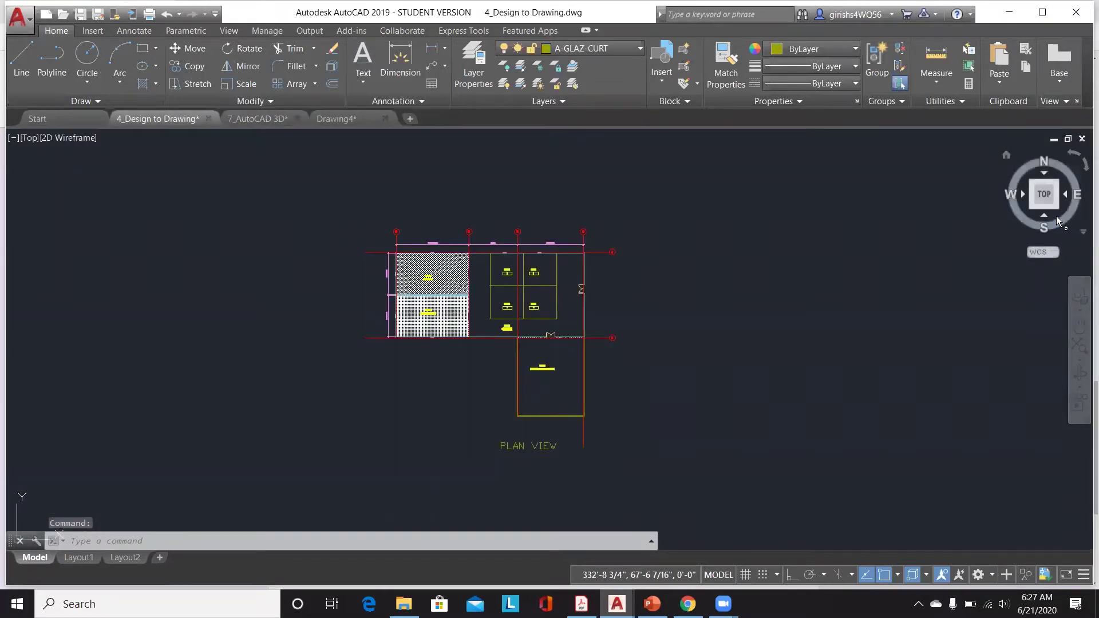
pyautogui.click(1045, 216)
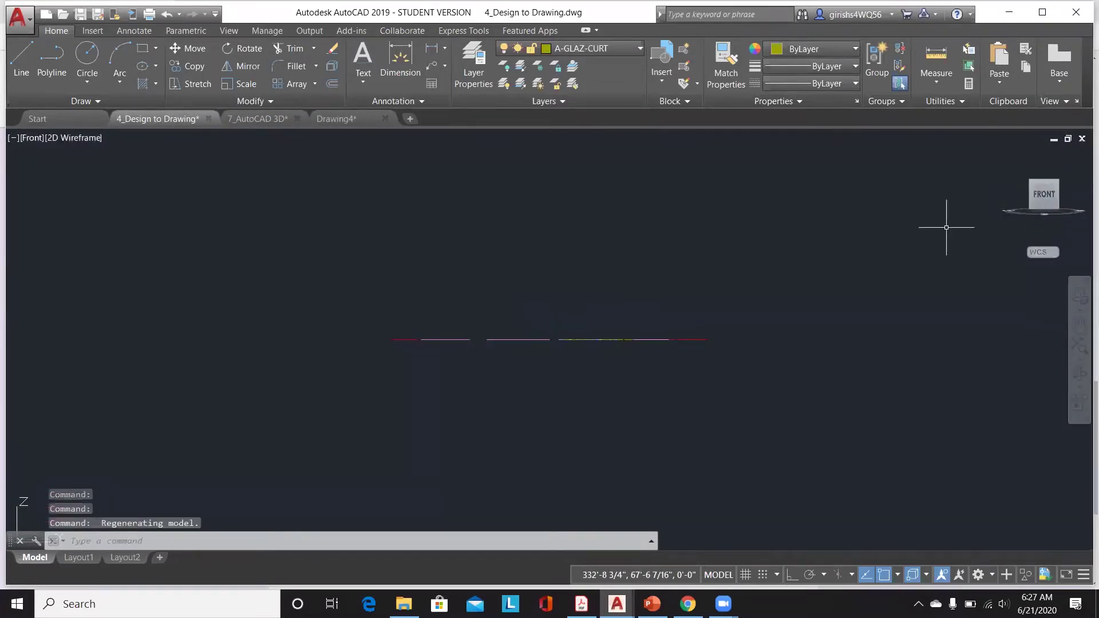
# Step: Show the building model in the 7_AutoCAD 3D drawing in Top view and in Front view
pyautogui.click(252, 120)
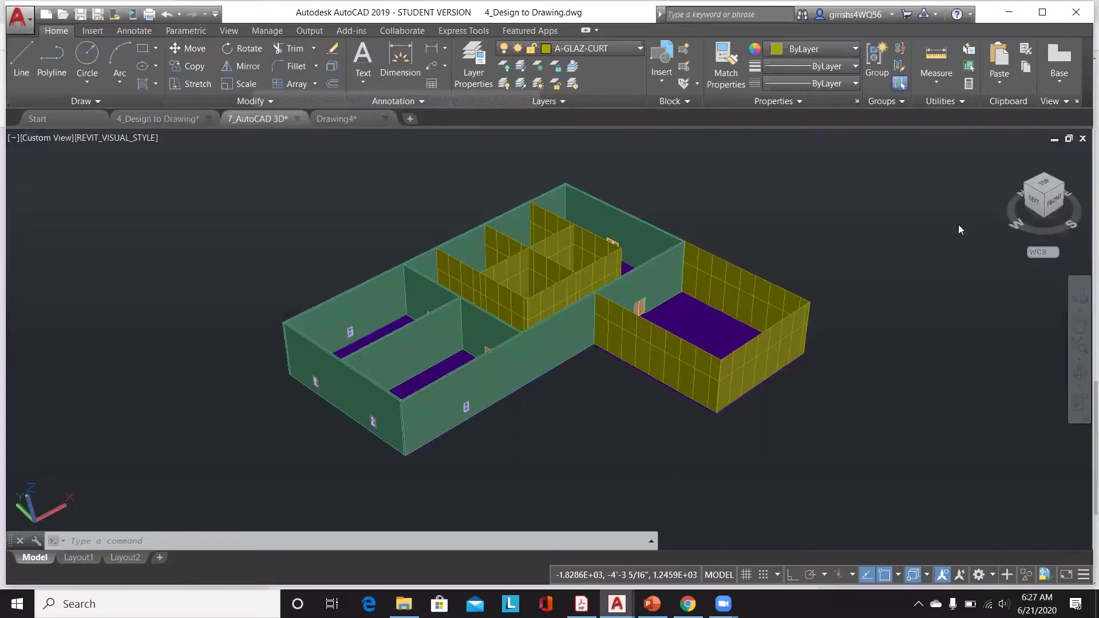
pyautogui.click(1048, 201)
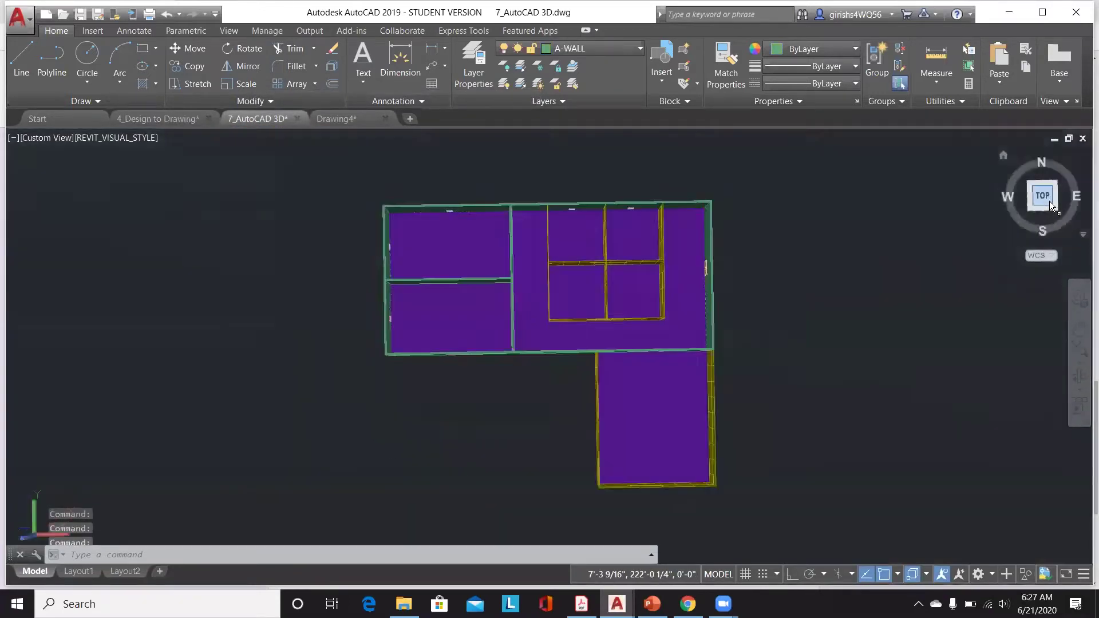
pyautogui.click(1048, 201)
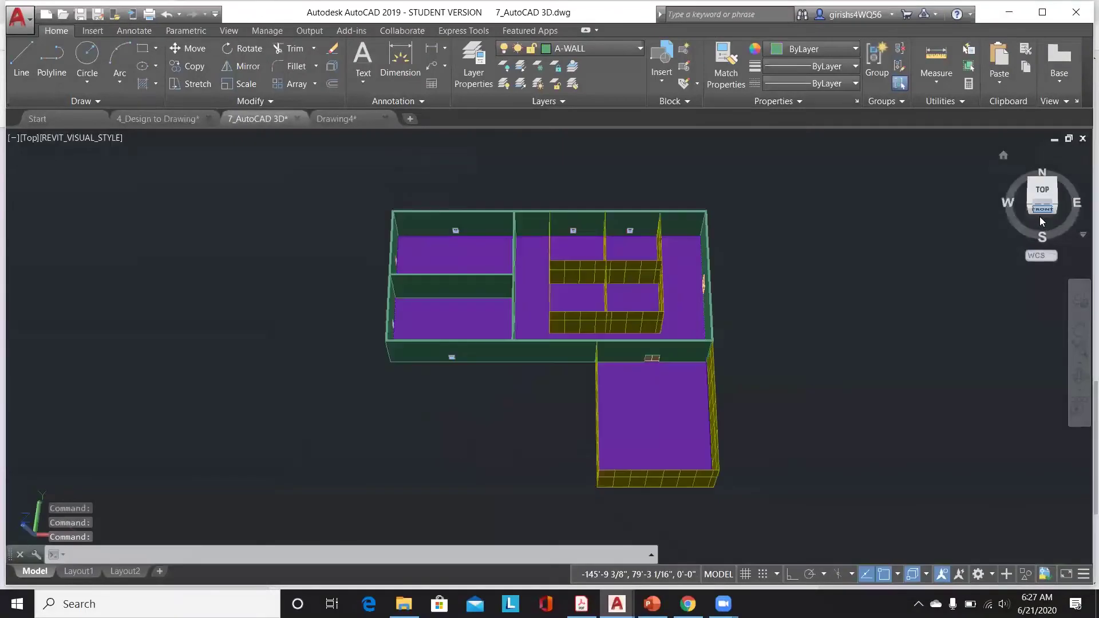
pyautogui.click(1040, 216)
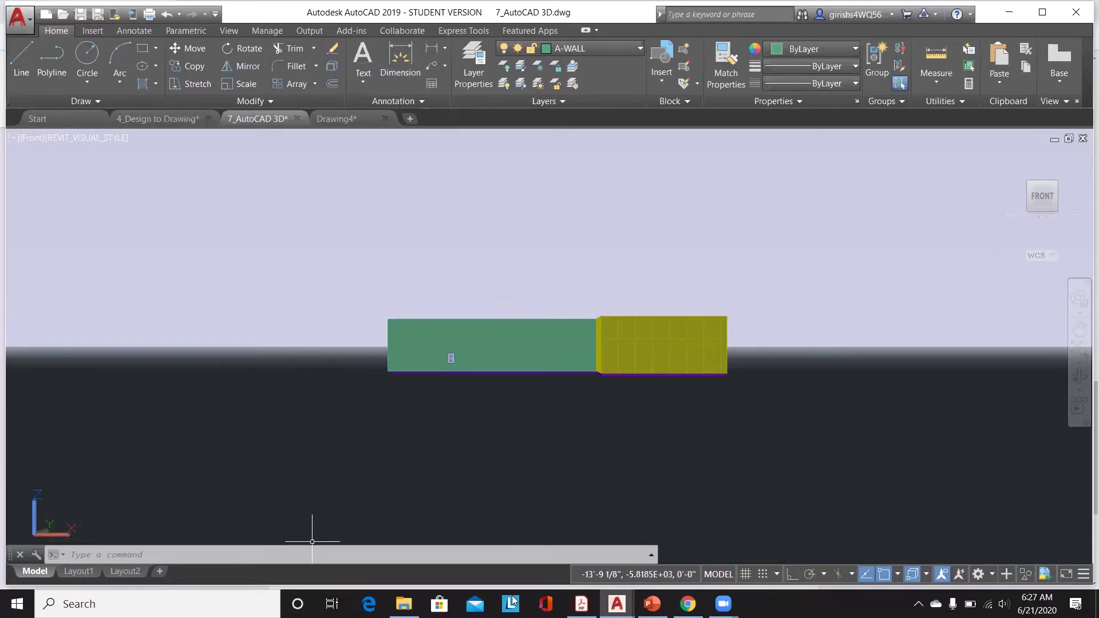
# Step: Go back to the Quiz 7 responses in Chrome and examine the question about Model Space and annotation
pyautogui.click(688, 604)
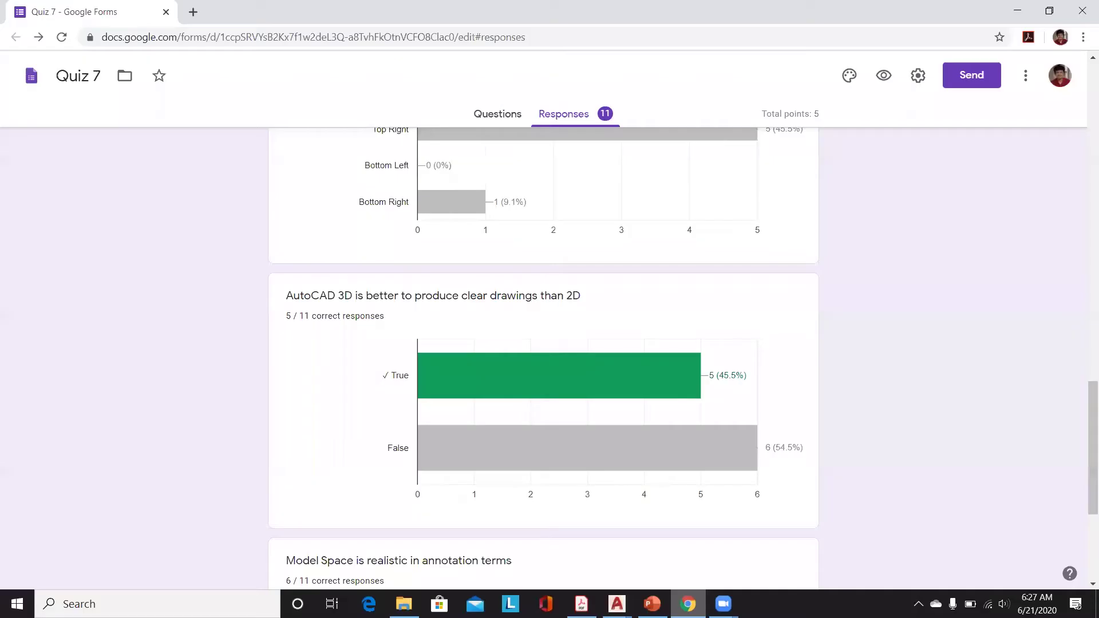
pyautogui.scroll(-3, 615, 430)
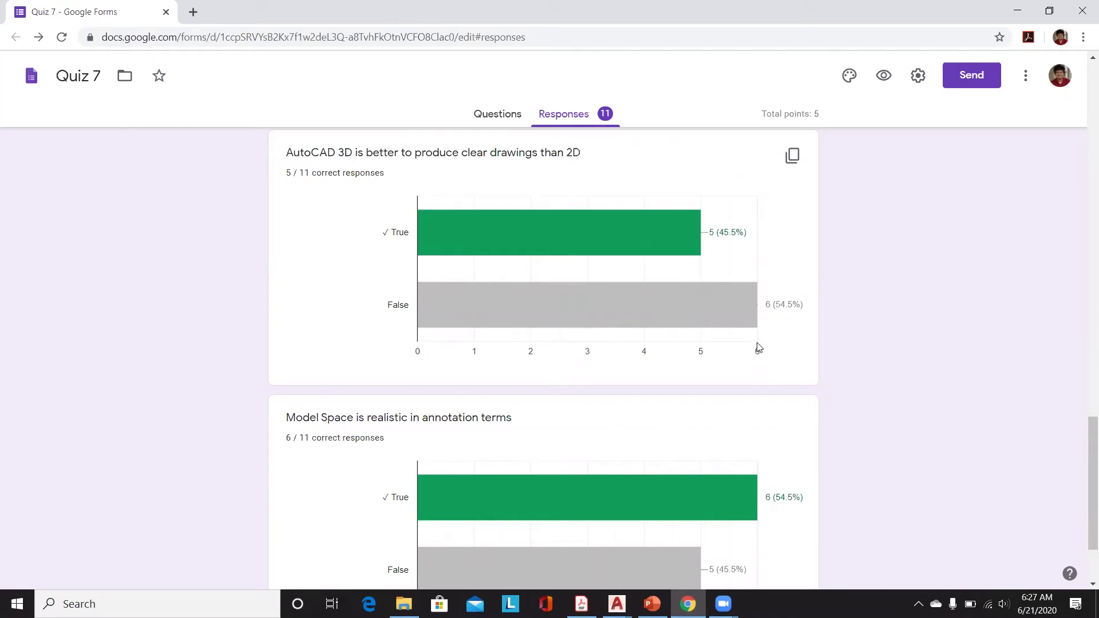
# Step: Examine the Quiz 7 responses on Model Space annotation and view management, and close the form in Chrome
pyautogui.scroll(-2, 758, 347)
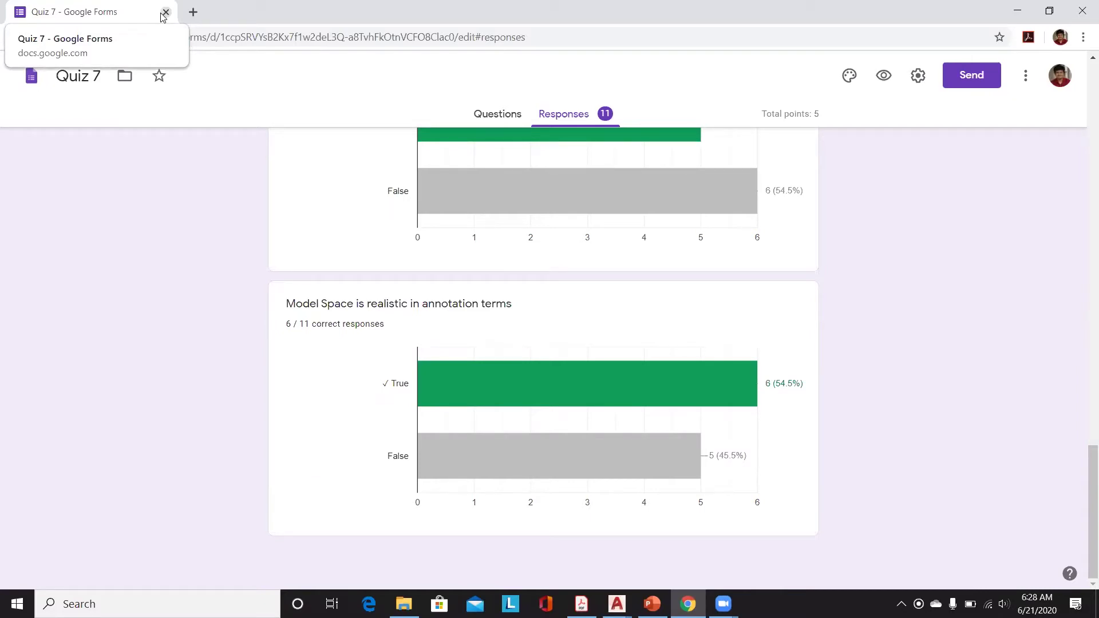
pyautogui.scroll(9, 726, 307)
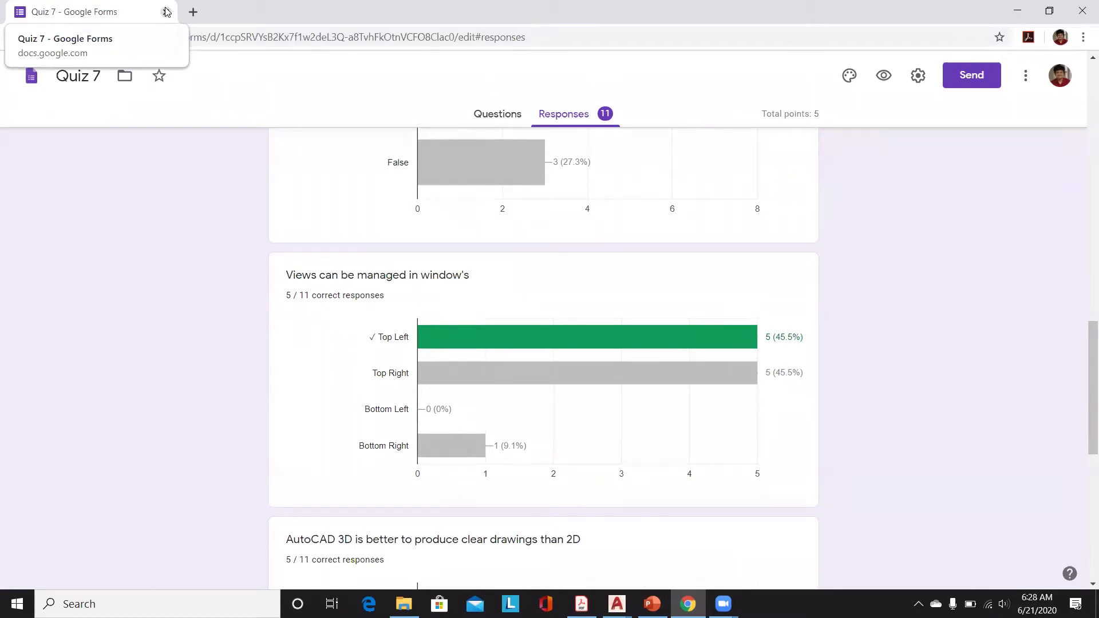
pyautogui.click(166, 11)
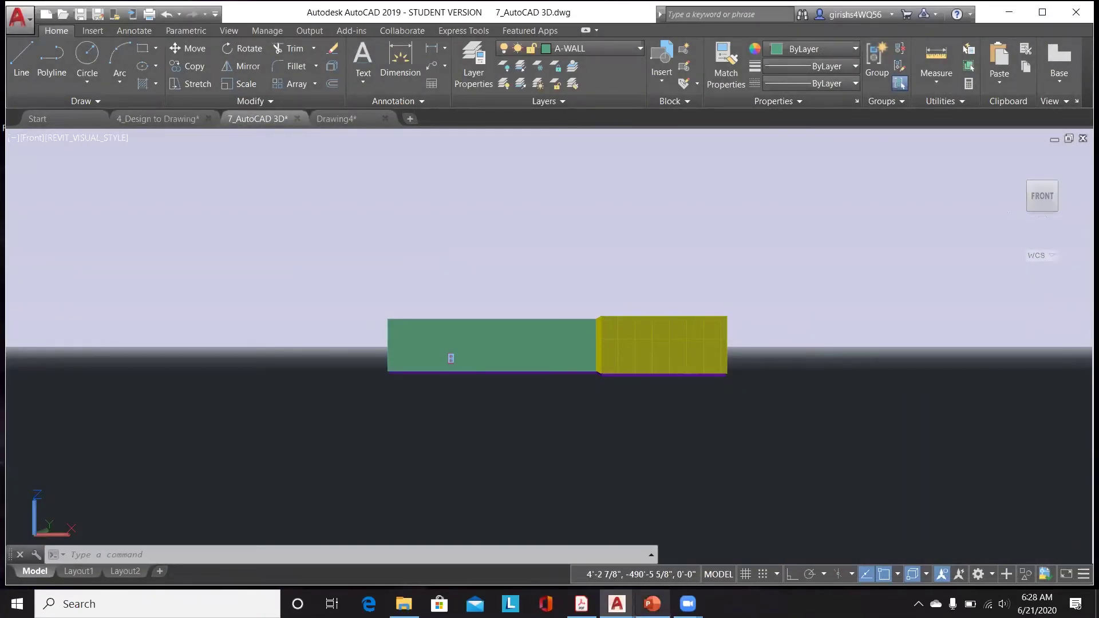
# Step: Switch to PowerPoint, present the Day 2 topics slide of CAD Workshop Day 1 full screen, and end the slide show
pyautogui.click(652, 603)
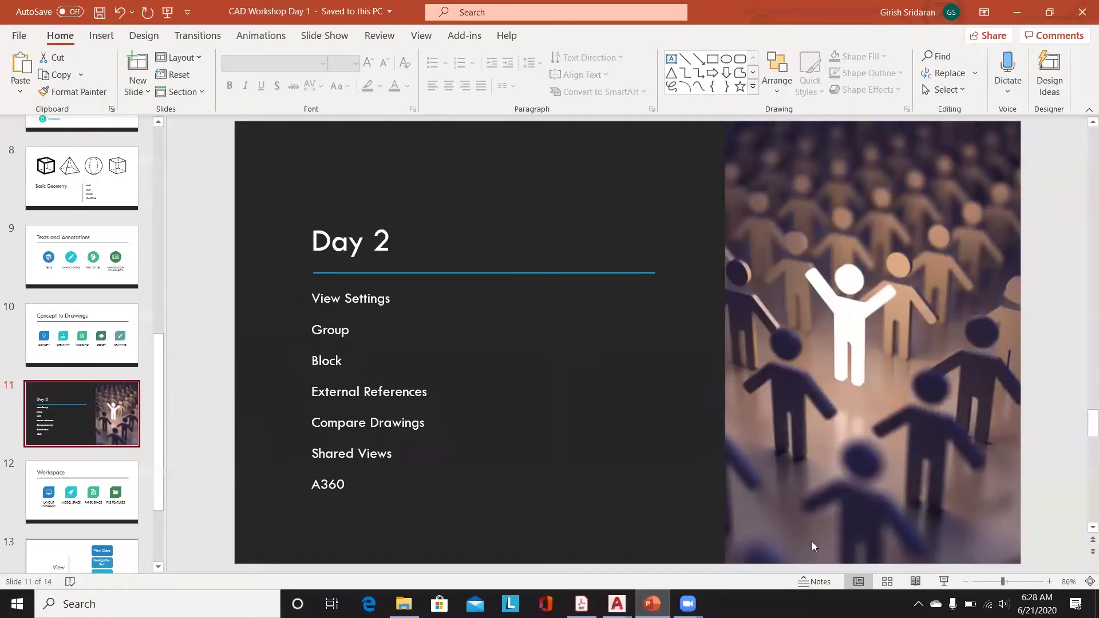
pyautogui.click(944, 582)
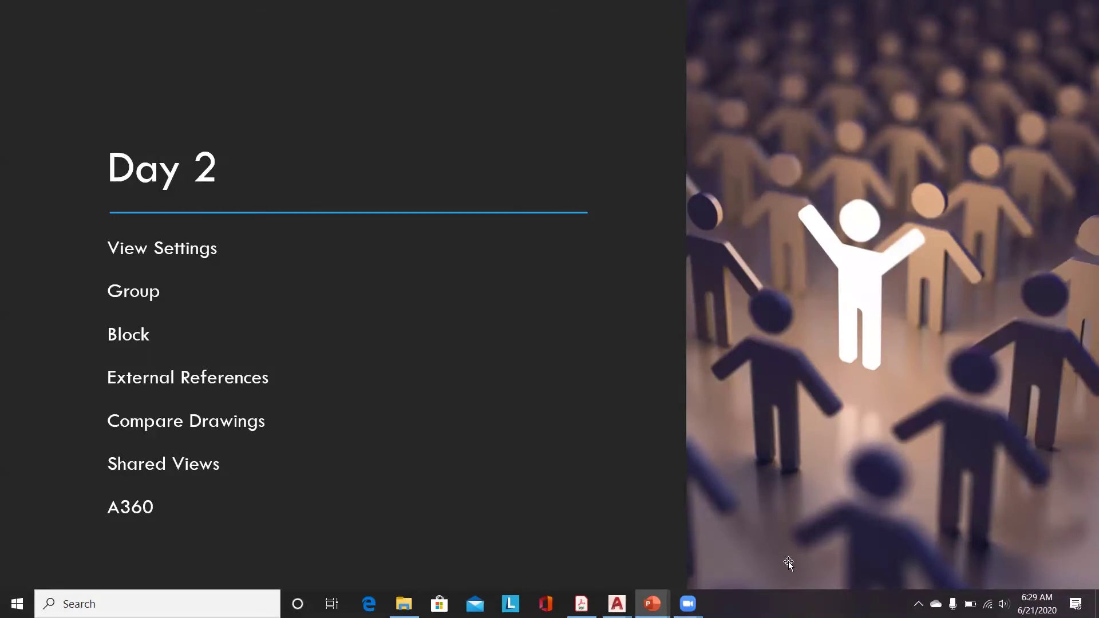
pyautogui.press('Escape')
# Step: Switch to AutoCAD and draw a rectangle about 8 by 7 feet on the Polygon layer, beside the circle in 2_BasicGeometry
pyautogui.moveTo(616, 604)
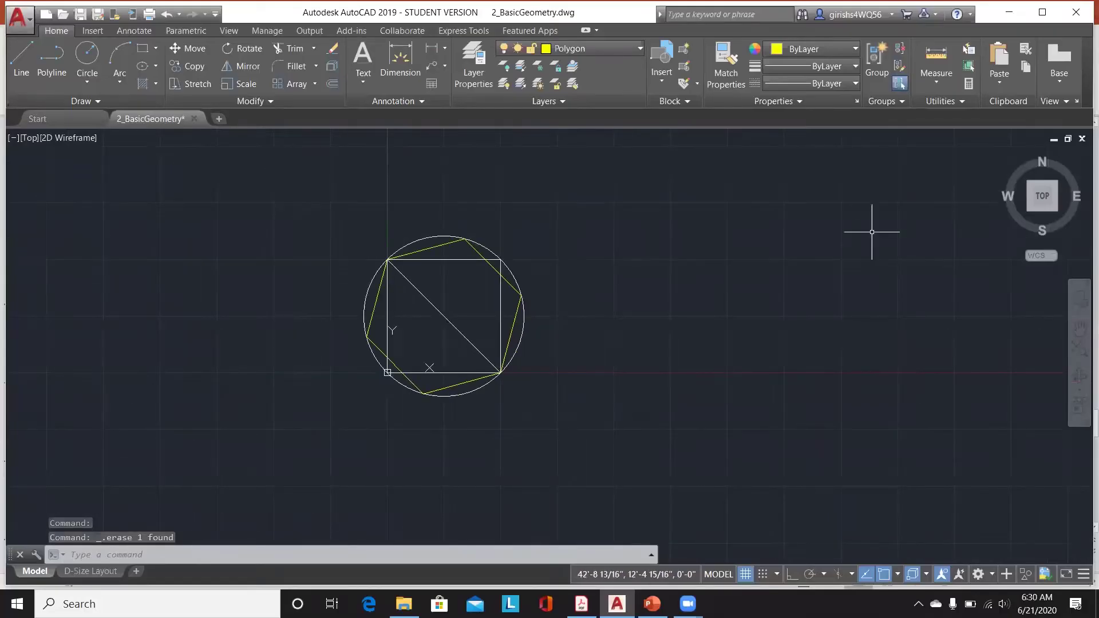
pyautogui.scroll(2, 871, 233)
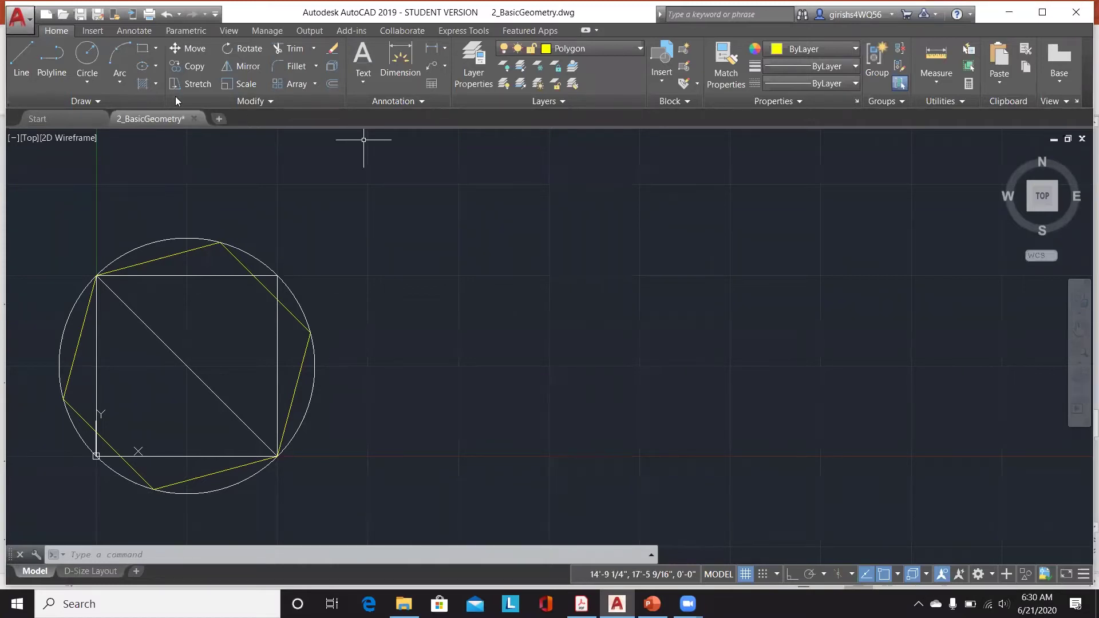
pyautogui.click(156, 50)
pyautogui.click(150, 71)
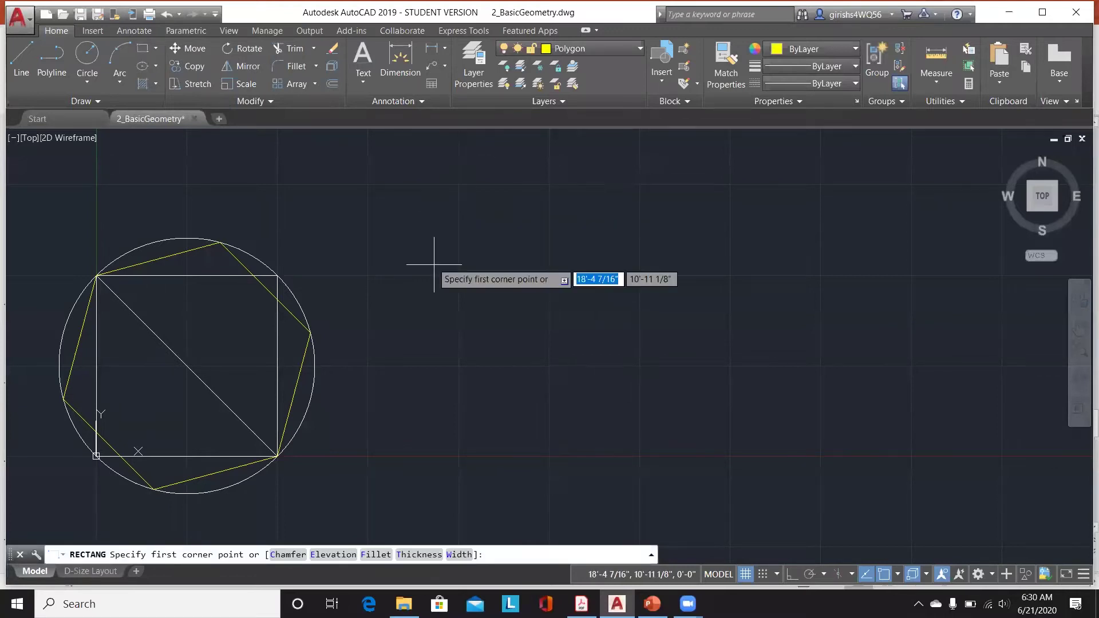
pyautogui.click(459, 276)
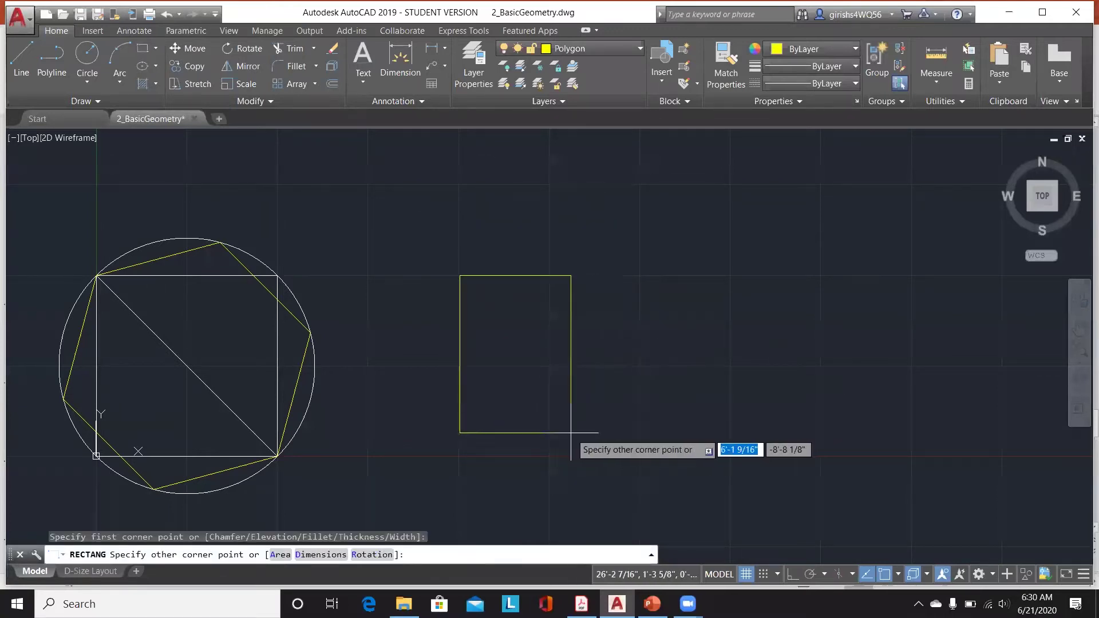
pyautogui.click(610, 404)
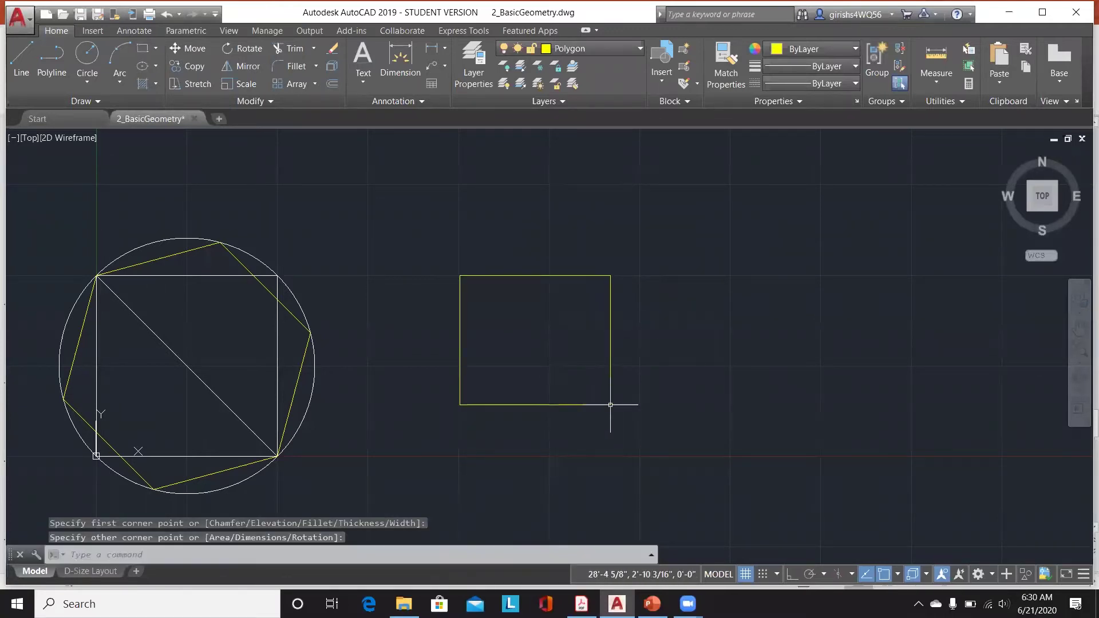
pyautogui.click(141, 85)
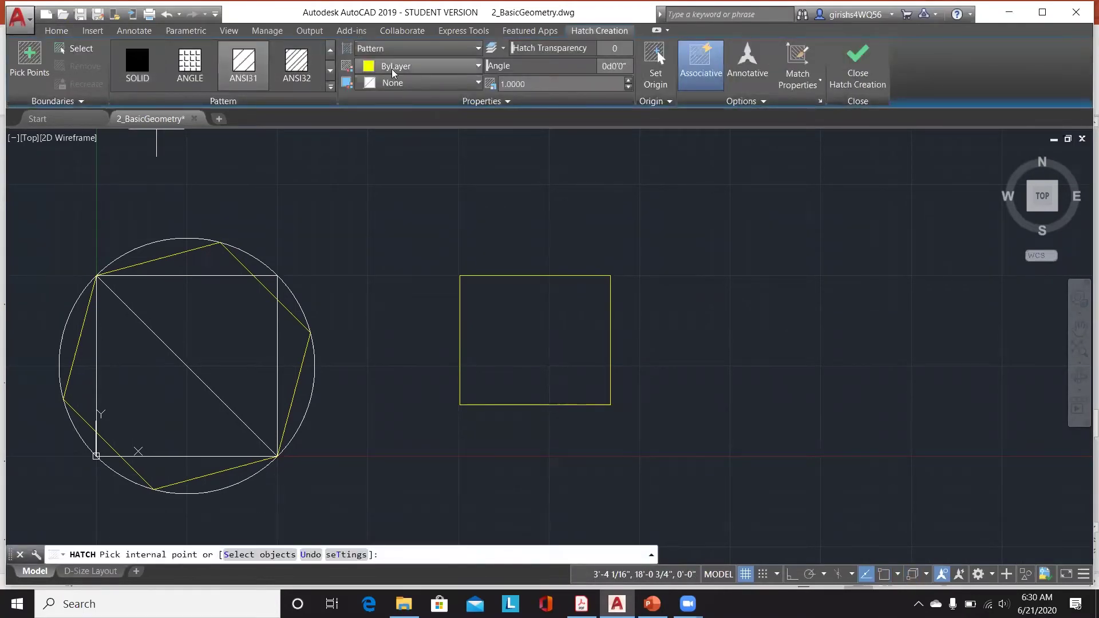
pyautogui.click(408, 67)
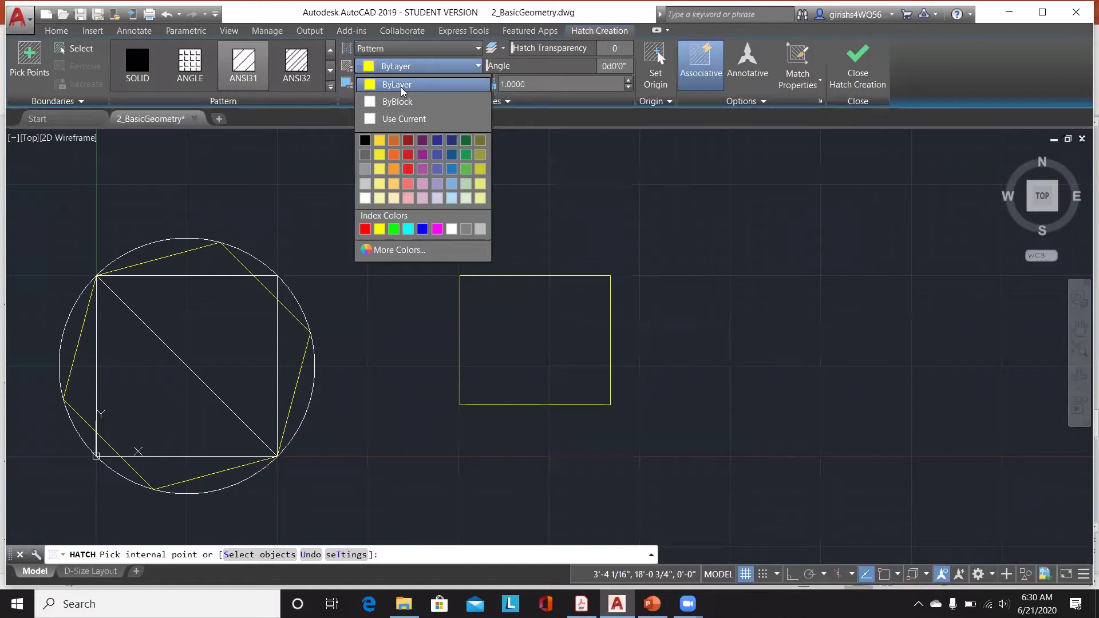
pyautogui.click(402, 85)
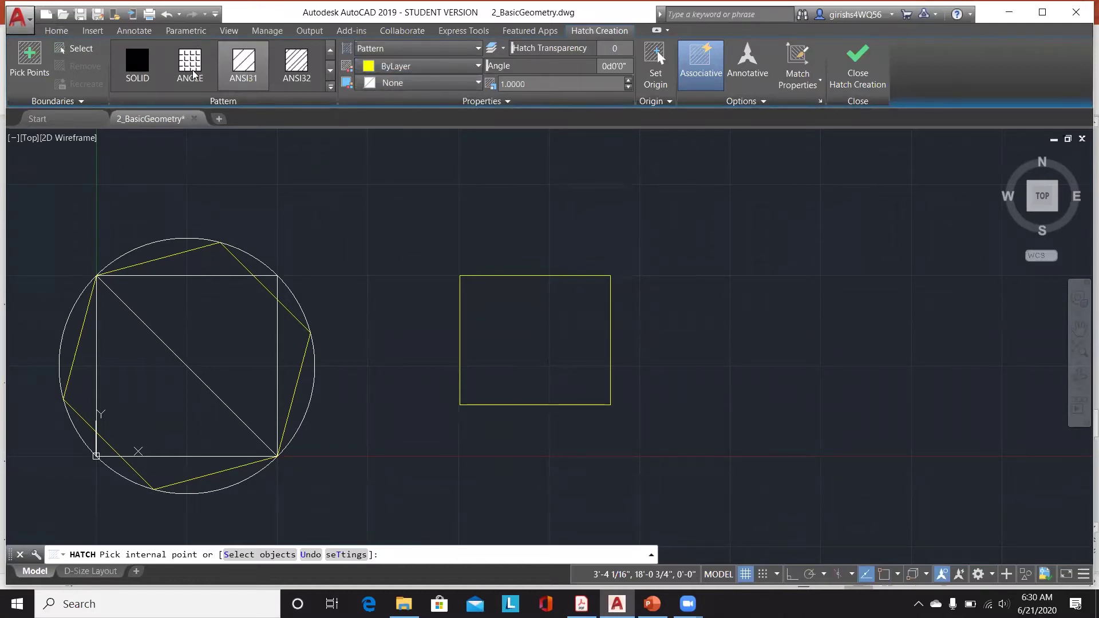
pyautogui.press('Escape')
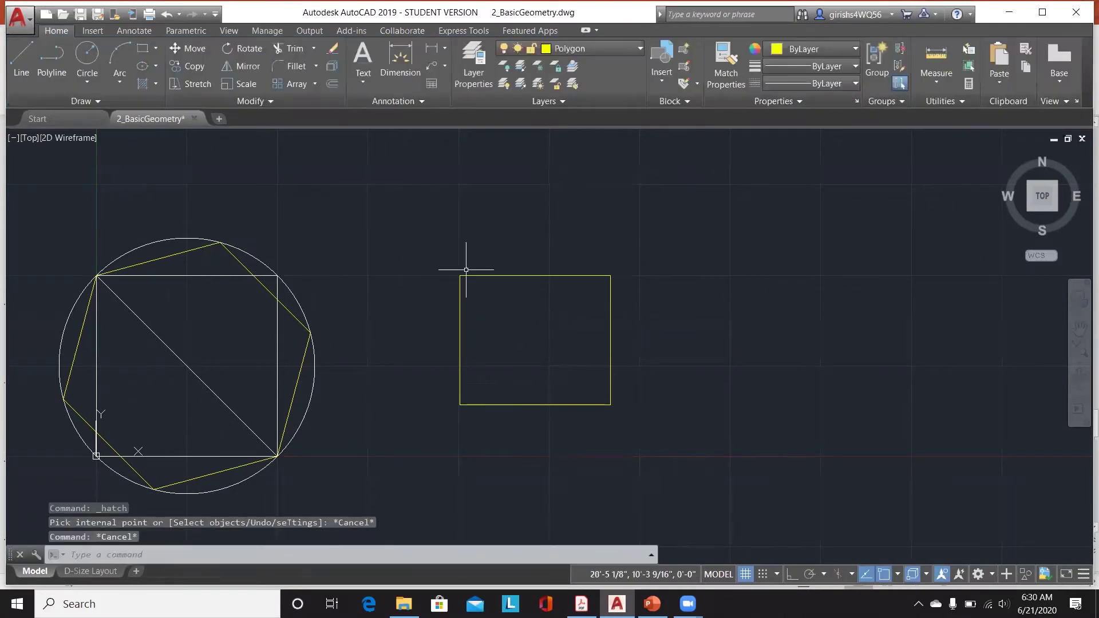
# Step: Erase the yellow rectangle beside the circle and make layer 0 the current layer
pyautogui.click(472, 276)
pyautogui.press('Delete')
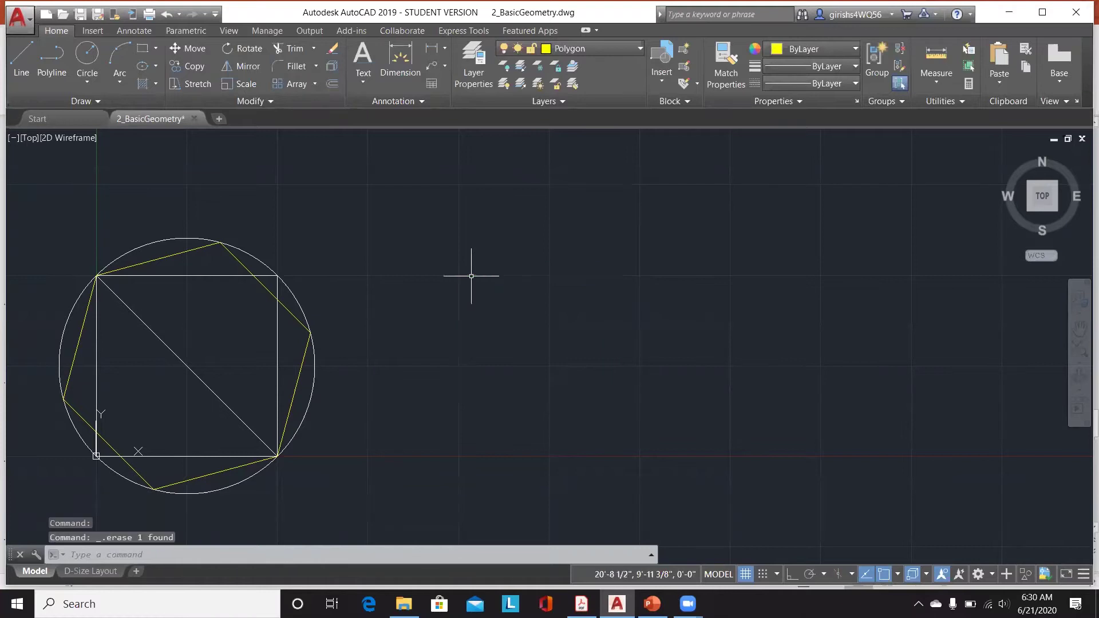
pyautogui.click(607, 50)
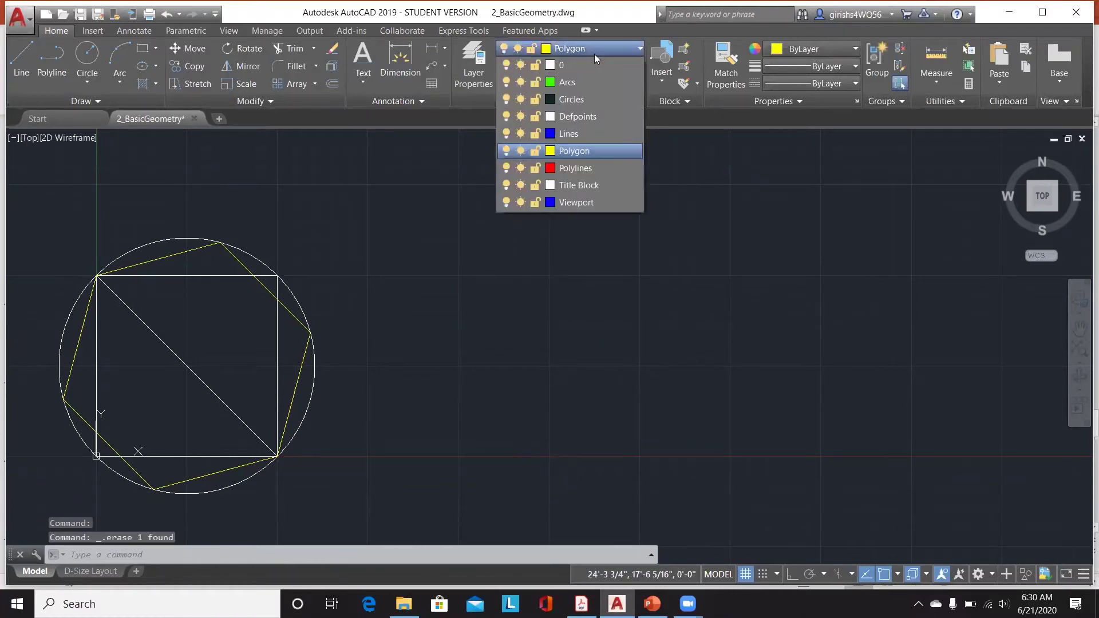
pyautogui.click(588, 64)
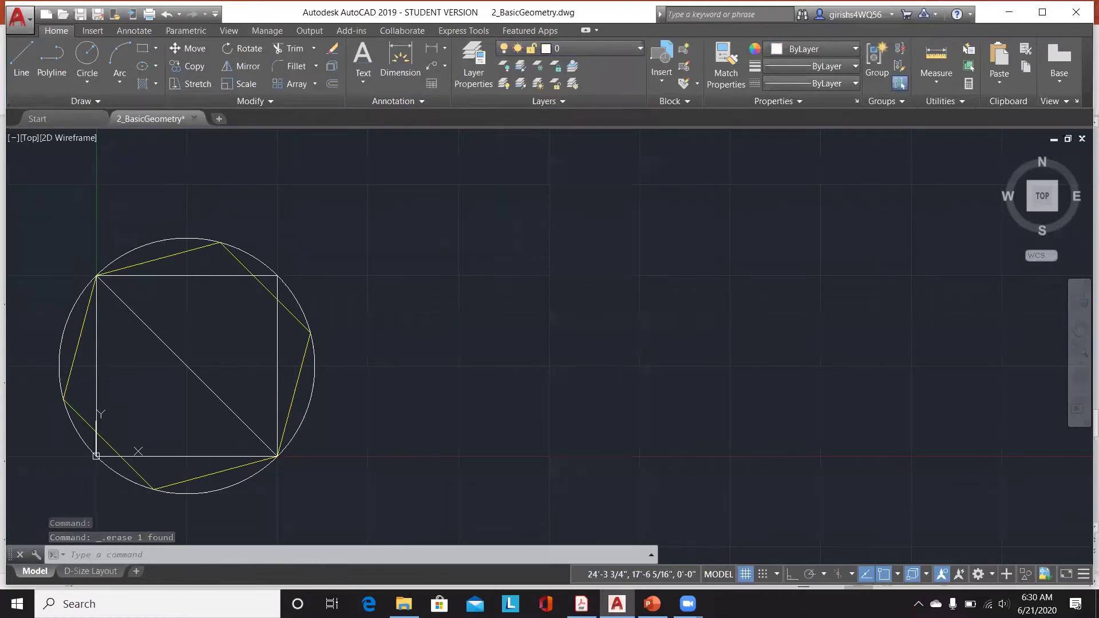
pyautogui.click(368, 189)
pyautogui.press('Escape')
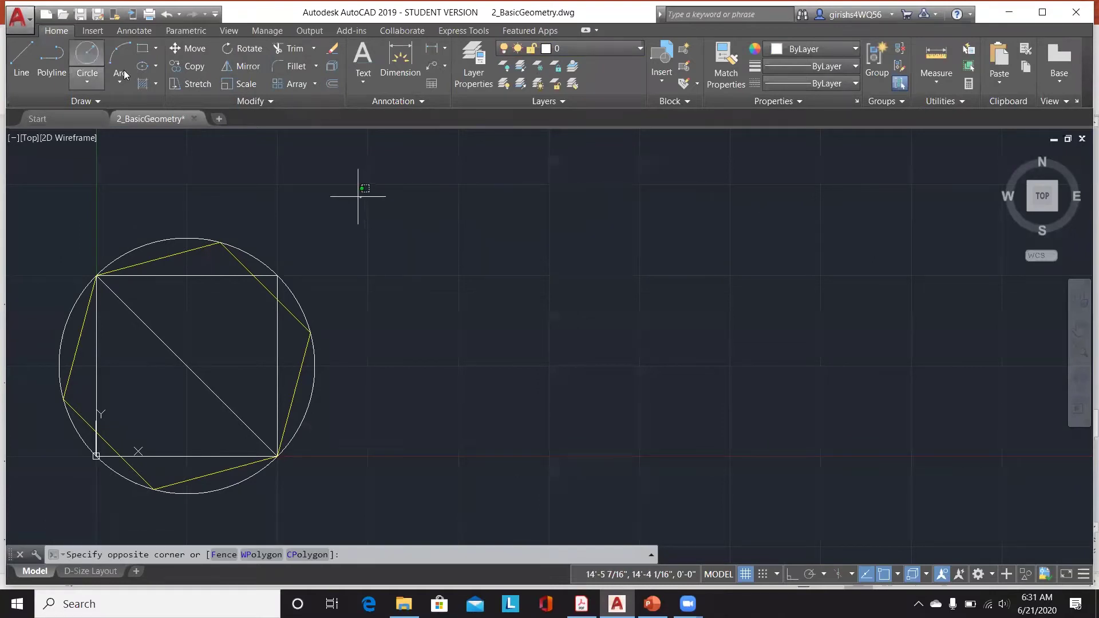
# Step: Draw a rectangle about 9'-2" by 8'-1" on layer 0 in the empty area beside the circle
pyautogui.write('rec')
pyautogui.press('Return')
pyautogui.click(481, 223)
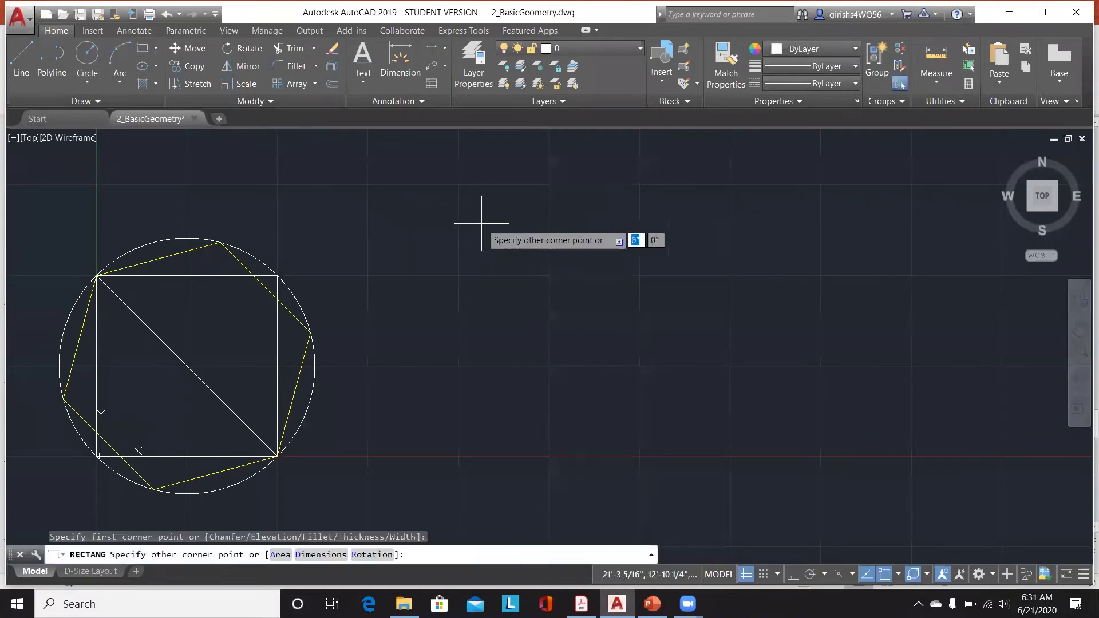
pyautogui.click(647, 370)
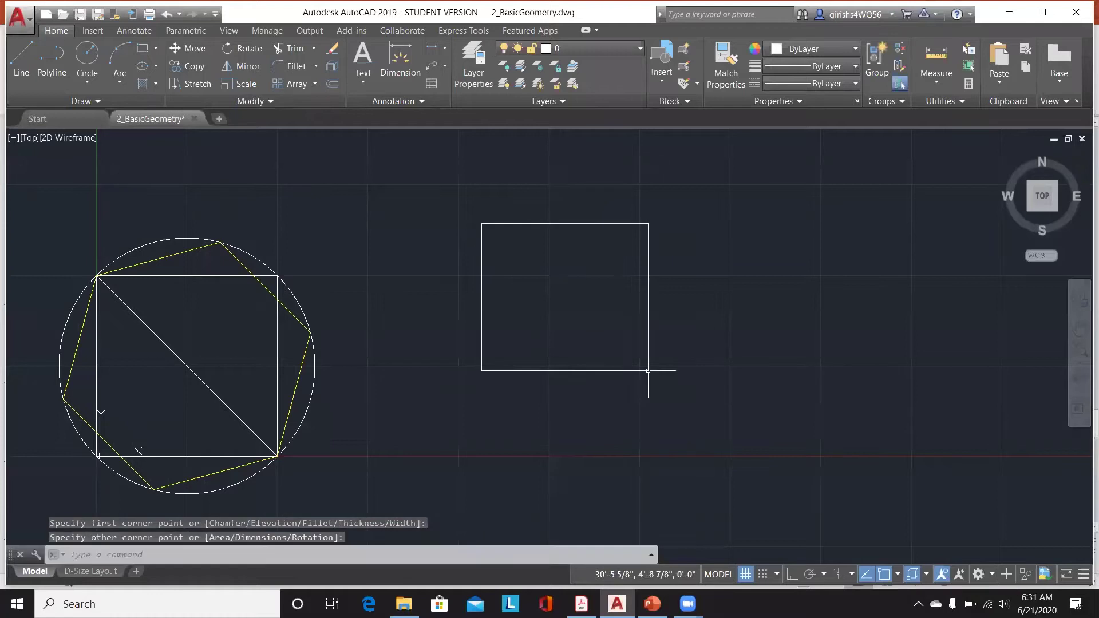
pyautogui.press('Escape')
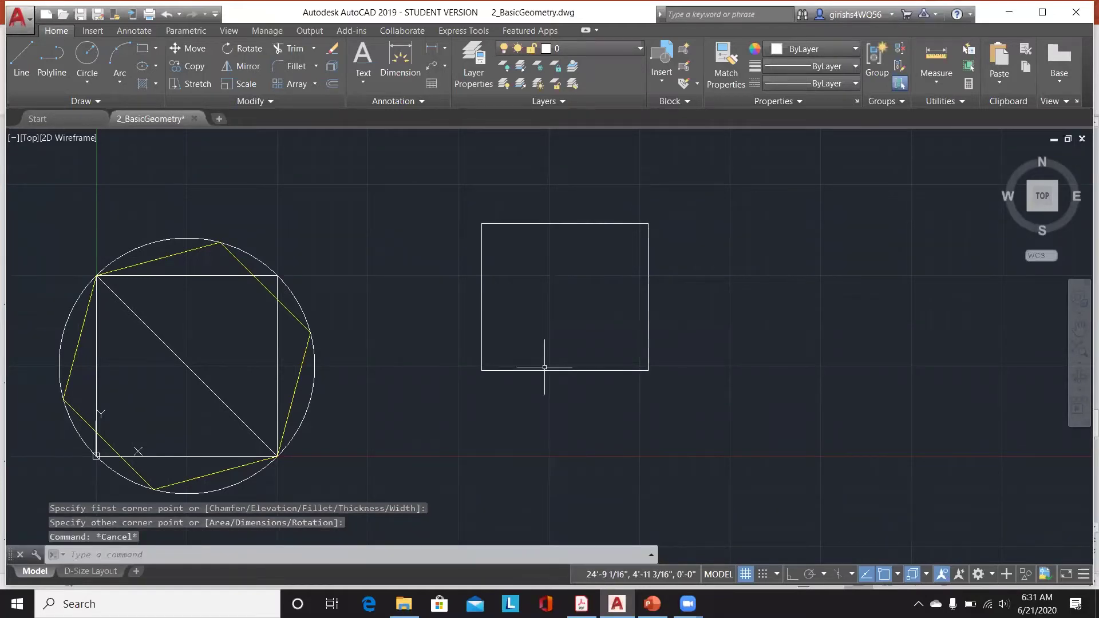
# Step: Hatch the inside of the new rectangle with the AR-CONC pattern
pyautogui.click(543, 369)
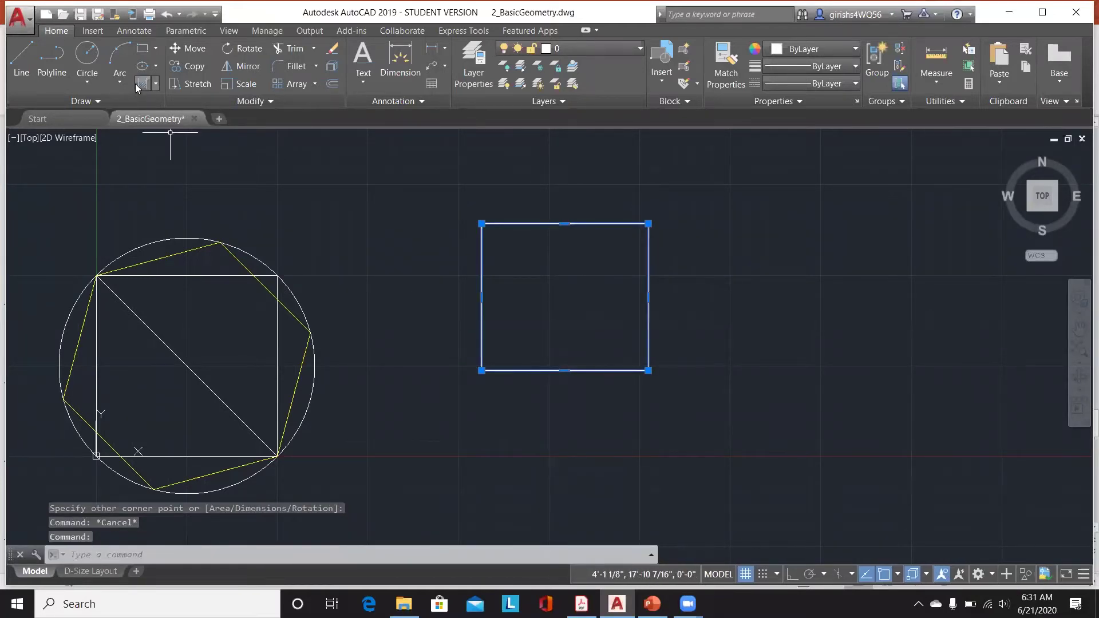
pyautogui.click(154, 84)
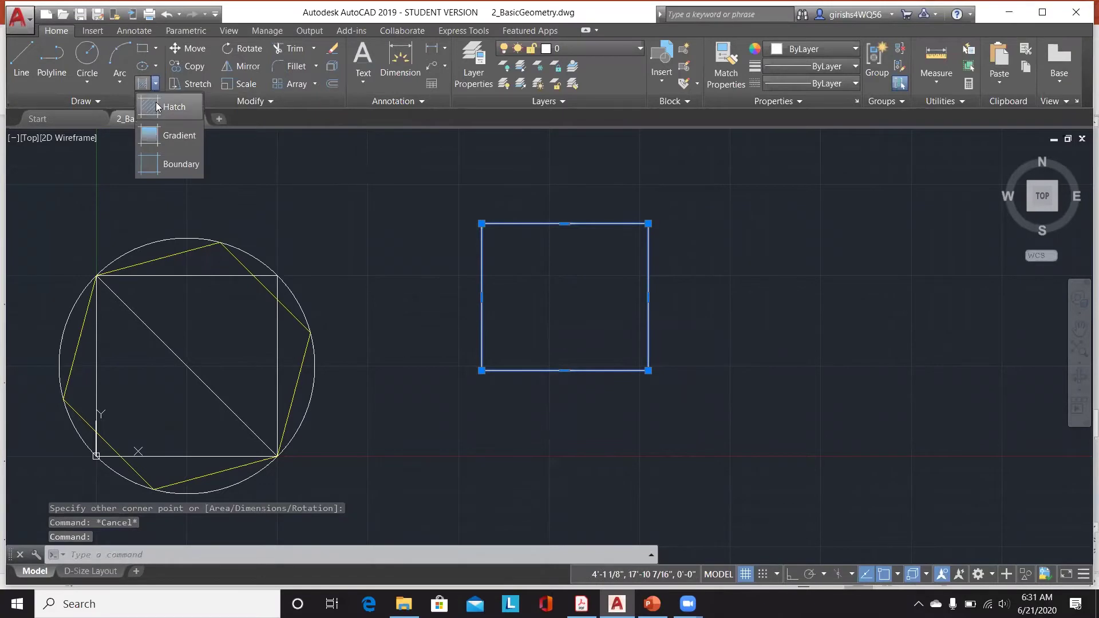
pyautogui.click(157, 105)
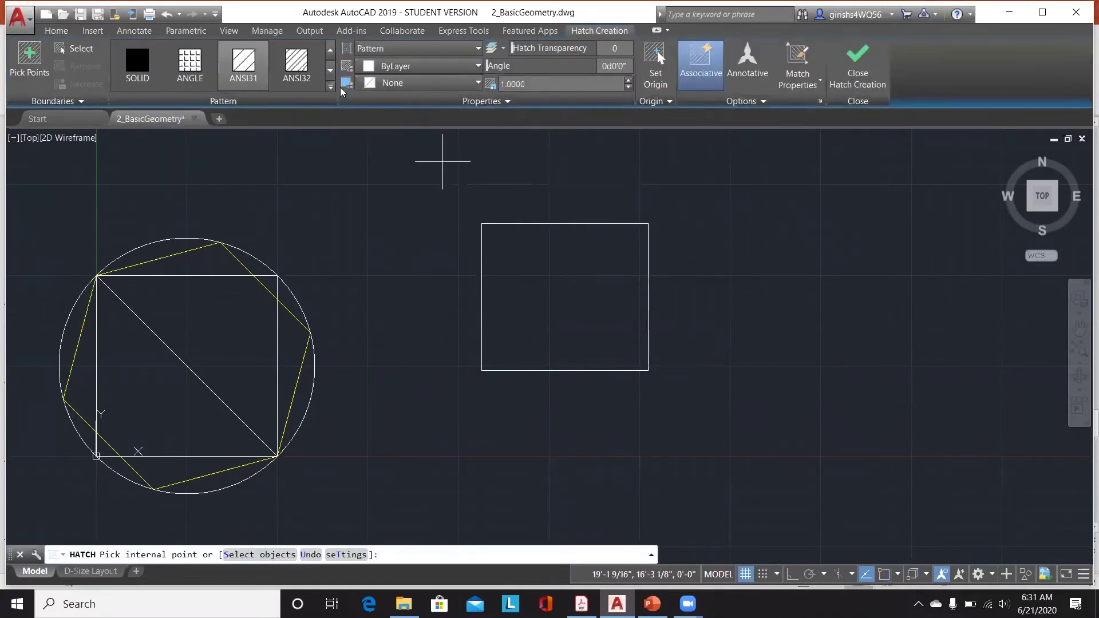
pyautogui.click(330, 86)
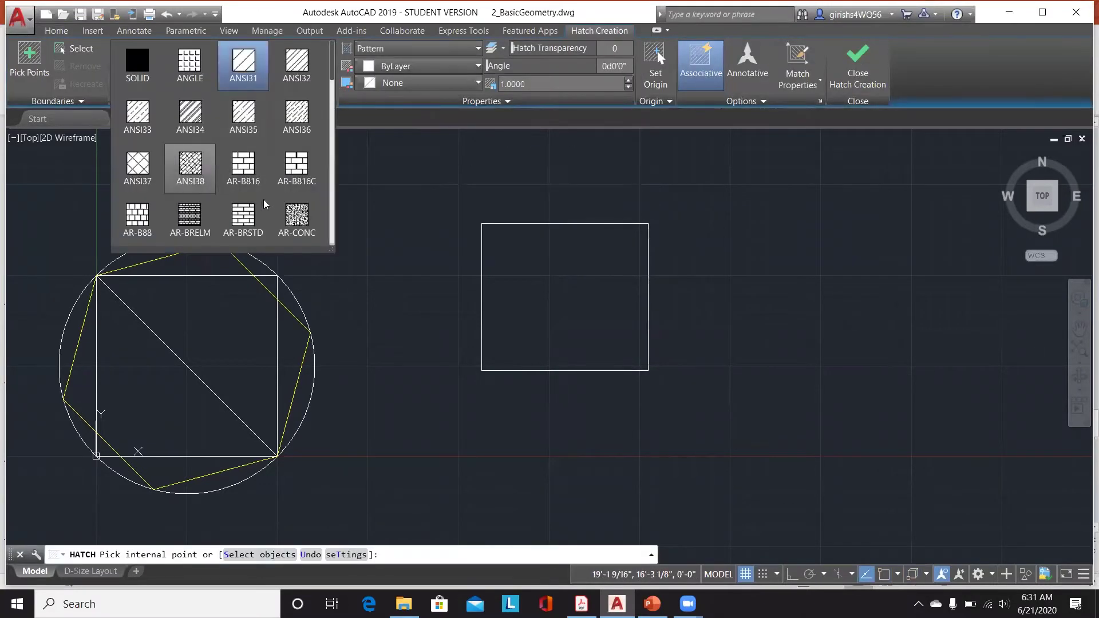
pyautogui.click(288, 211)
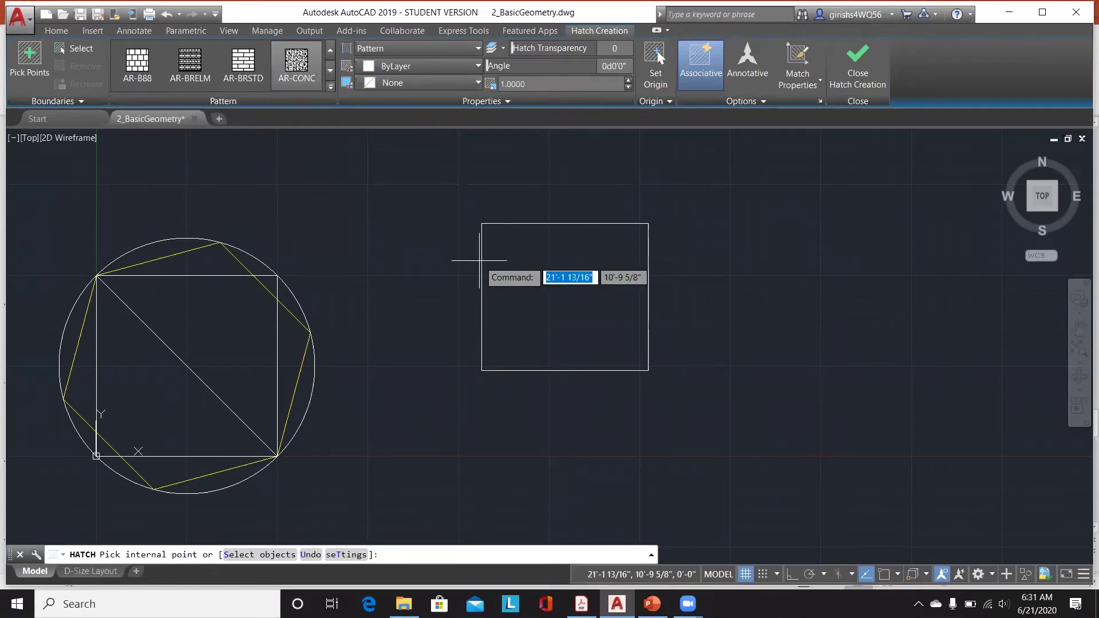
pyautogui.click(488, 251)
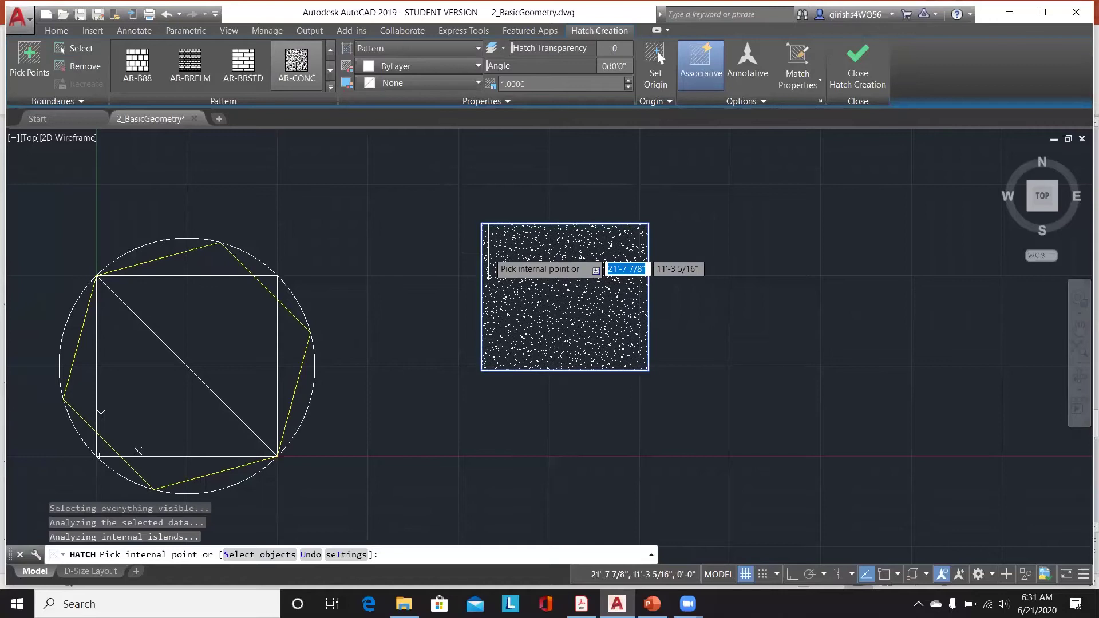
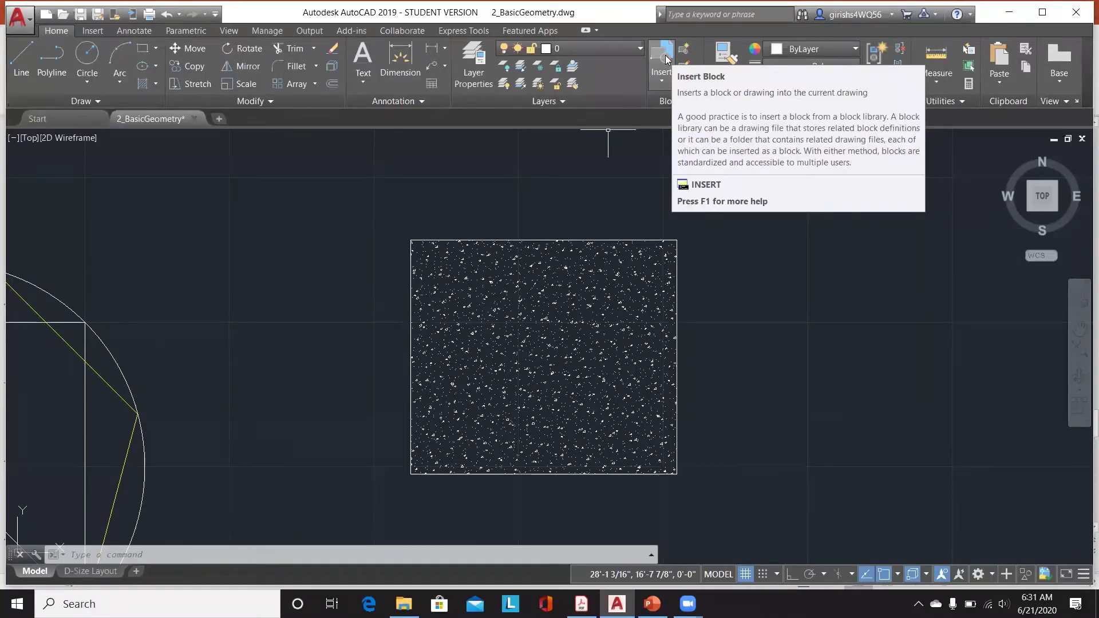
# Step: Insert the architectural title block from the drawing's blocks into the empty area below the existing geometry
pyautogui.click(666, 59)
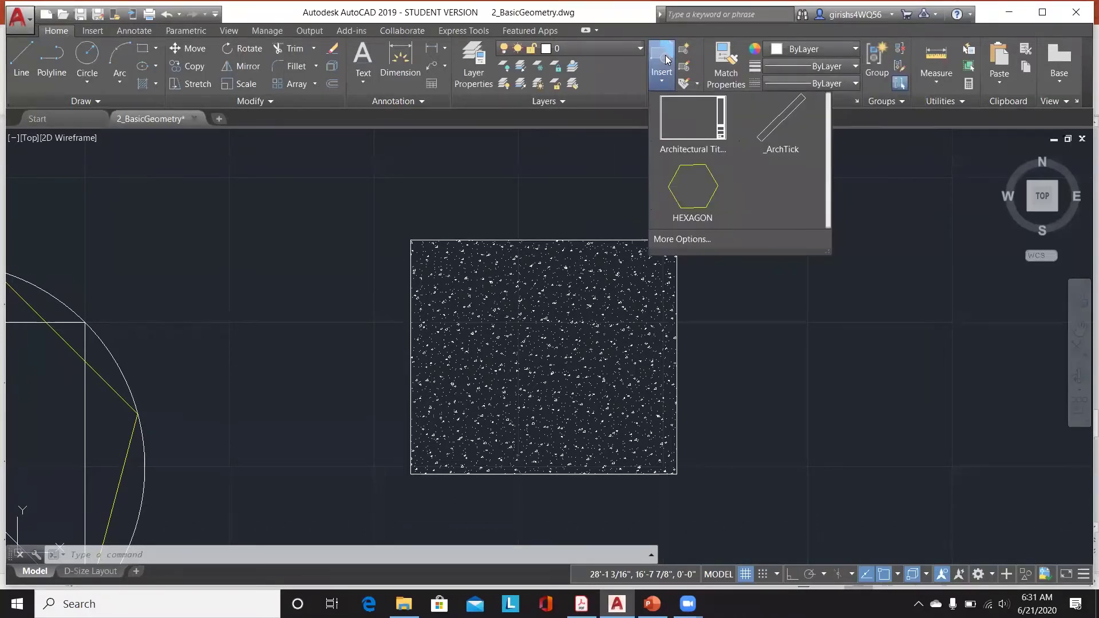
pyautogui.click(667, 138)
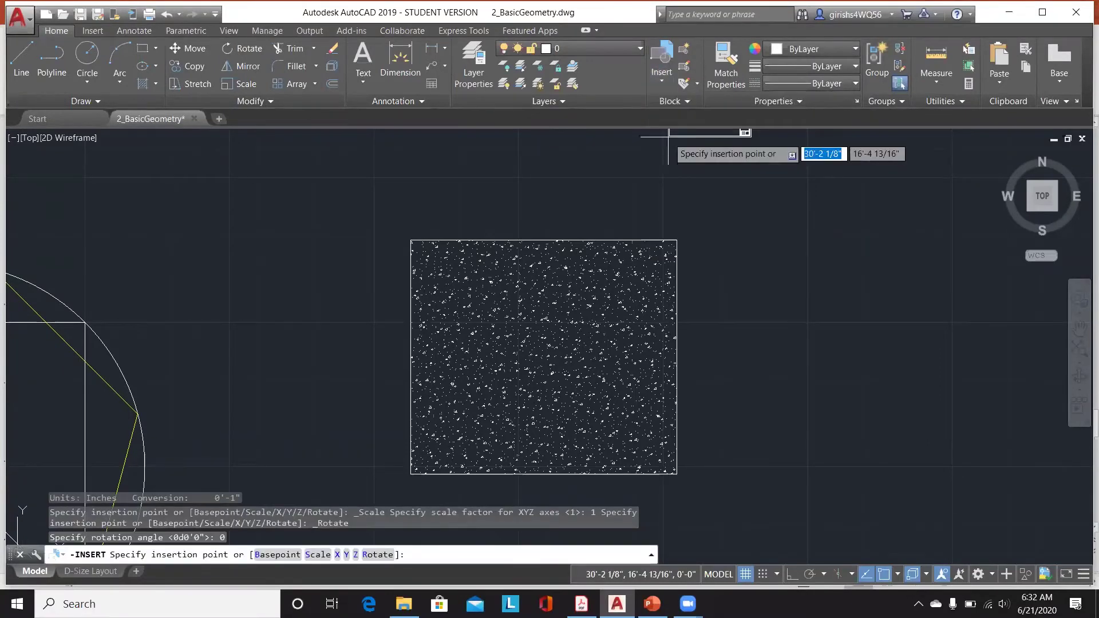
pyautogui.scroll(-4, 668, 137)
pyautogui.scroll(-3, 629, 194)
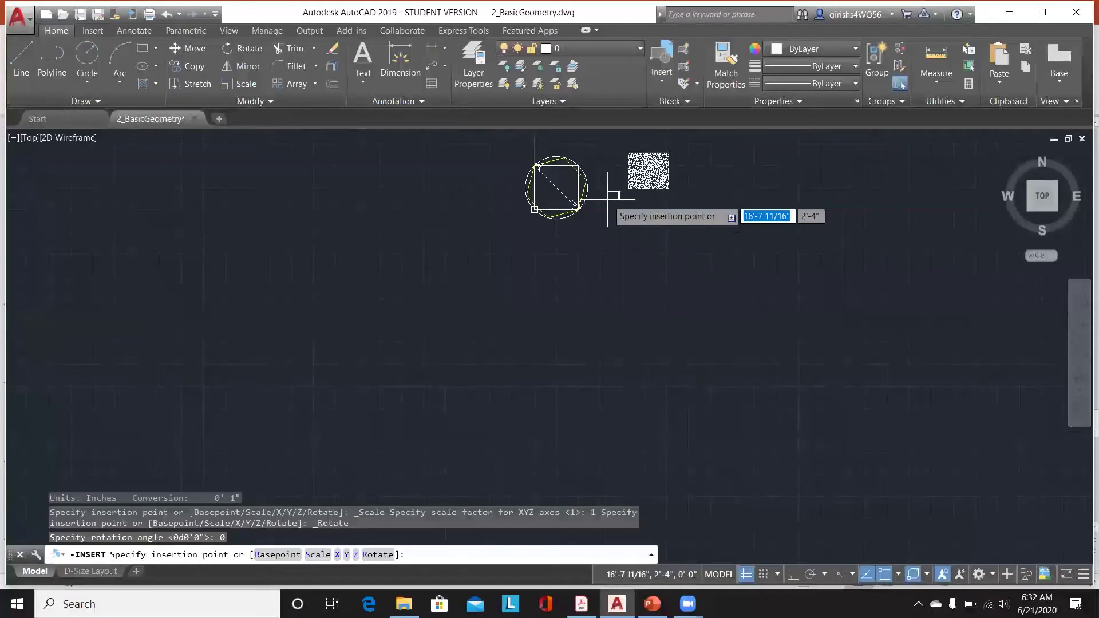
pyautogui.scroll(6, 621, 189)
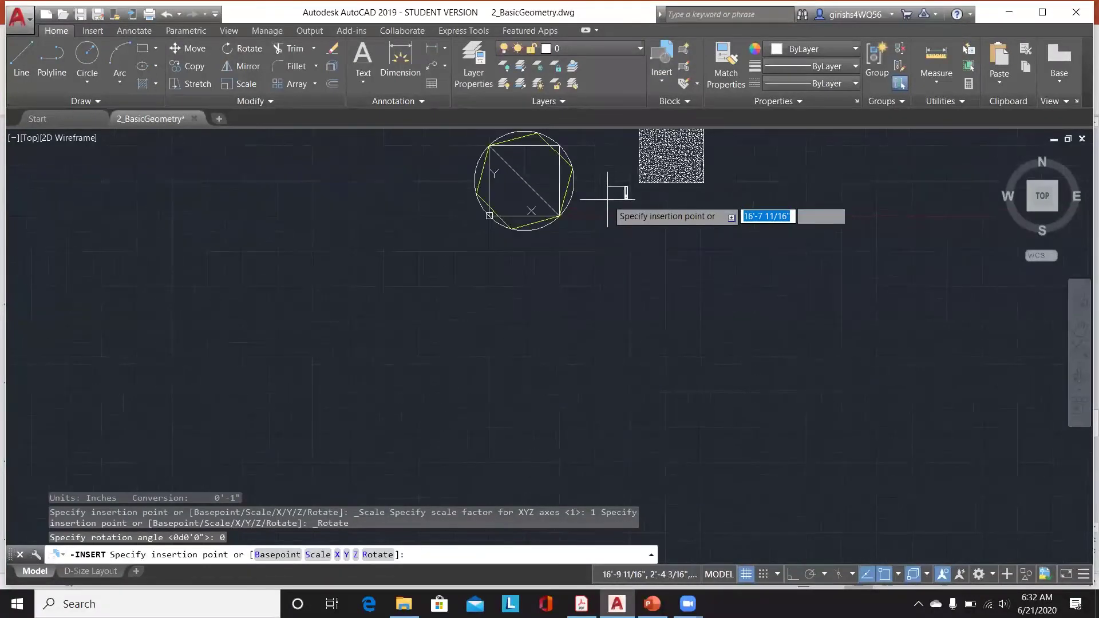
pyautogui.click(298, 386)
# Step: Examine the inserted title block's sheet border and its revision, firm, project and sheet fields
pyautogui.scroll(5, 352, 383)
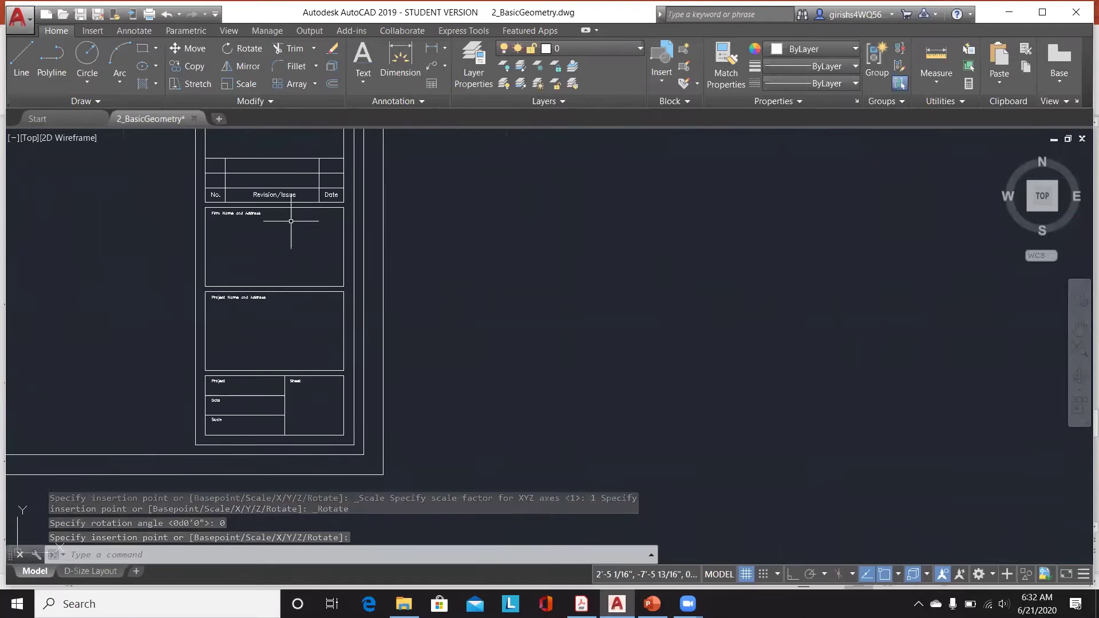
pyautogui.scroll(-5, 299, 244)
pyautogui.scroll(-2, 297, 238)
pyautogui.scroll(6, 296, 196)
pyautogui.scroll(-6, 303, 203)
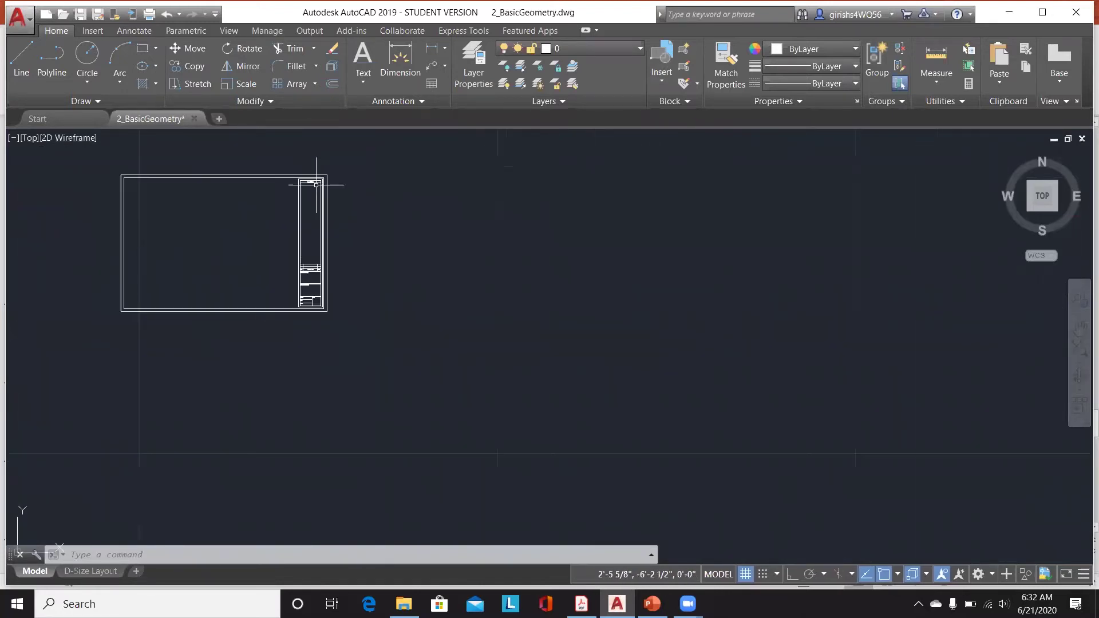
pyautogui.scroll(3, 328, 173)
pyautogui.scroll(3, 328, 174)
pyautogui.scroll(-5, 326, 171)
pyautogui.scroll(7, 302, 339)
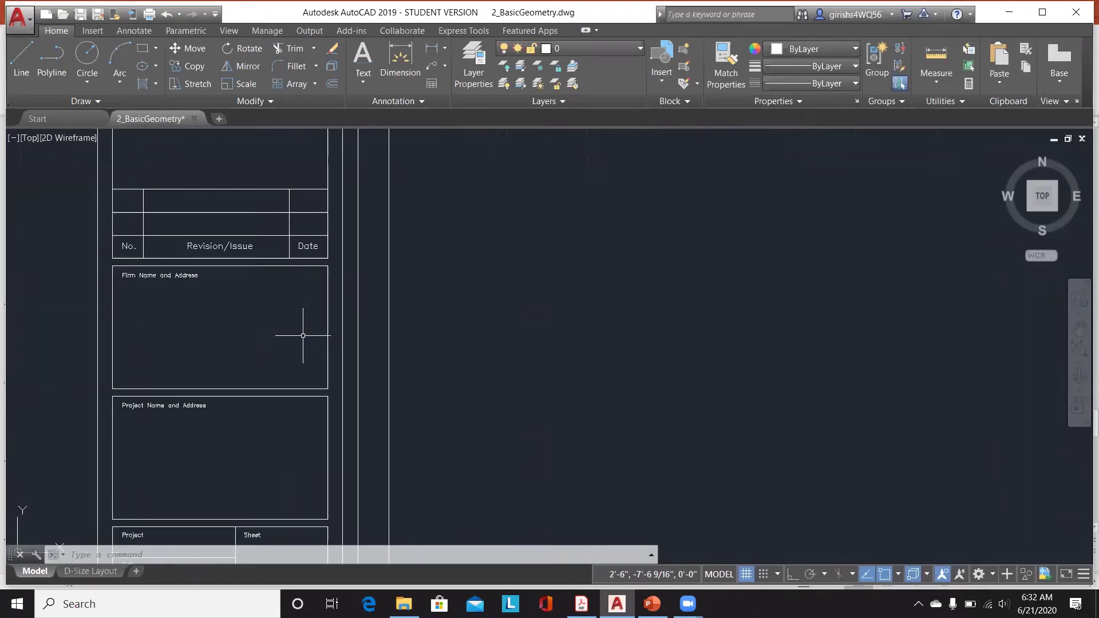
# Step: Delete the inserted architectural title block from the drawing
pyautogui.scroll(-4, 357, 271)
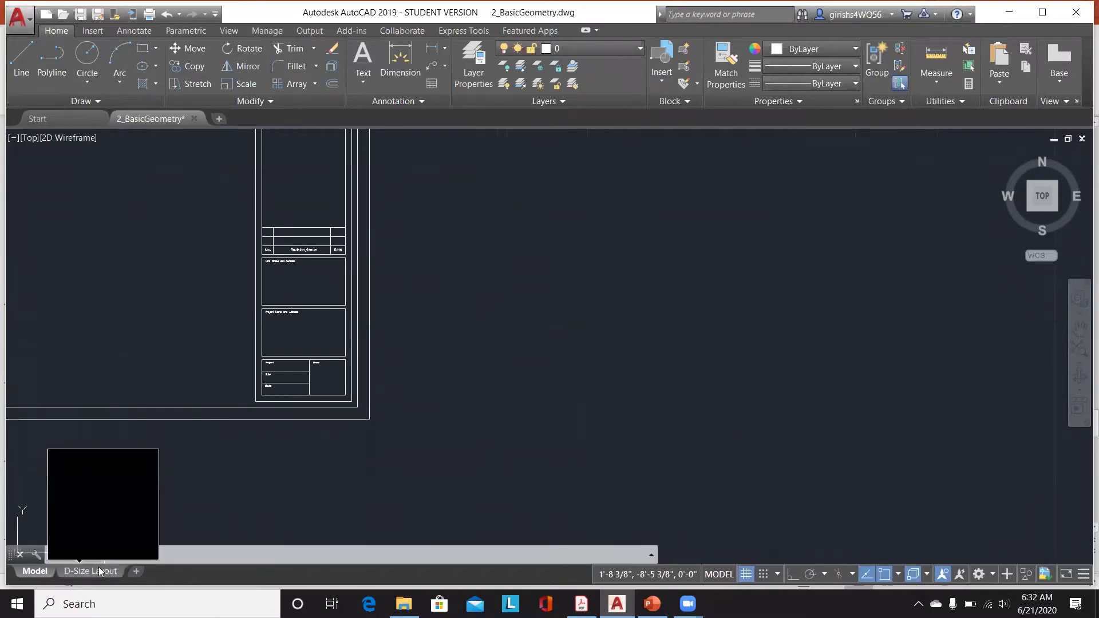
pyautogui.hotkey('ctrl', 'a')
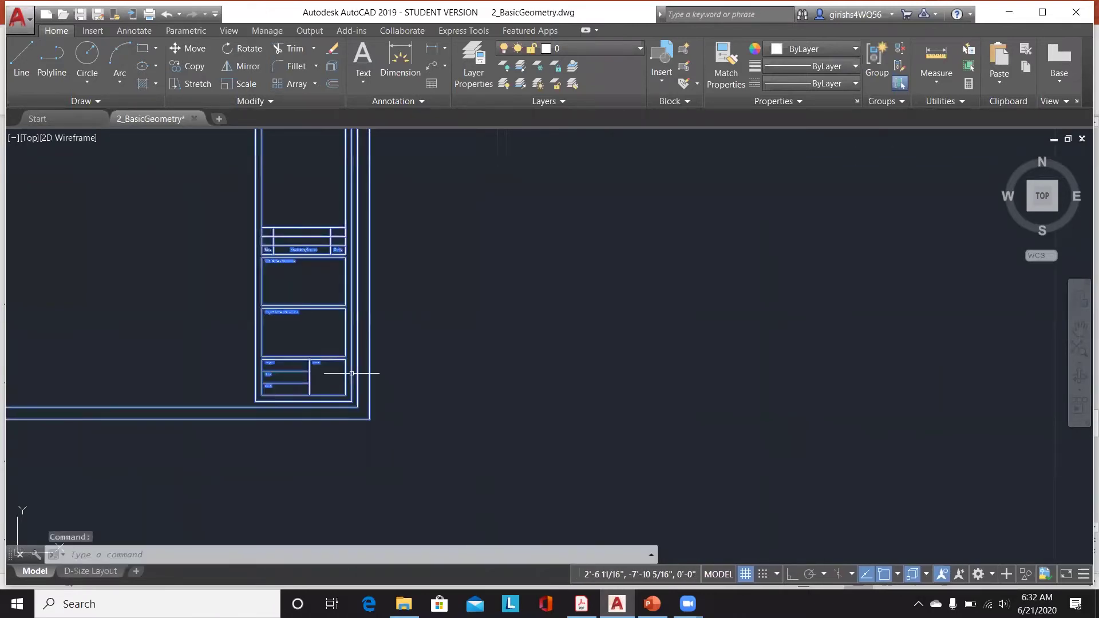
pyautogui.press('Delete')
pyautogui.scroll(4, 364, 388)
pyautogui.scroll(-7, 364, 388)
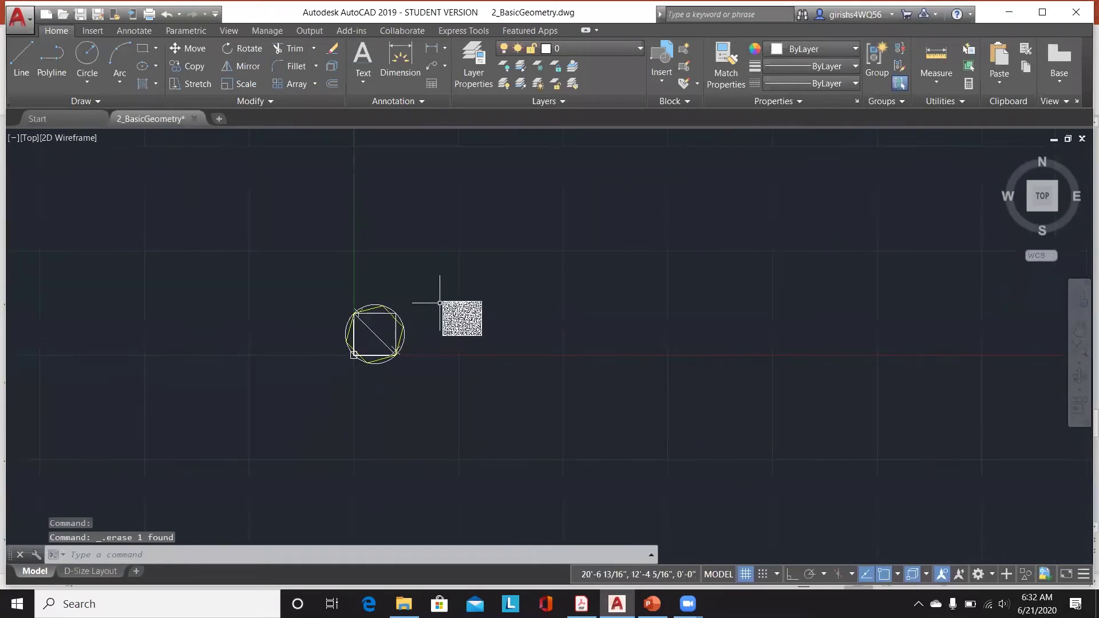
# Step: Insert the HEXAGON block into the empty area on the far side of the hatched rectangle from the circle
pyautogui.scroll(5, 484, 316)
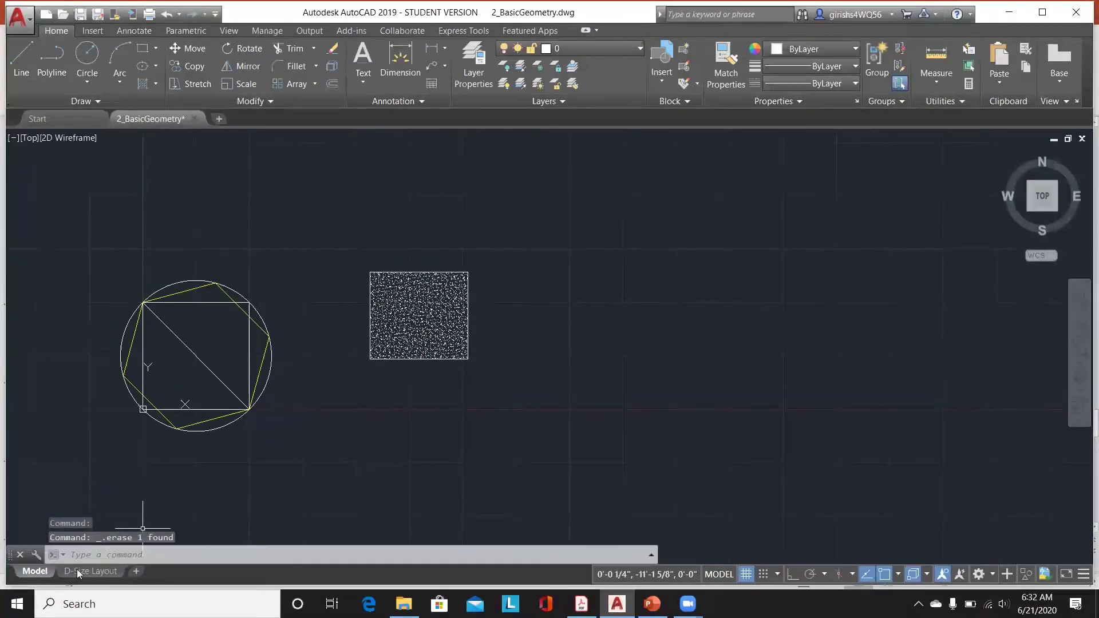
pyautogui.scroll(4, 486, 275)
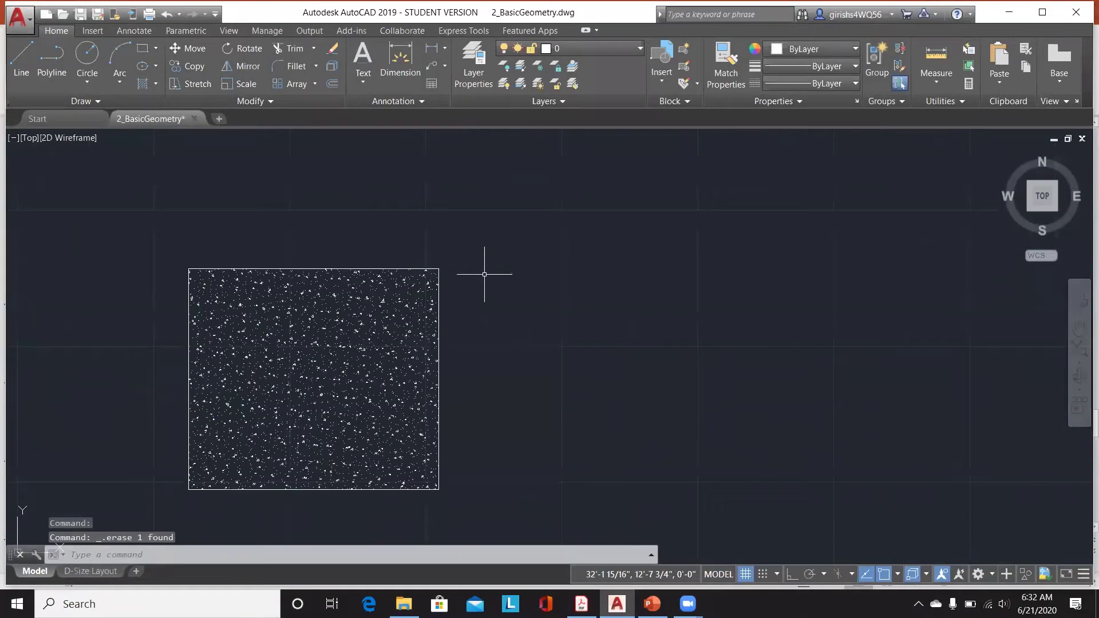
pyautogui.click(661, 77)
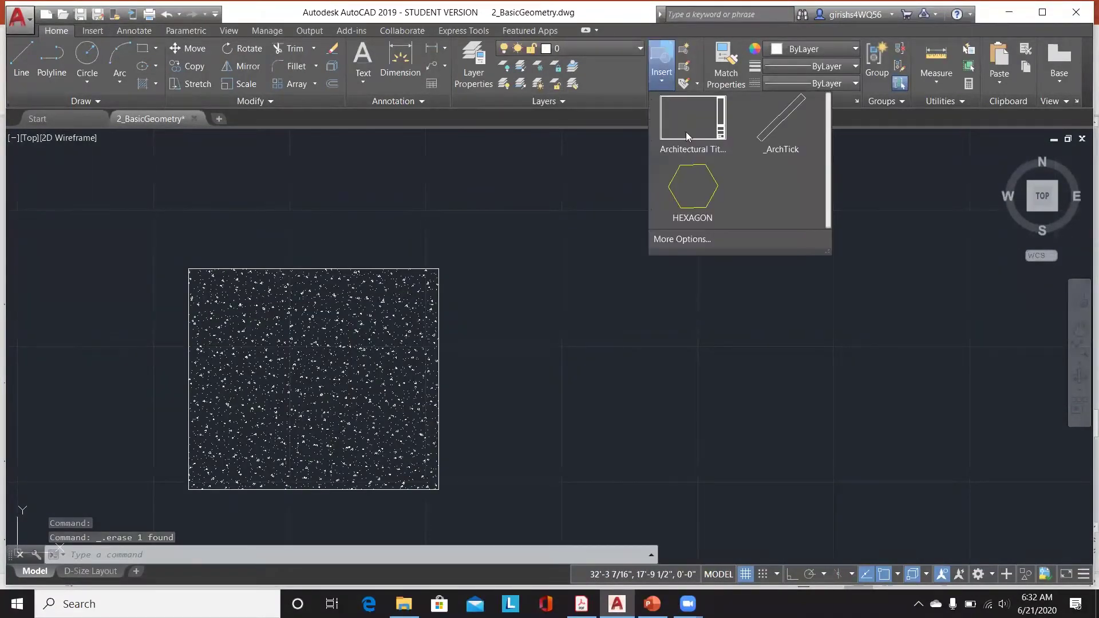
pyautogui.click(691, 187)
pyautogui.scroll(-4, 648, 219)
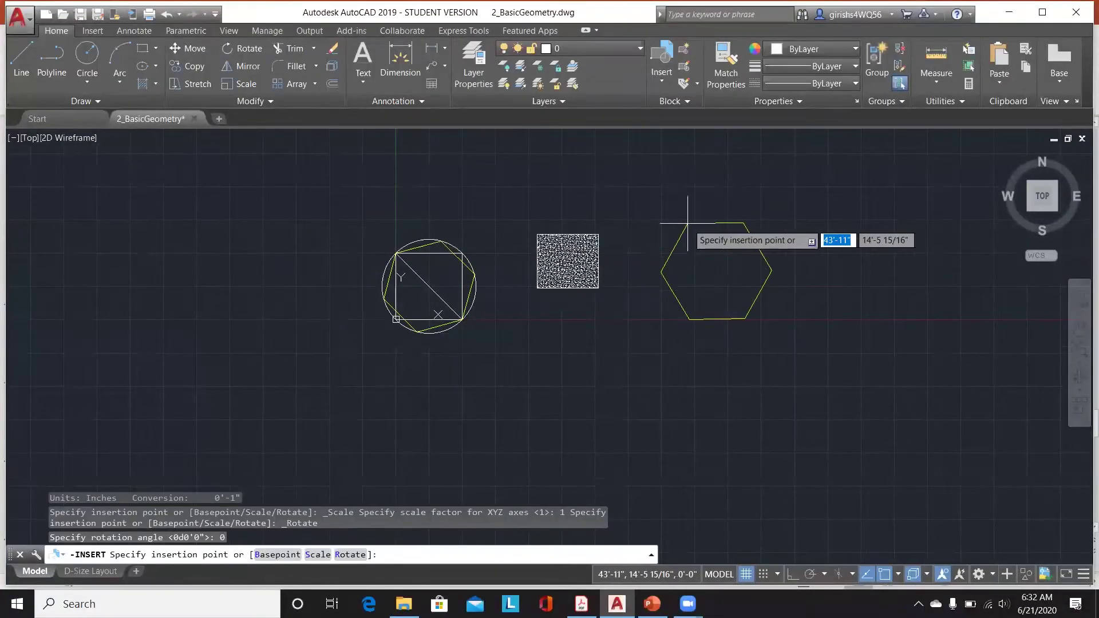
pyautogui.click(730, 220)
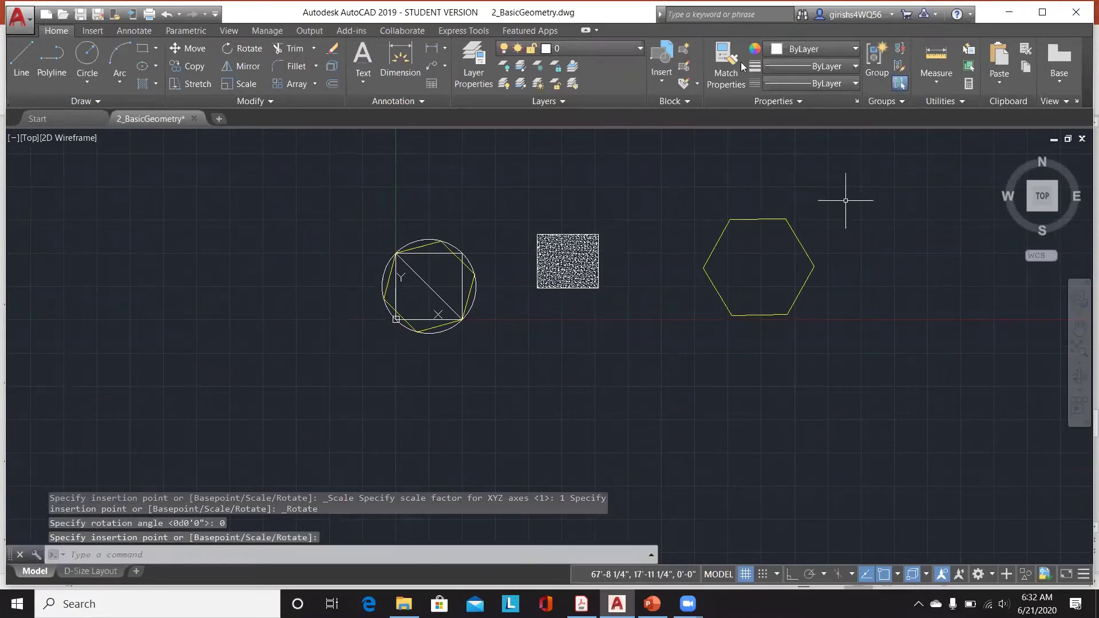
pyautogui.press('Escape')
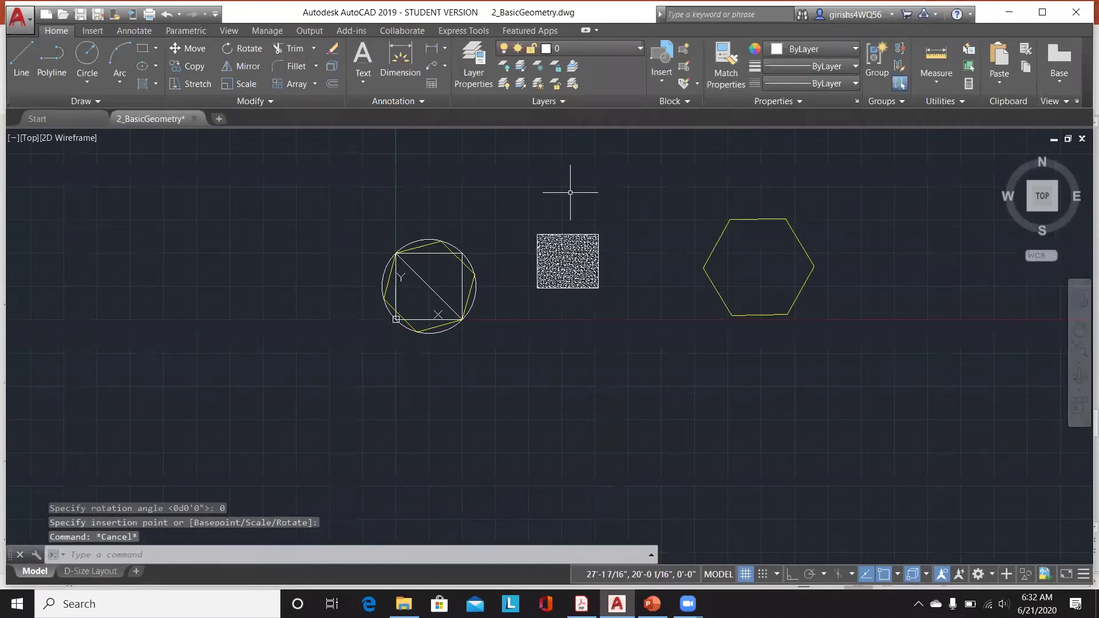
# Step: Convert the rectangle and its hatch into a non-annotative block named CONCRETE COLUMN, with the rectangle's lower-left corner as base point
pyautogui.scroll(5, 605, 221)
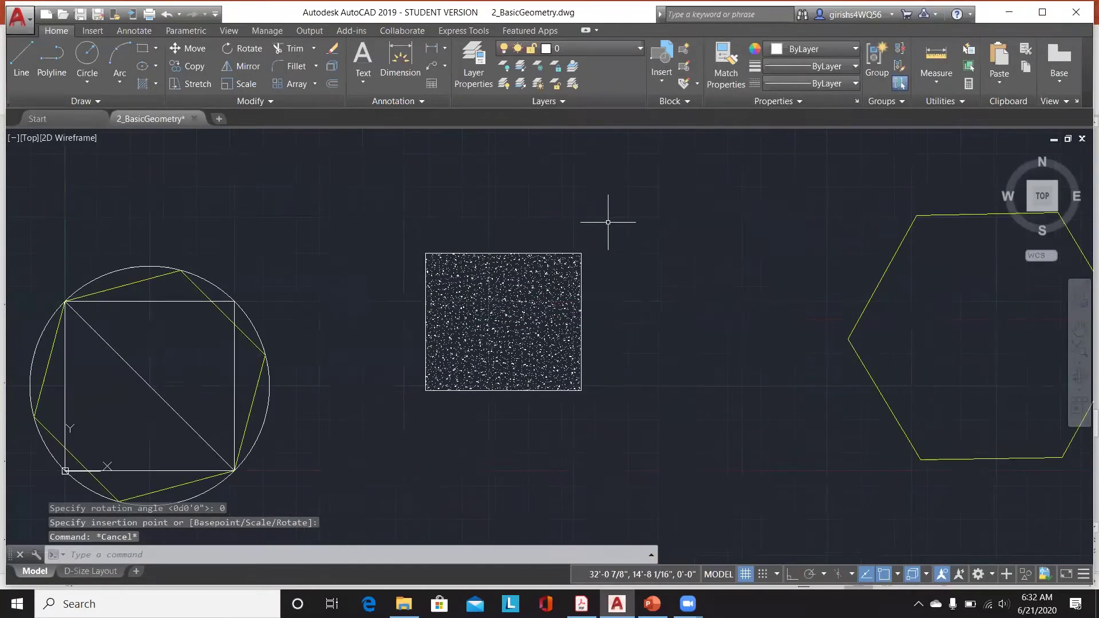
pyautogui.click(376, 226)
pyautogui.click(615, 420)
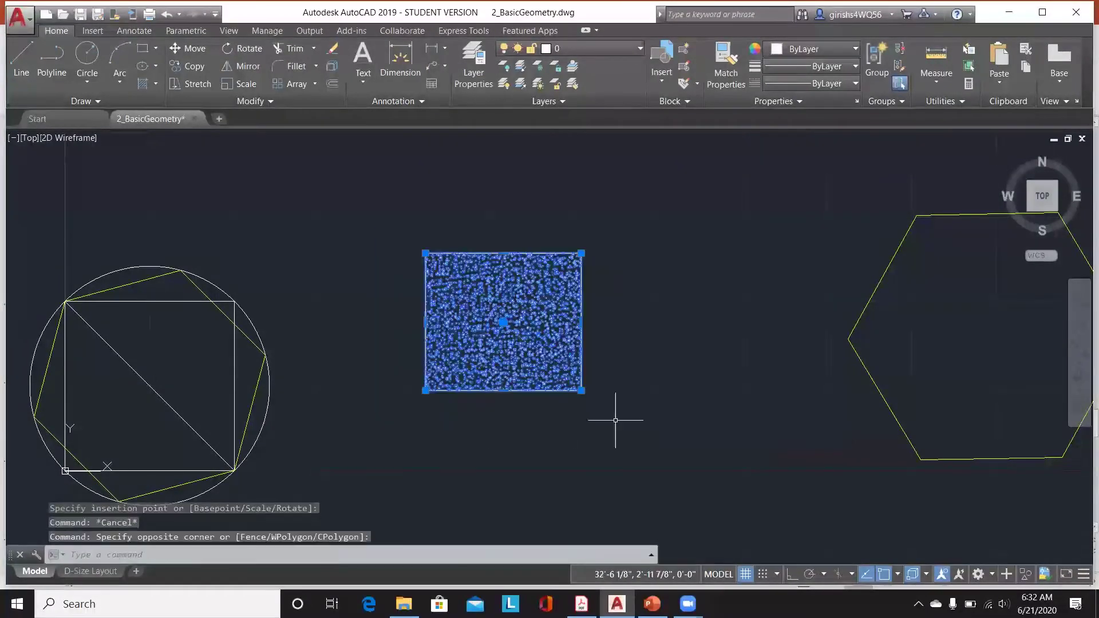
pyautogui.click(685, 49)
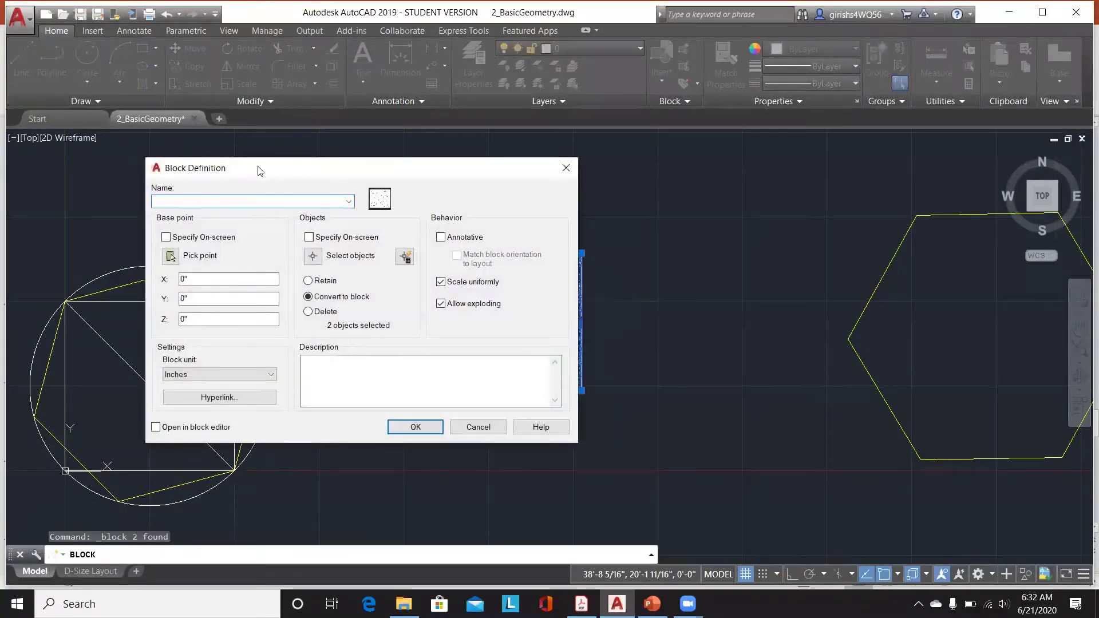
pyautogui.write('CONCRETE COLUMN')
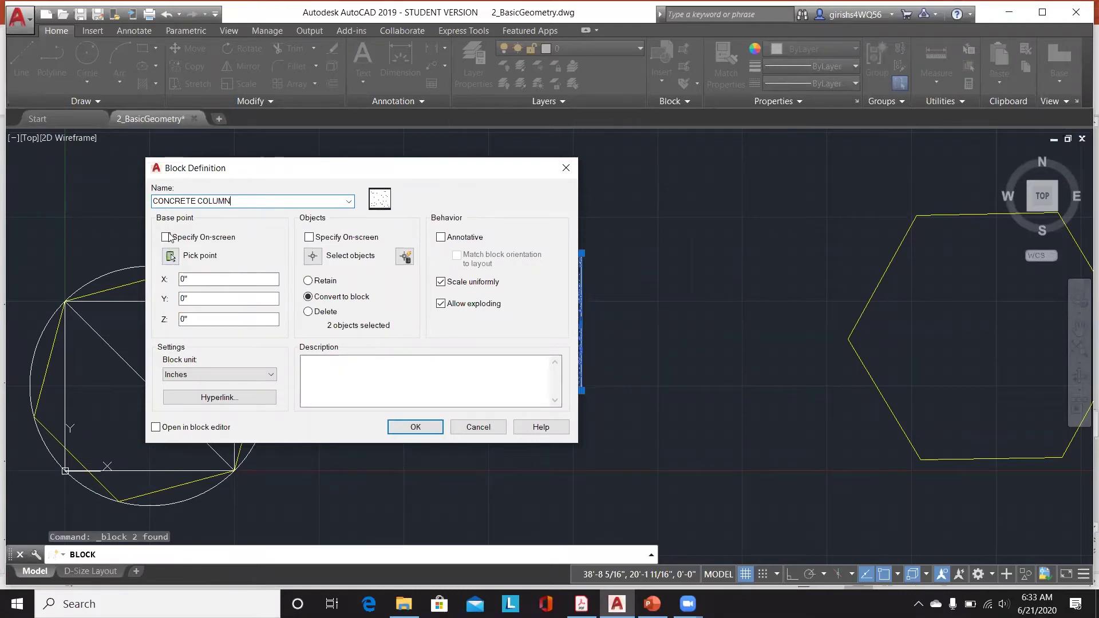
pyautogui.click(170, 256)
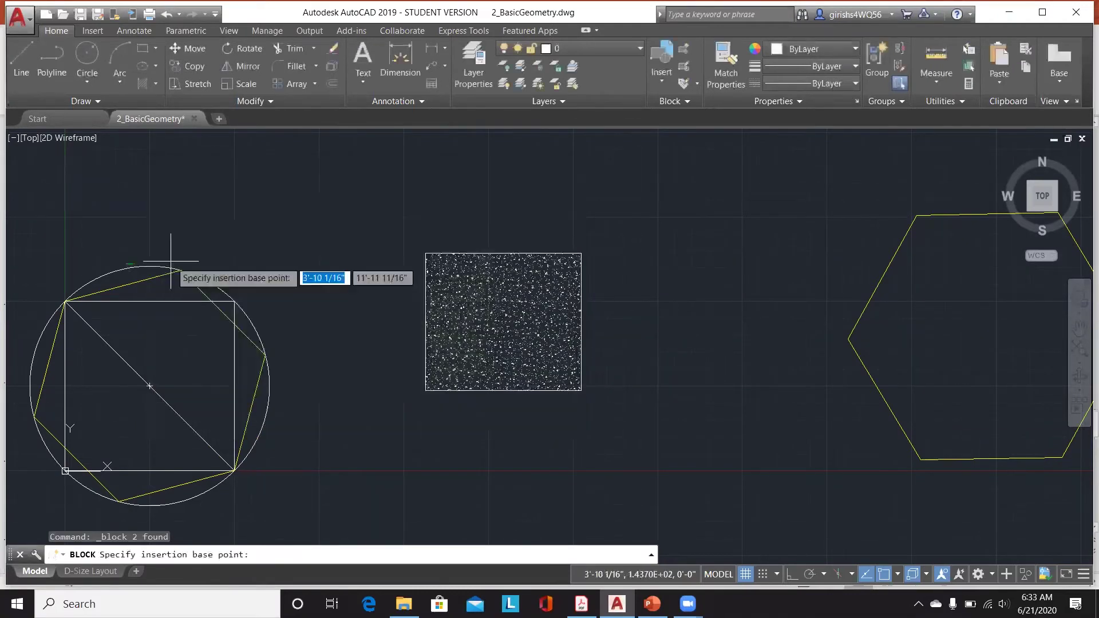
pyautogui.click(426, 391)
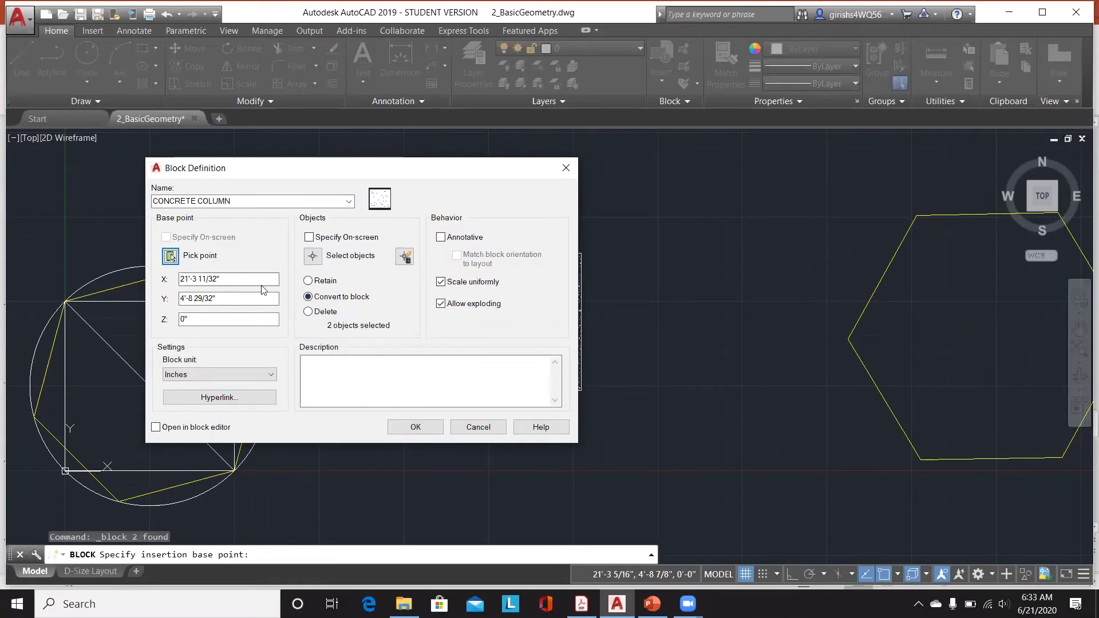
pyautogui.click(458, 238)
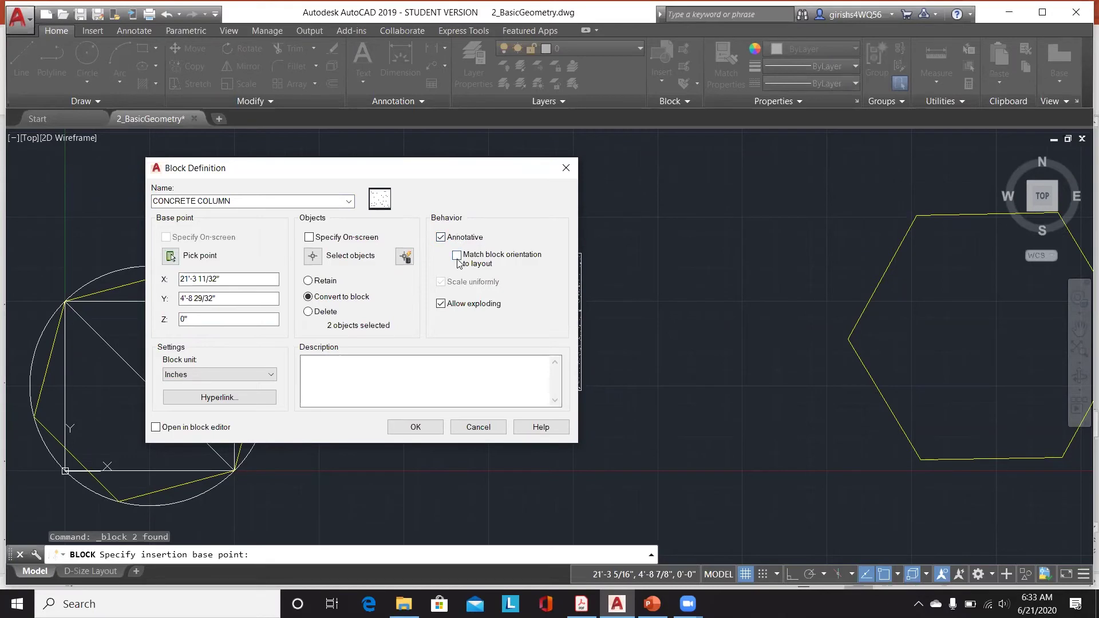
pyautogui.click(442, 239)
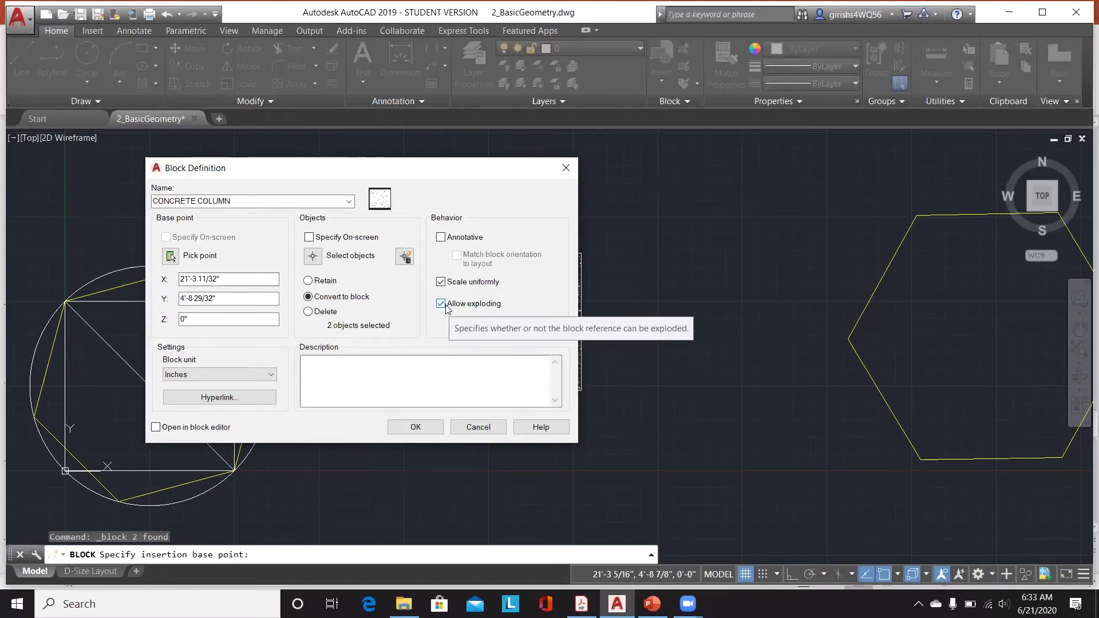
pyautogui.click(415, 427)
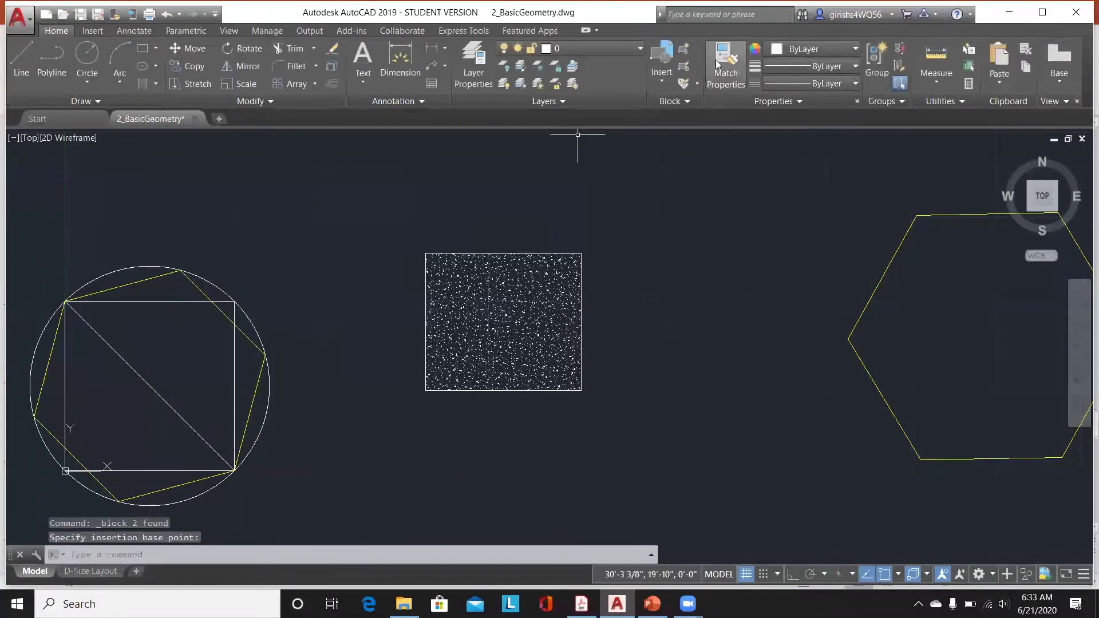
# Step: Insert a CONCRETE COLUMN block a short distance directly above the original hatched rectangle
pyautogui.scroll(-2, 400, 237)
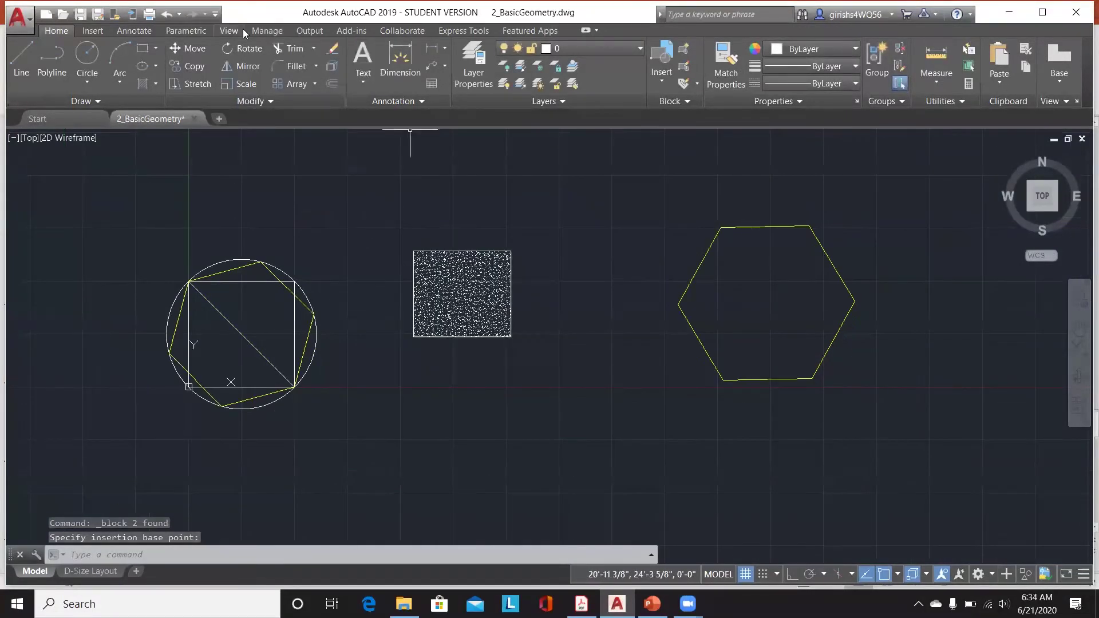
pyautogui.click(664, 82)
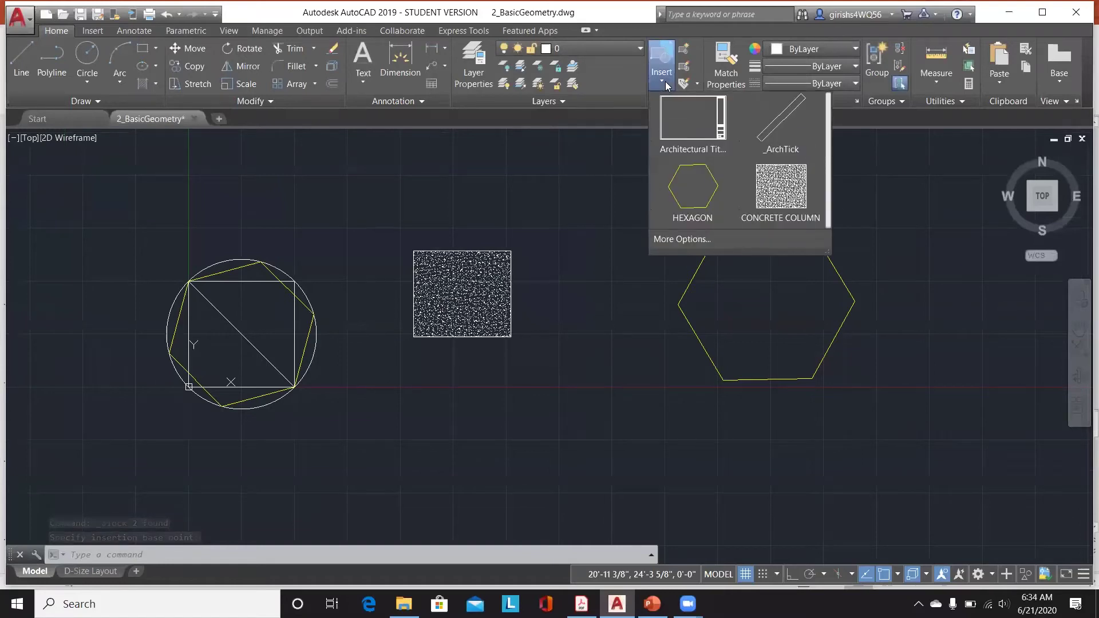
pyautogui.click(774, 194)
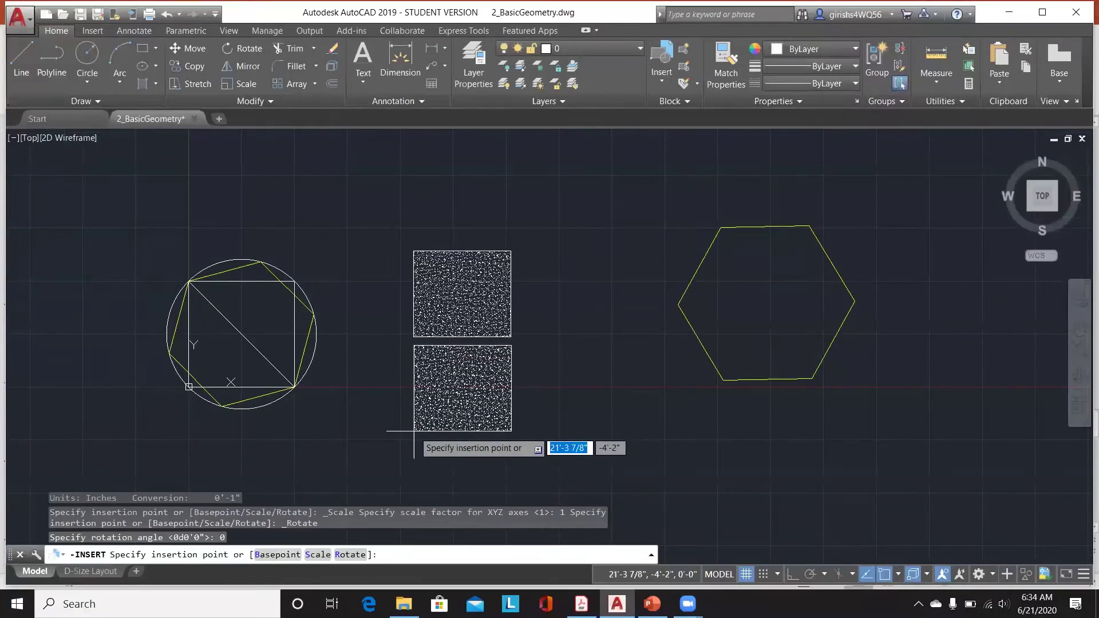
pyautogui.scroll(-5, 456, 360)
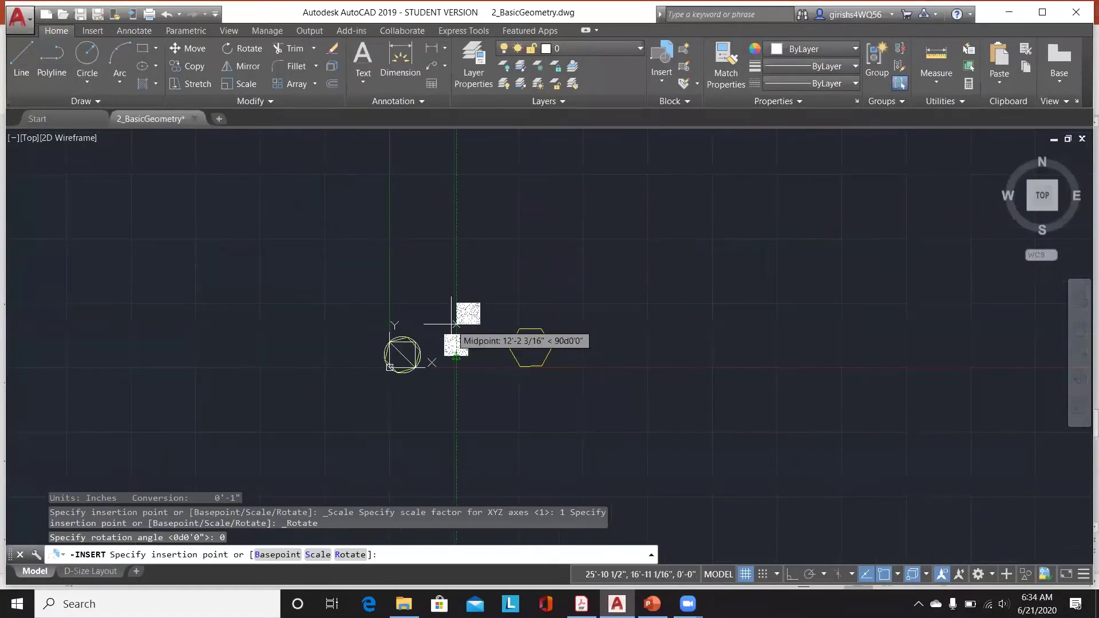
pyautogui.click(441, 309)
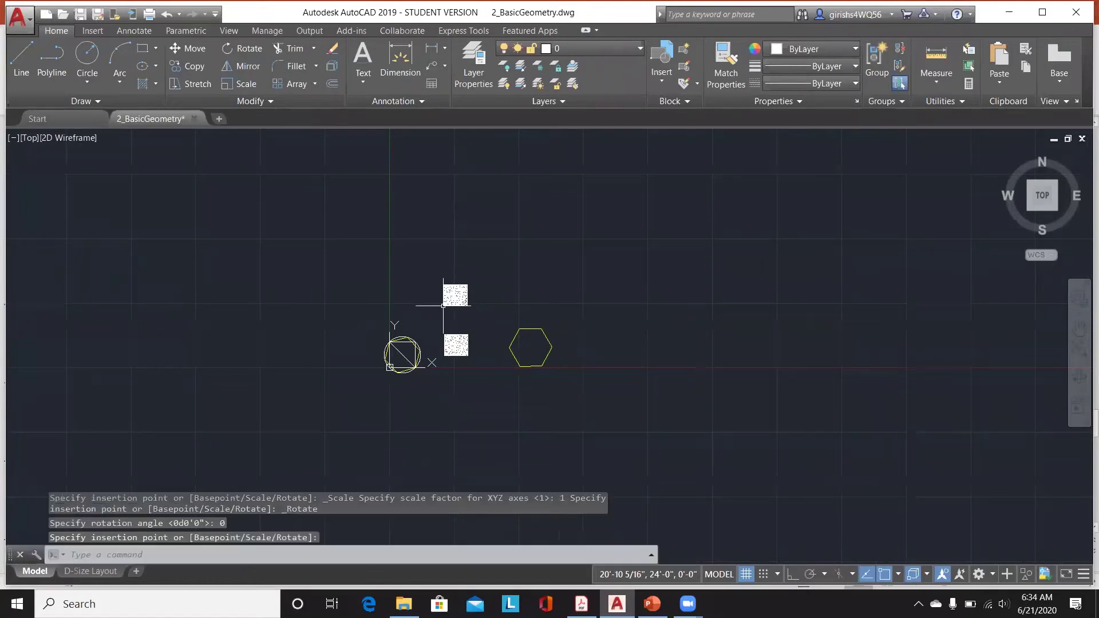
# Step: Insert another CONCRETE COLUMN block farther up, in line with the two existing columns
pyautogui.click(669, 82)
pyautogui.click(765, 203)
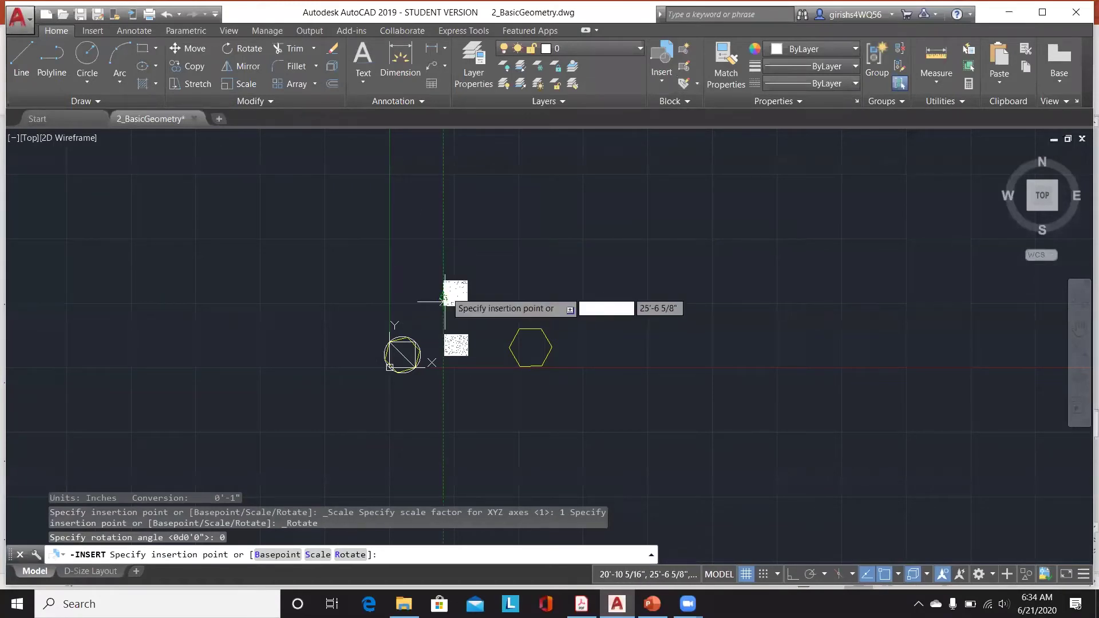
pyautogui.click(445, 212)
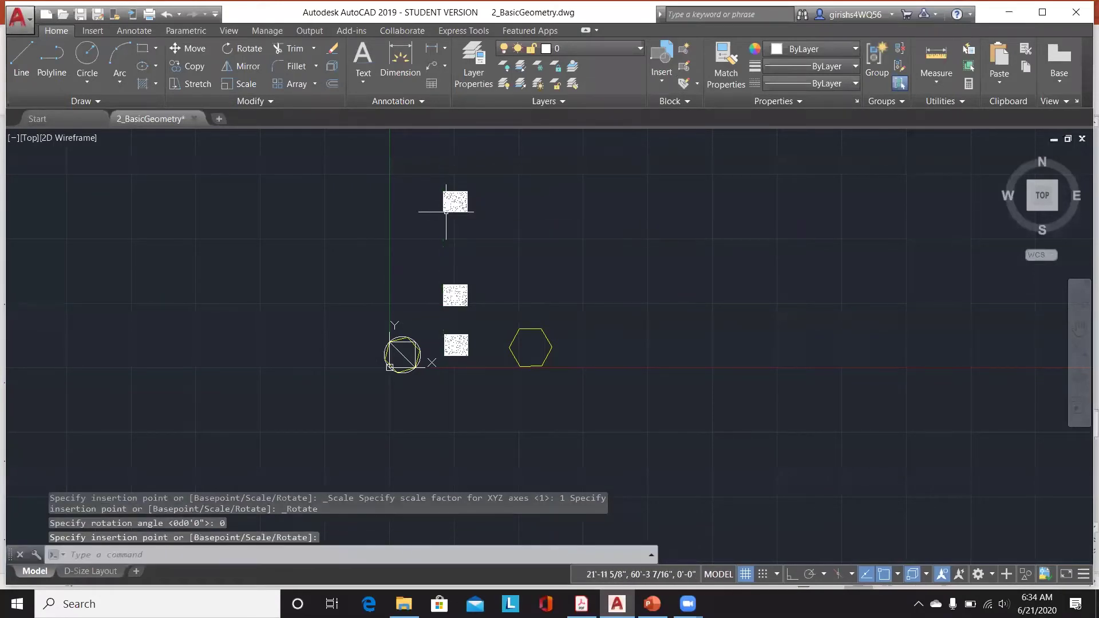
# Step: Try to edit the attributes of the topmost CONCRETE COLUMN block
pyautogui.scroll(-4, 498, 294)
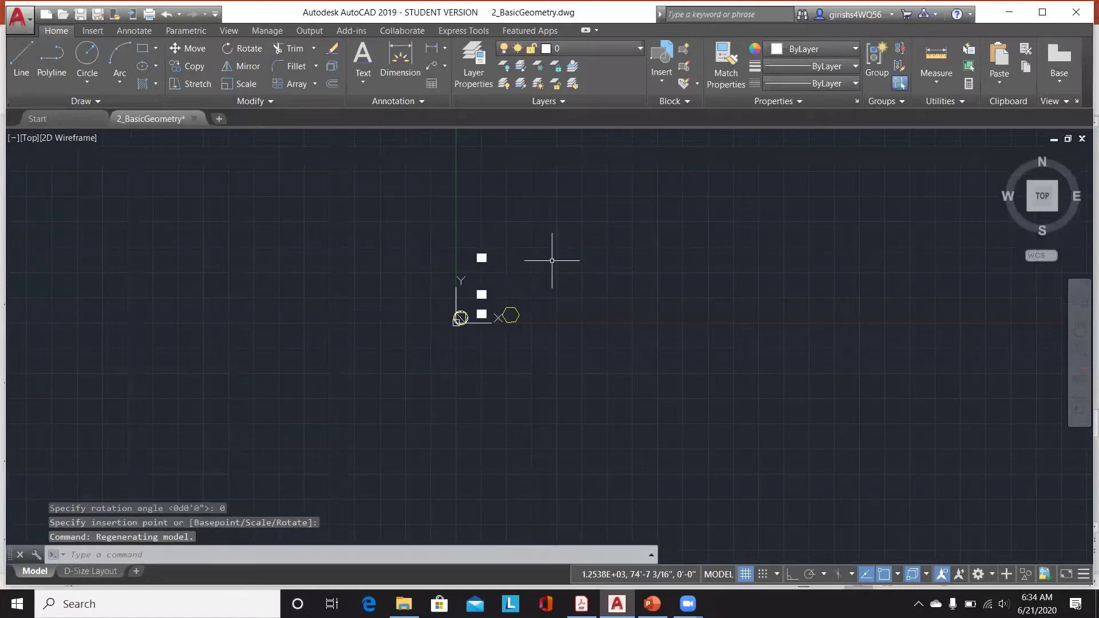
pyautogui.scroll(4, 527, 289)
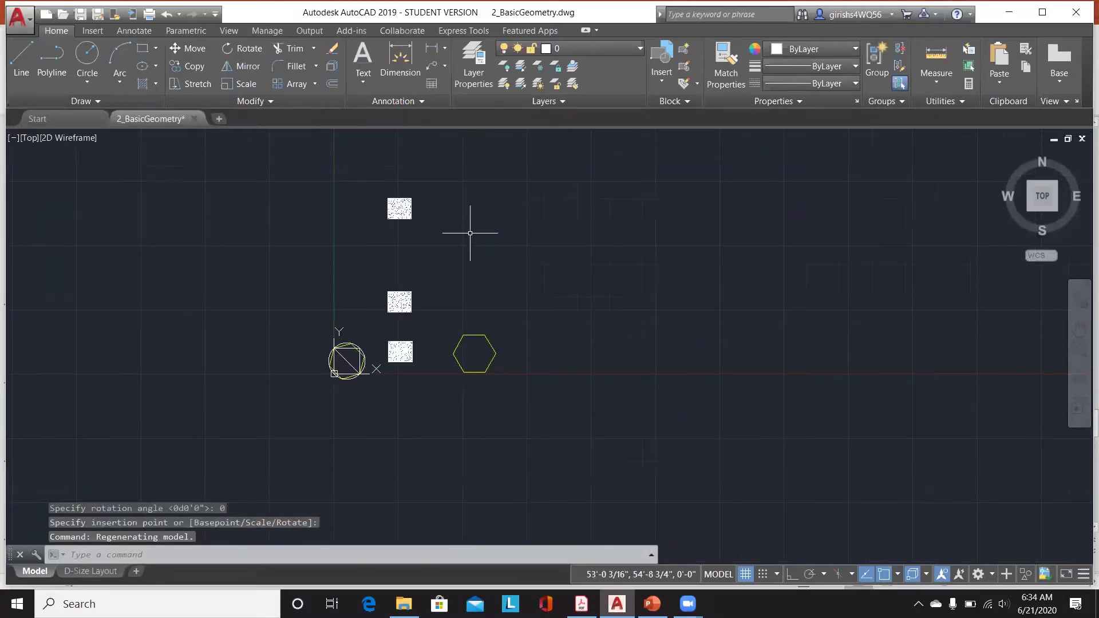
pyautogui.scroll(4, 469, 234)
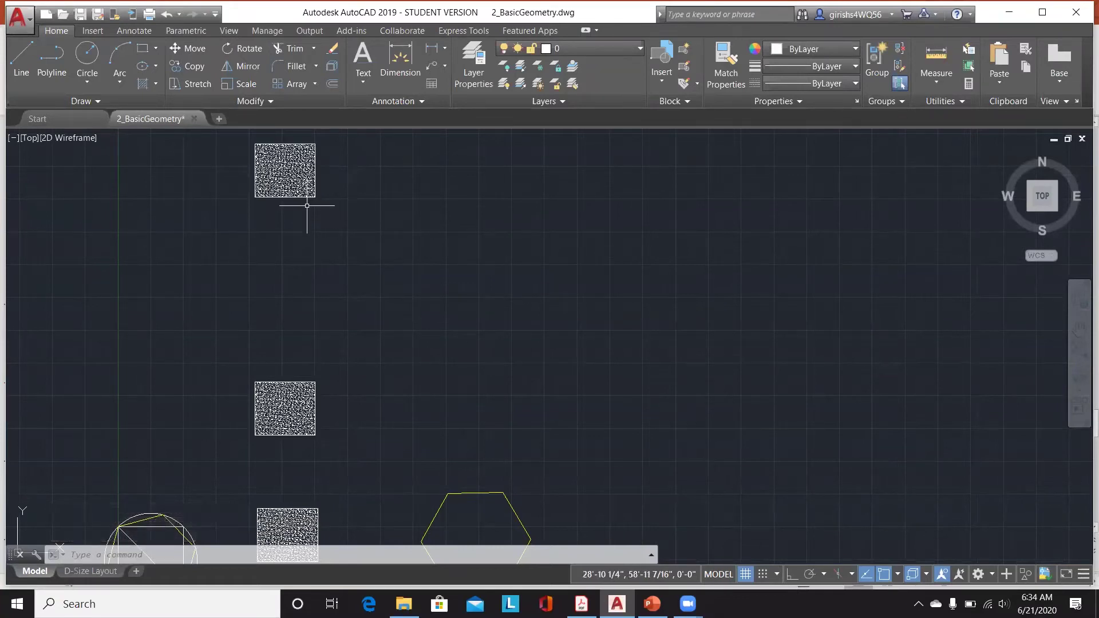
pyautogui.click(685, 85)
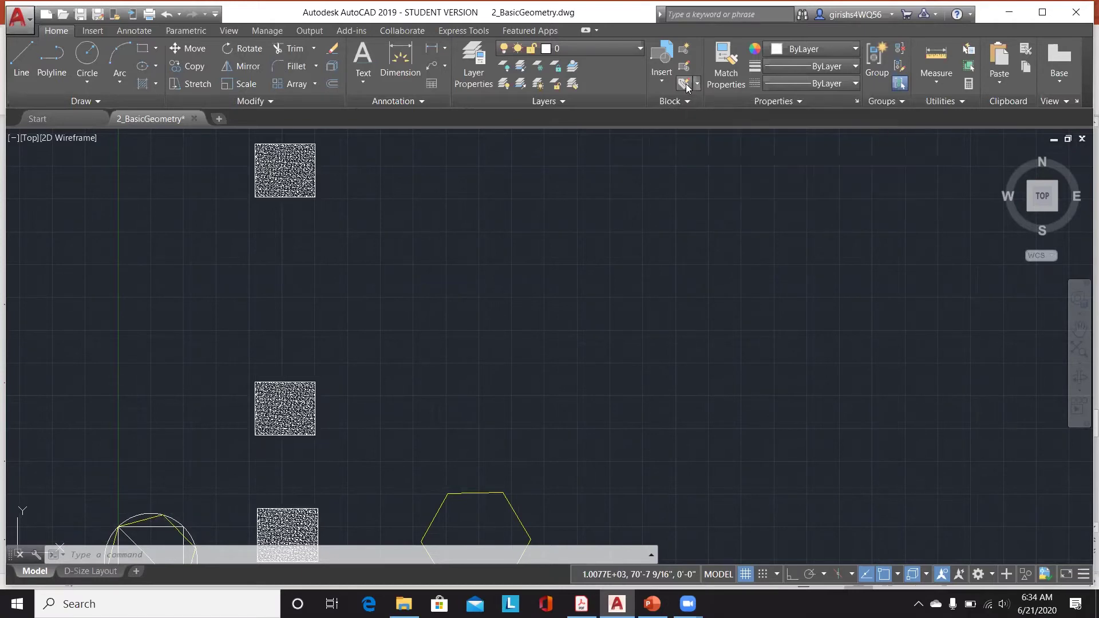
pyautogui.click(283, 195)
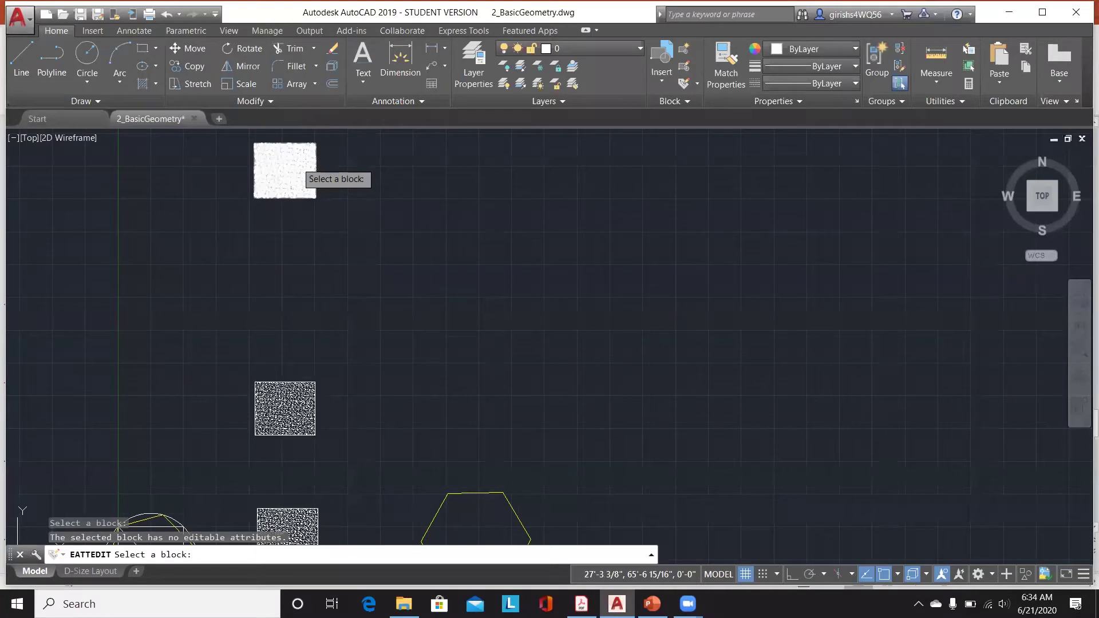
pyautogui.click(297, 162)
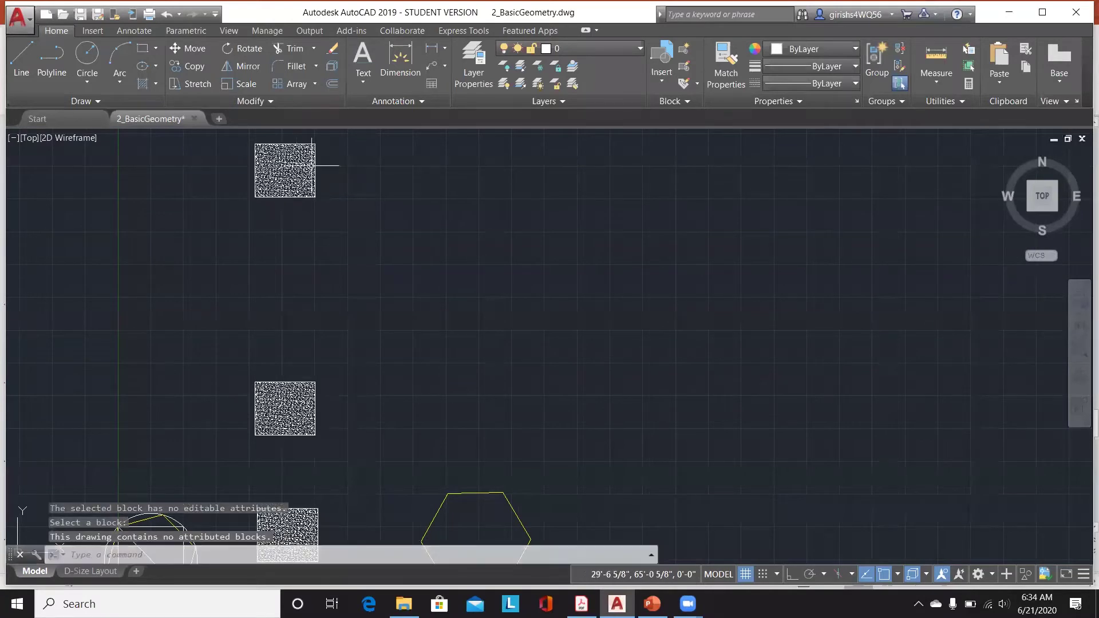
# Step: Move the topmost CONCRETE COLUMN block by its base-point grip onto the upper-right corner of the column below it
pyautogui.click(314, 166)
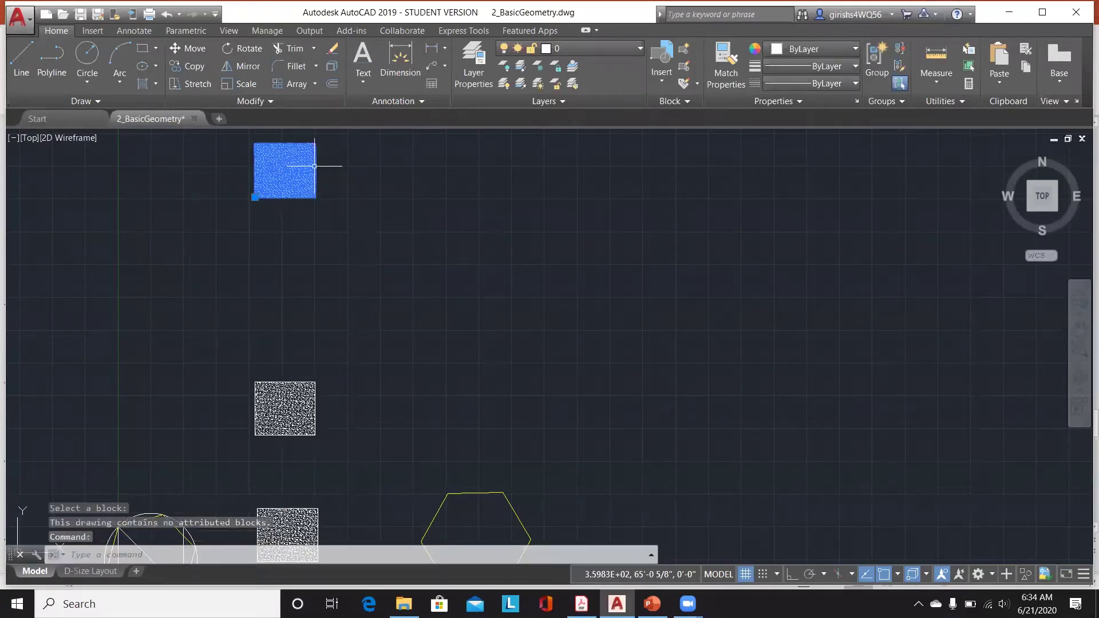
pyautogui.click(251, 198)
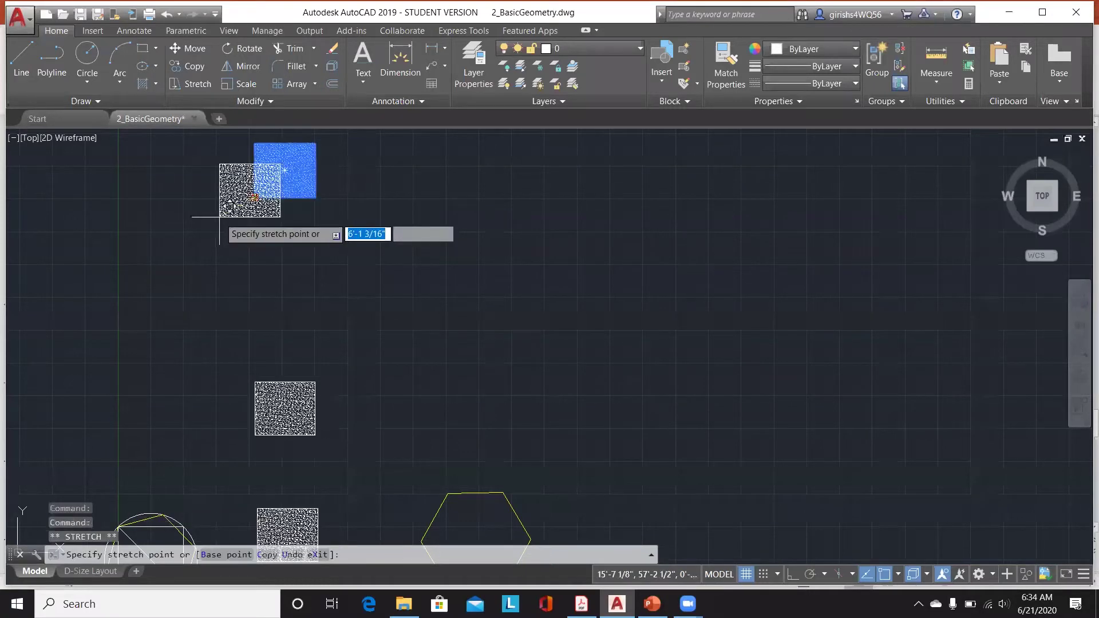
pyautogui.click(195, 236)
pyautogui.click(195, 236)
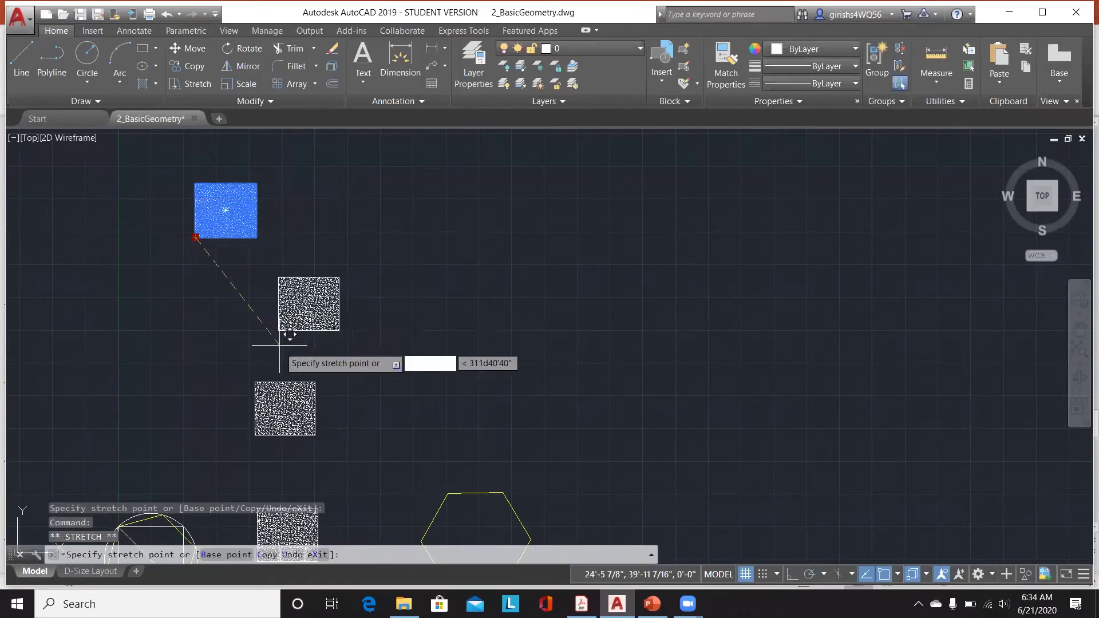
pyautogui.click(316, 379)
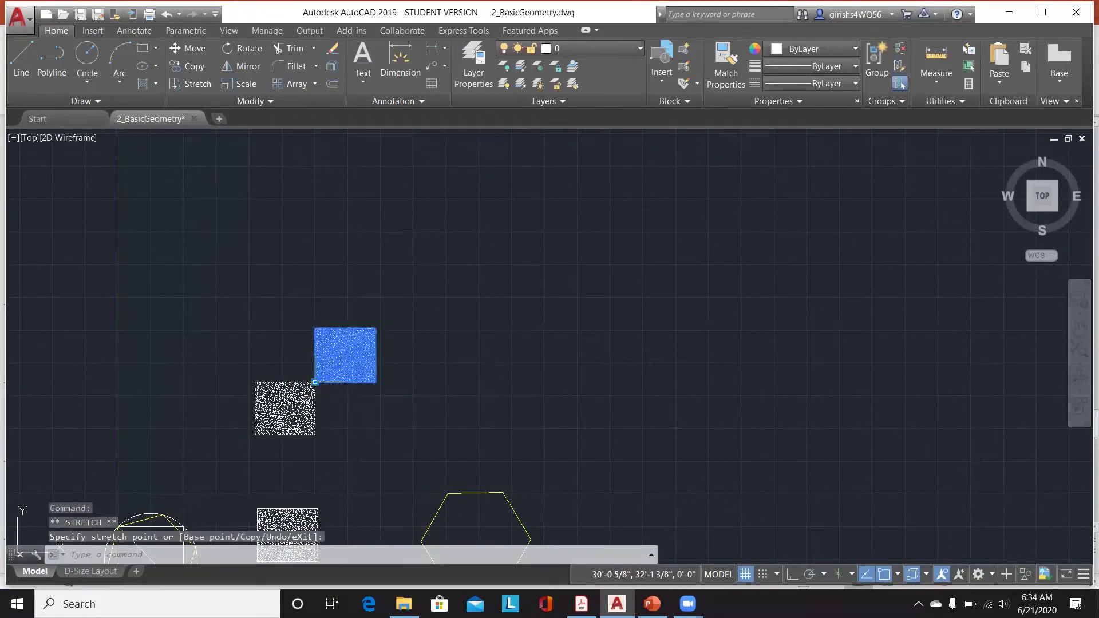
# Step: Try to edit the attributes of the two corner-touching CONCRETE COLUMN blocks with the single-block attribute editor, and save the drawing
pyautogui.click(433, 415)
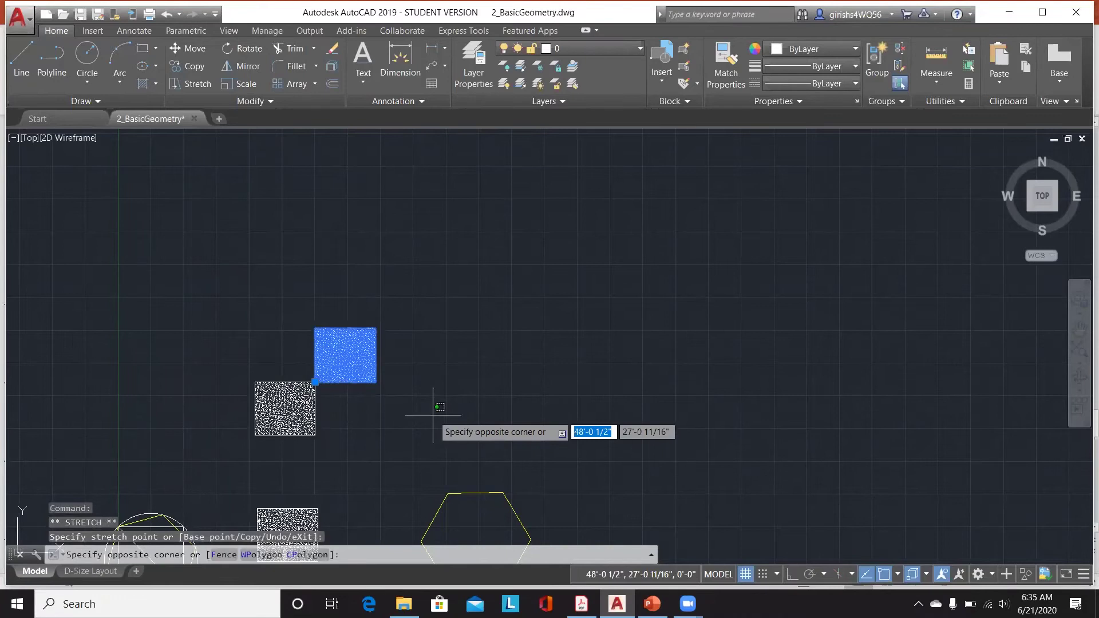
pyautogui.press('Escape')
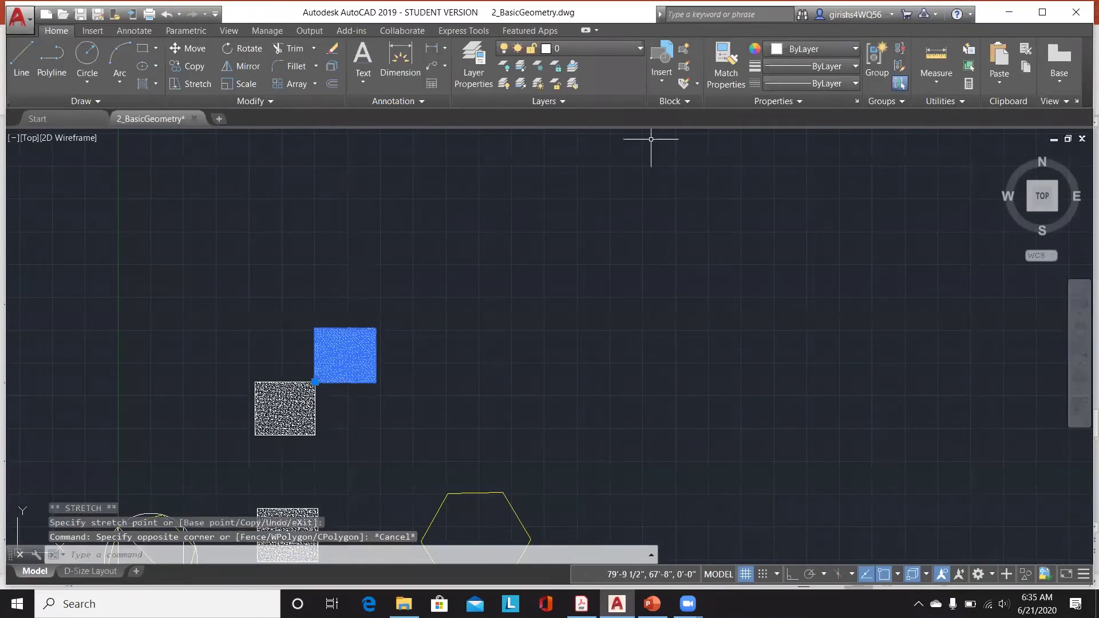
pyautogui.click(696, 84)
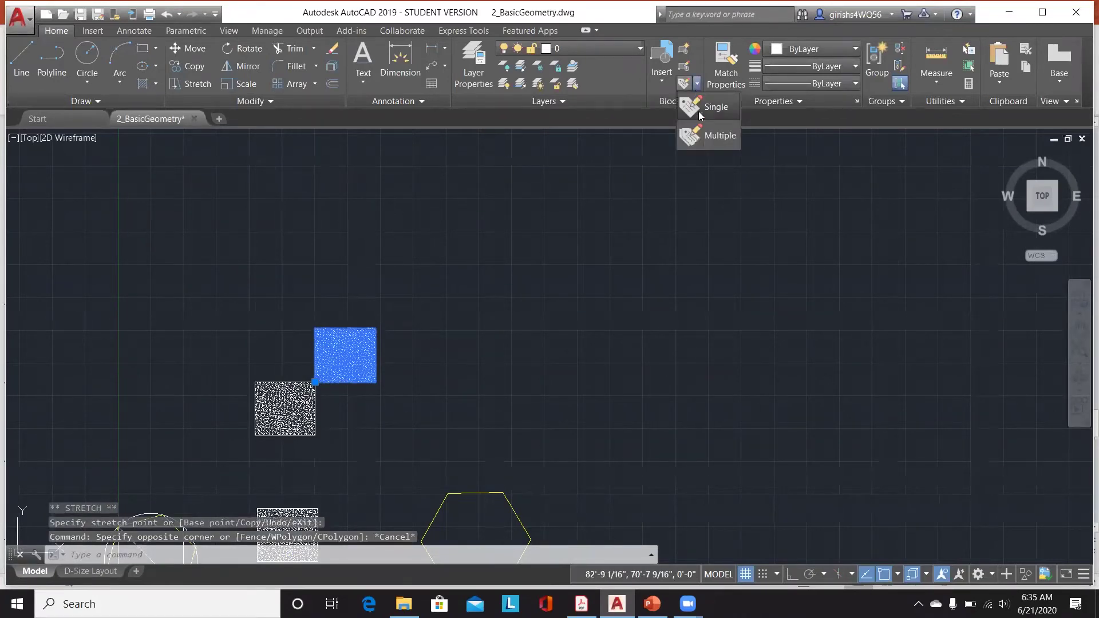
pyautogui.click(709, 111)
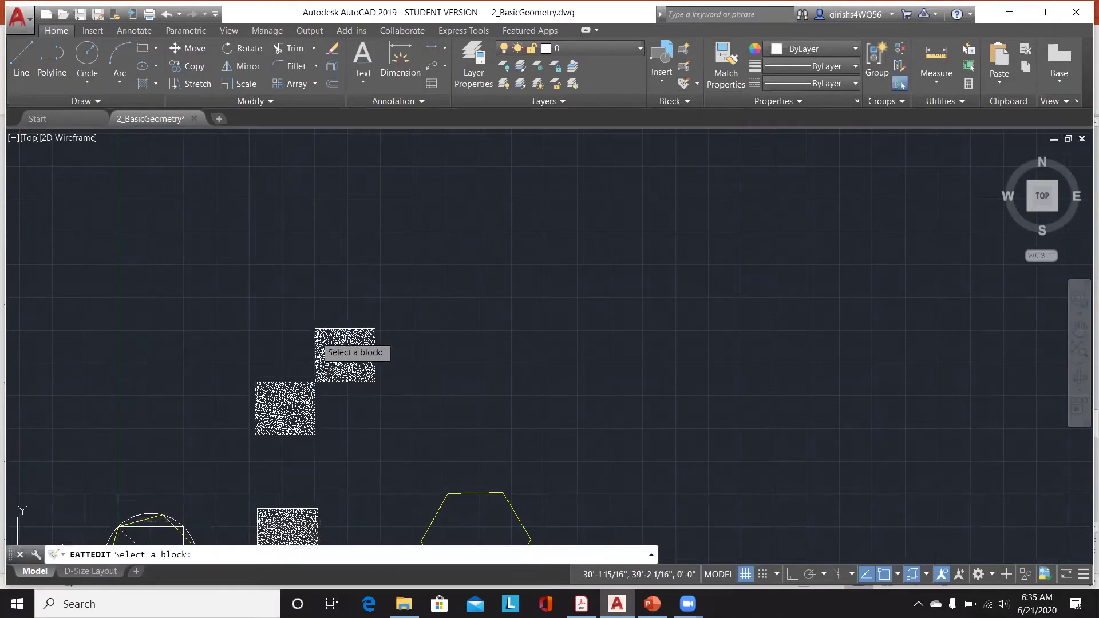
pyautogui.click(316, 350)
pyautogui.click(296, 307)
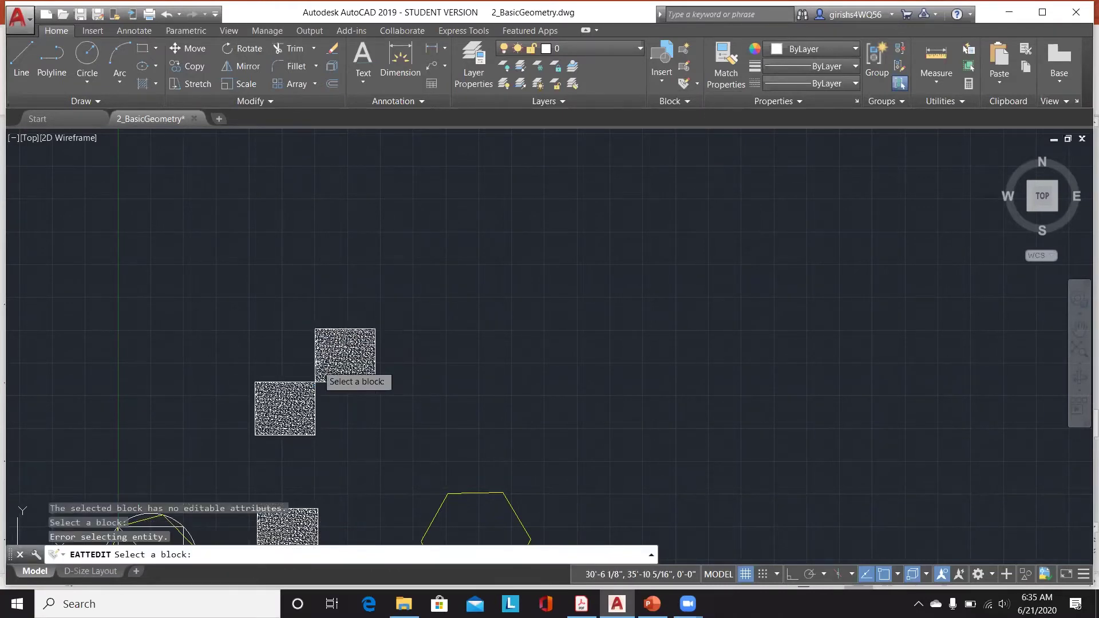
pyautogui.click(289, 387)
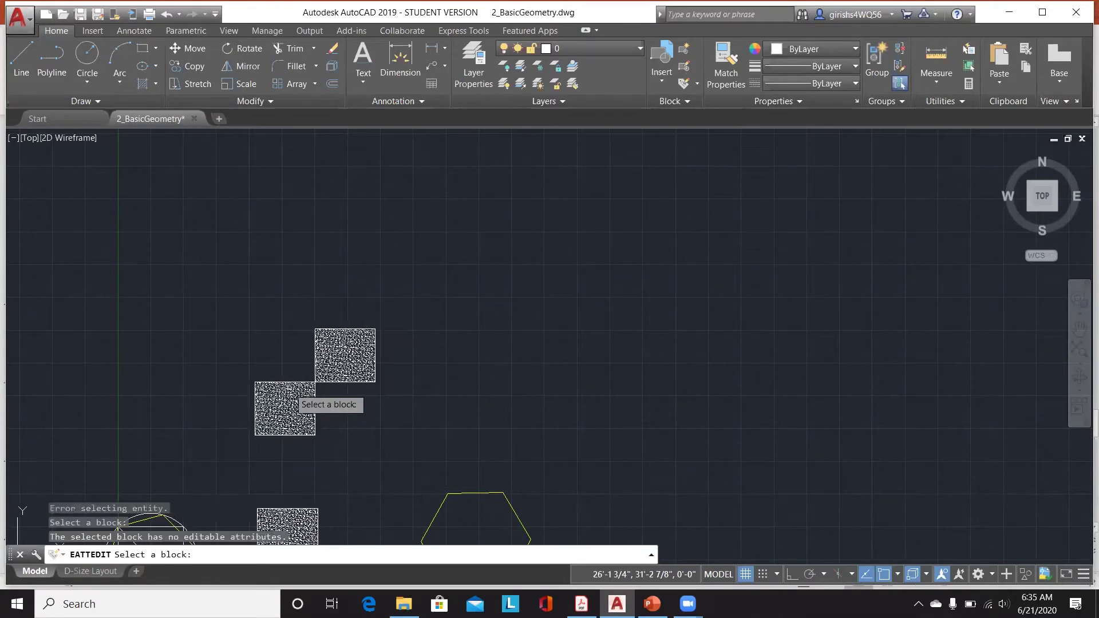
pyautogui.click(279, 417)
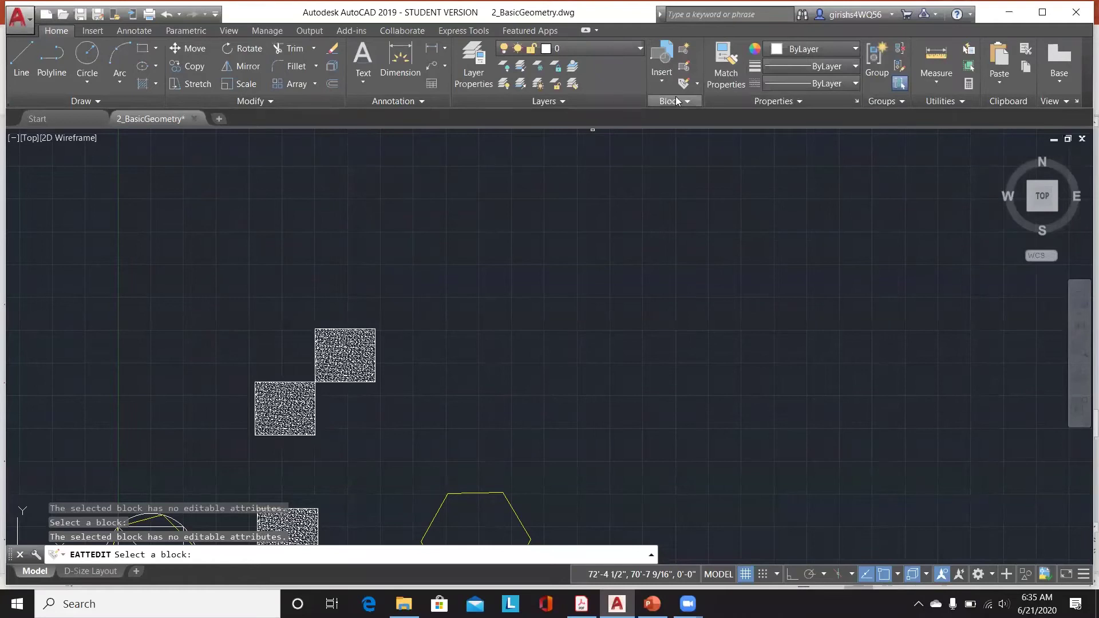
pyautogui.hotkey('ctrl', 's')
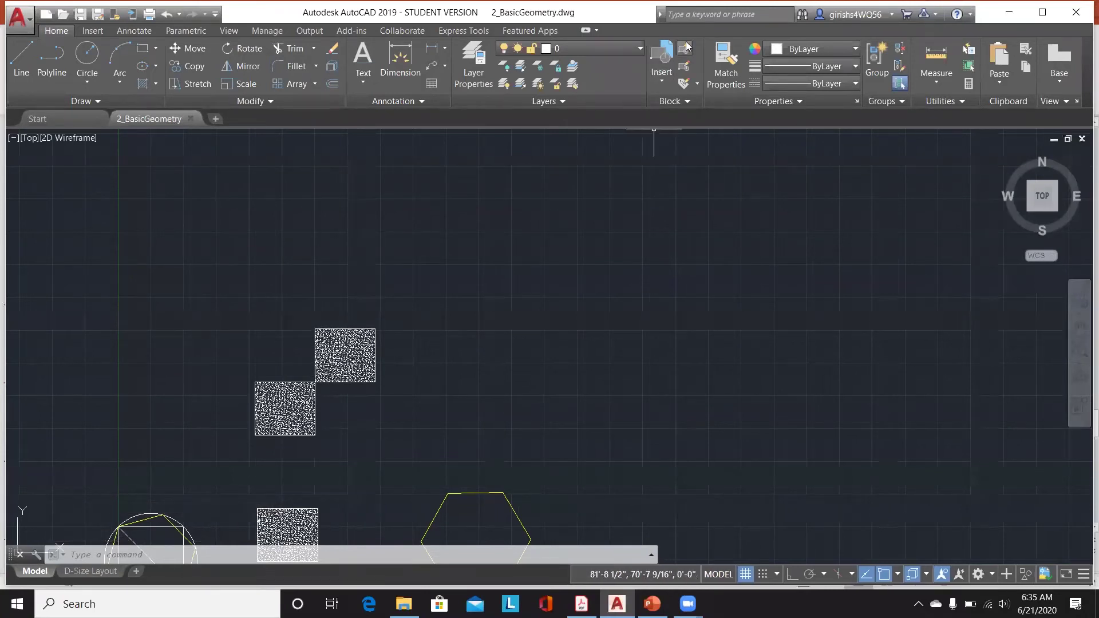
# Step: Insert the _ArchTick block at the center of the yellow hexagon
pyautogui.scroll(-6, 668, 184)
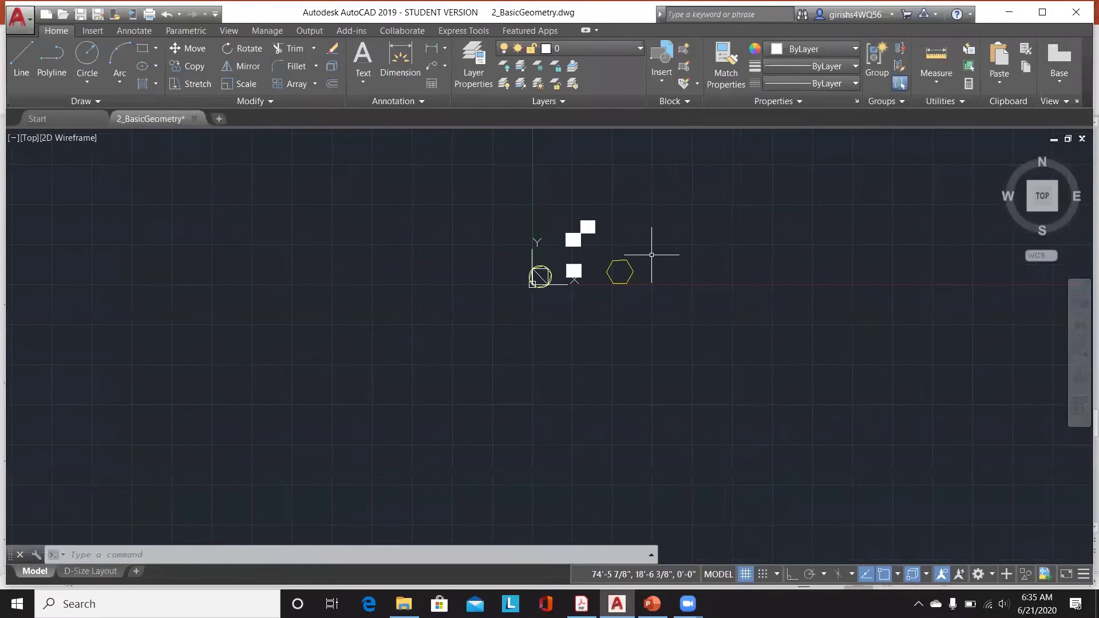
pyautogui.scroll(4, 648, 243)
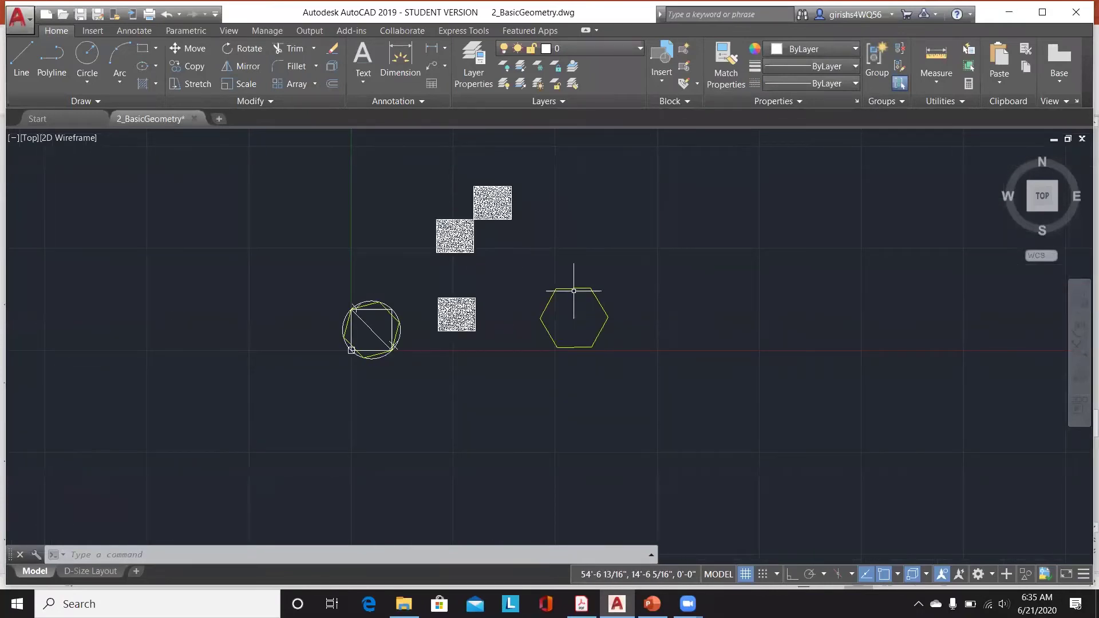
pyautogui.click(659, 82)
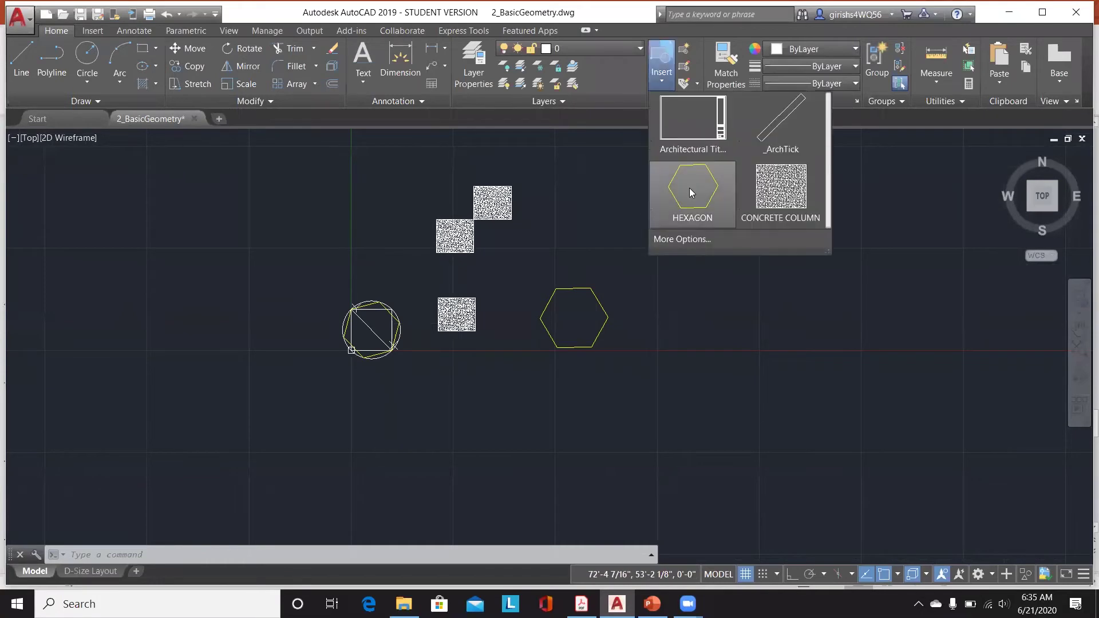
pyautogui.click(776, 137)
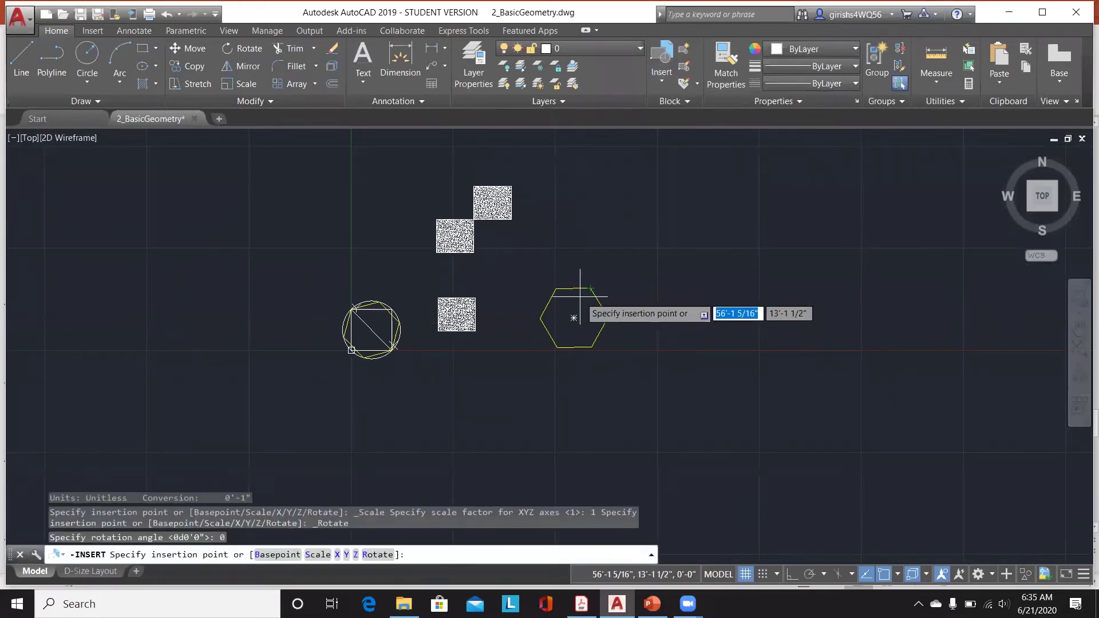
pyautogui.click(574, 318)
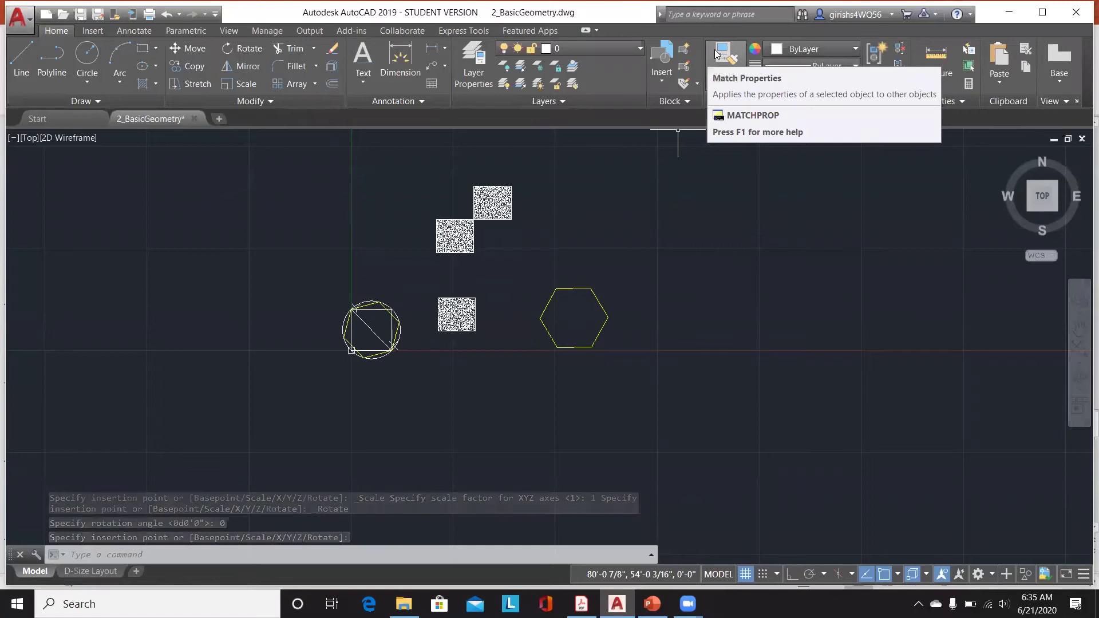
pyautogui.click(682, 54)
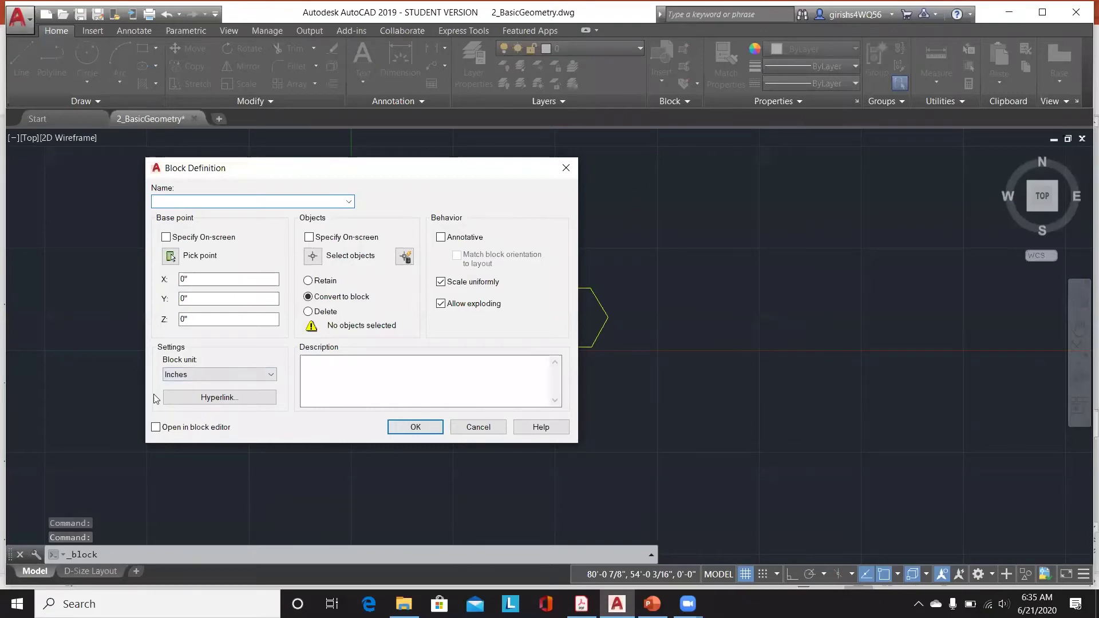
pyautogui.click(155, 427)
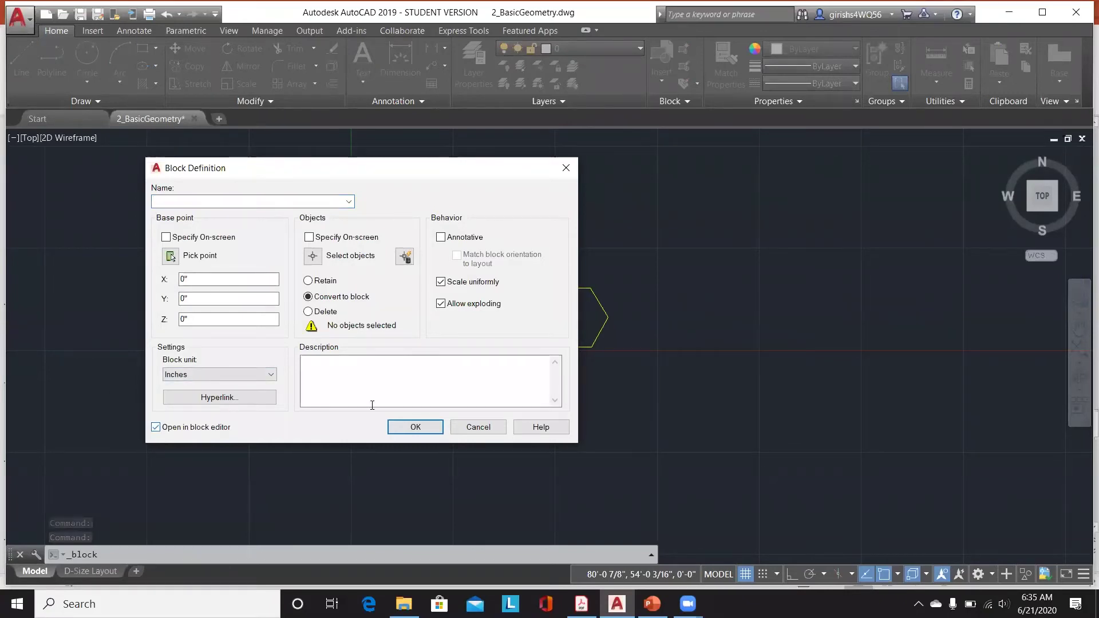
pyautogui.click(490, 424)
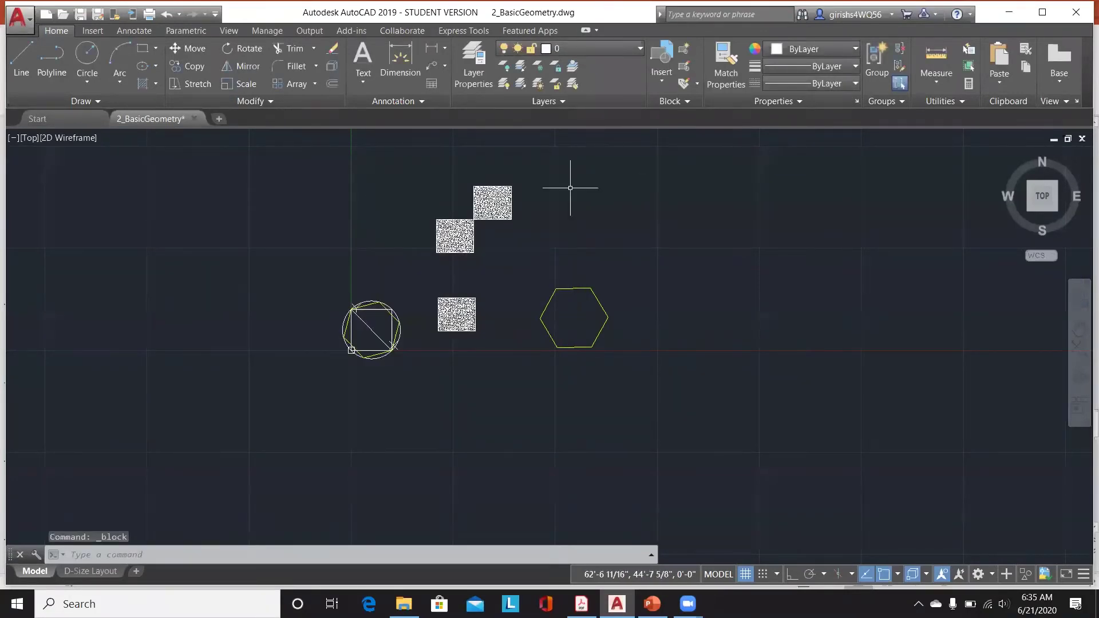
# Step: Clear the selection of the lowest CONCRETE COLUMN block and save the 2_BasicGeometry drawing
pyautogui.click(445, 316)
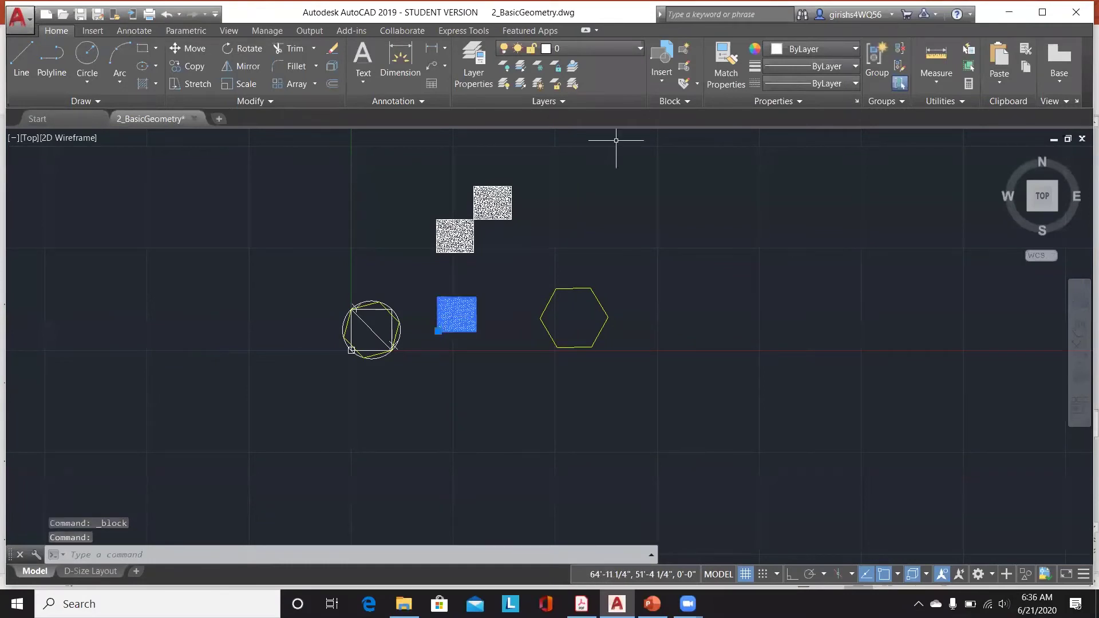
pyautogui.click(685, 97)
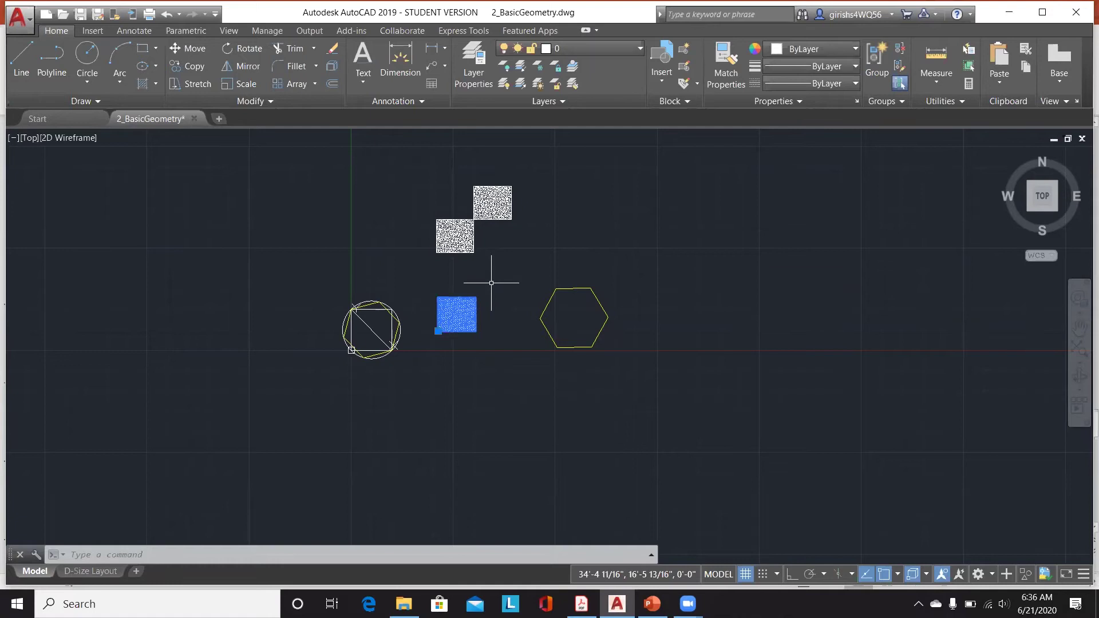
pyautogui.press('Escape')
pyautogui.press('Escape')
pyautogui.hotkey('ctrl', 's')
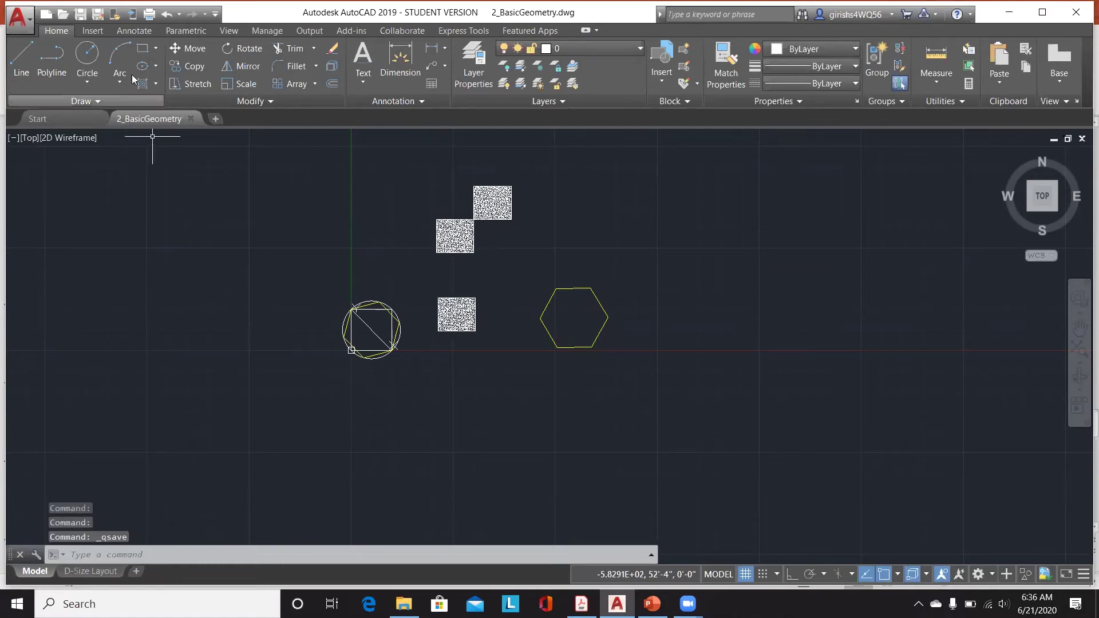
# Step: Open the 3_Dimensions Style drawing from the AutoCAD Workshop folder
pyautogui.click(71, 16)
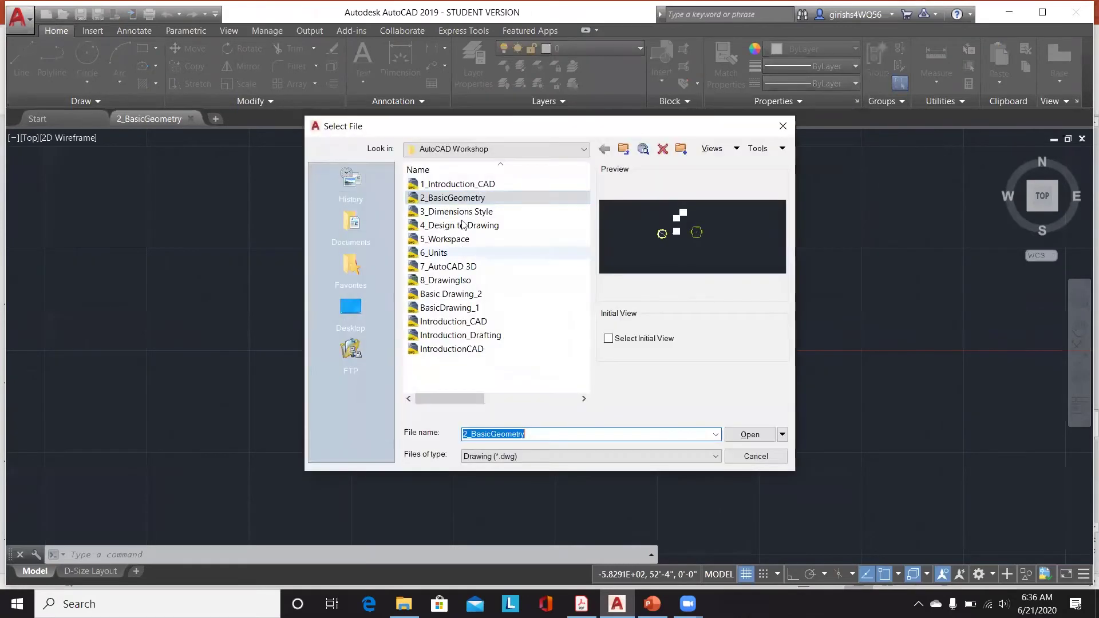
pyautogui.click(430, 212)
pyautogui.click(749, 436)
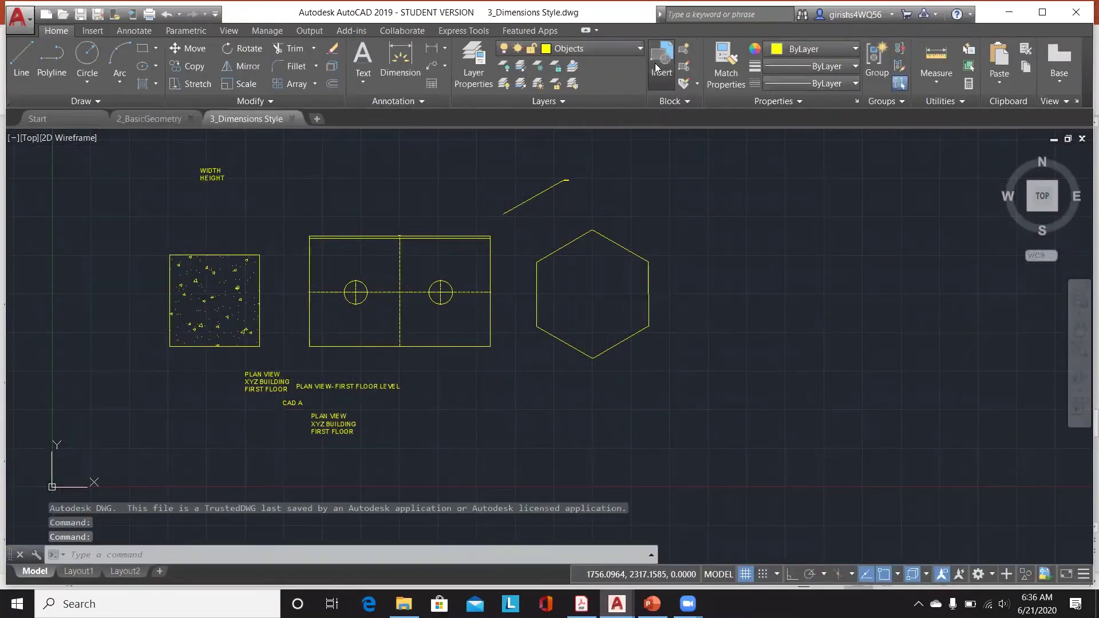
pyautogui.click(658, 63)
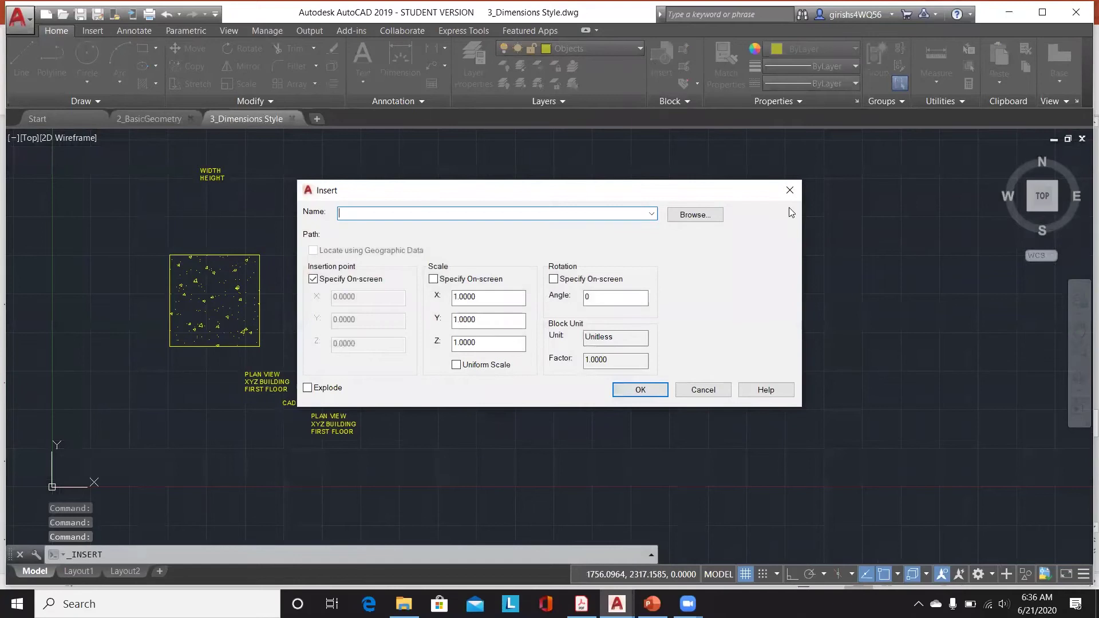
pyautogui.click(698, 220)
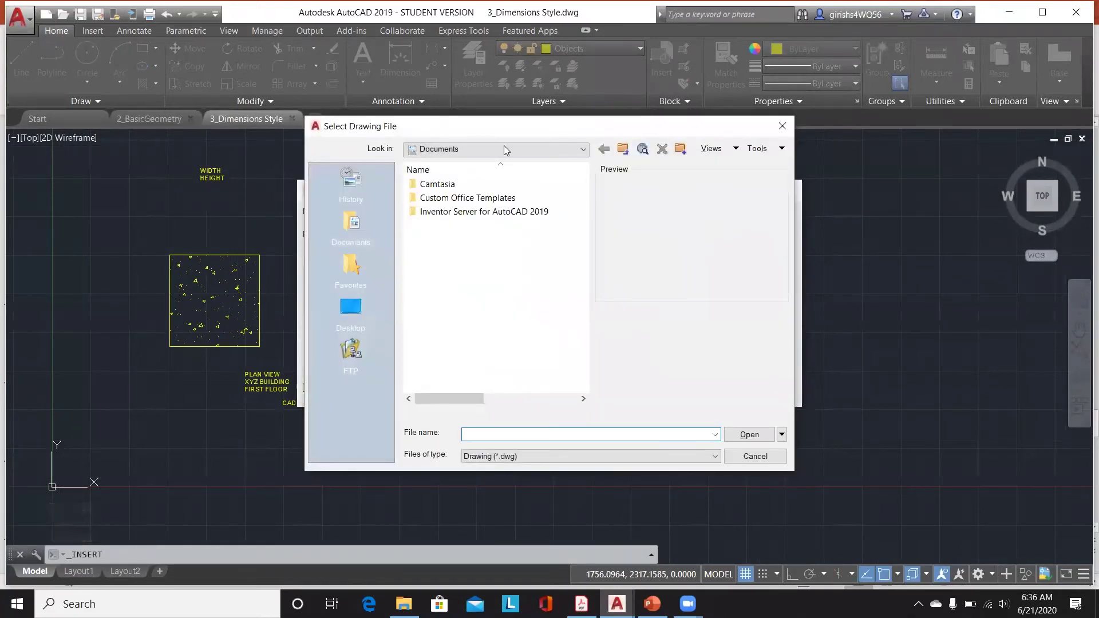
pyautogui.click(782, 126)
pyautogui.click(790, 189)
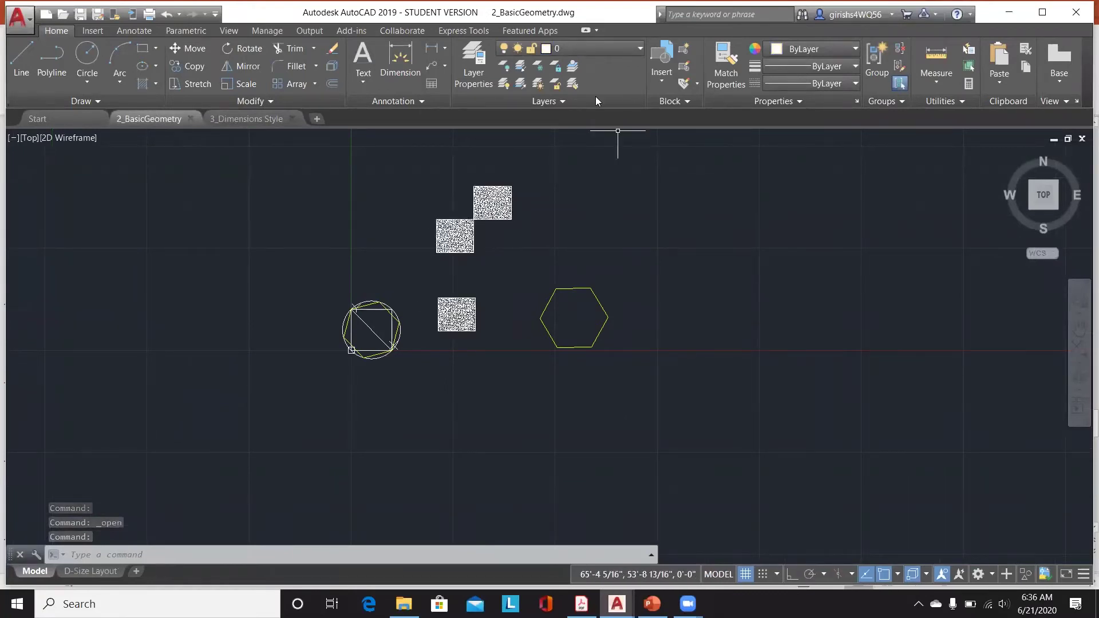
pyautogui.click(663, 79)
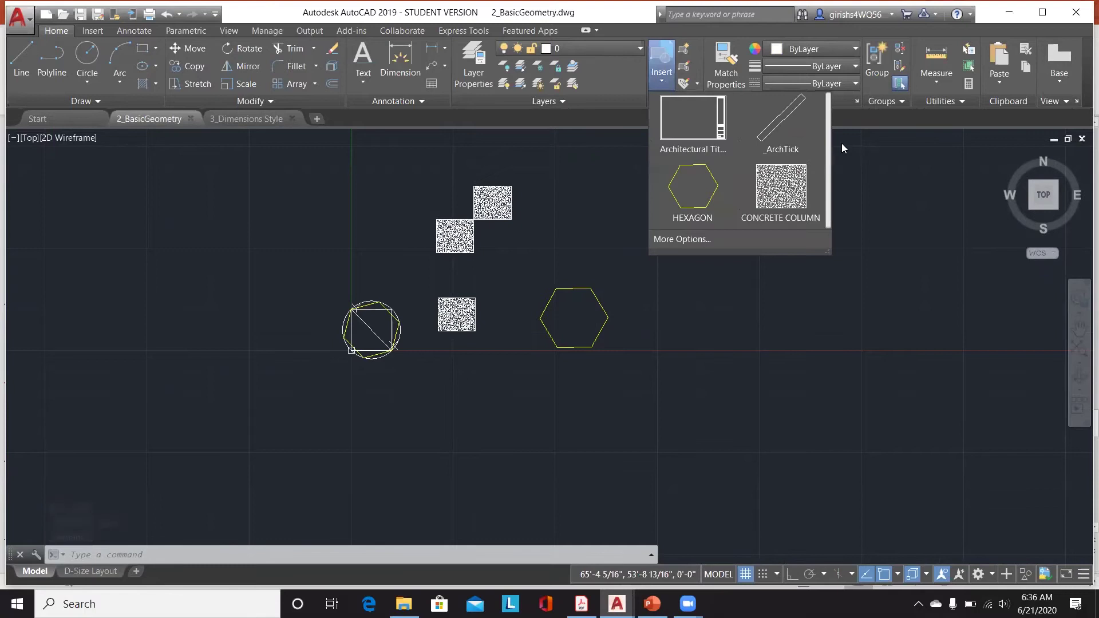
pyautogui.click(721, 244)
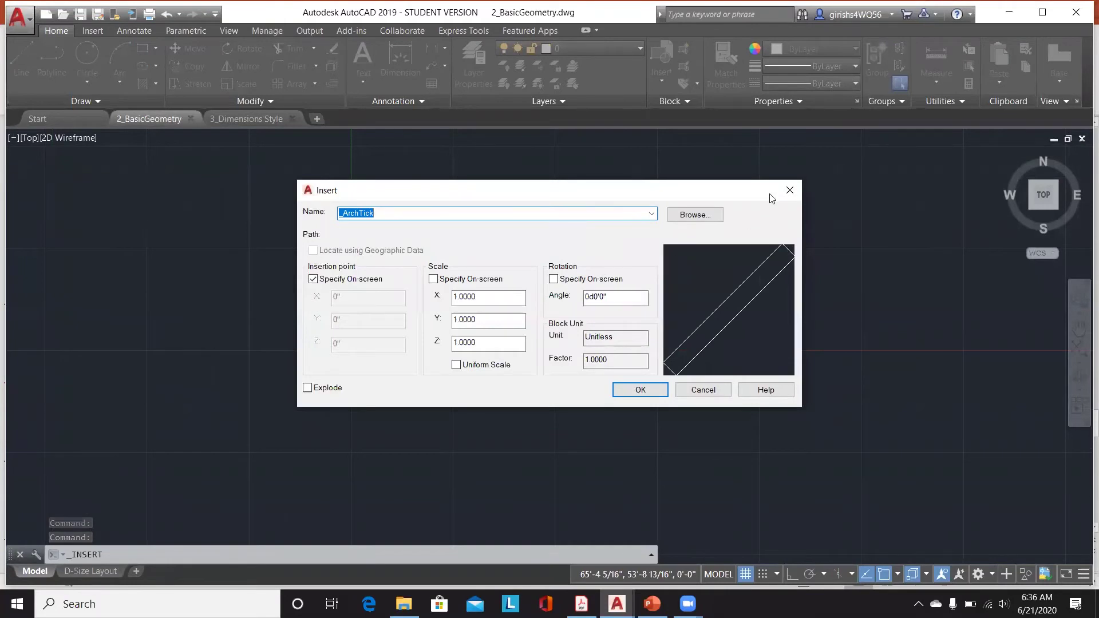
pyautogui.click(788, 190)
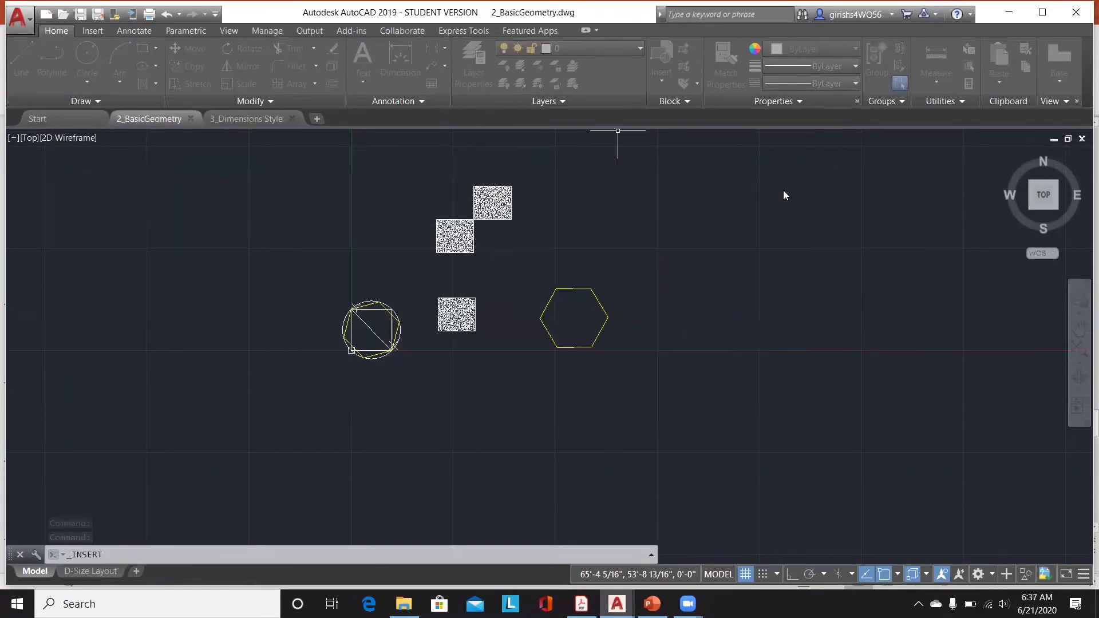
pyautogui.click(679, 102)
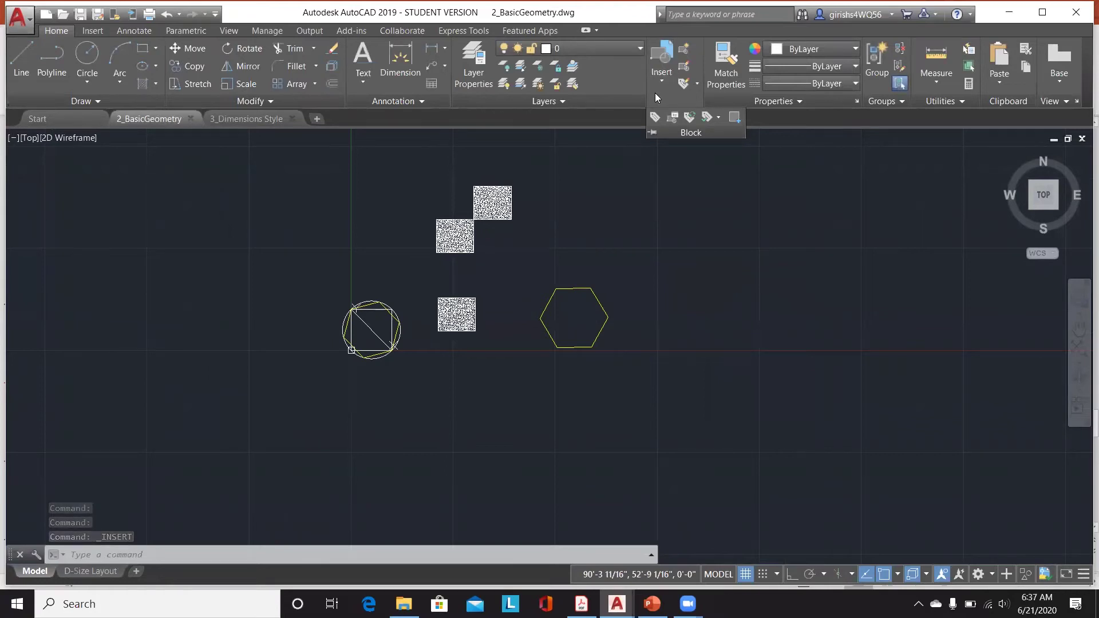
pyautogui.click(765, 186)
pyautogui.press('Escape')
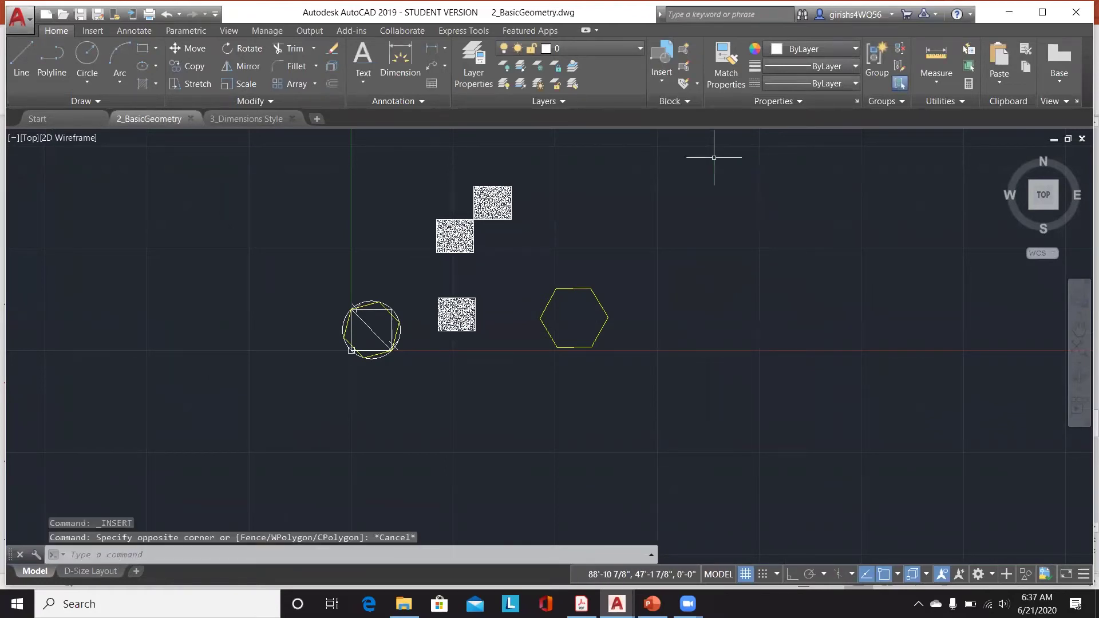
pyautogui.click(664, 82)
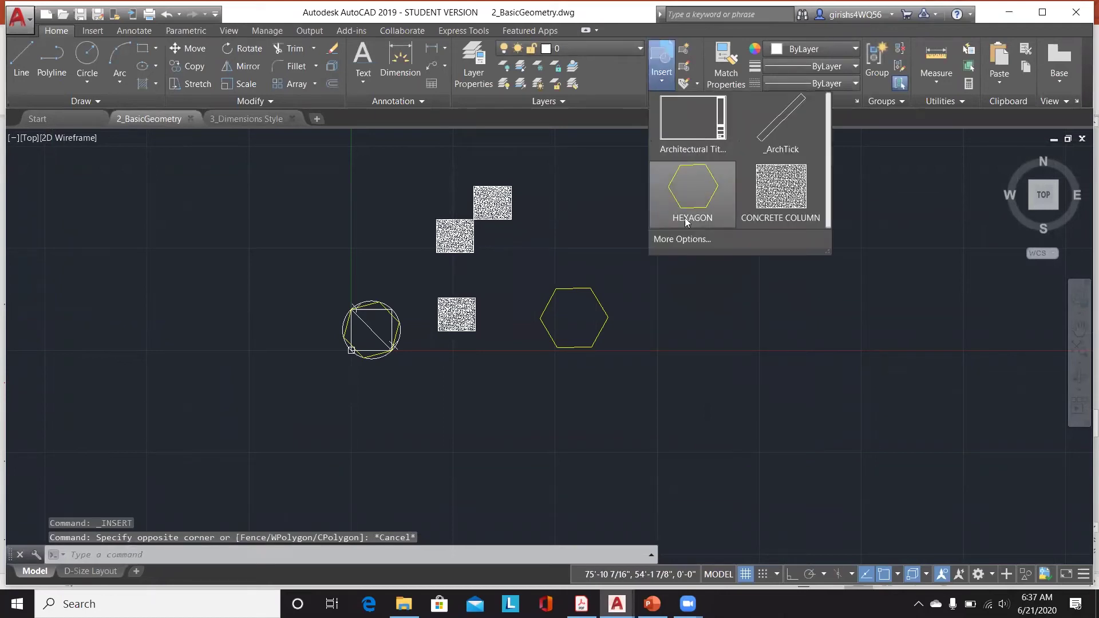
pyautogui.click(682, 239)
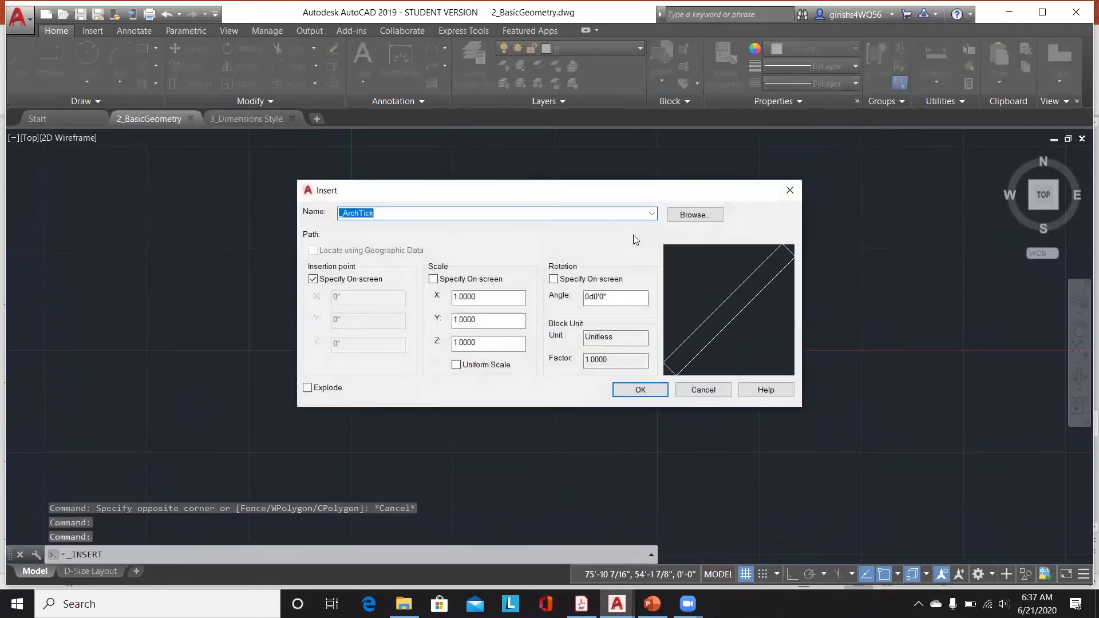
pyautogui.click(651, 215)
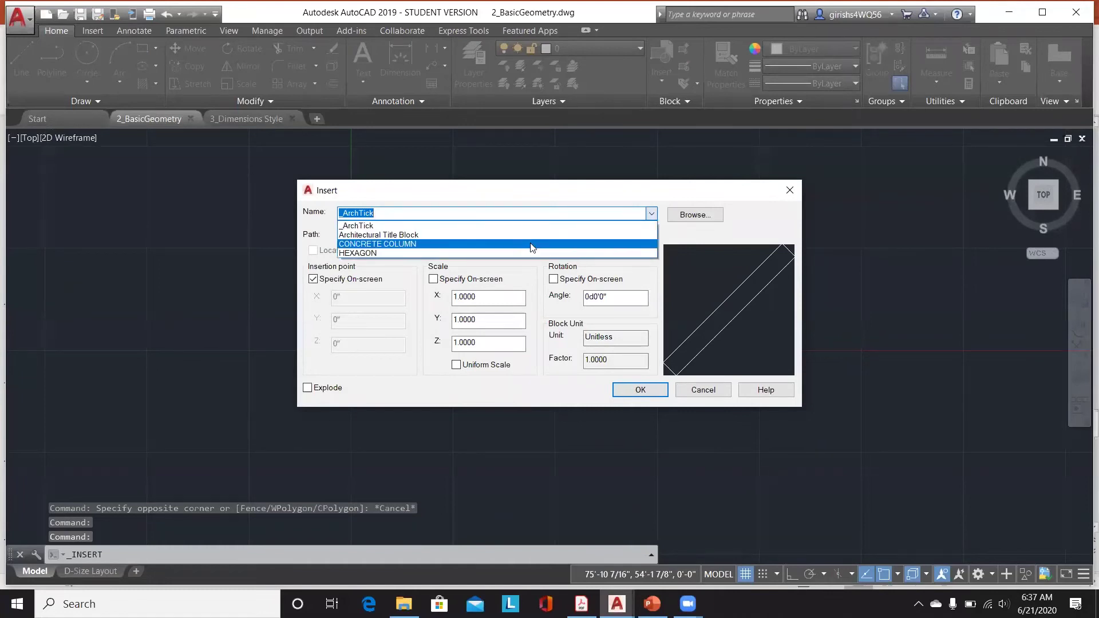
pyautogui.click(532, 244)
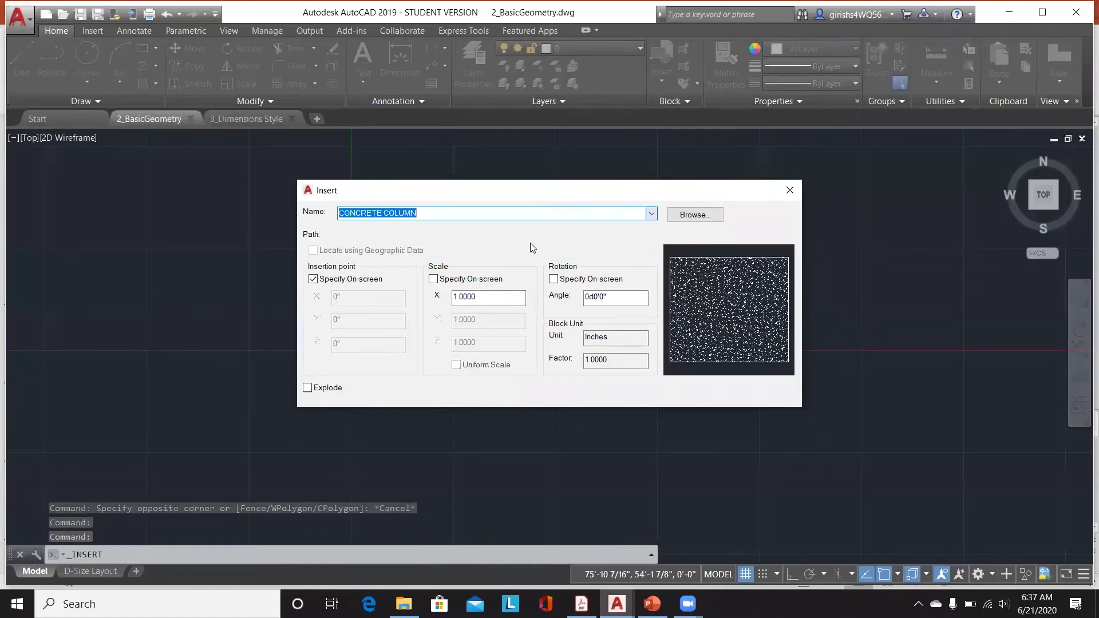
pyautogui.click(307, 389)
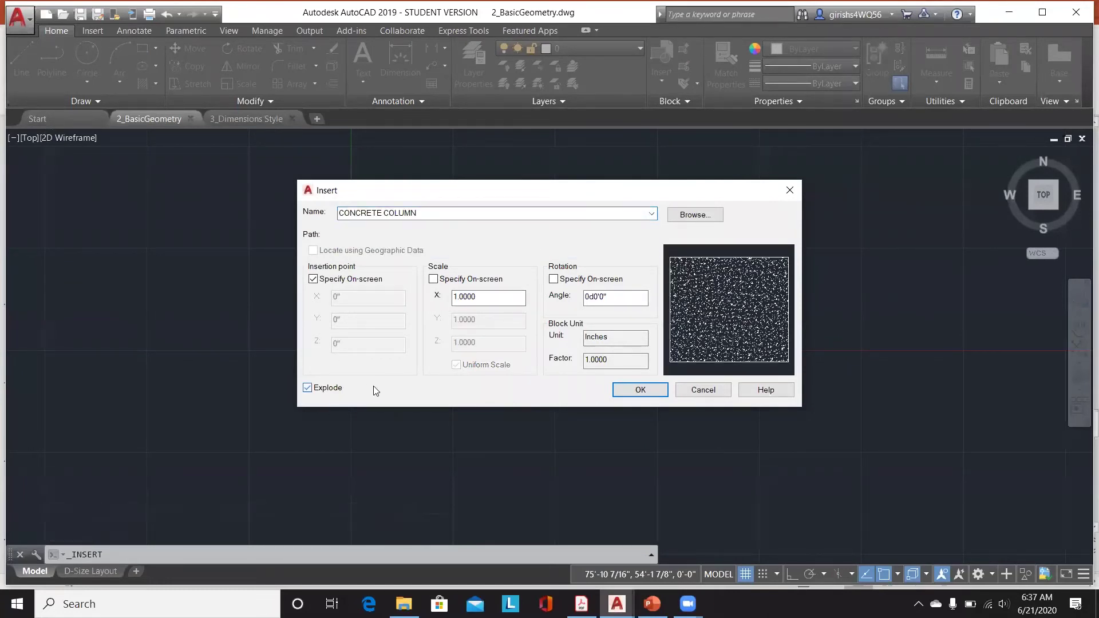
pyautogui.click(633, 395)
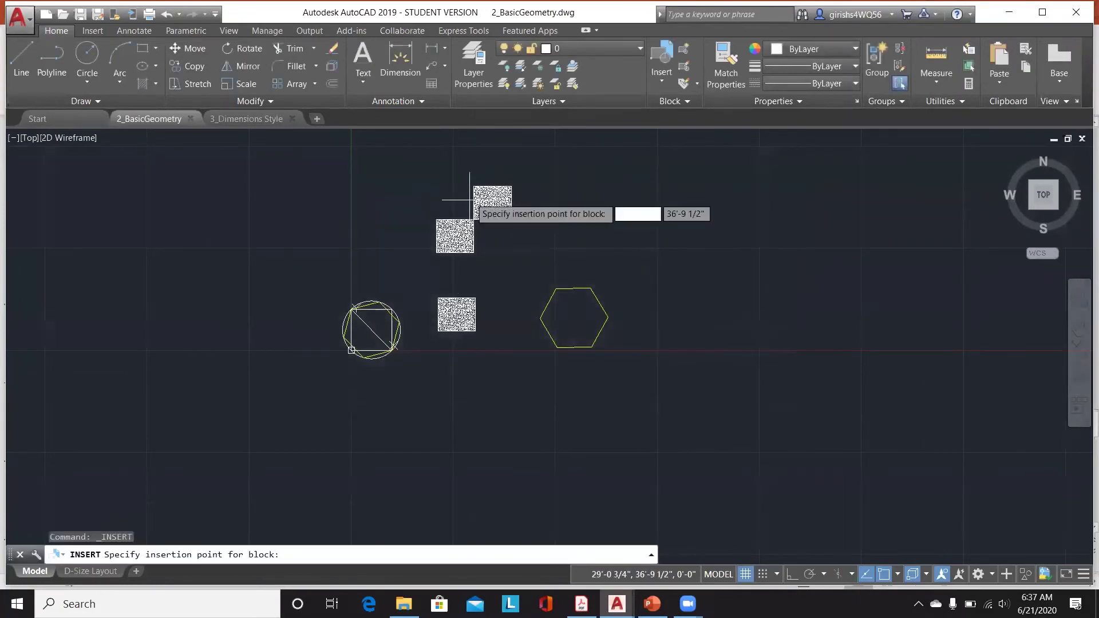
pyautogui.scroll(4, 487, 193)
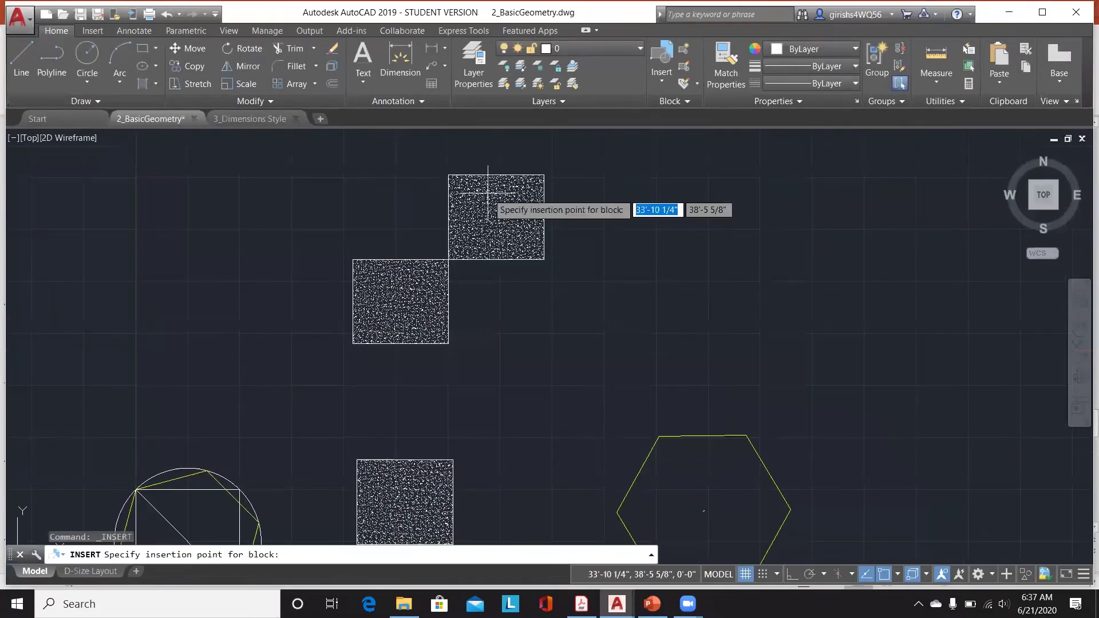
pyautogui.press('Escape')
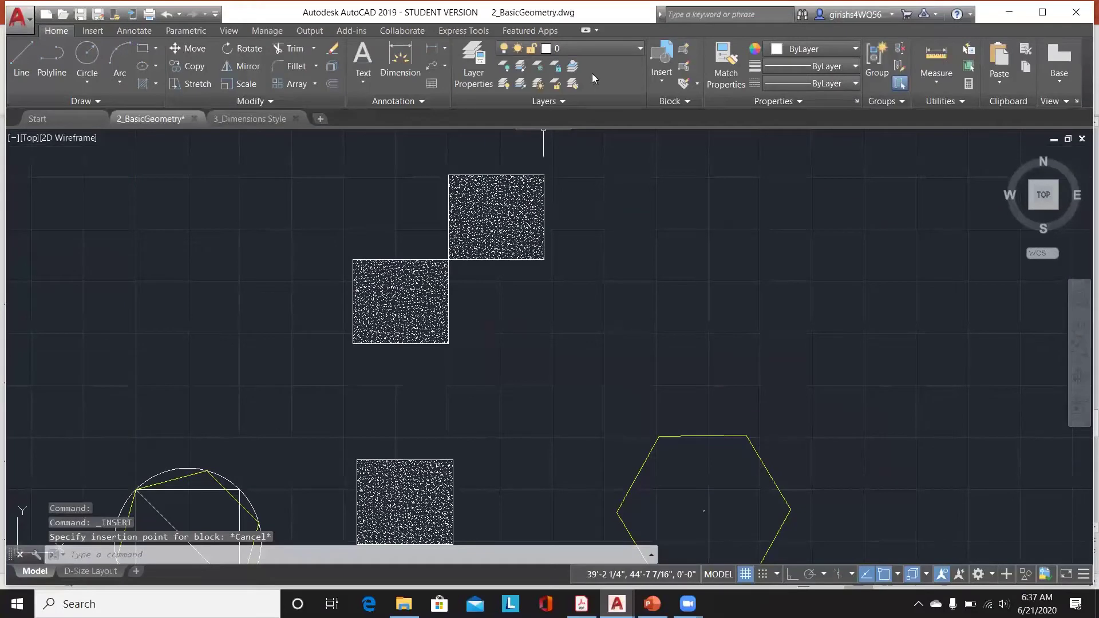
# Step: Insert another CONCRETE COLUMN block in the empty area above the yellow hexagon
pyautogui.click(653, 81)
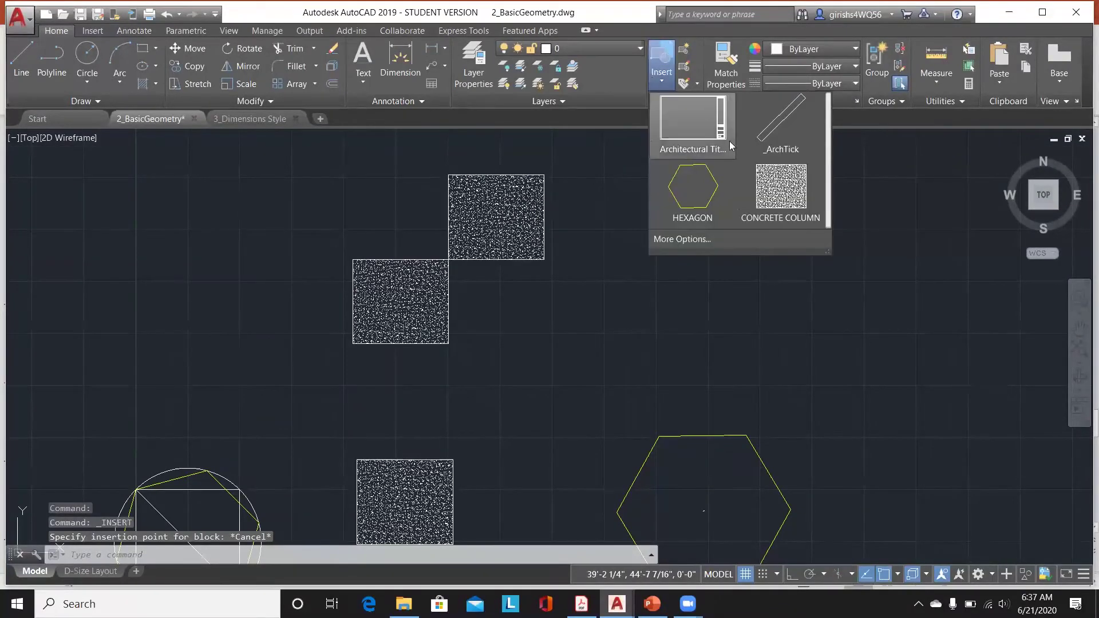
pyautogui.click(780, 189)
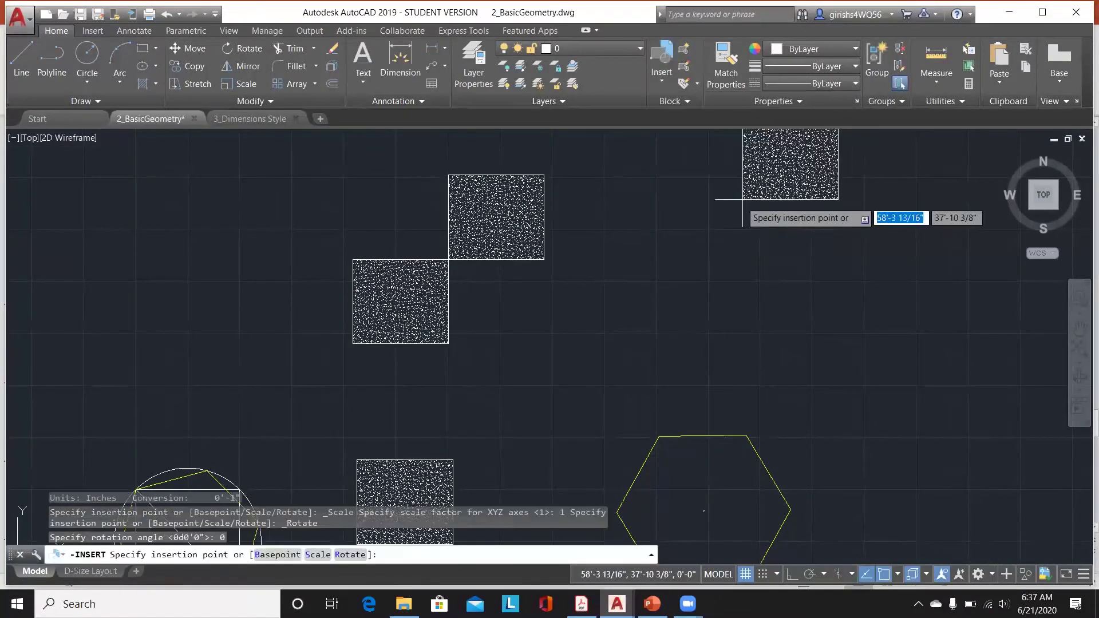
pyautogui.click(723, 229)
pyautogui.press('Escape')
pyautogui.press('Escape')
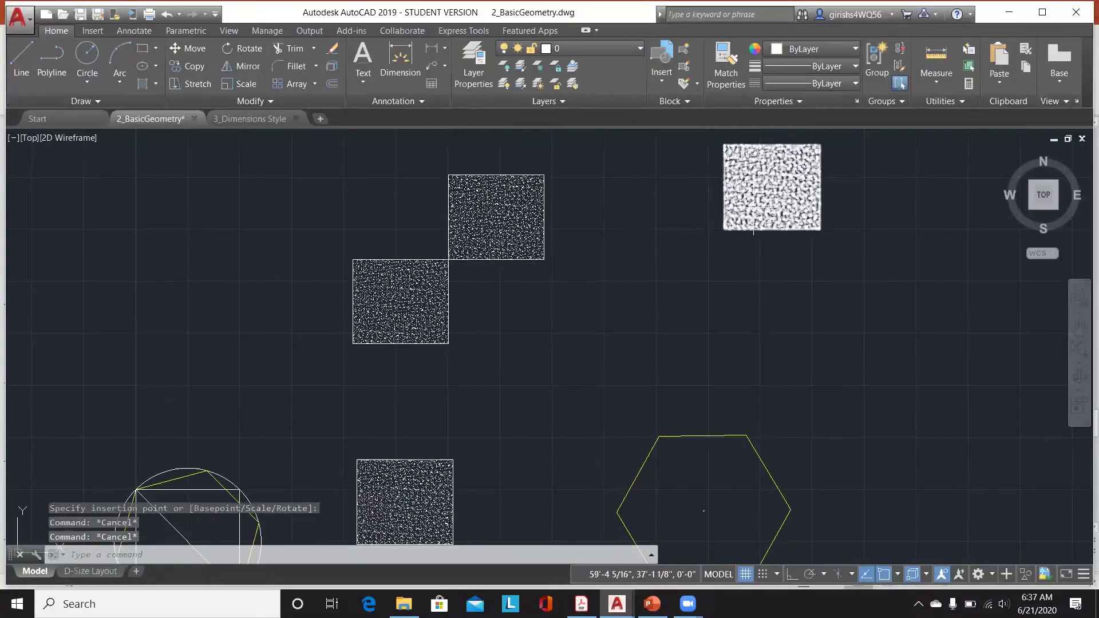
# Step: Delete the CONCRETE COLUMN block above the hexagon and the two corner-touching columns, keeping only the lowest column block
pyautogui.click(753, 228)
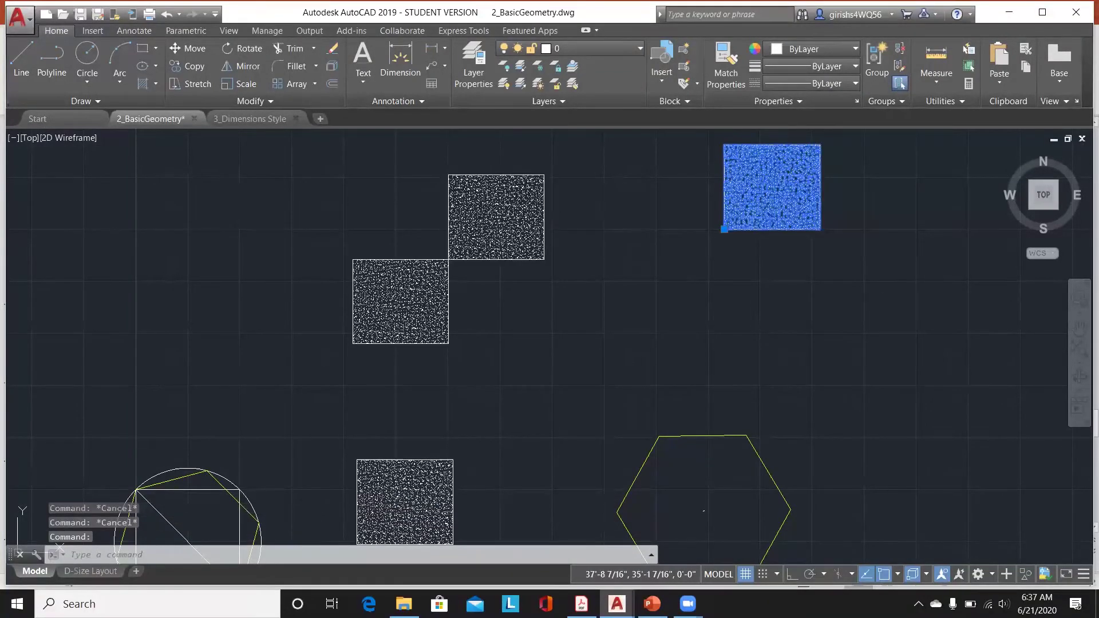
pyautogui.click(527, 228)
pyautogui.press('Delete')
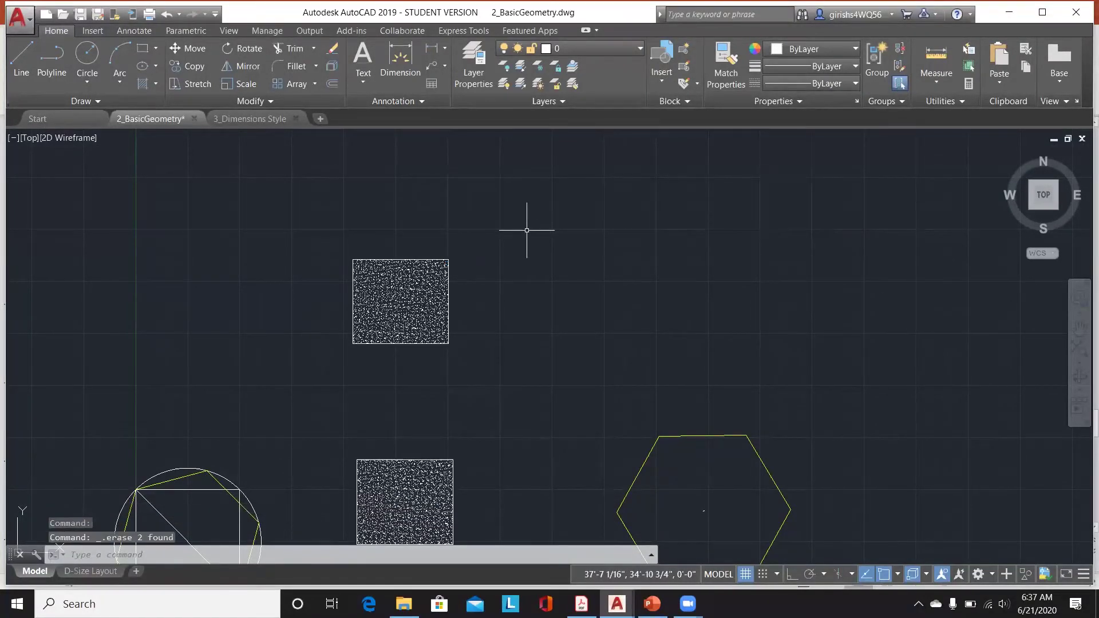
pyautogui.click(436, 256)
pyautogui.press('Delete')
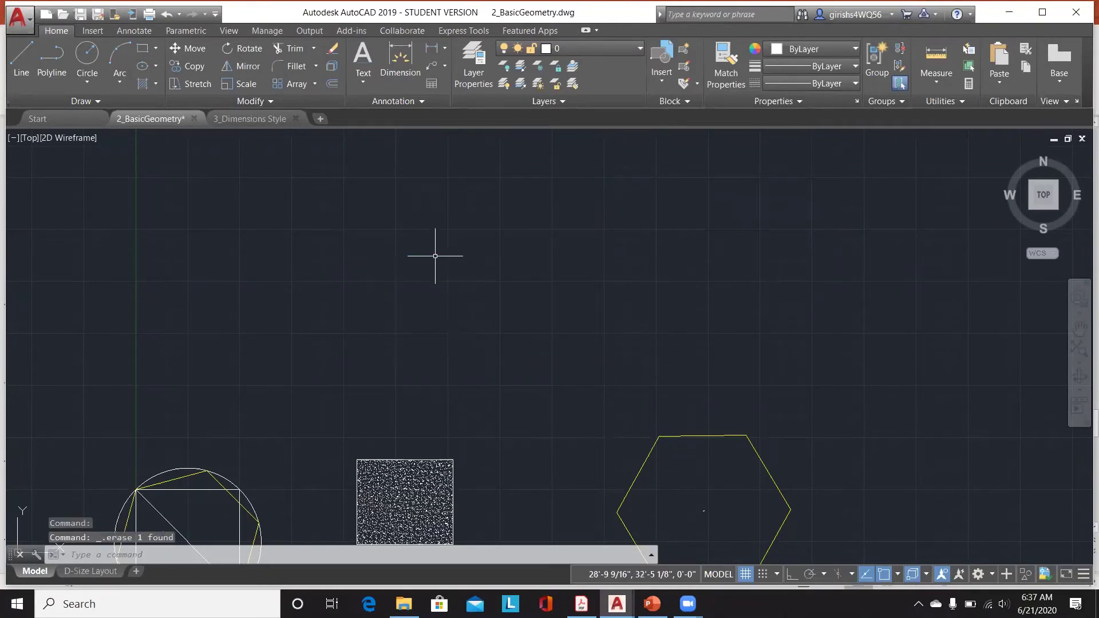
pyautogui.click(678, 101)
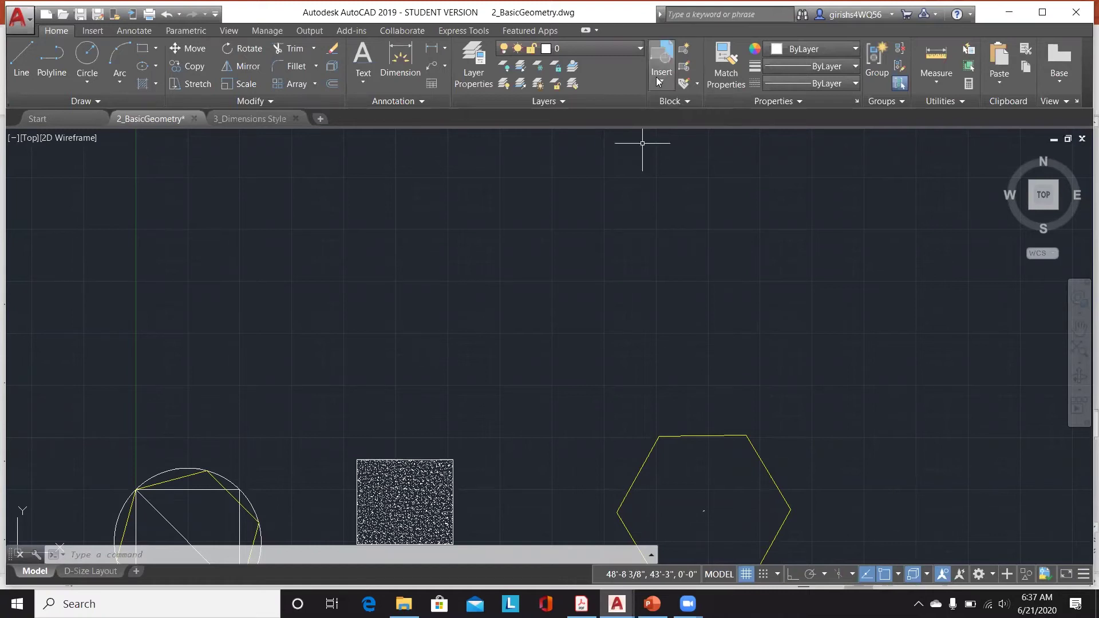
pyautogui.click(334, 291)
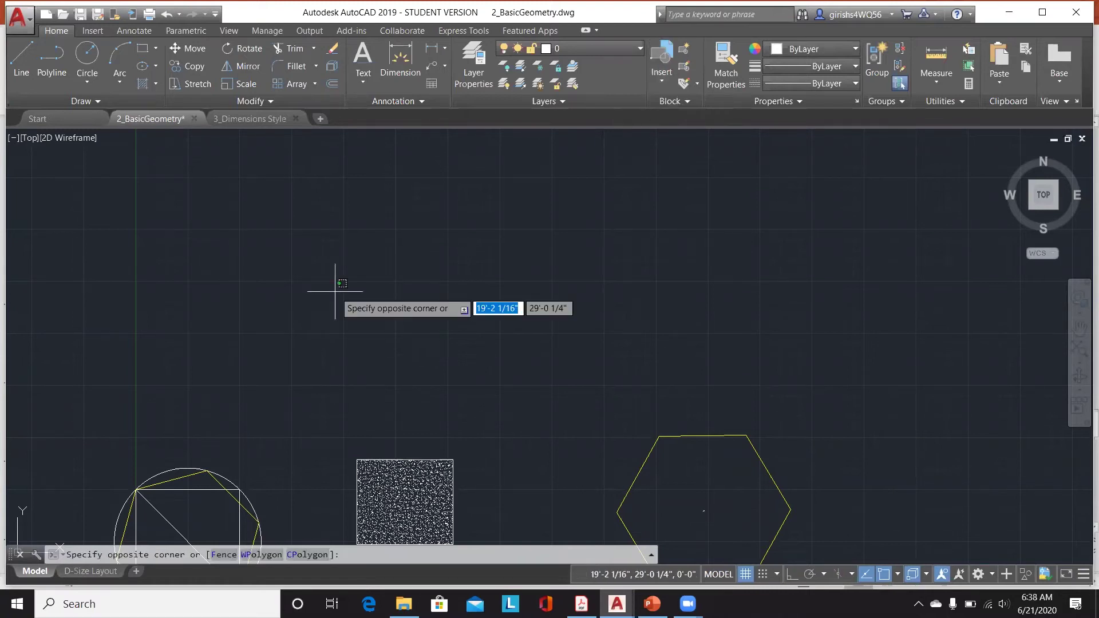
pyautogui.press('Escape')
# Step: Draw a rectangle about 41 ft wide and 21 ft high in the empty area above the column block and hexagon
pyautogui.click(143, 48)
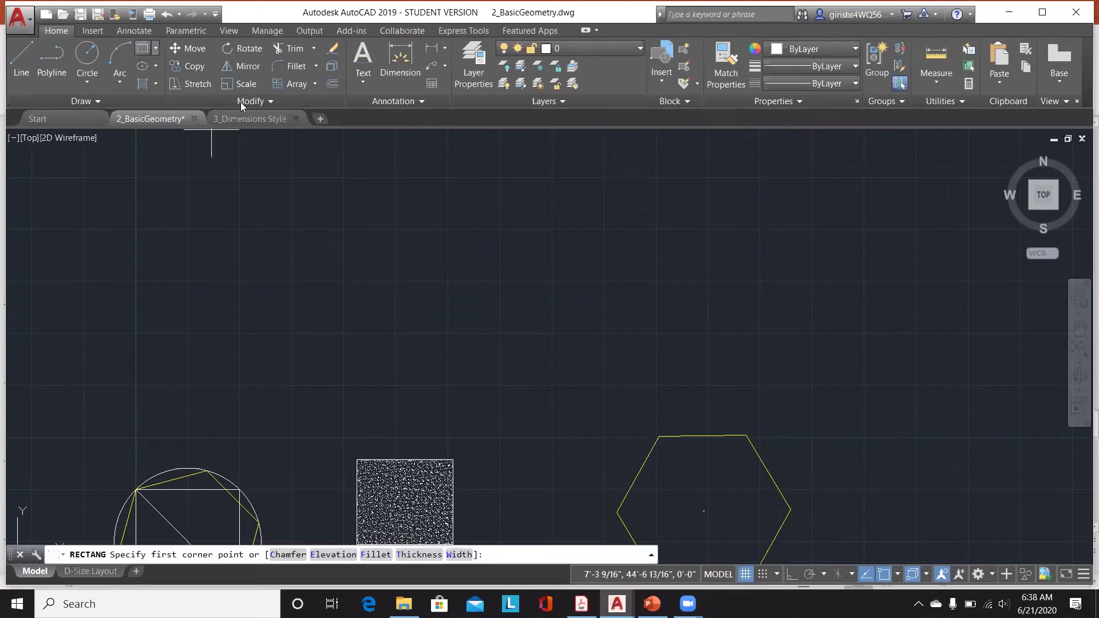
pyautogui.click(381, 177)
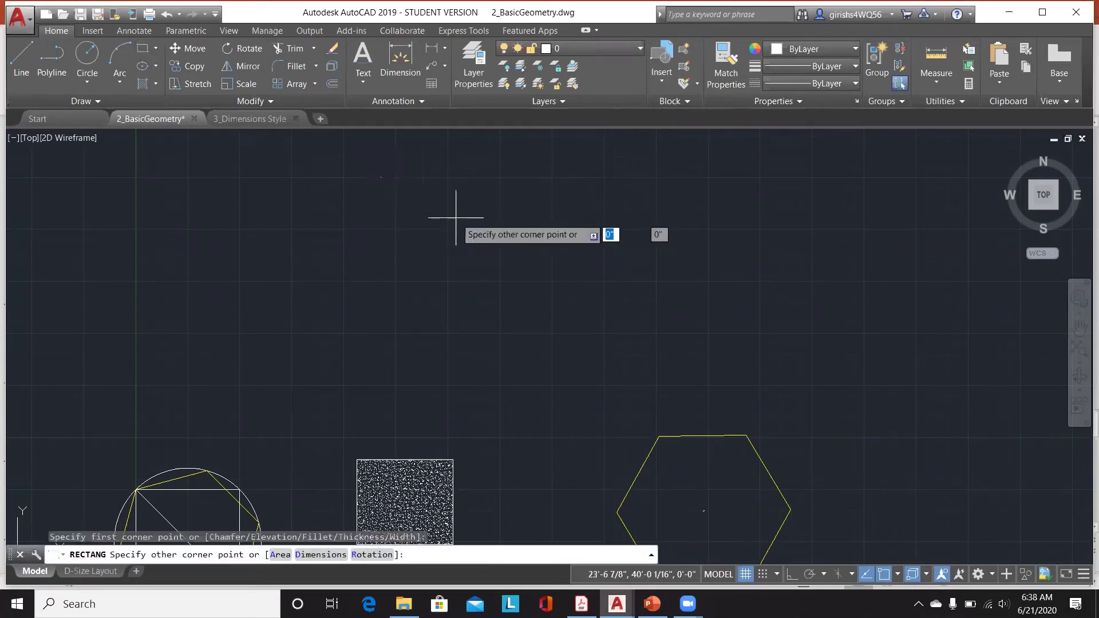
pyautogui.click(805, 392)
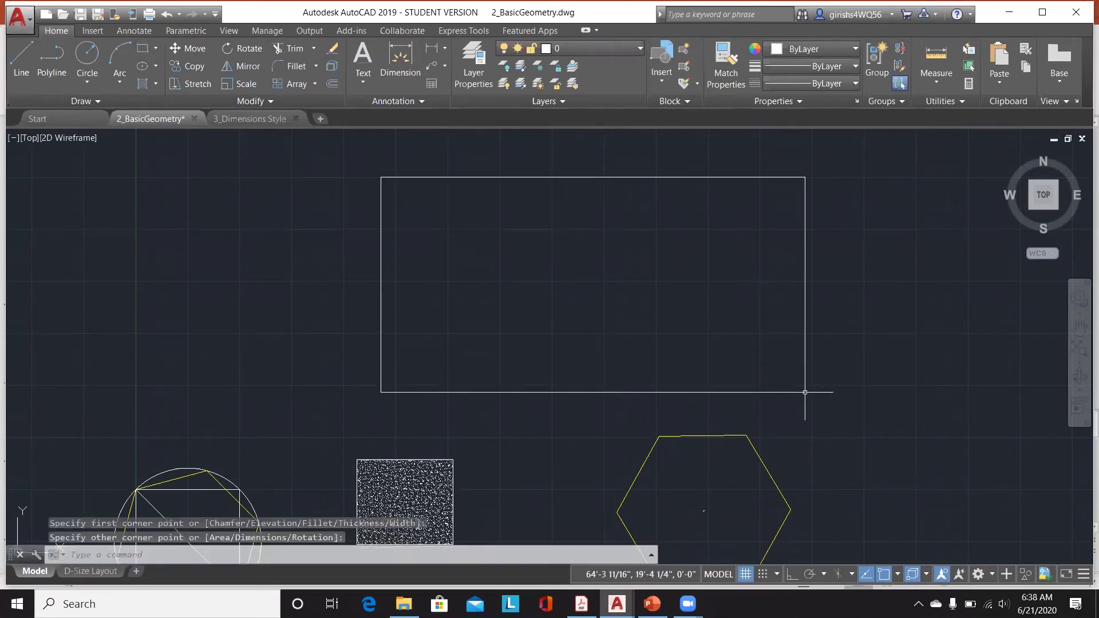
# Step: Draw small column rectangles, about 2'-5" by 2', inside the upper-left and lower-left corners of the large rectangle
pyautogui.click(144, 48)
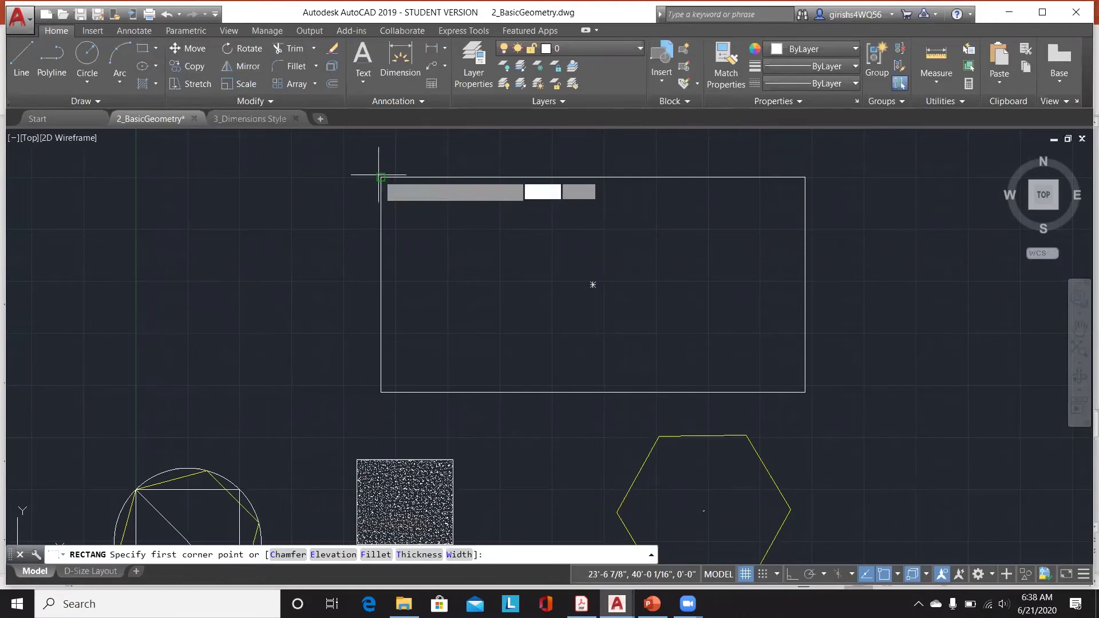
pyautogui.click(381, 177)
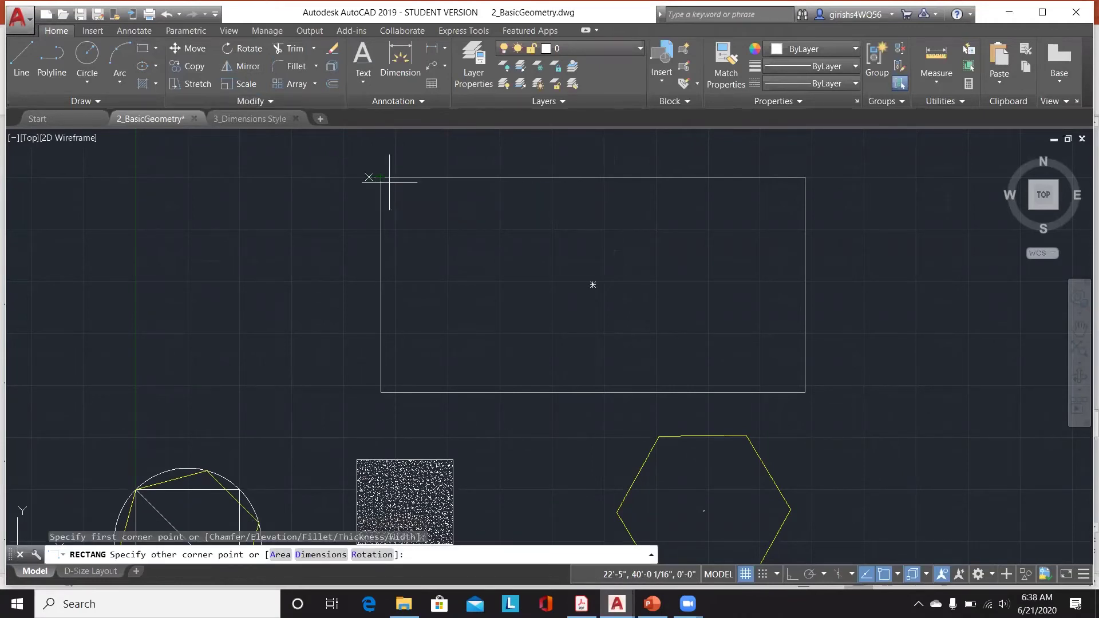
pyautogui.click(405, 199)
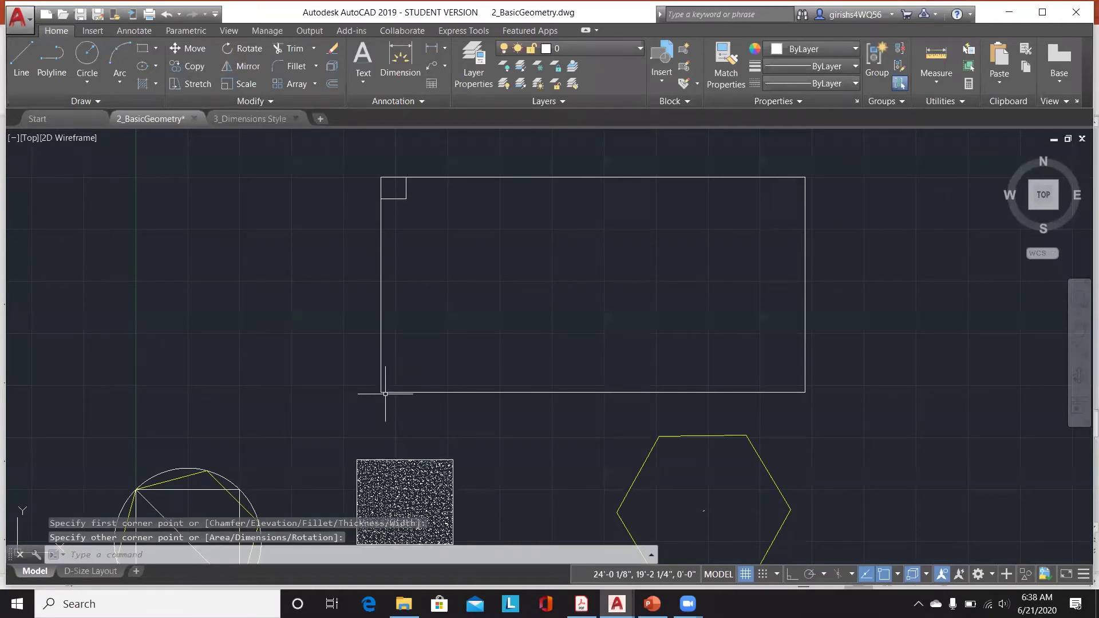
pyautogui.click(141, 49)
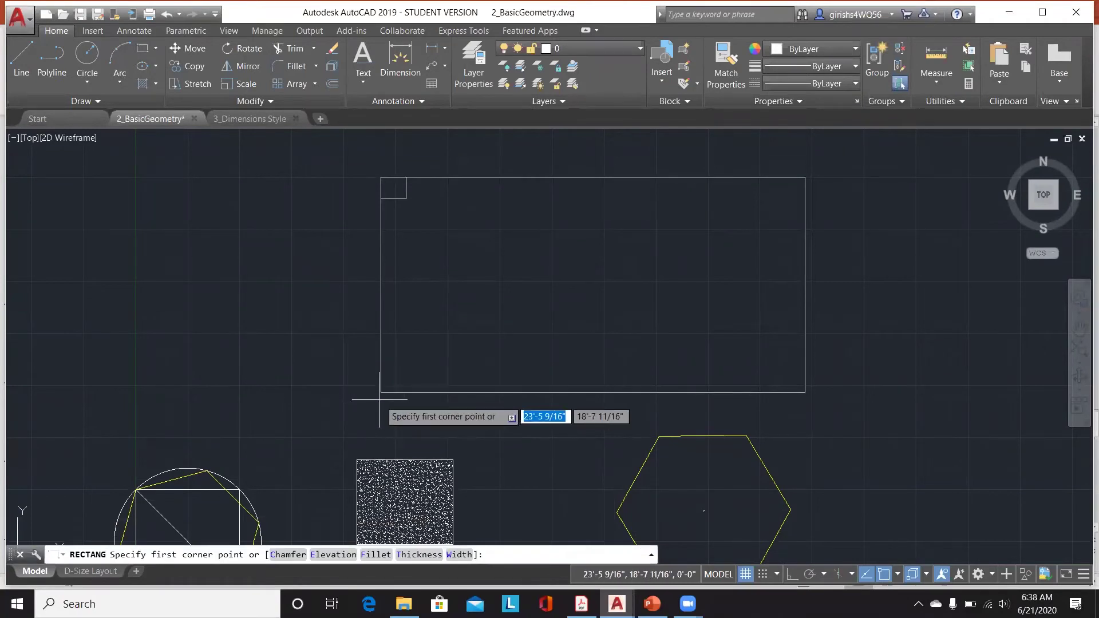
pyautogui.click(381, 393)
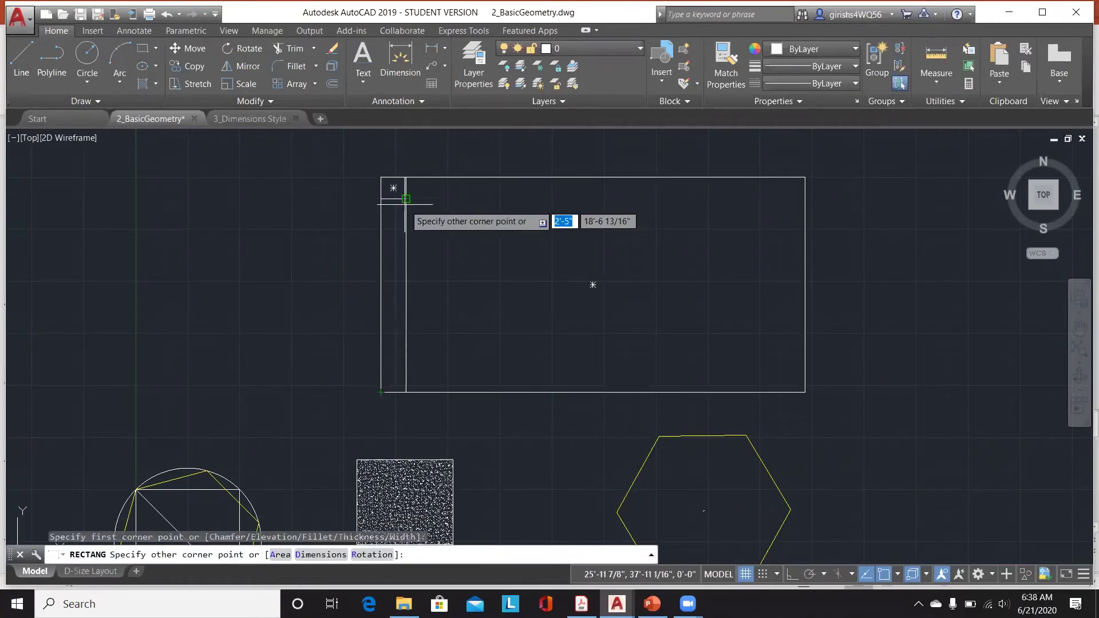
pyautogui.click(403, 372)
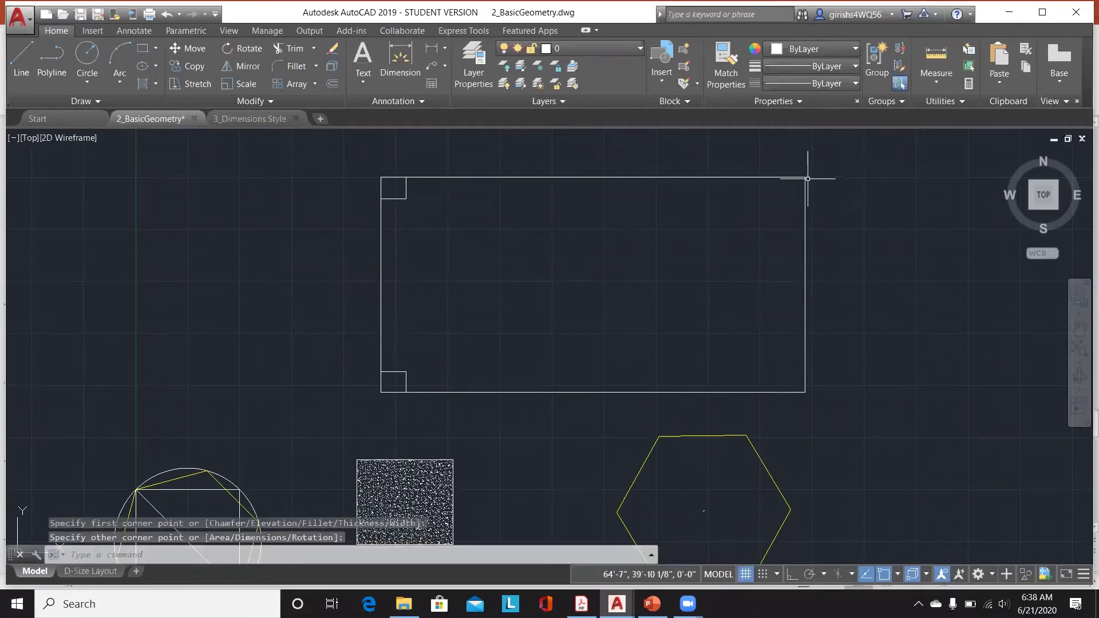
# Step: Draw small column rectangles, about 2'-2" by 2', inside the upper-right and lower-right corners of the large rectangle, aligned with the left ones
pyautogui.click(144, 50)
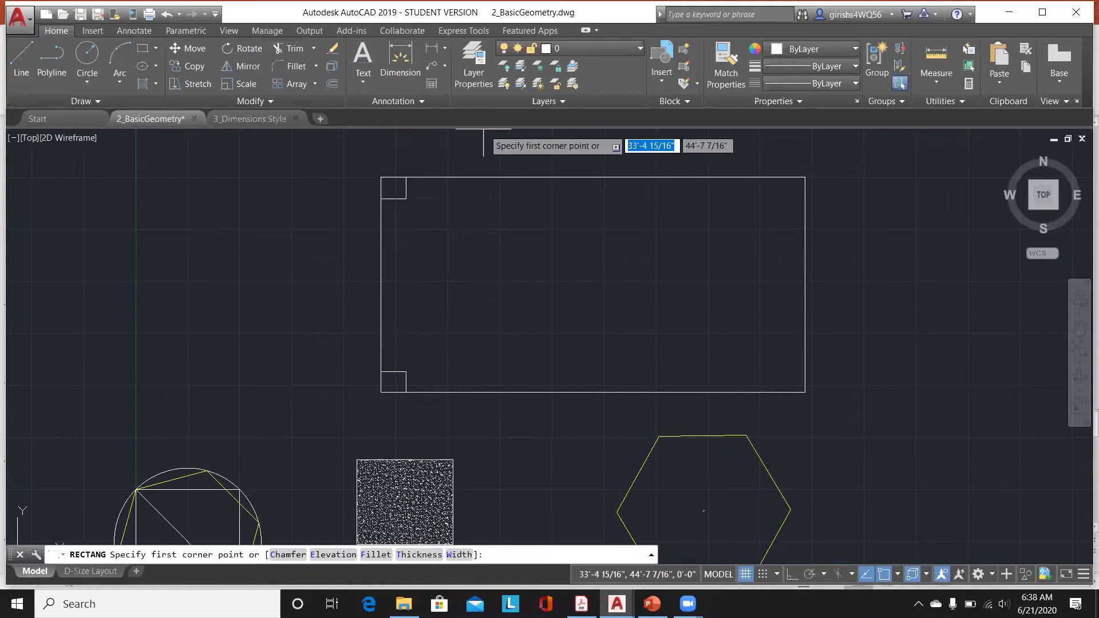
pyautogui.click(805, 177)
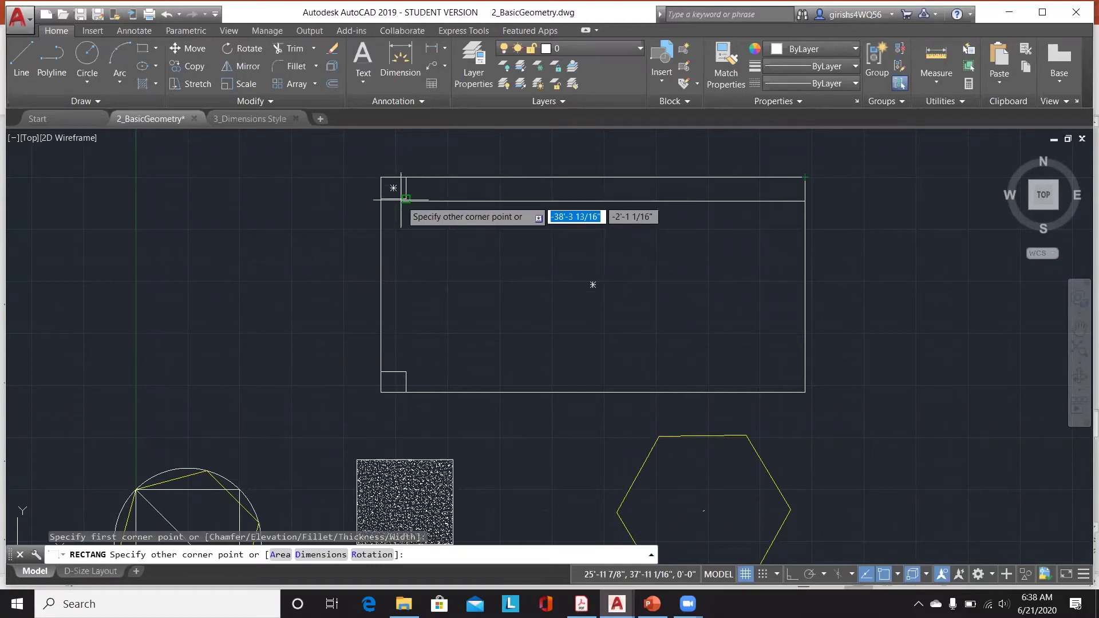
pyautogui.click(782, 199)
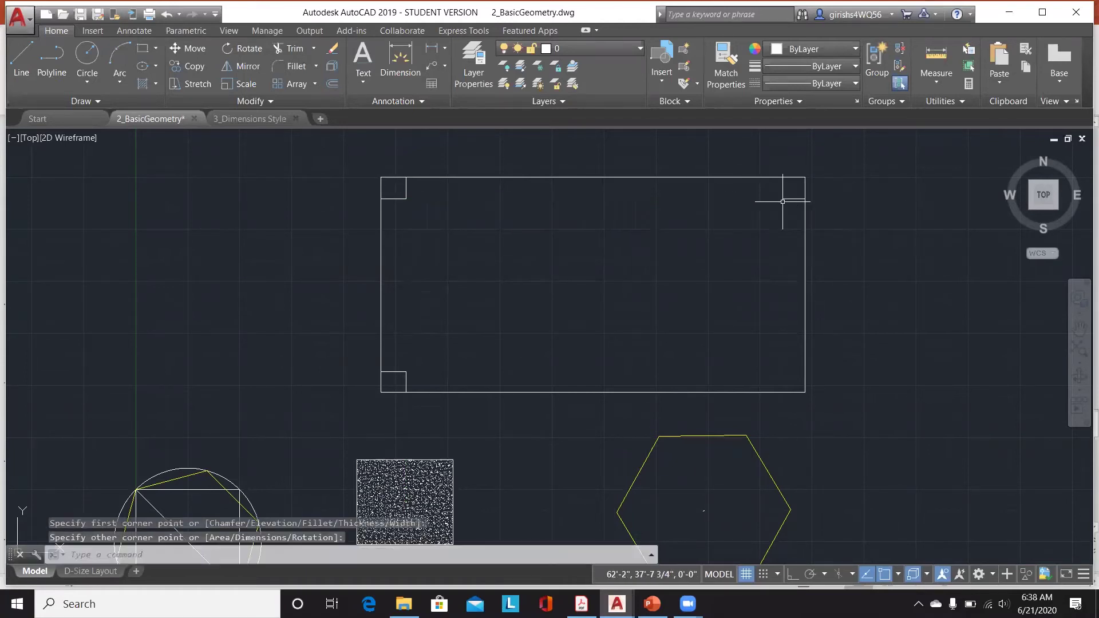
pyautogui.click(143, 50)
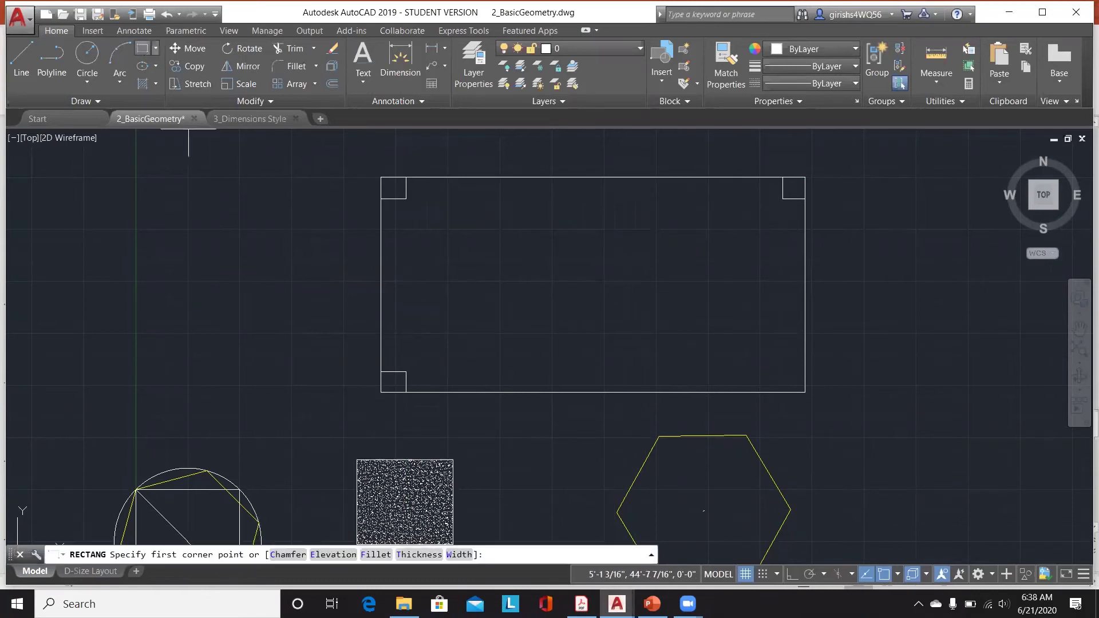
pyautogui.click(805, 392)
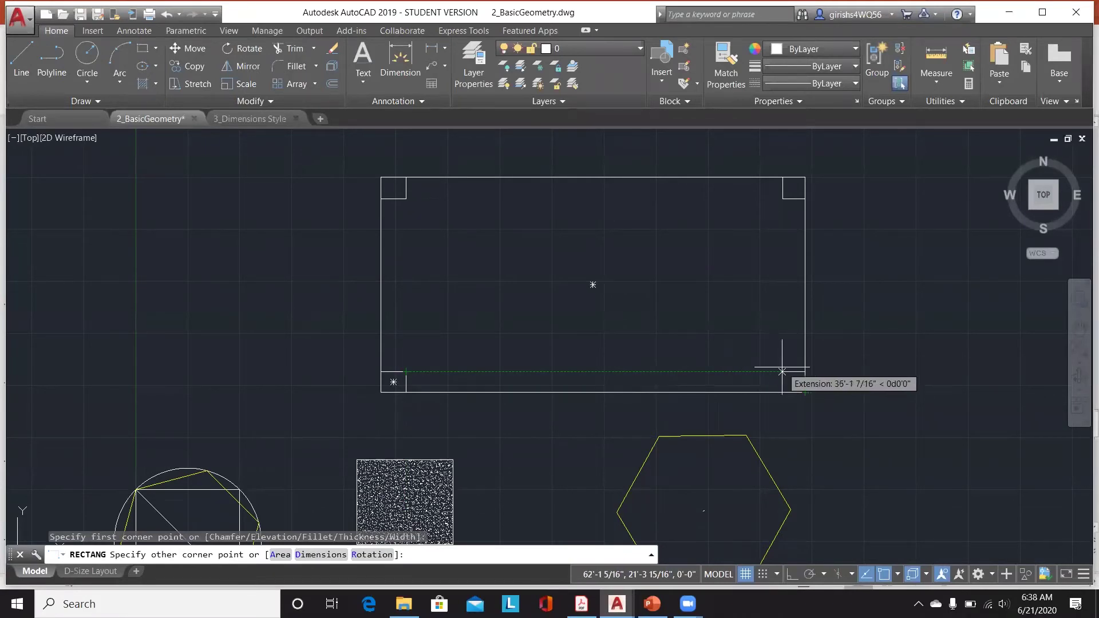
pyautogui.moveTo(782, 199)
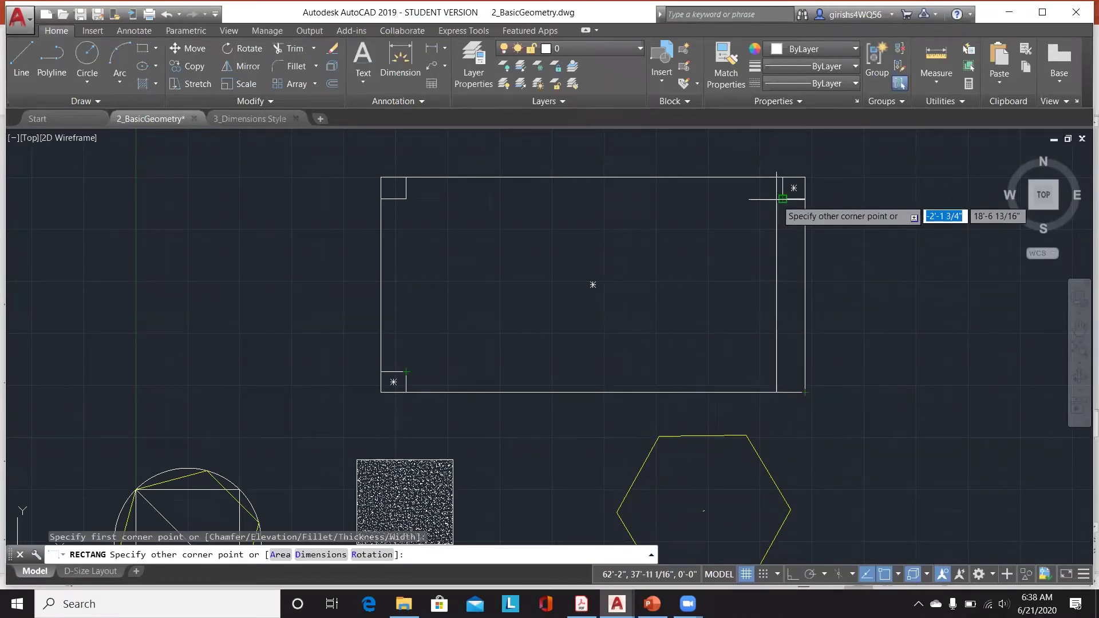
pyautogui.click(781, 370)
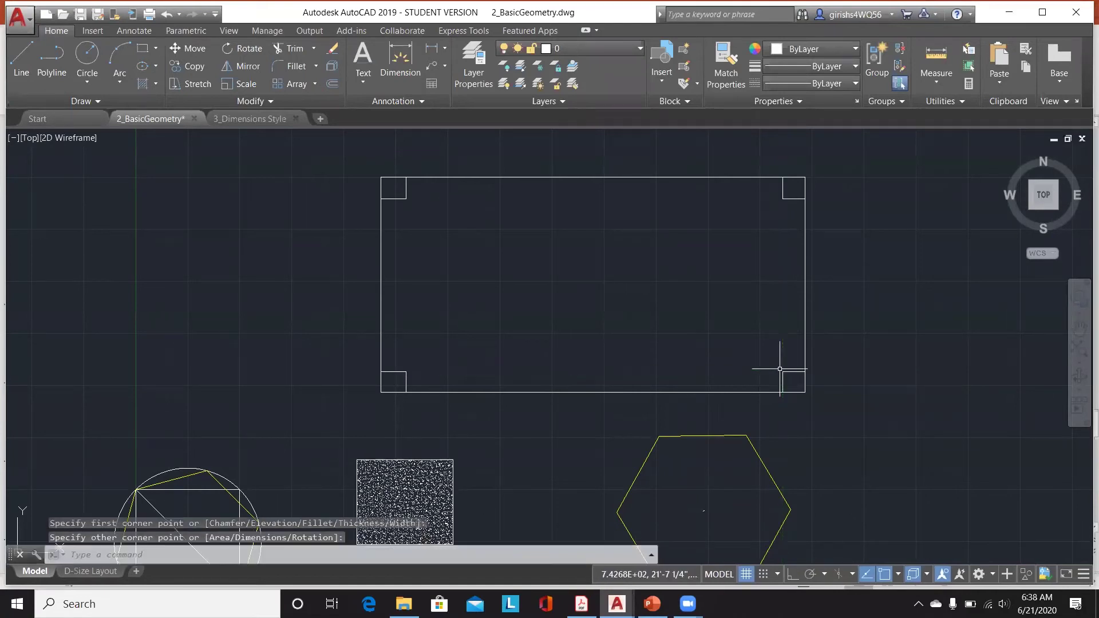
# Step: Hatch the four corner column rectangles of the large rectangle with the AR-CONC pattern at scale 1
pyautogui.click(155, 84)
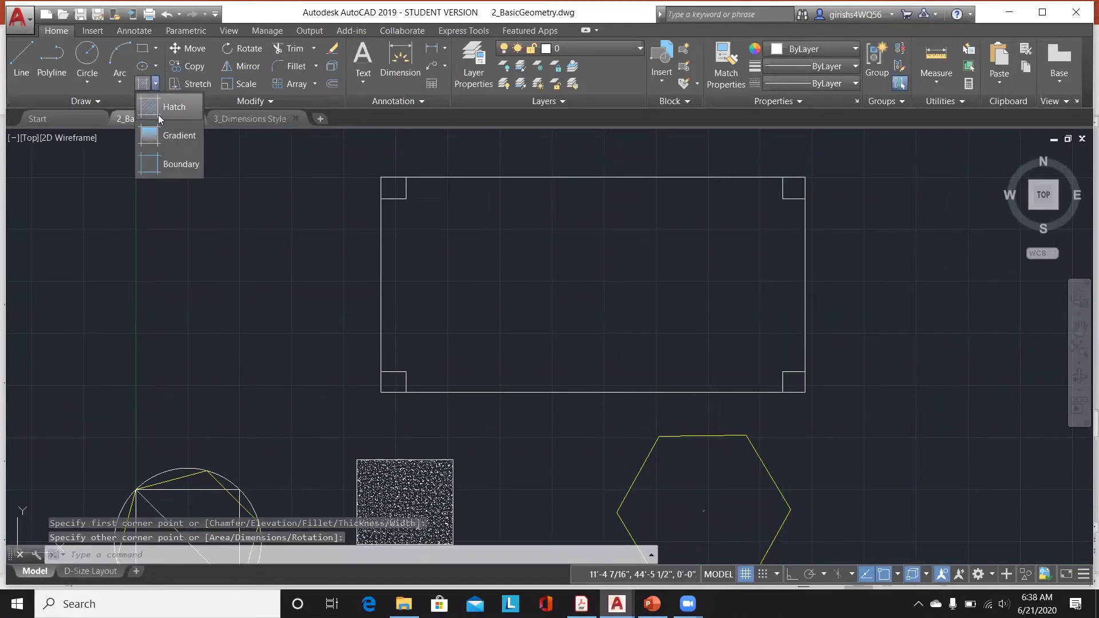
pyautogui.click(157, 114)
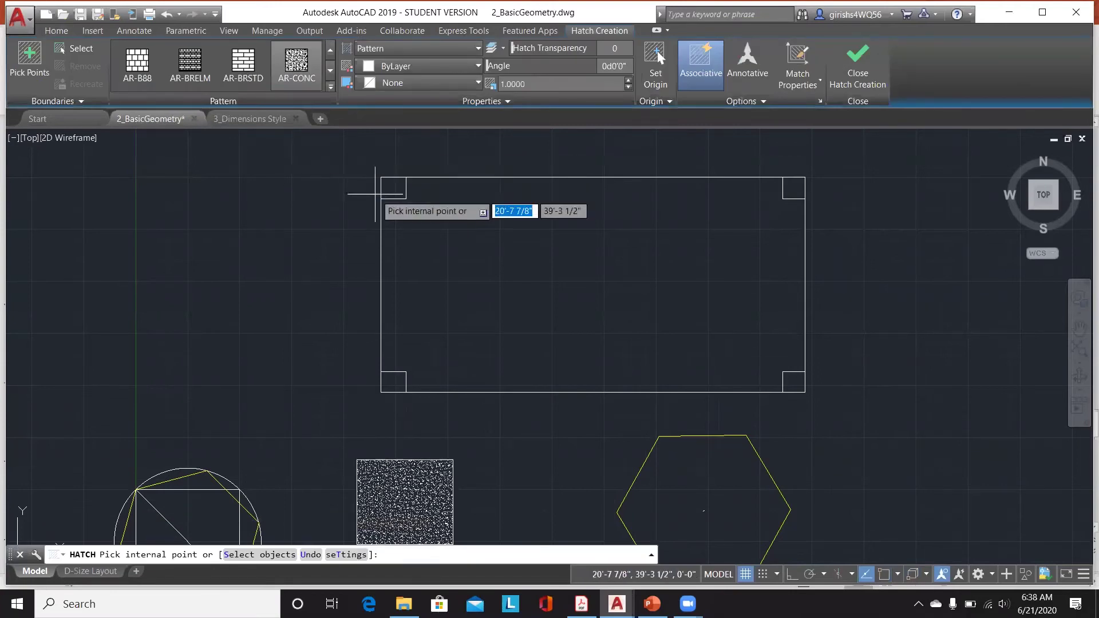
pyautogui.click(398, 194)
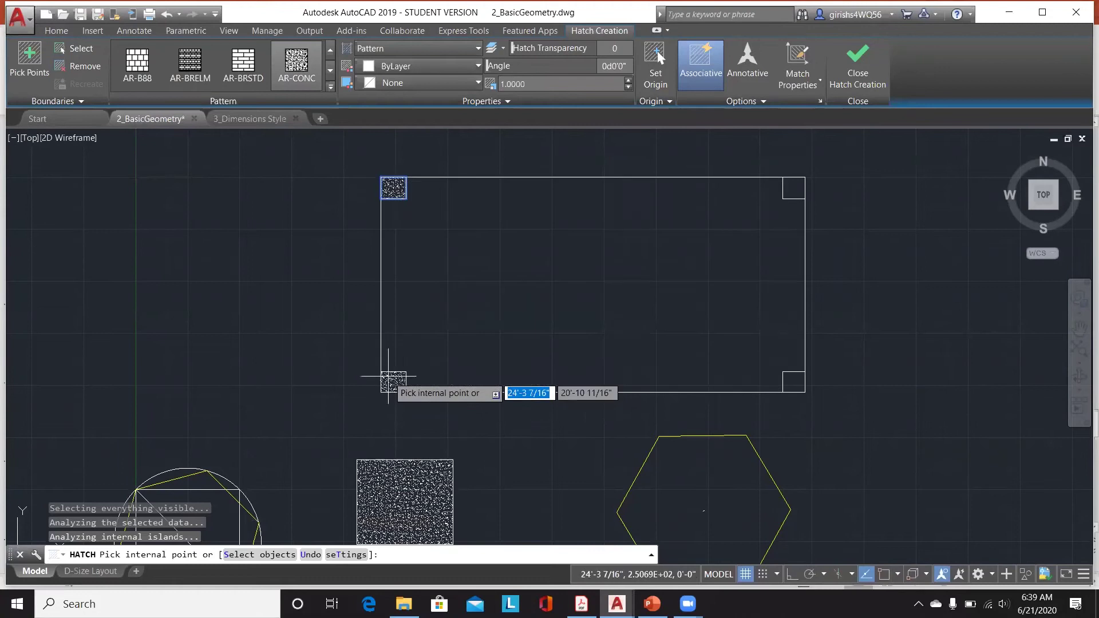
pyautogui.click(389, 377)
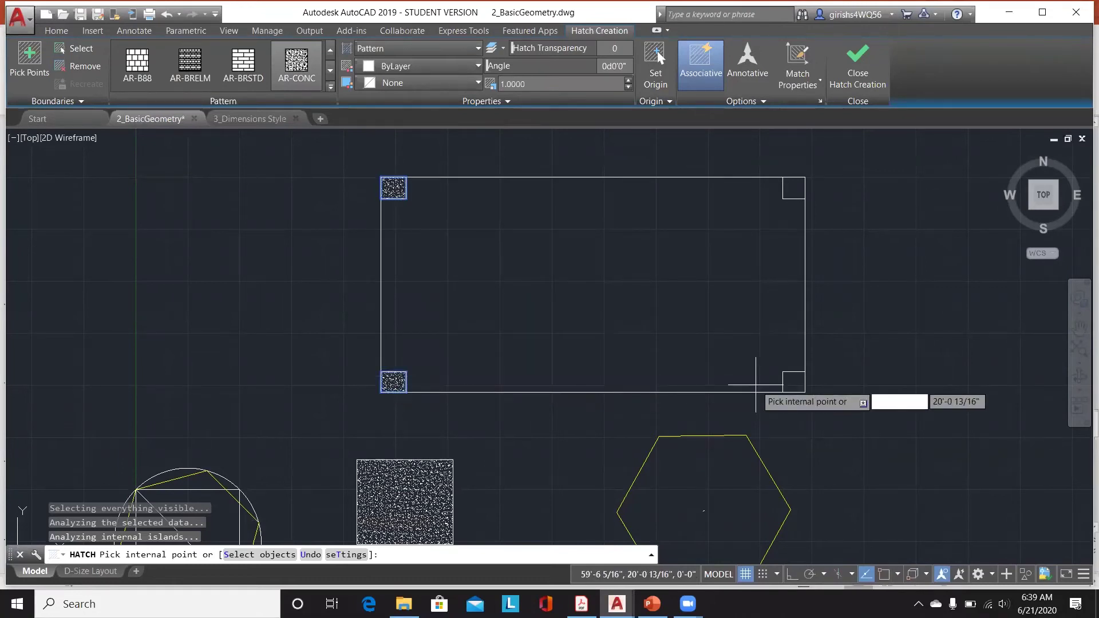
pyautogui.click(795, 379)
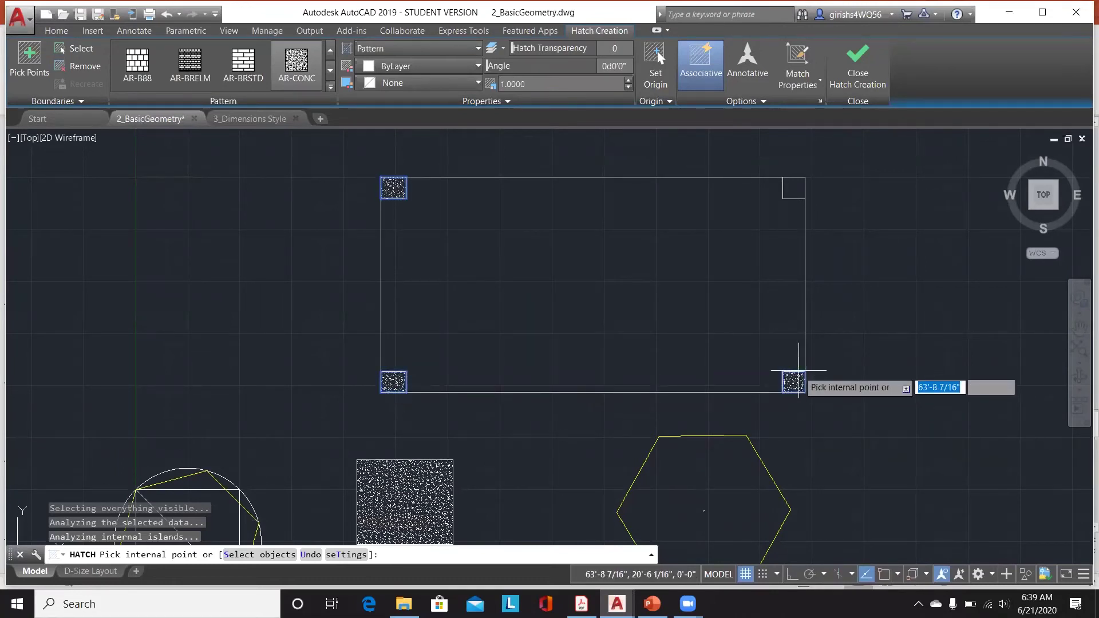
pyautogui.click(797, 180)
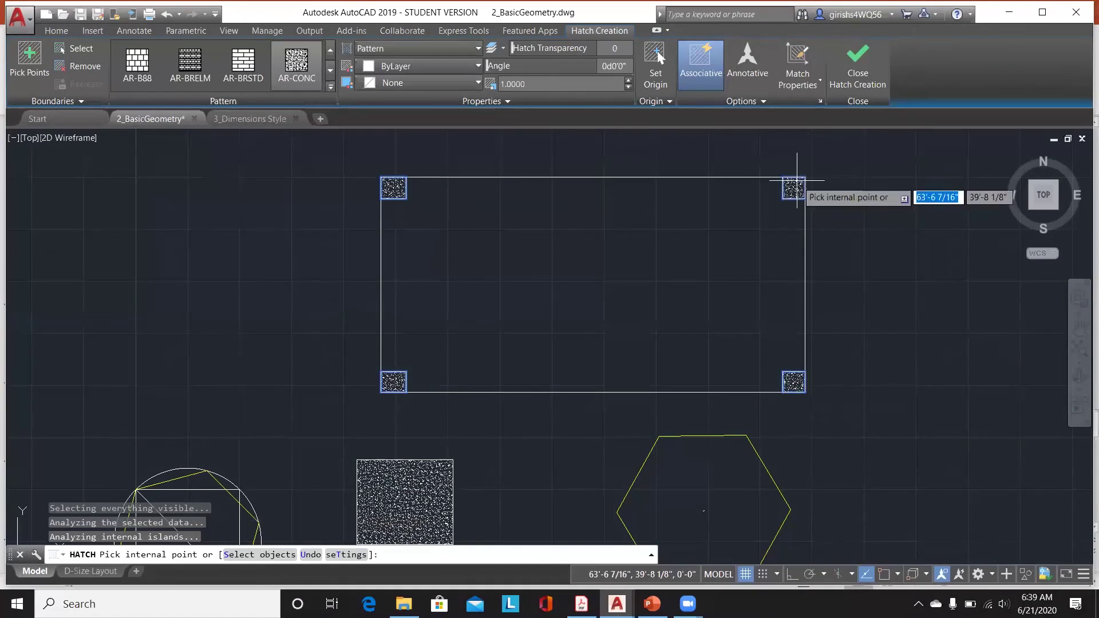
pyautogui.click(855, 82)
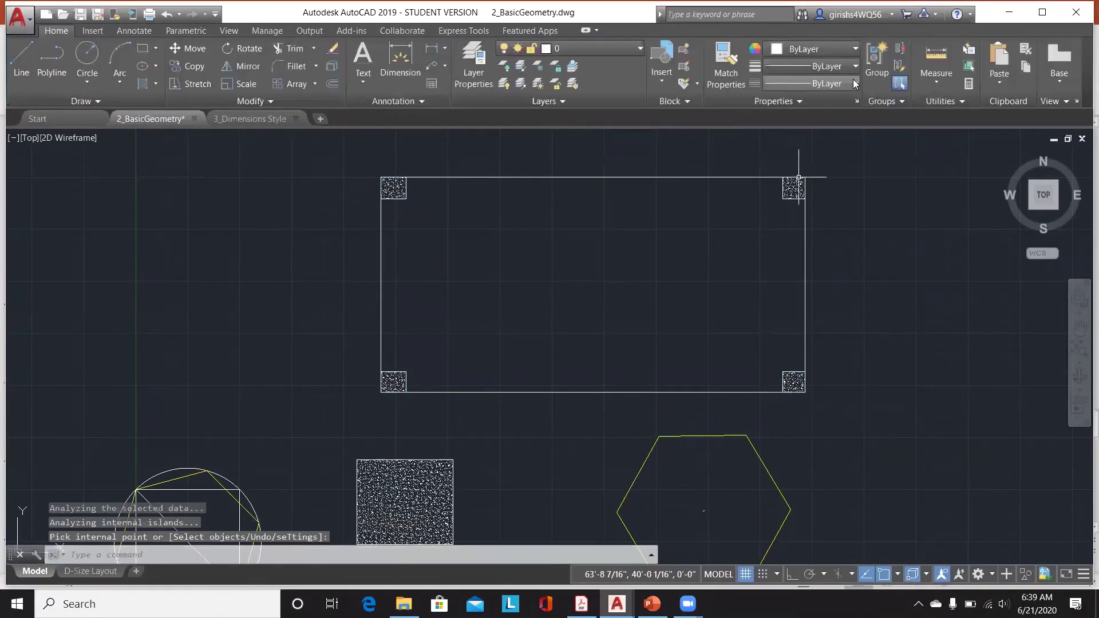
# Step: Set up a block definition named FLOOR PLAN from the large rectangle and its hatched columns, with the base point at the left edge's midpoint
pyautogui.click(341, 150)
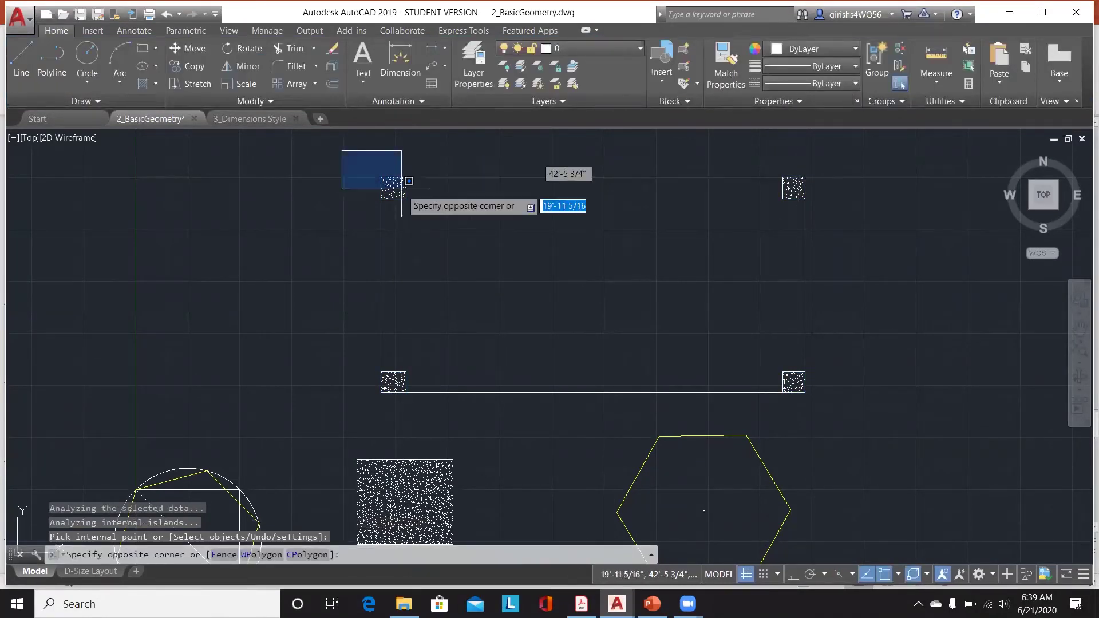
pyautogui.click(866, 403)
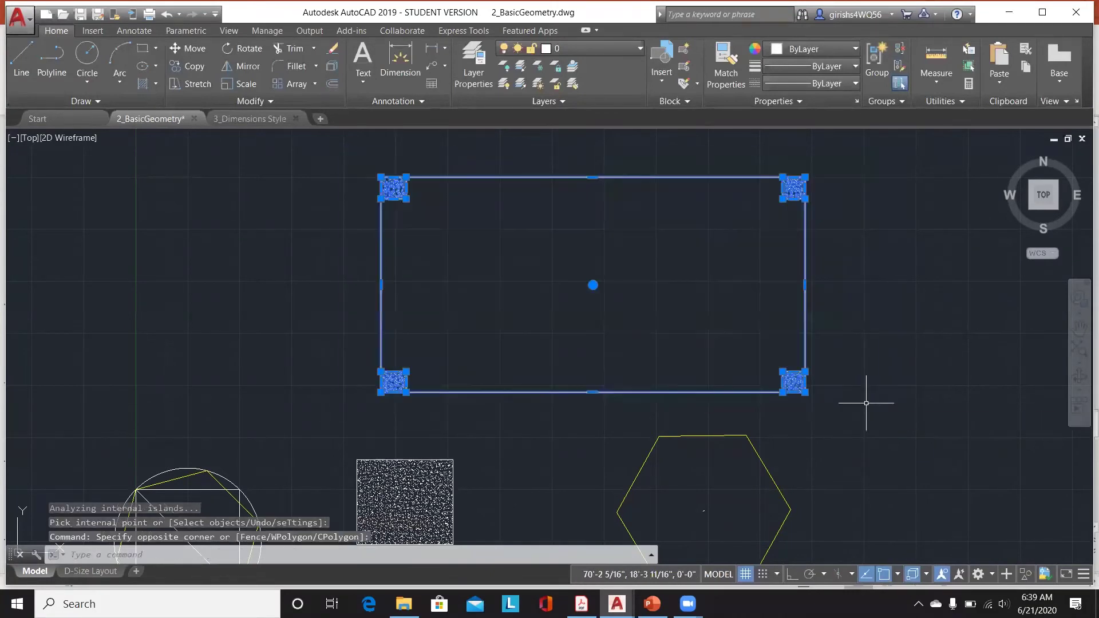
pyautogui.click(683, 54)
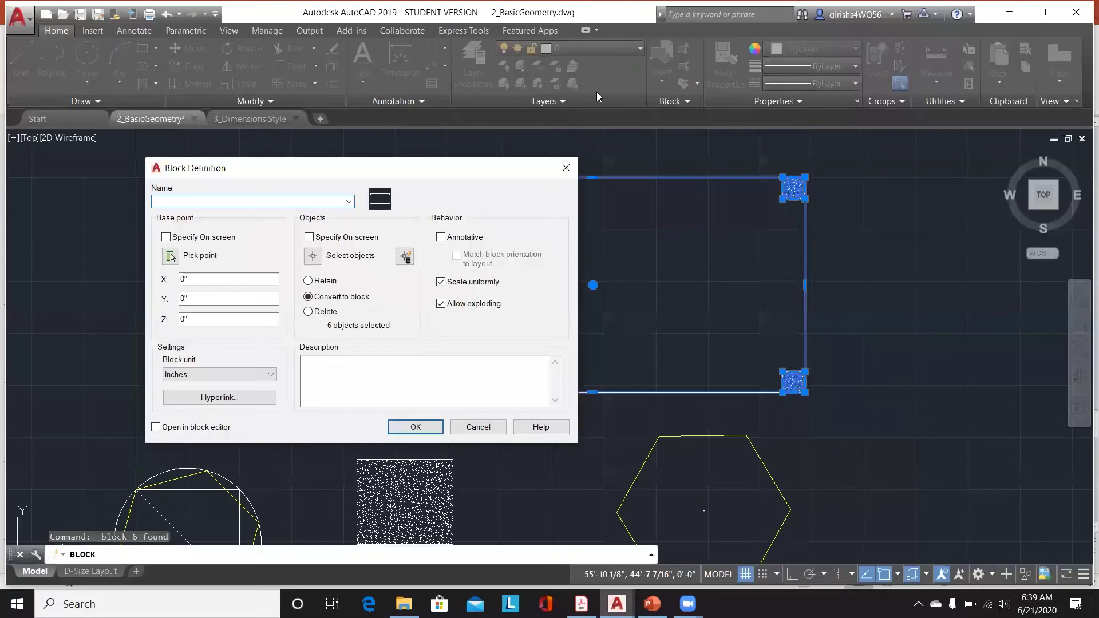
pyautogui.write('FLOOR PLAN')
pyautogui.click(170, 258)
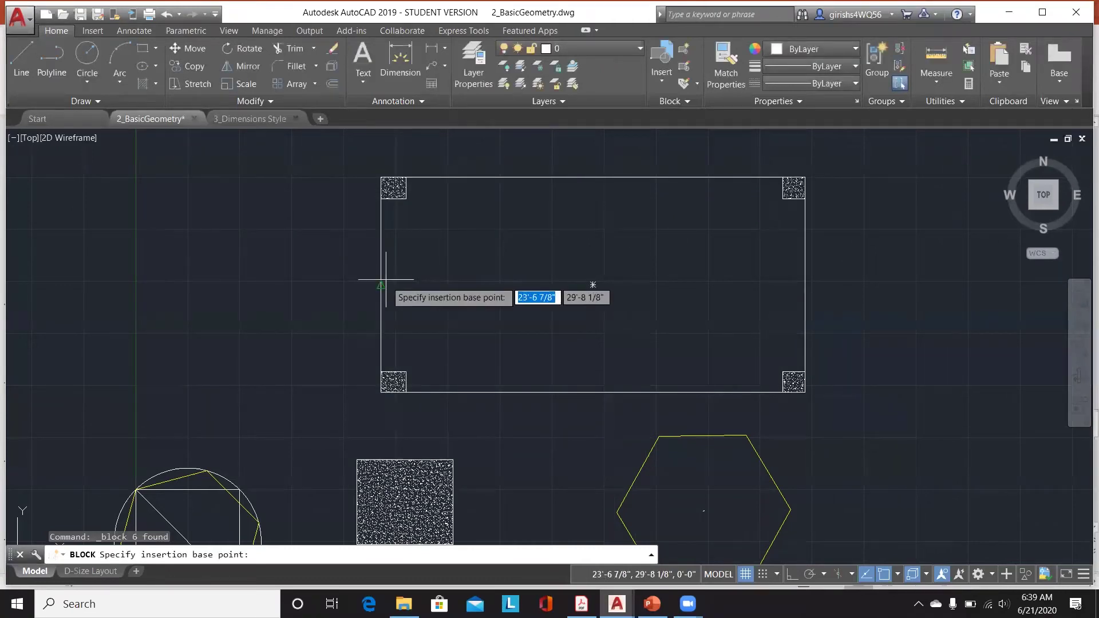
pyautogui.click(386, 286)
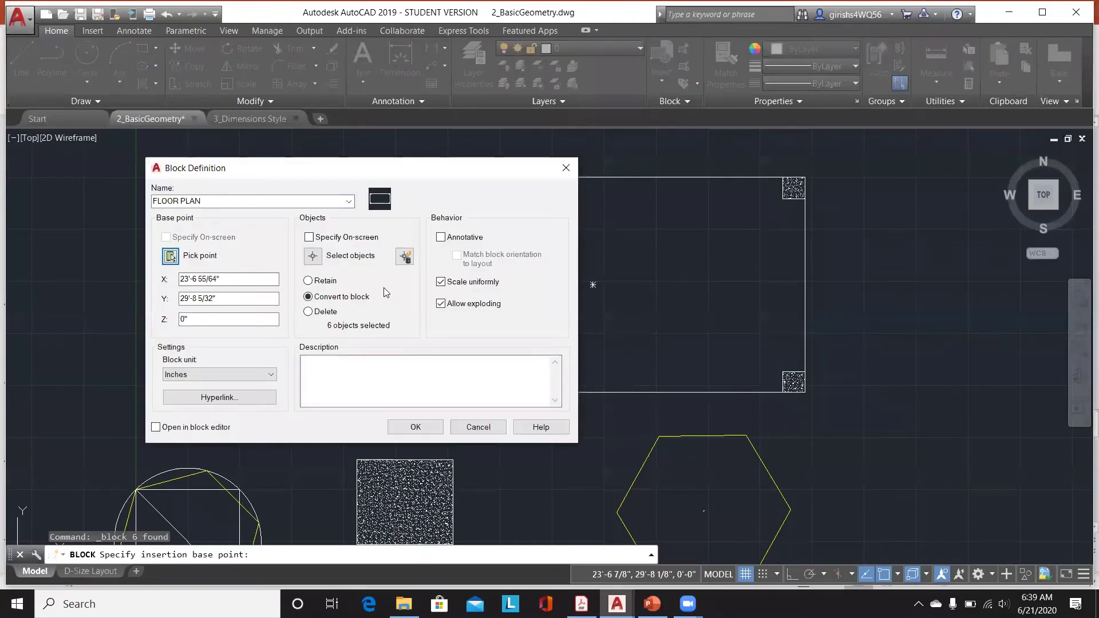
# Step: Create the FLOOR PLAN block with opening in the block editor enabled, and close the Block Editor
pyautogui.click(157, 428)
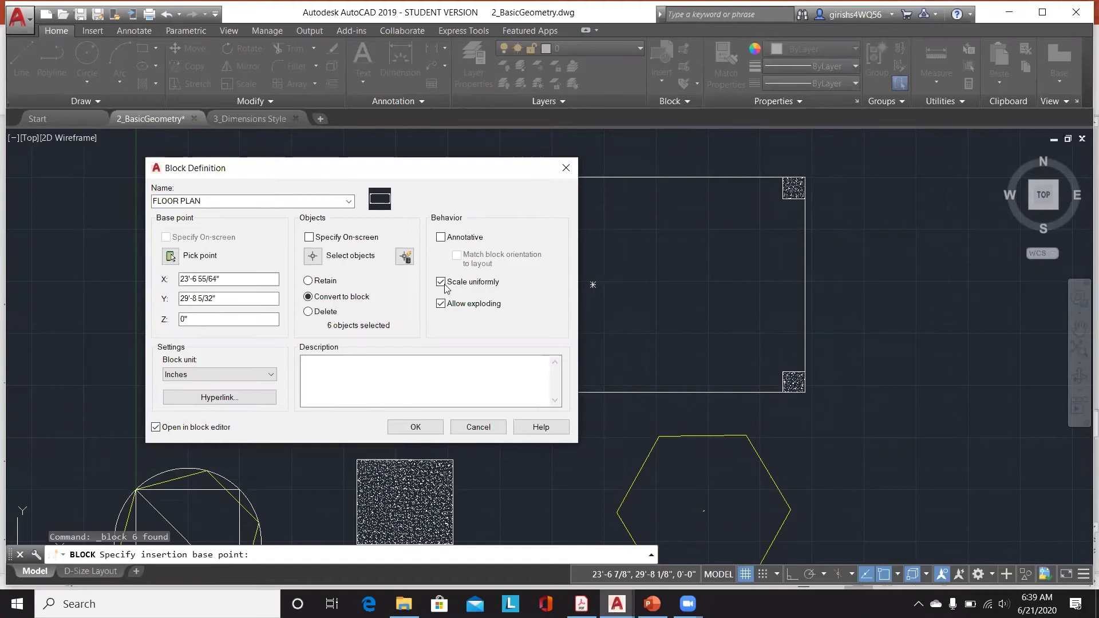
pyautogui.click(434, 428)
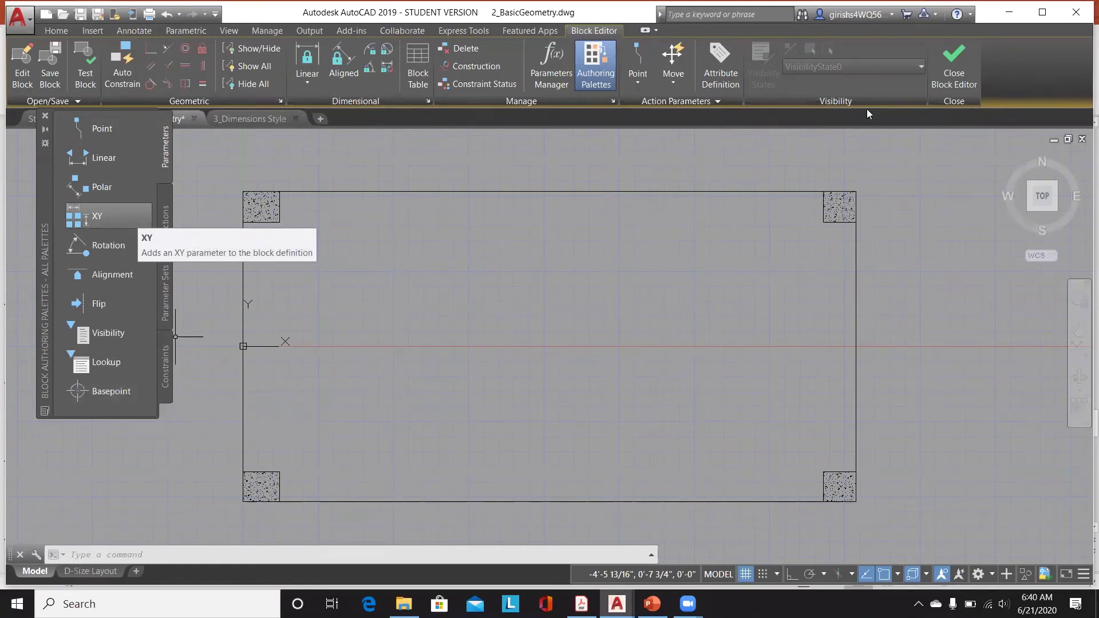
pyautogui.click(949, 67)
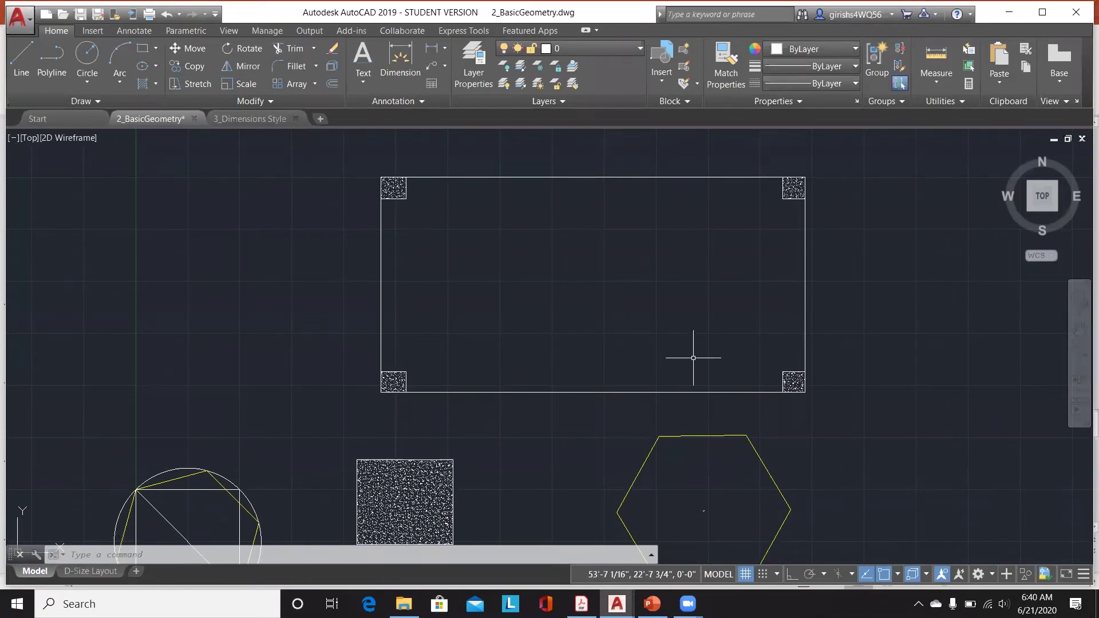
# Step: Start the WBLOCK command and choose the existing FLOOR PLAN block as the source
pyautogui.scroll(-1, 399, 274)
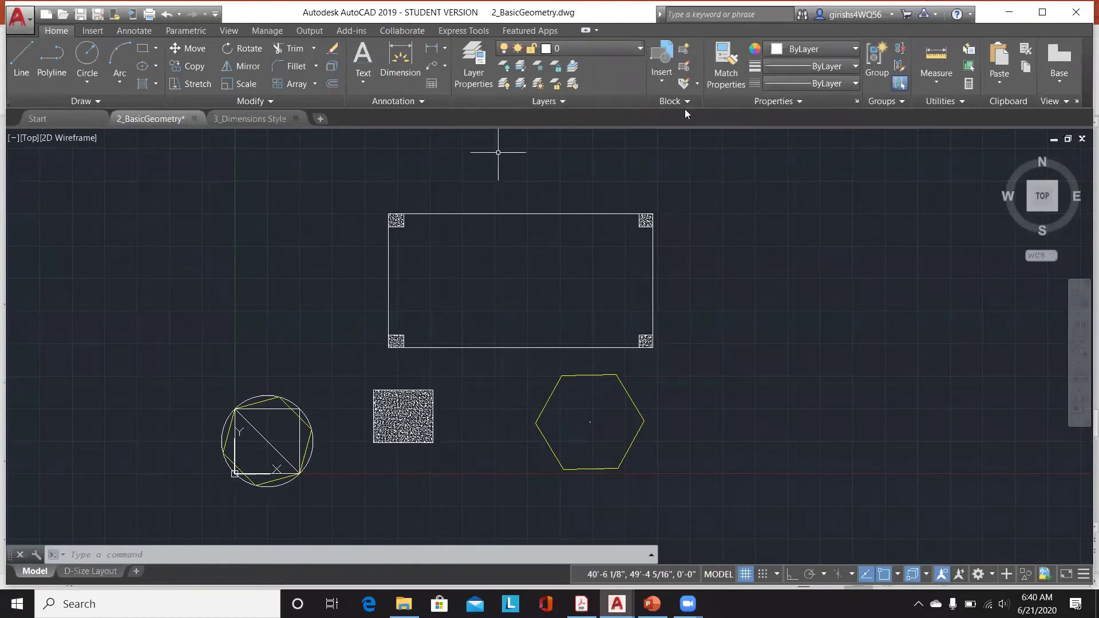
pyautogui.click(655, 97)
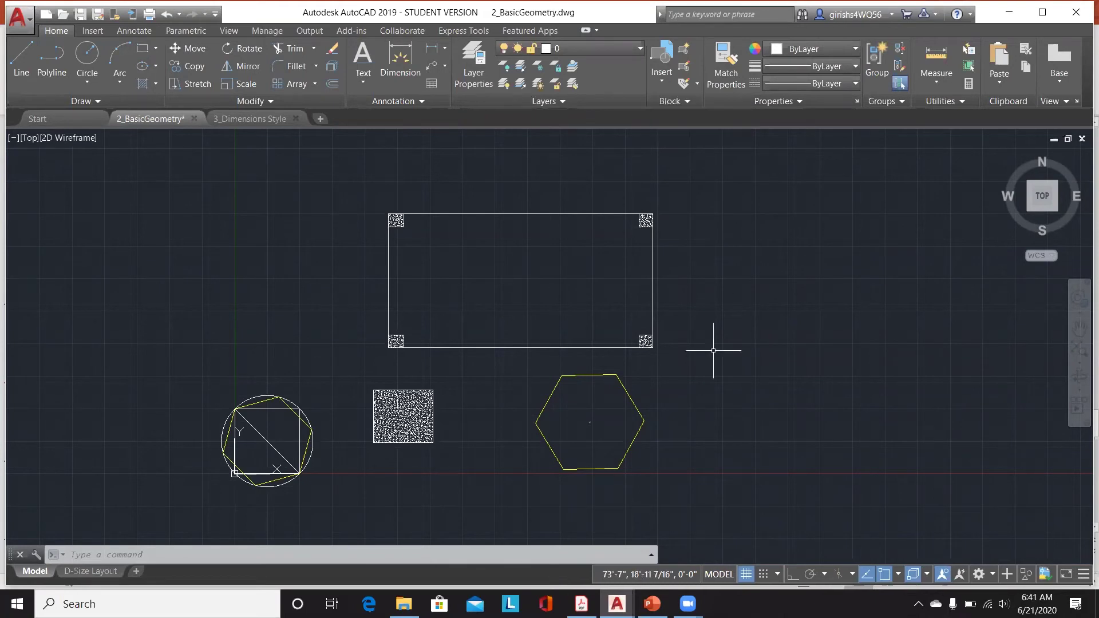
pyautogui.press('Escape')
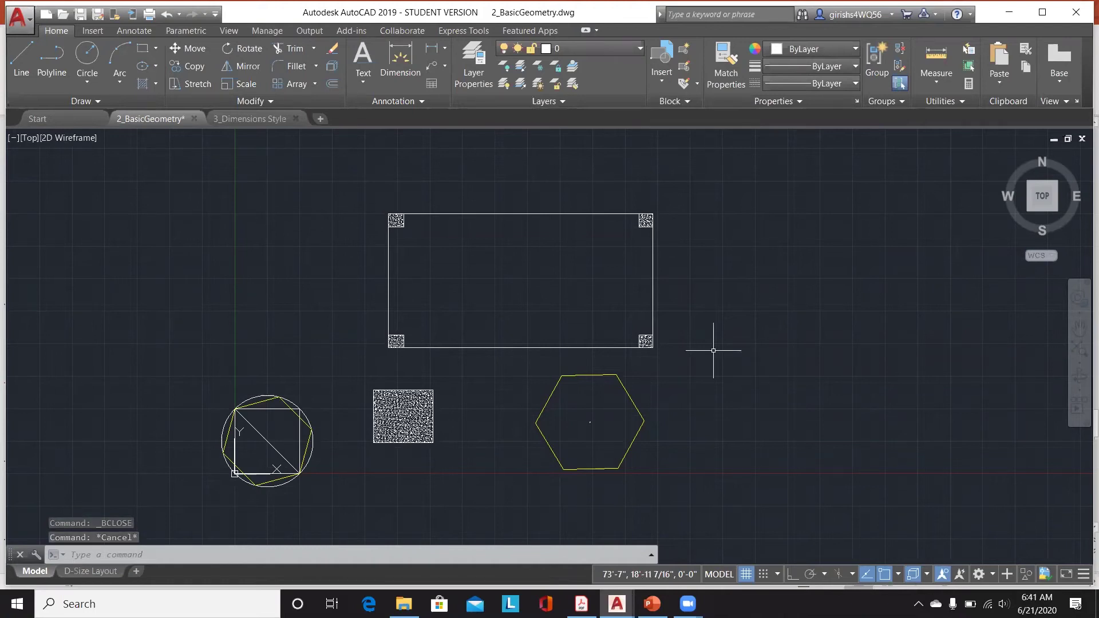
pyautogui.write('WBLOCK')
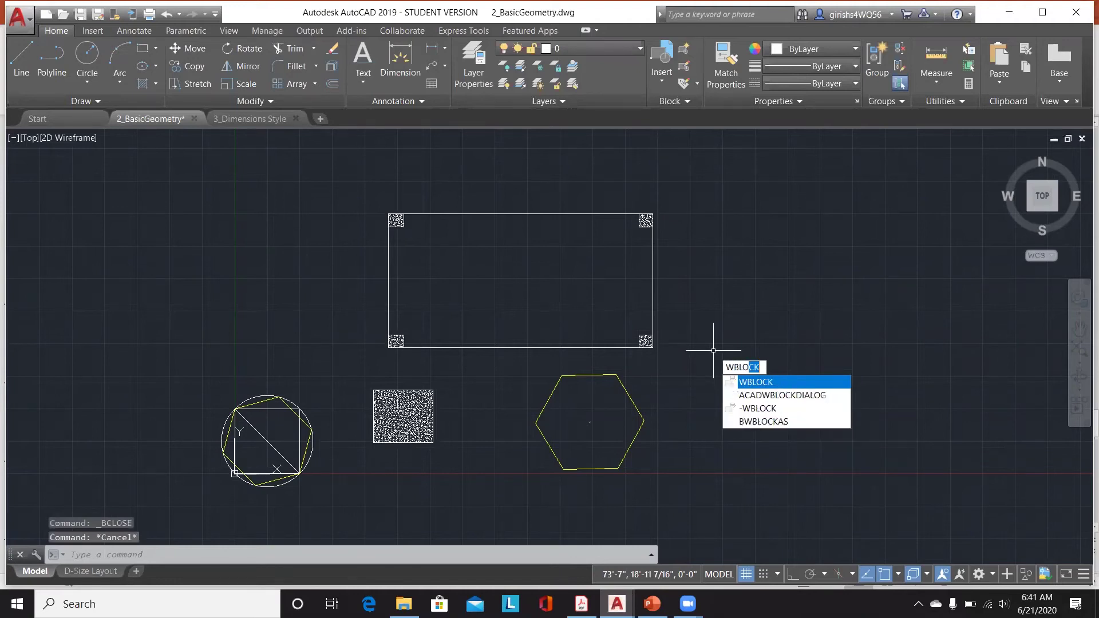
pyautogui.click(798, 381)
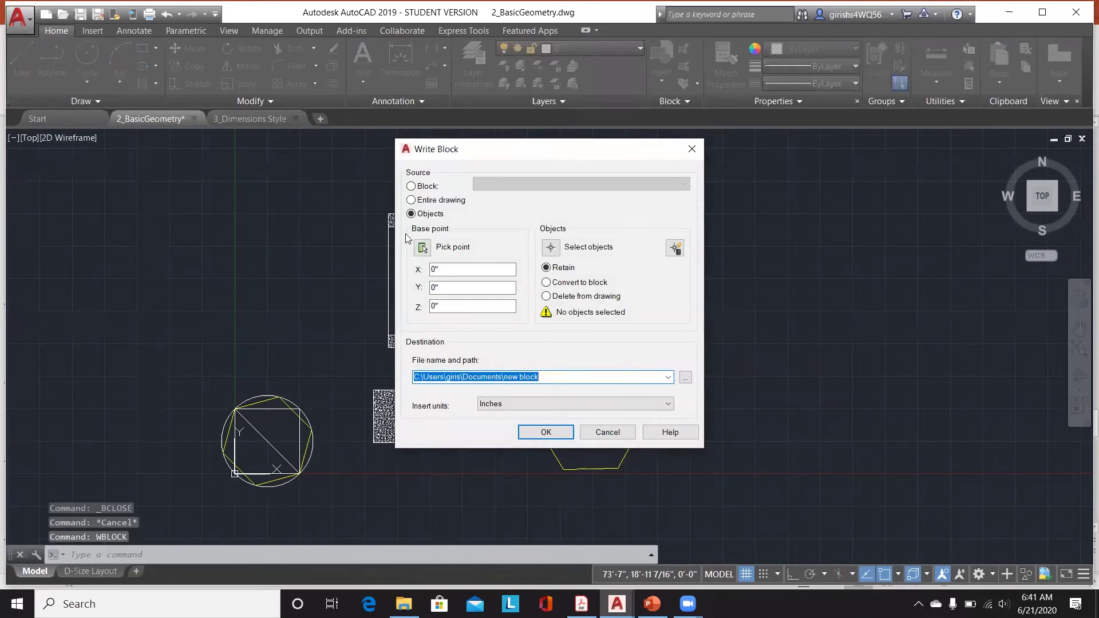
pyautogui.click(417, 189)
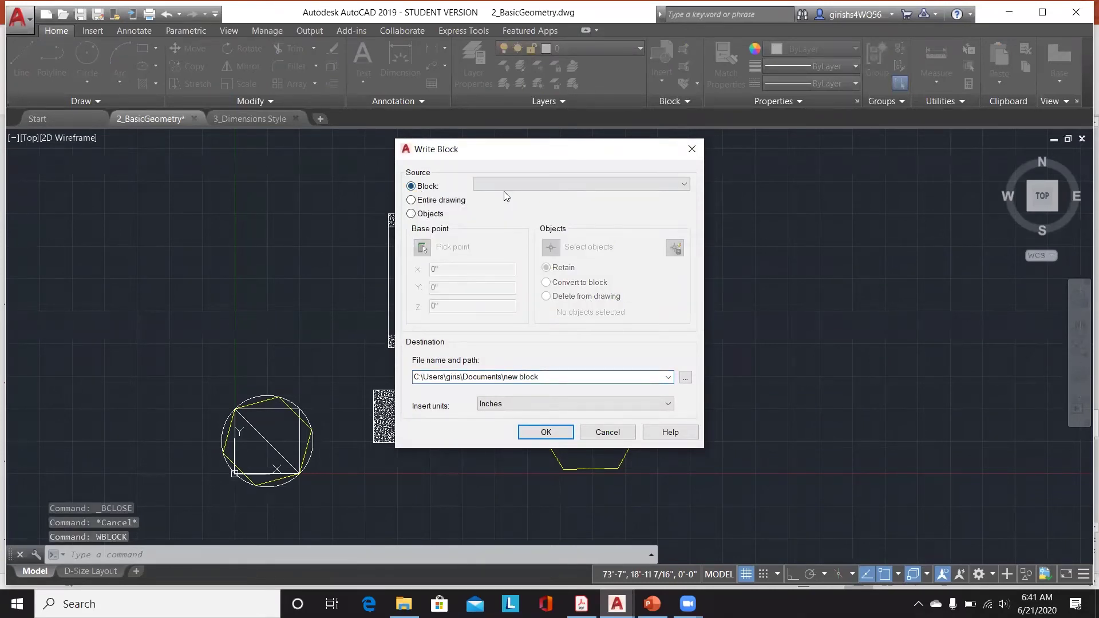
pyautogui.click(509, 186)
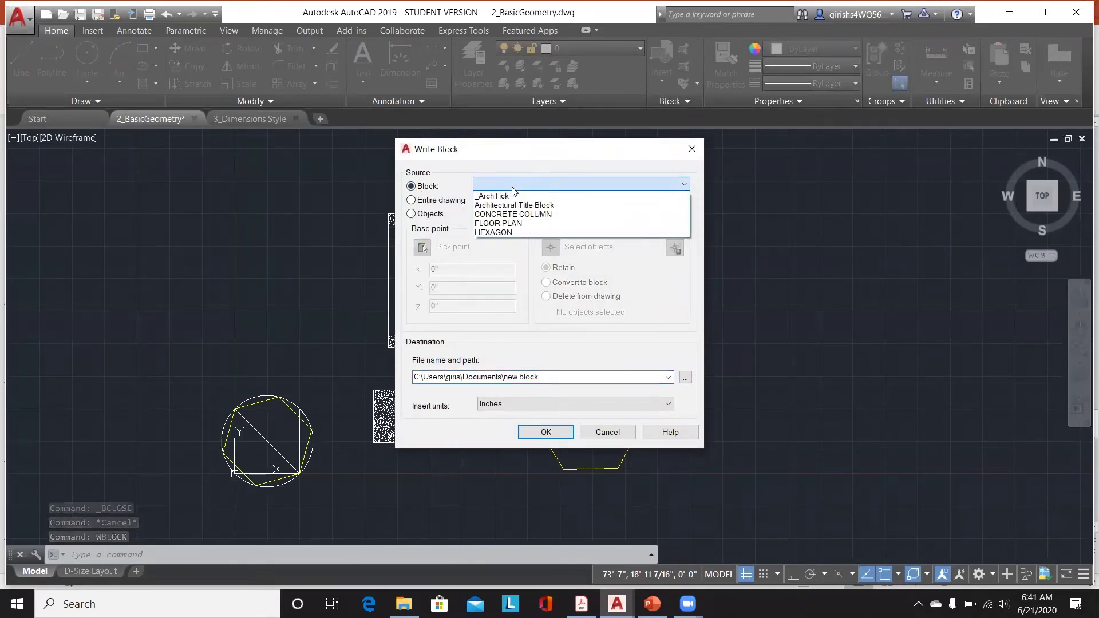
pyautogui.click(505, 224)
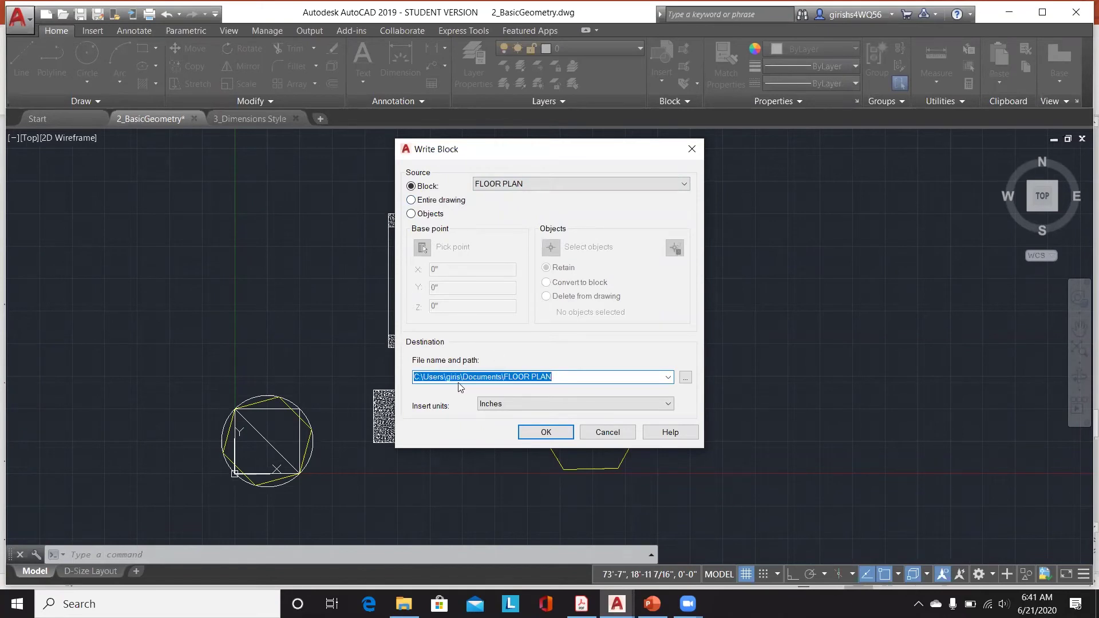
# Step: Write the block to FLOOR PLAN.dwg in the AutoCAD Workshop folder inside Skill Lync on the Desktop
pyautogui.click(685, 378)
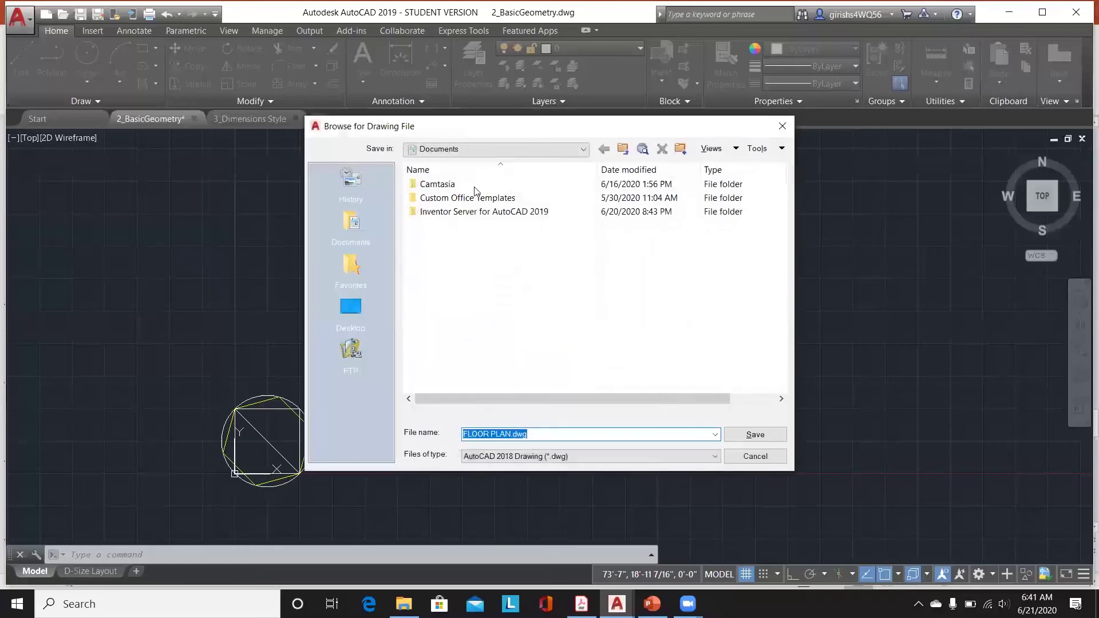
pyautogui.click(351, 307)
pyautogui.doubleClick(427, 267)
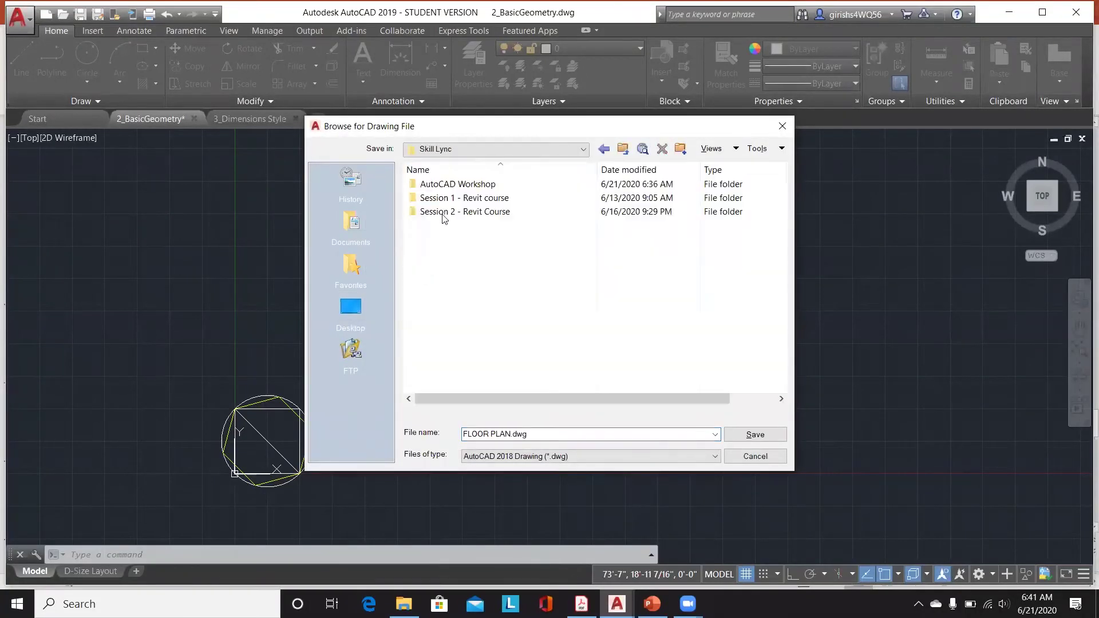
pyautogui.doubleClick(456, 184)
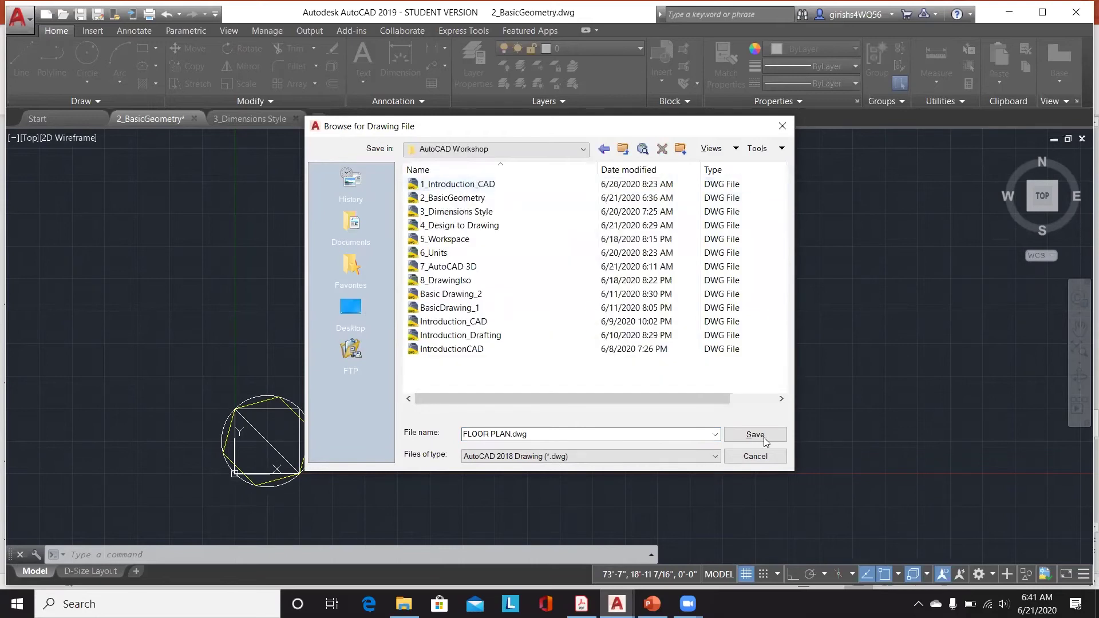
pyautogui.click(755, 435)
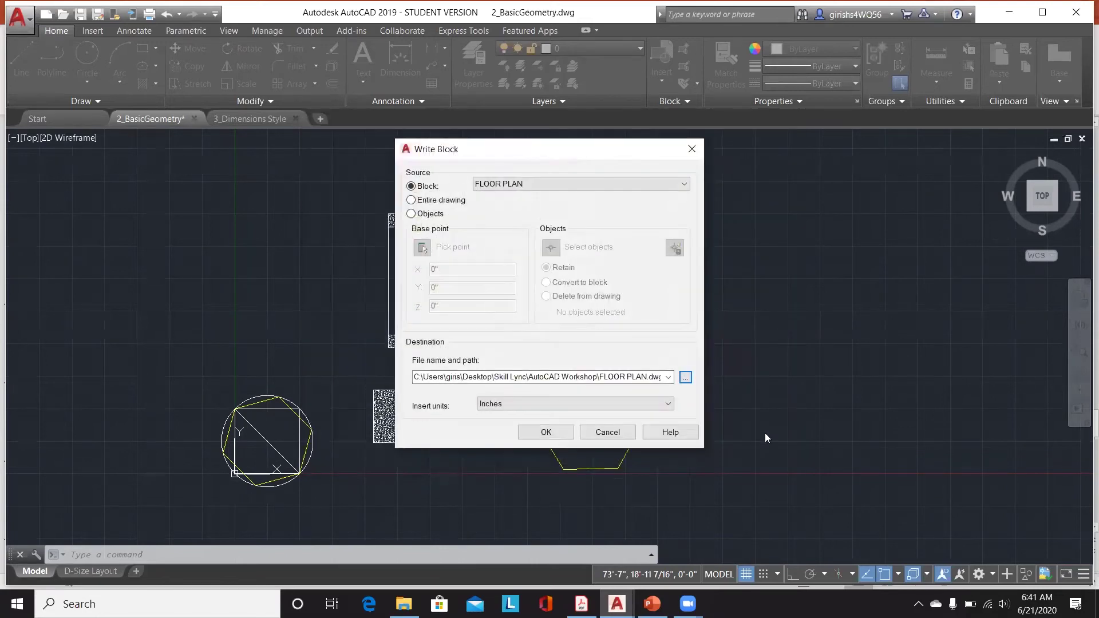
pyautogui.click(545, 432)
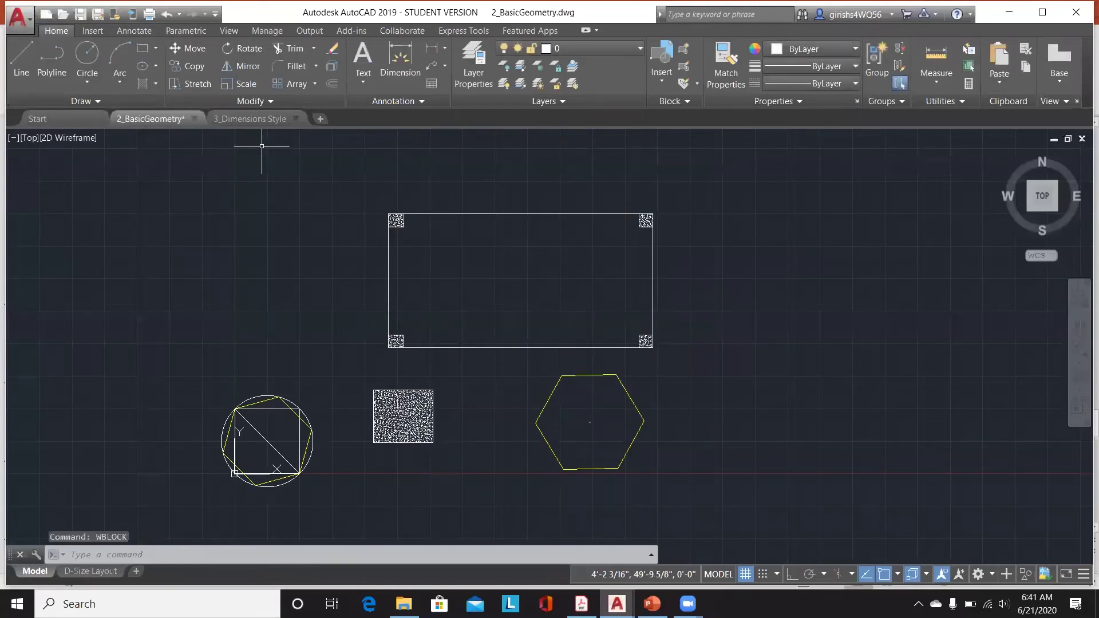
# Step: In the 3_Dimensions Style drawing, start inserting a block and choose FLOOR PLAN.dwg from the Desktop's Skill Lync\AutoCAD Workshop folder
pyautogui.click(260, 119)
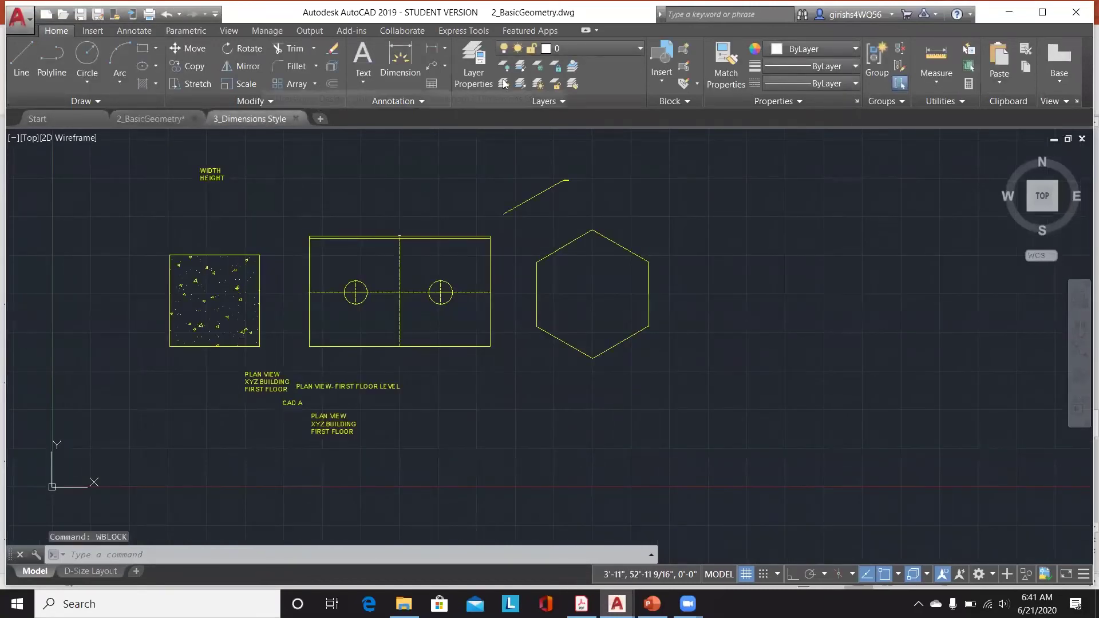
pyautogui.click(661, 63)
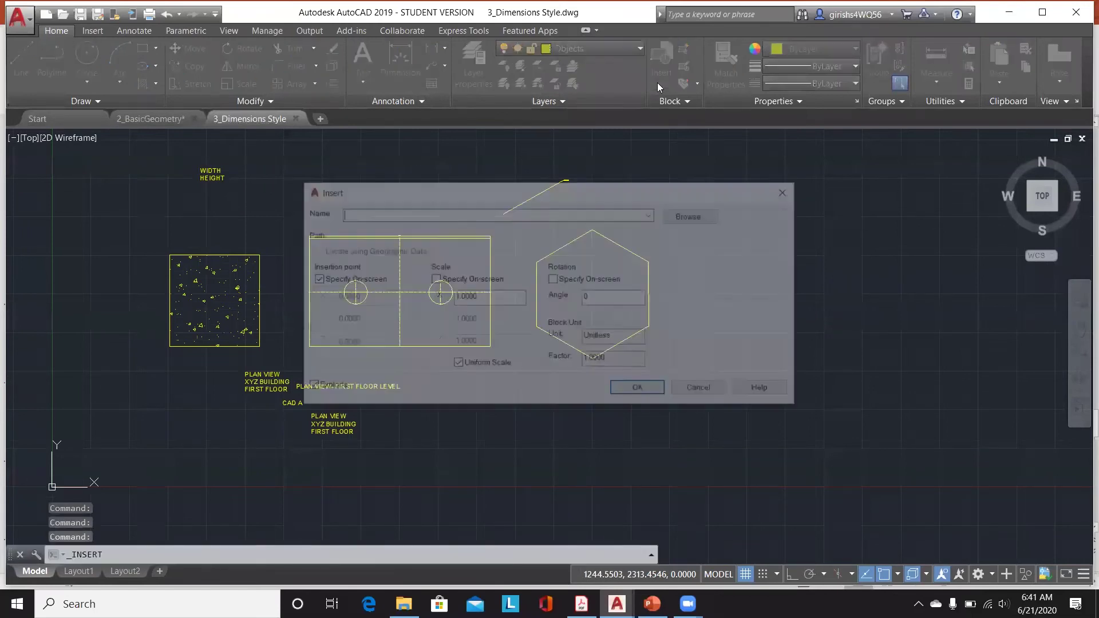
pyautogui.click(714, 216)
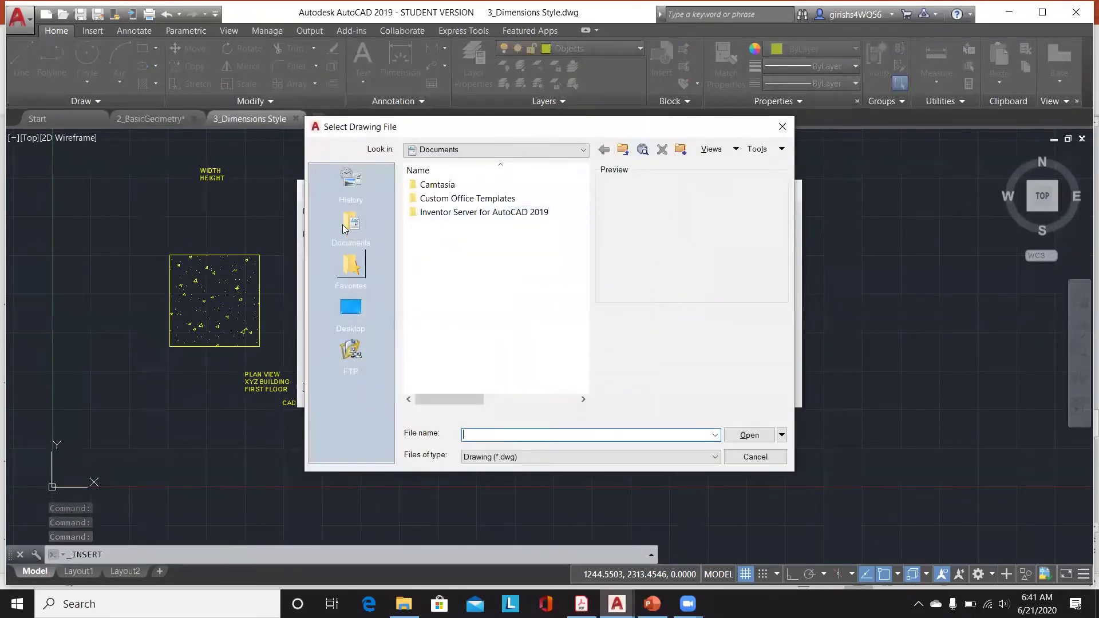
pyautogui.click(350, 312)
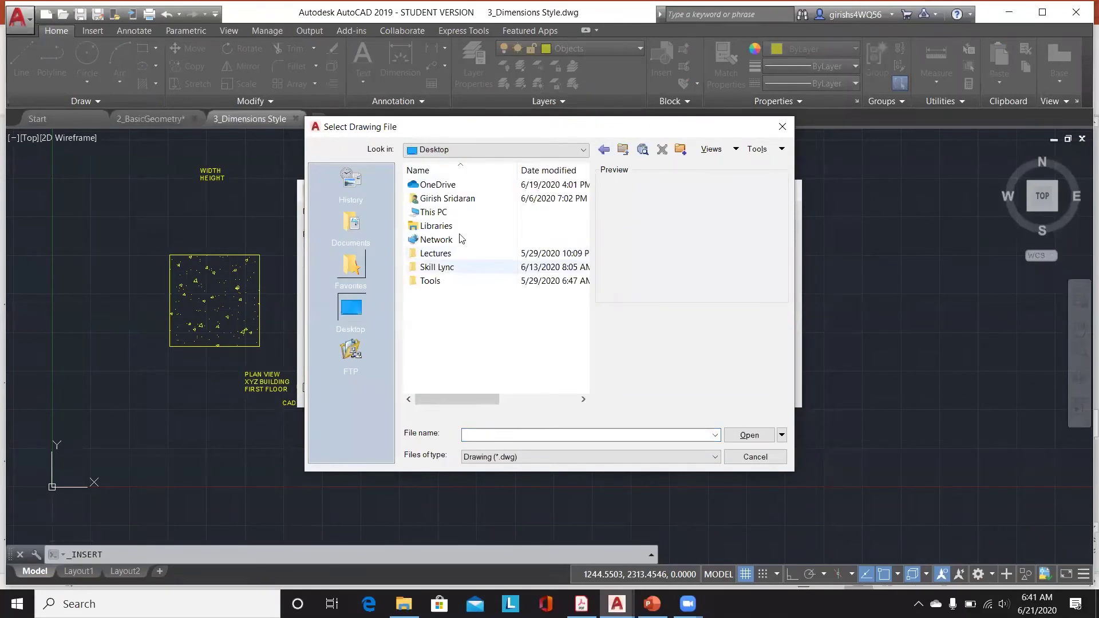
pyautogui.doubleClick(446, 268)
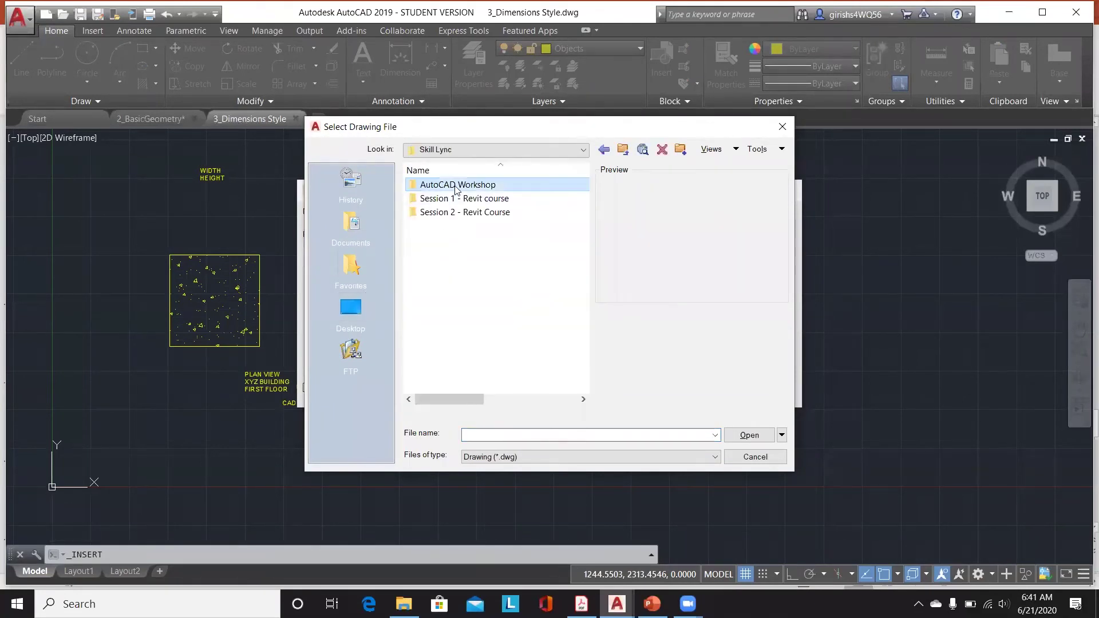
pyautogui.doubleClick(456, 186)
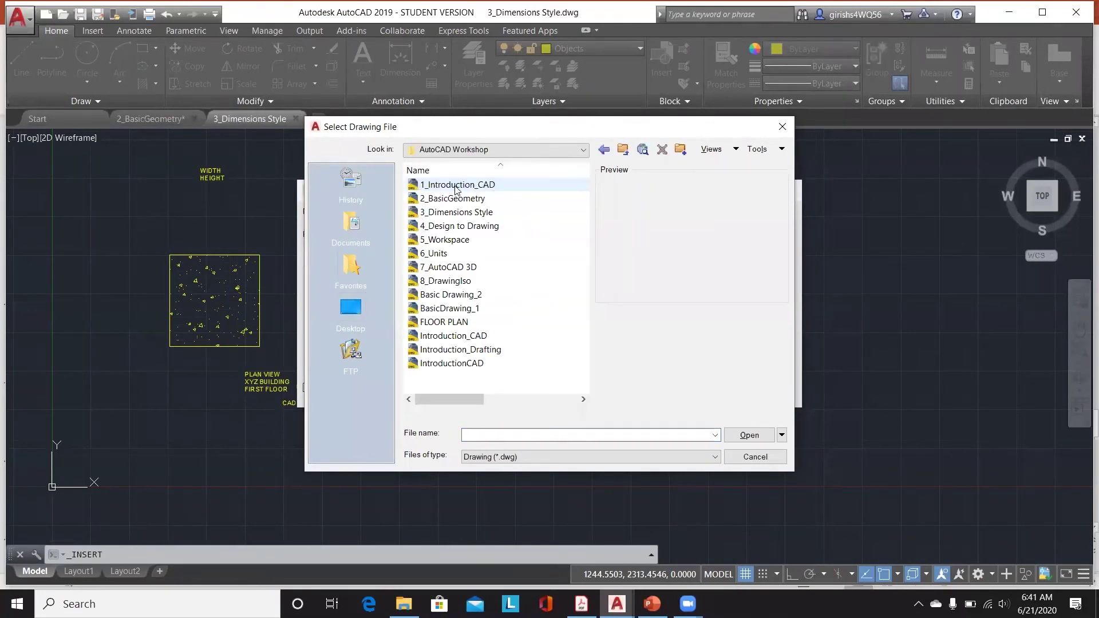
pyautogui.click(448, 322)
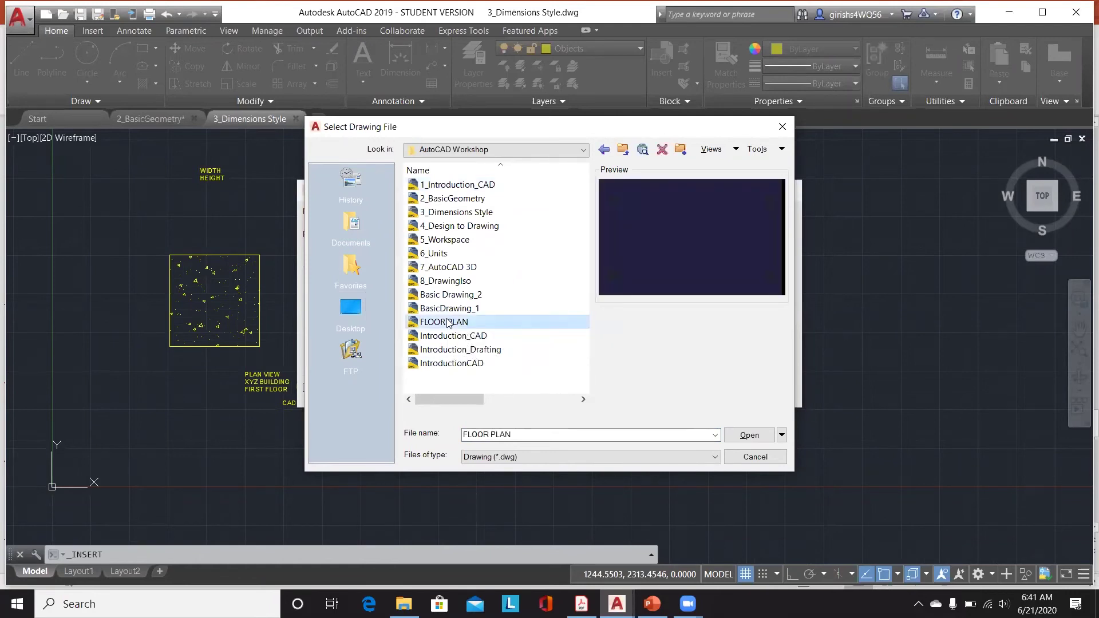
pyautogui.click(753, 436)
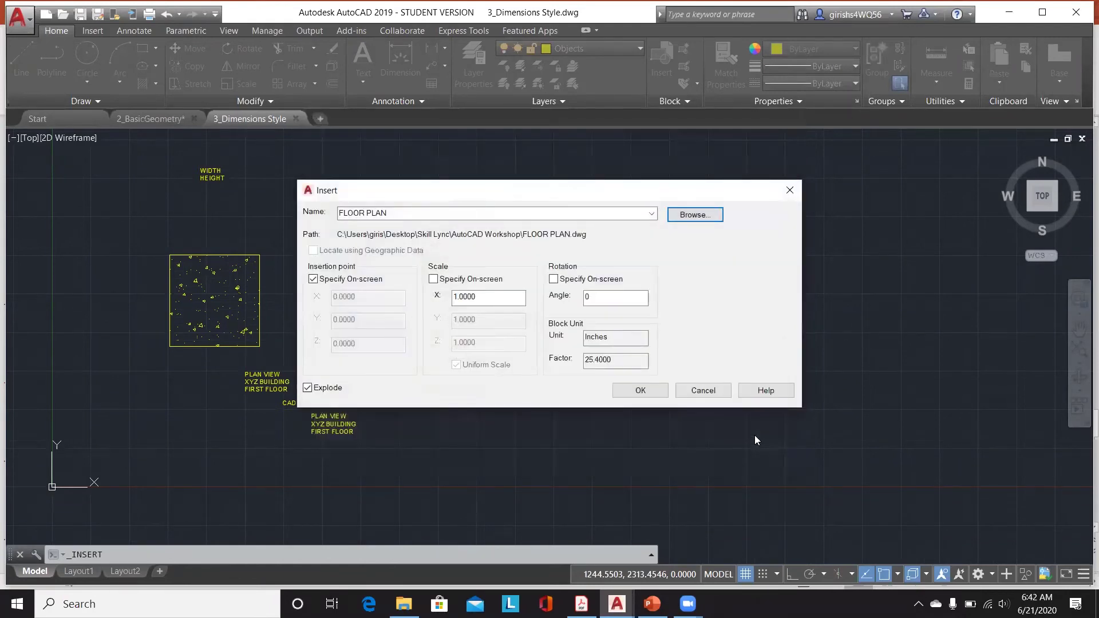
# Step: Insert FLOOR PLAN exploded at the origin with scale 1 and rotation 0, and inspect the hatched column at its lower-right corner
pyautogui.click(638, 390)
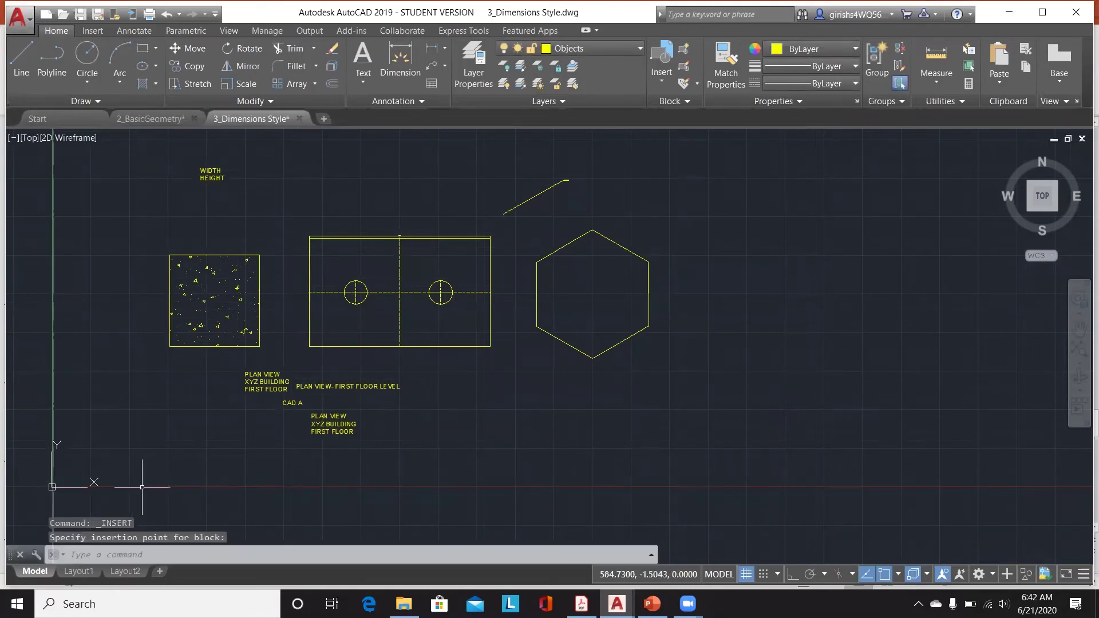
pyautogui.scroll(-4, 193, 435)
pyautogui.scroll(-5, 319, 421)
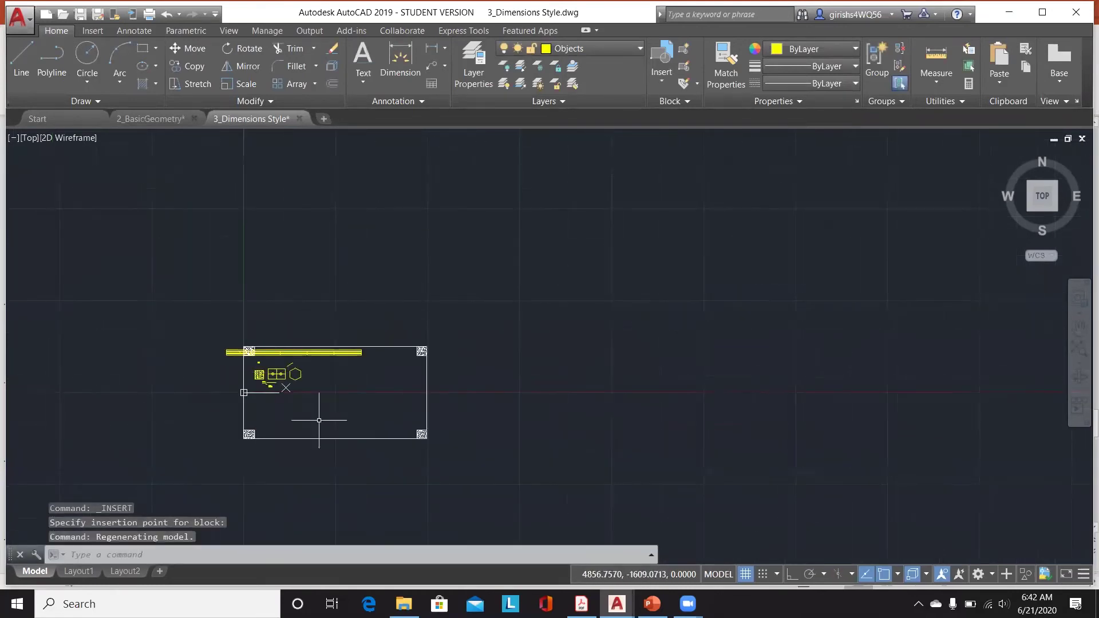
pyautogui.scroll(8, 429, 435)
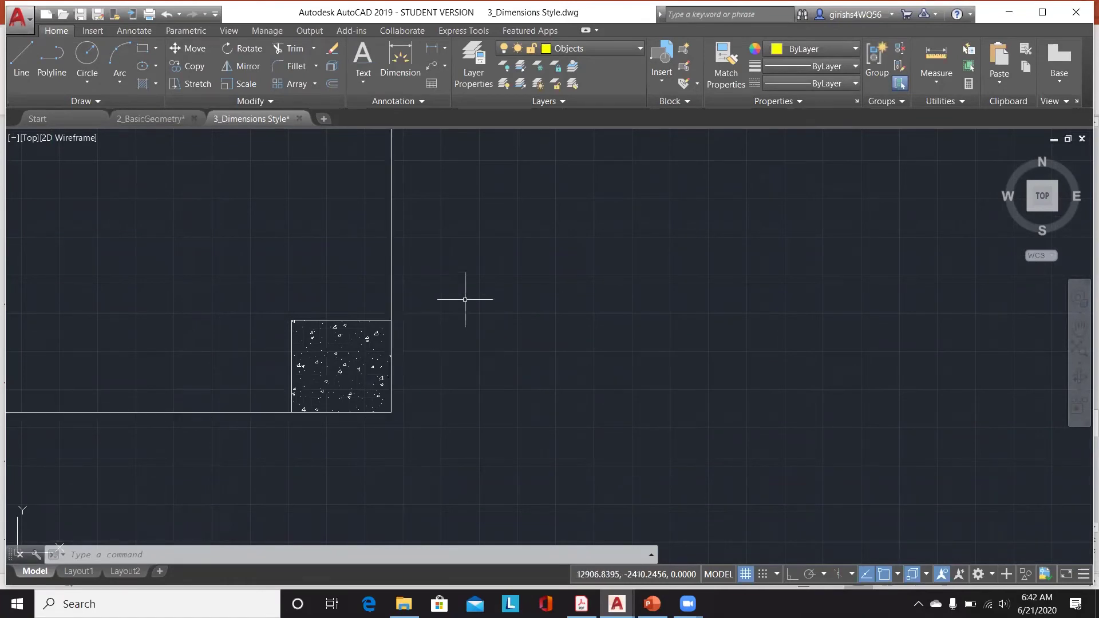
# Step: Save the 3_Dimensions Style and 2_BasicGeometry drawings, and return to 2_BasicGeometry
pyautogui.hotkey('ctrl', 's')
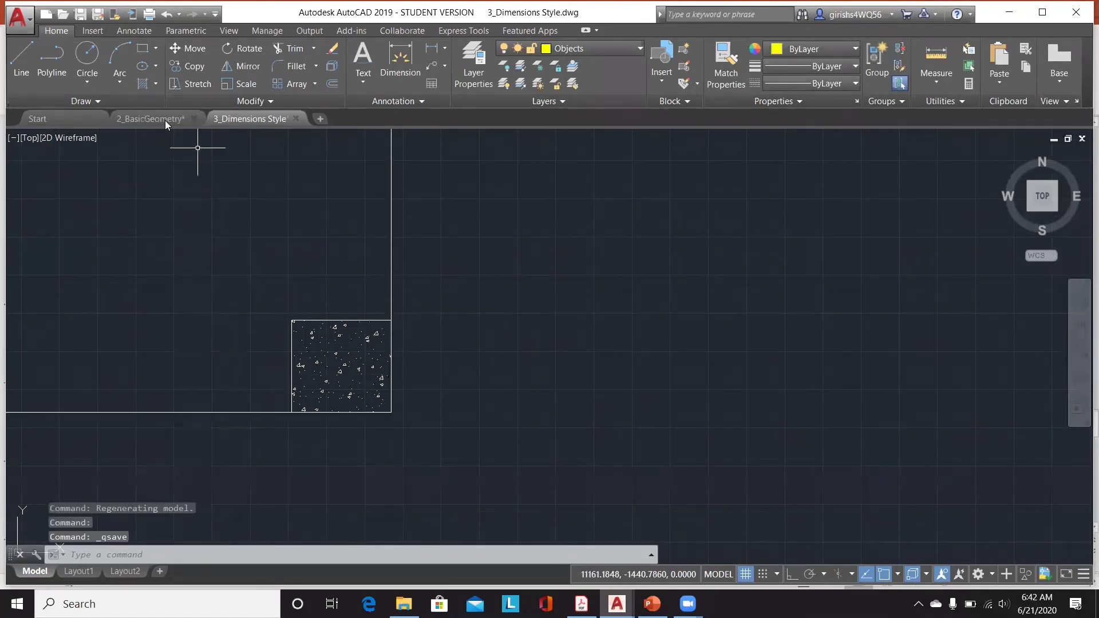
pyautogui.click(165, 119)
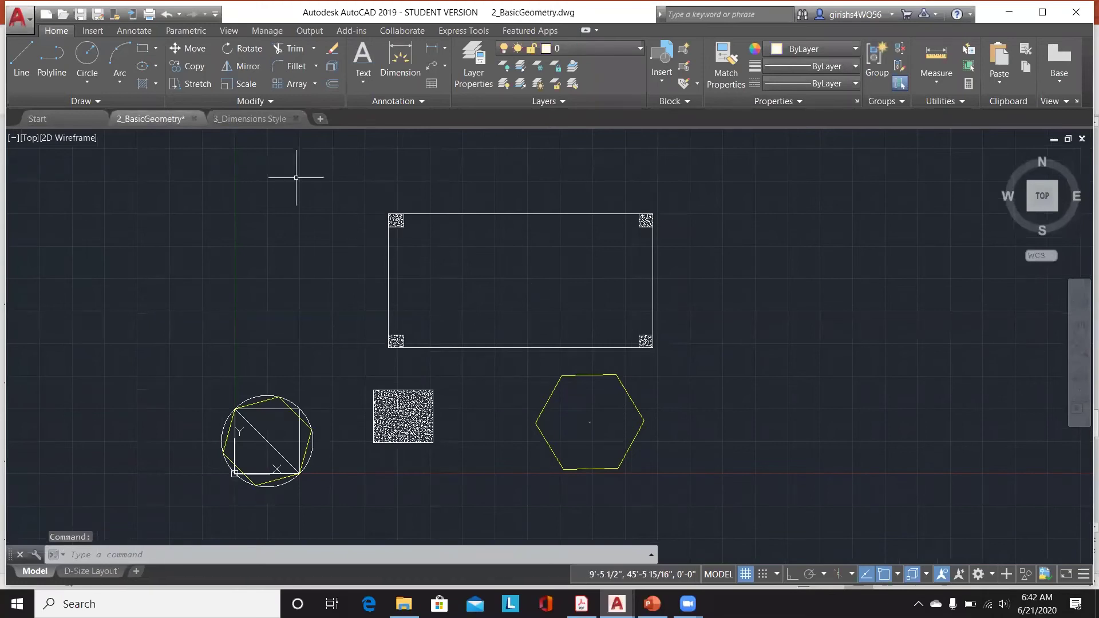
pyautogui.hotkey('ctrl', 's')
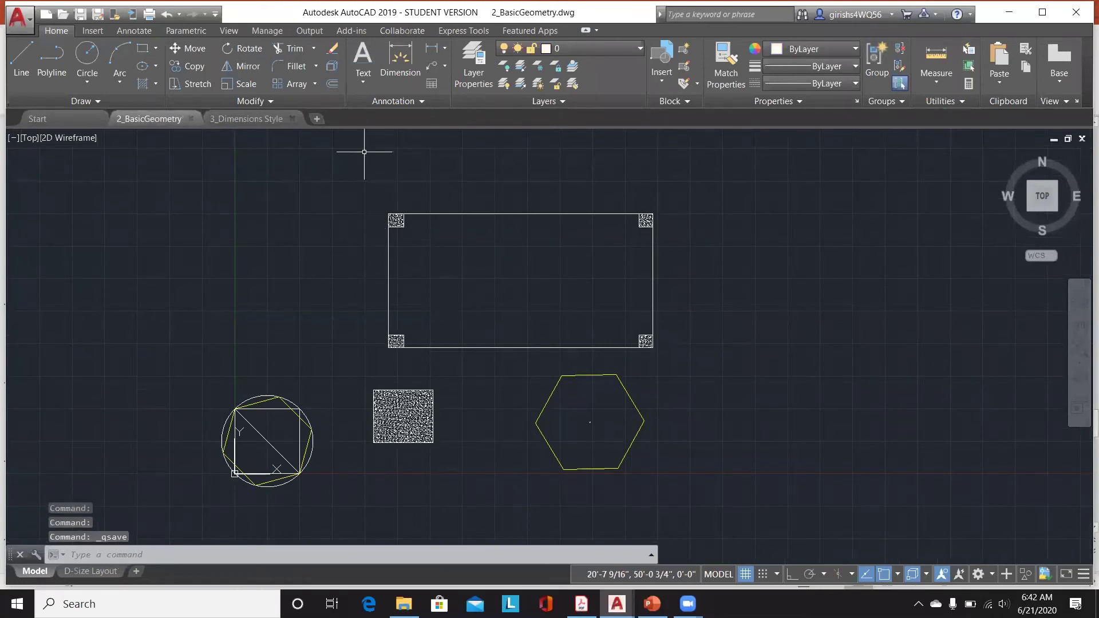
pyautogui.click(240, 119)
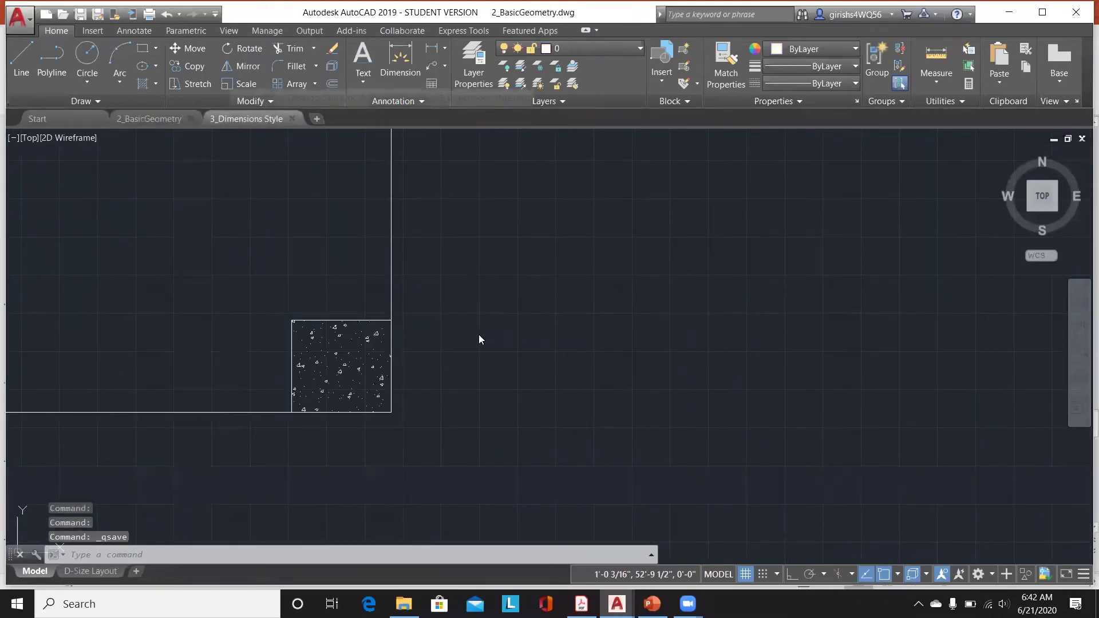
pyautogui.click(138, 118)
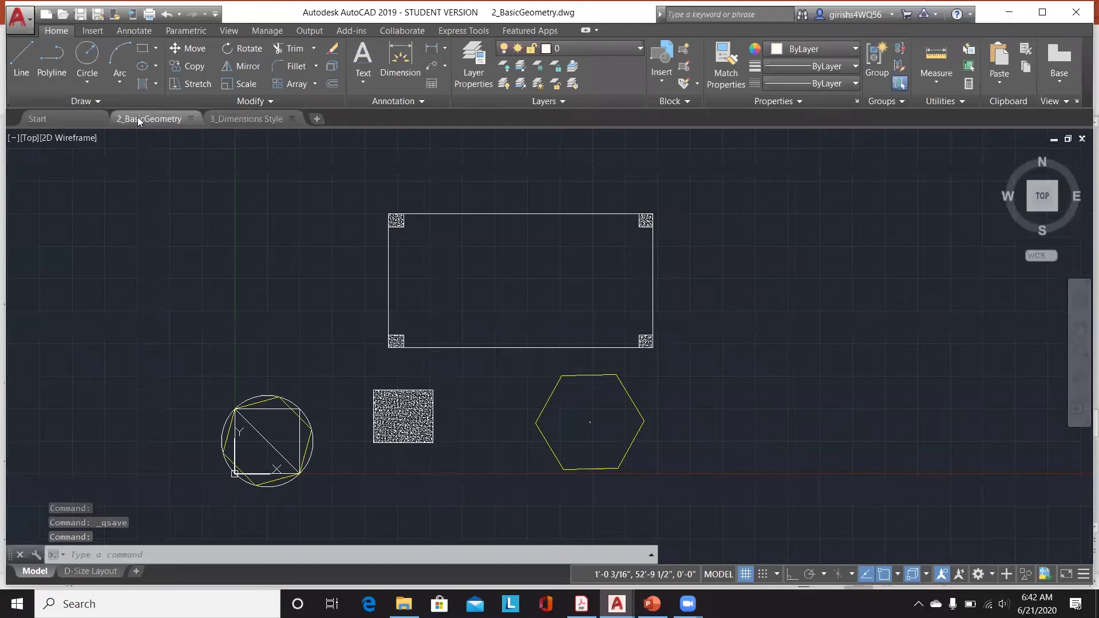
# Step: Combine the circle and the square, diagonal and polygon inside it into an unnamed group
pyautogui.click(867, 64)
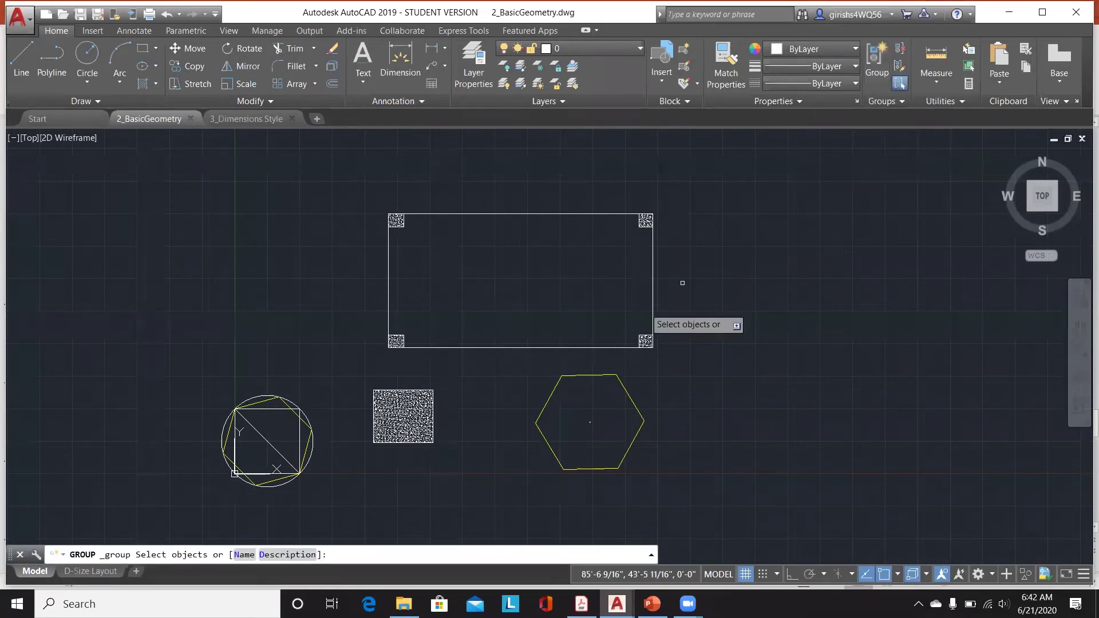
pyautogui.click(183, 362)
pyautogui.click(345, 522)
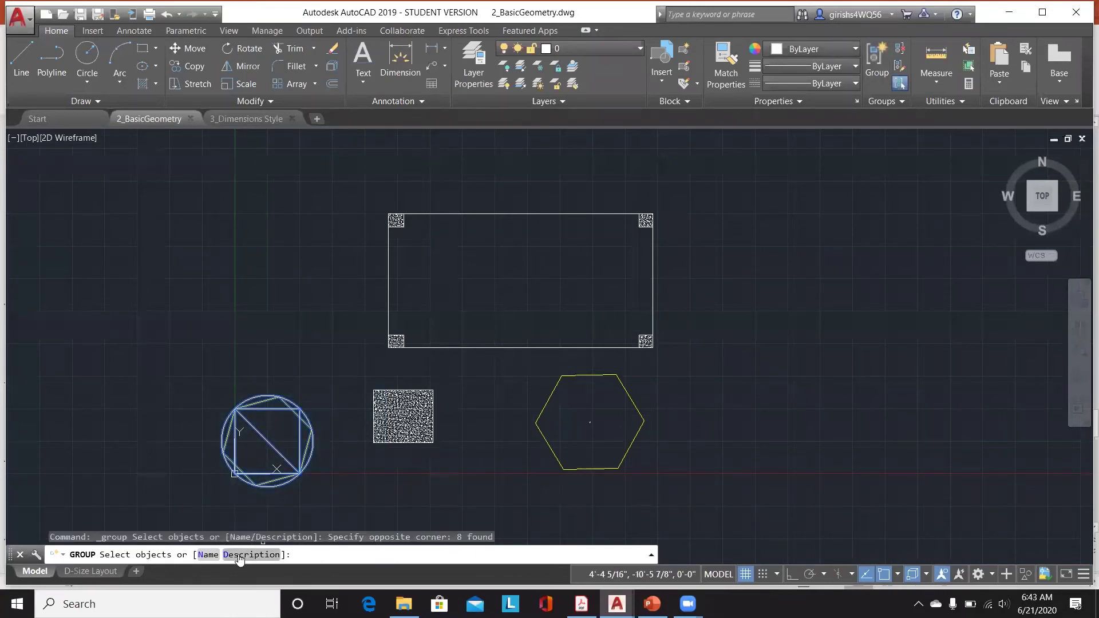
pyautogui.press('Return')
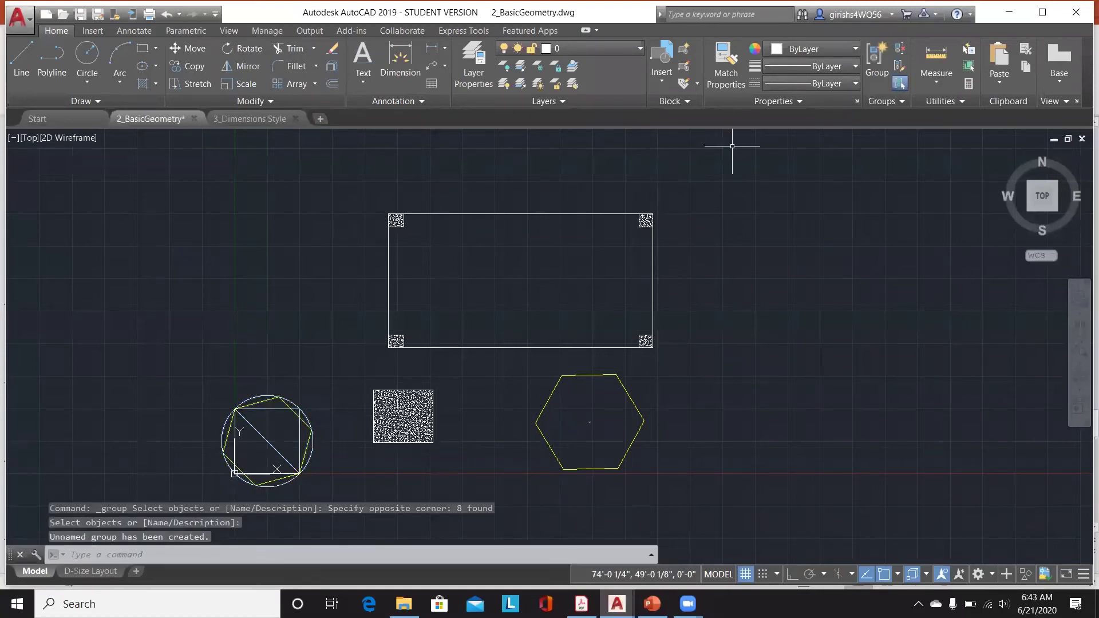
# Step: Ungroup the circle and the shapes inside it
pyautogui.click(894, 104)
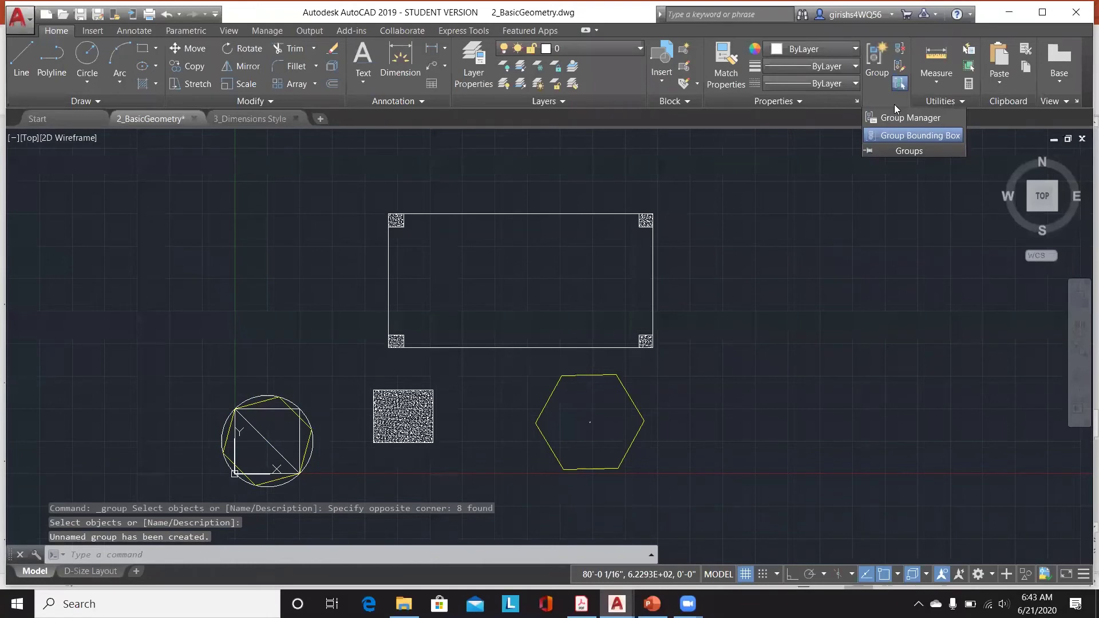
pyautogui.click(900, 52)
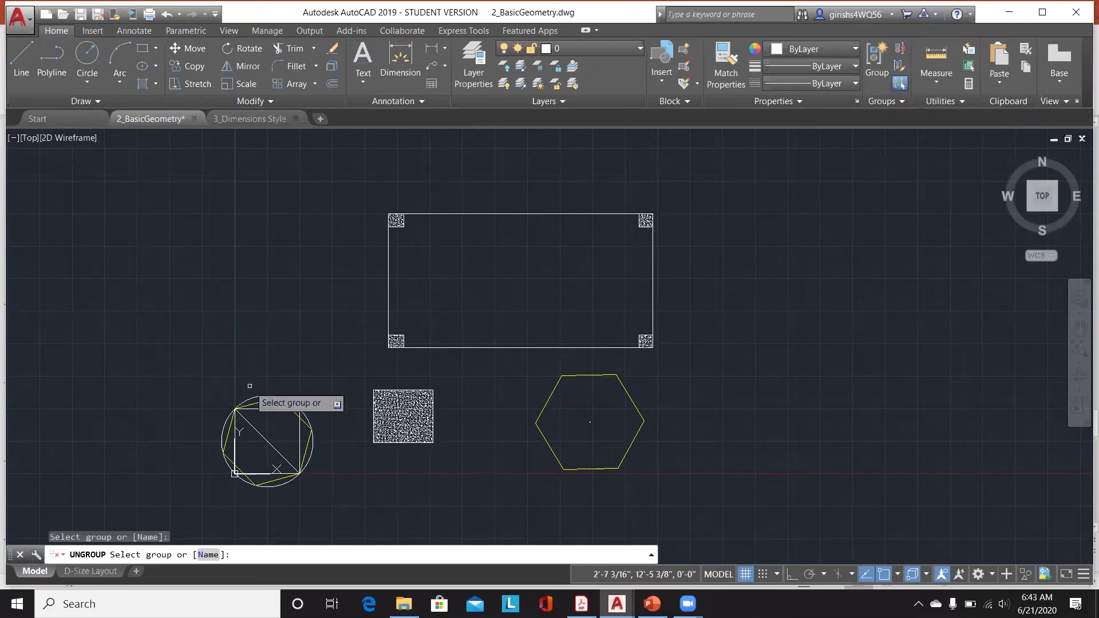
pyautogui.click(256, 402)
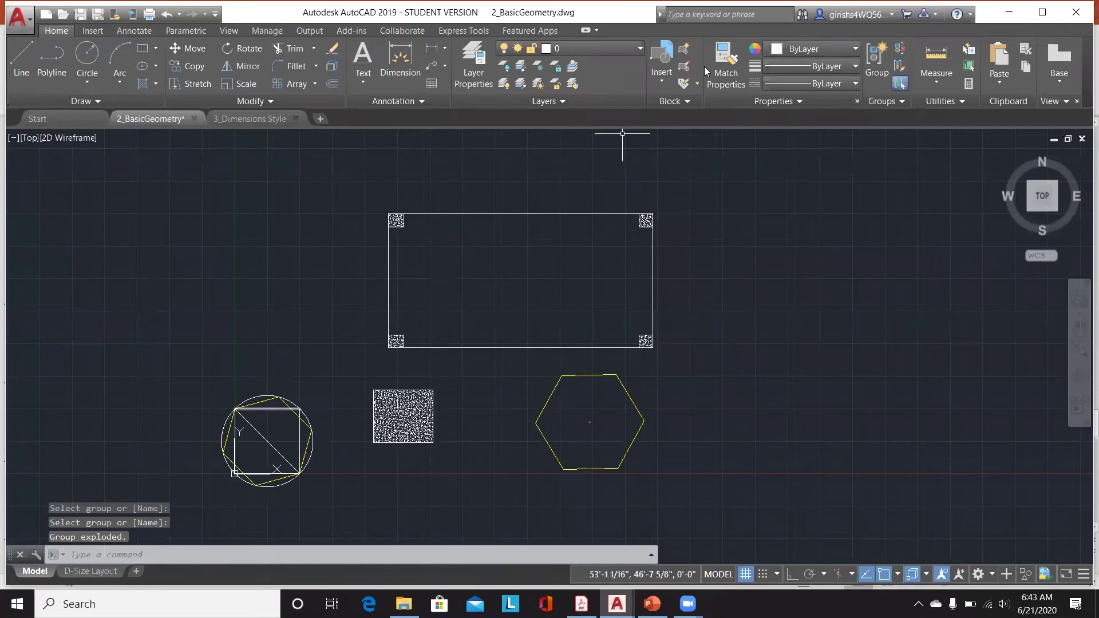
# Step: Group the circle and its inner shapes again, trying to enter GEOMETRY as the group name during the Group command
pyautogui.click(899, 68)
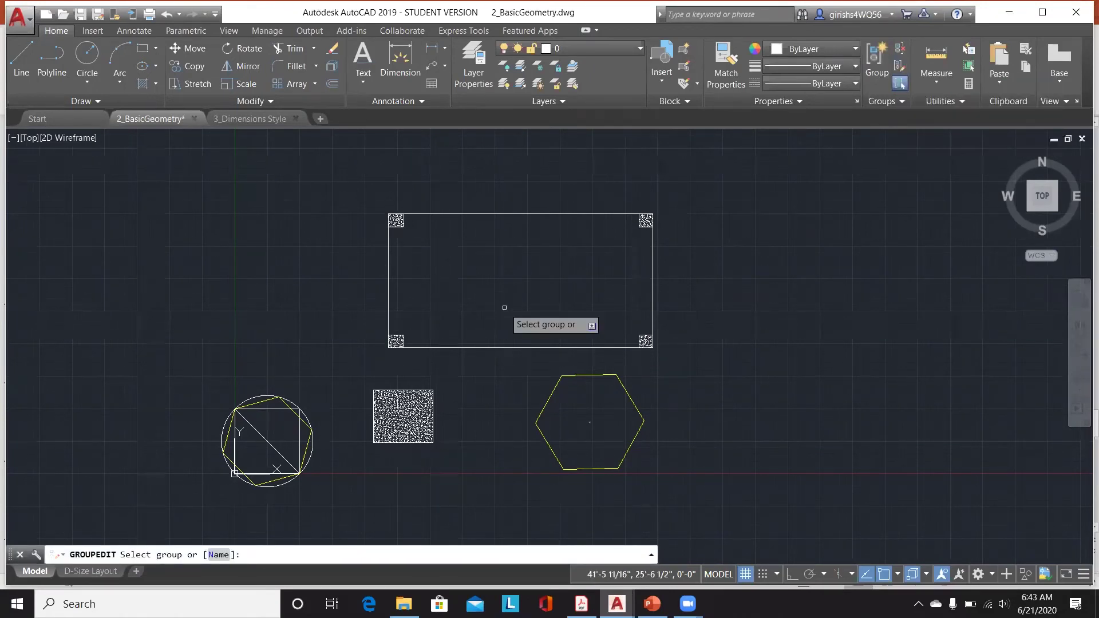
pyautogui.click(876, 59)
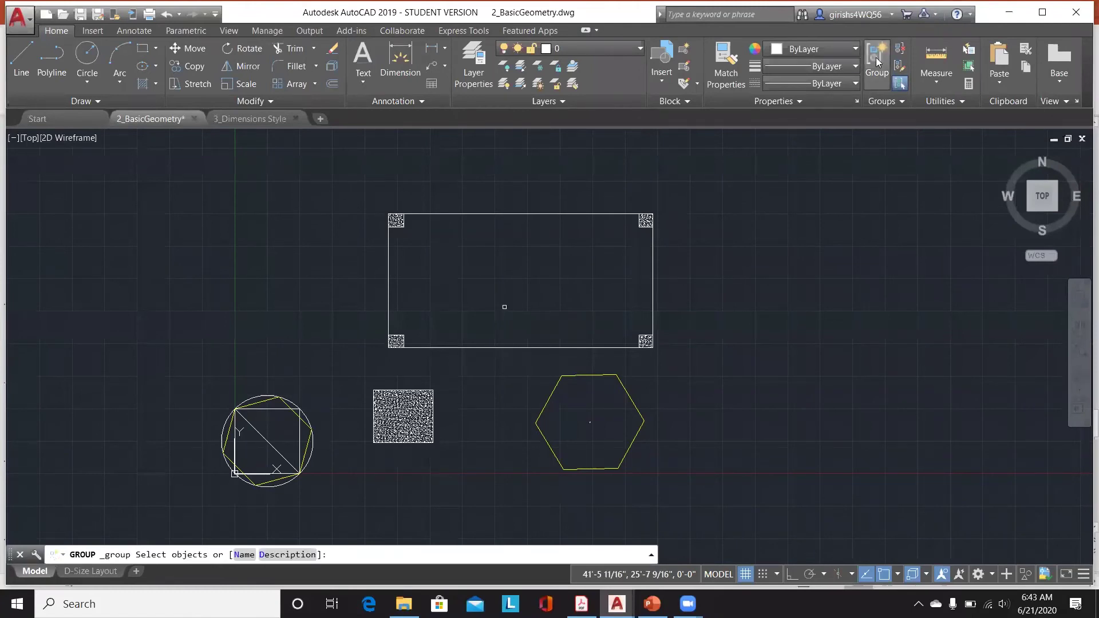
pyautogui.click(196, 373)
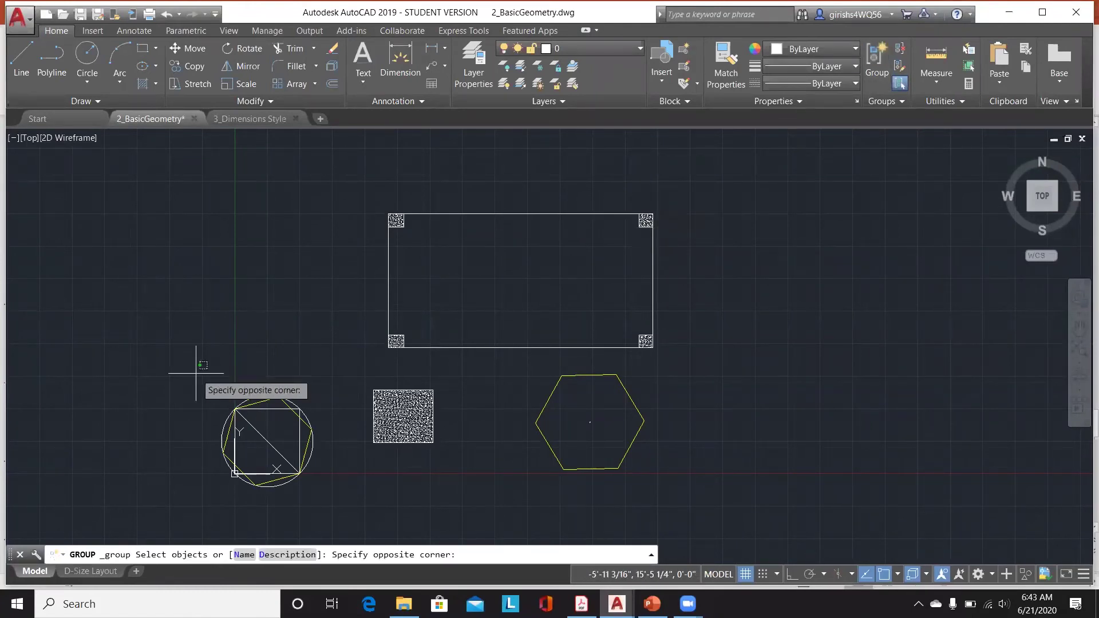
pyautogui.click(325, 491)
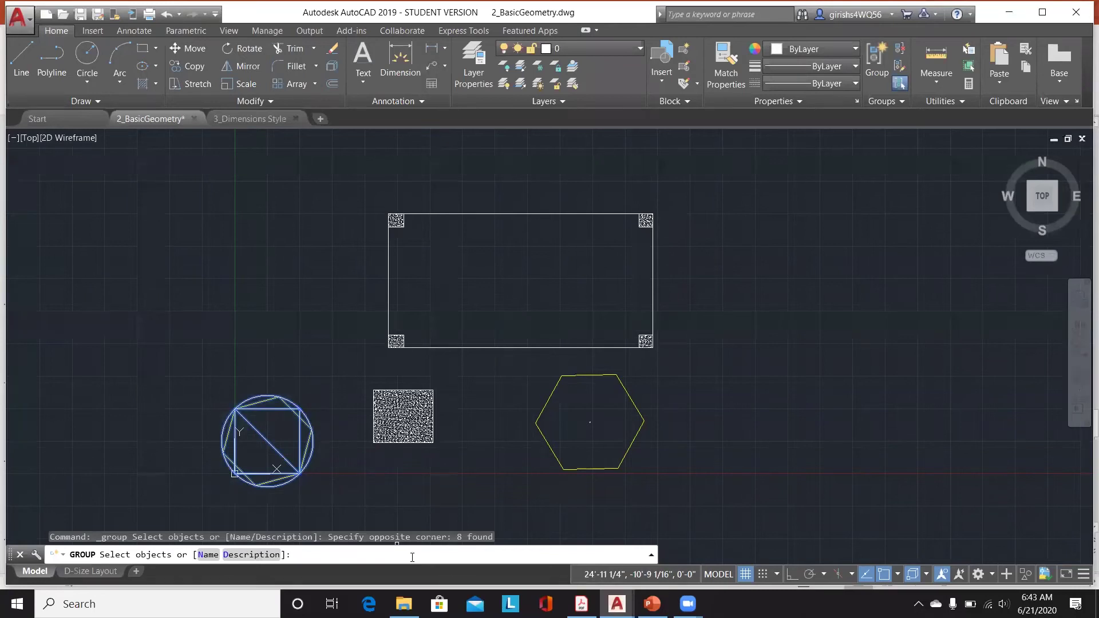
pyautogui.write('GEOMETRY')
pyautogui.press('Return')
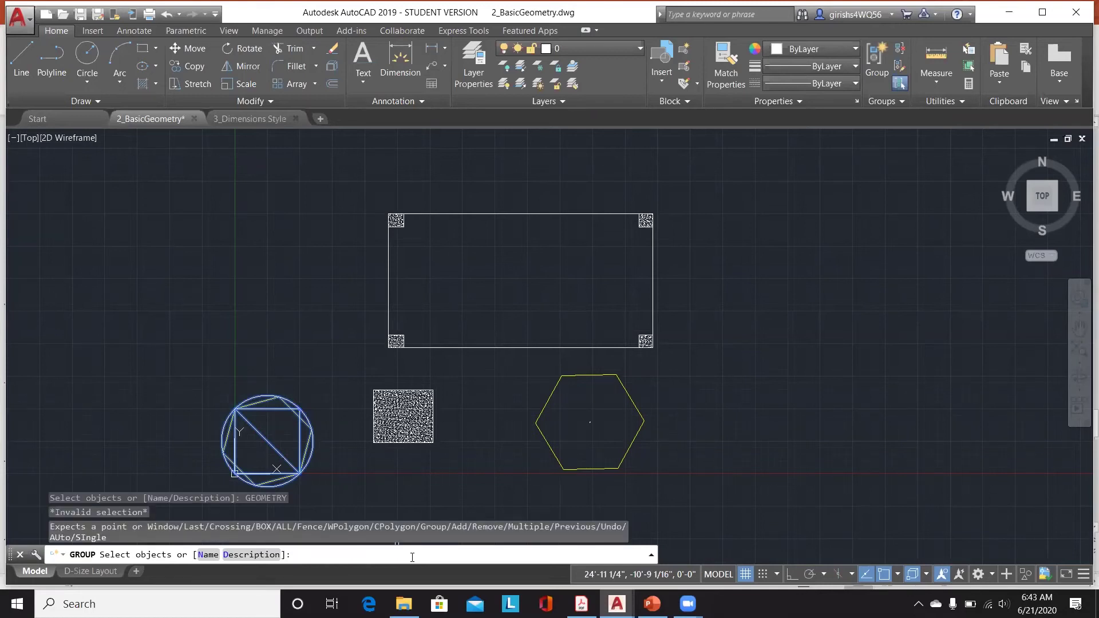
pyautogui.press('Return')
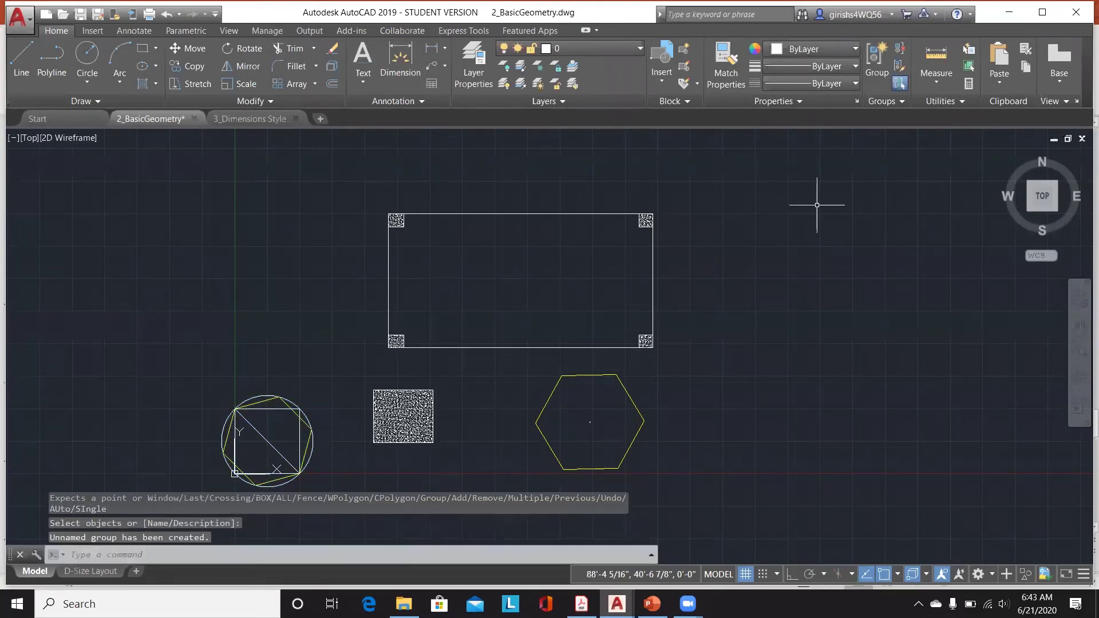
# Step: In the Group Manager, enter the group name GEOMETRY and the description GEOMETRY OBJECTS
pyautogui.click(901, 103)
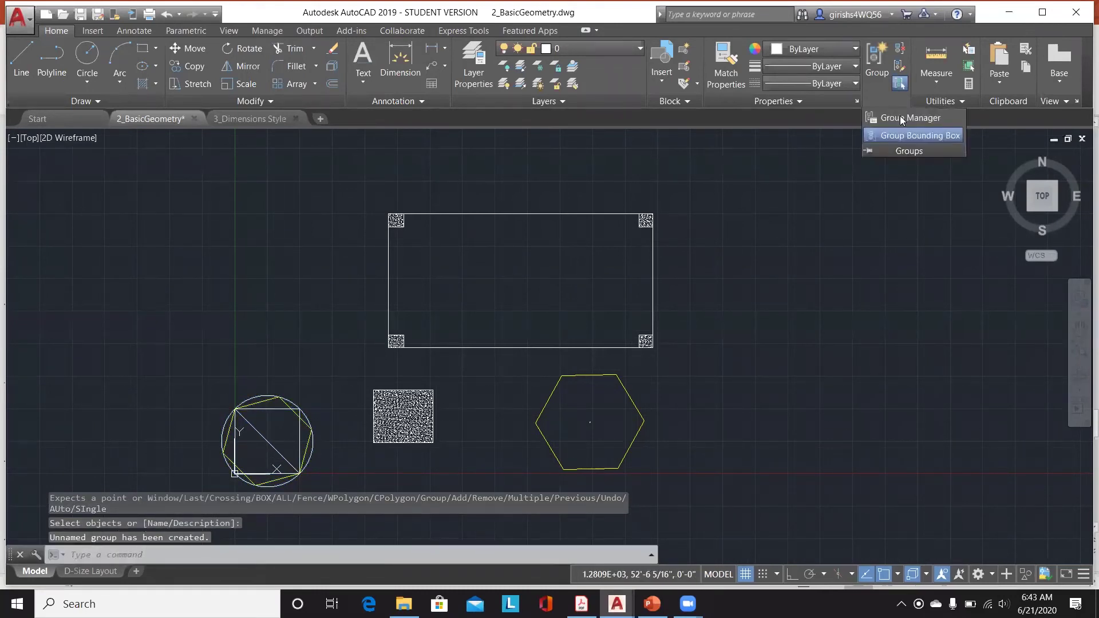
pyautogui.click(908, 123)
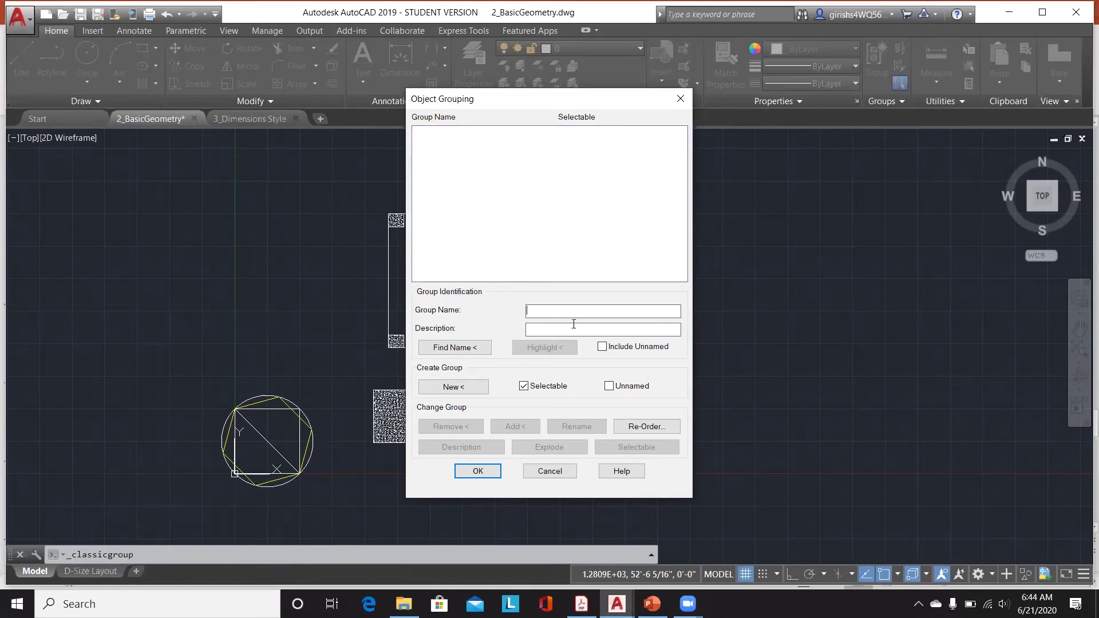
pyautogui.click(467, 387)
pyautogui.write('GEOMETRY')
pyautogui.click(622, 331)
pyautogui.write('GEOMETRY OBJECTS')
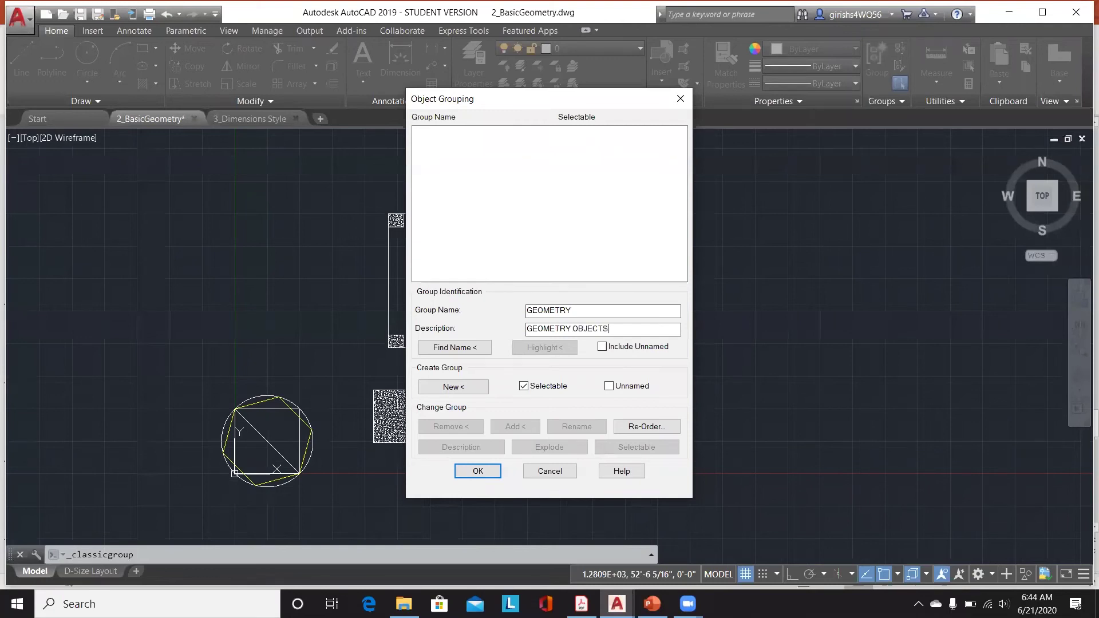
# Step: Create the new GEOMETRY group from the circle and all the shapes inside it
pyautogui.click(467, 388)
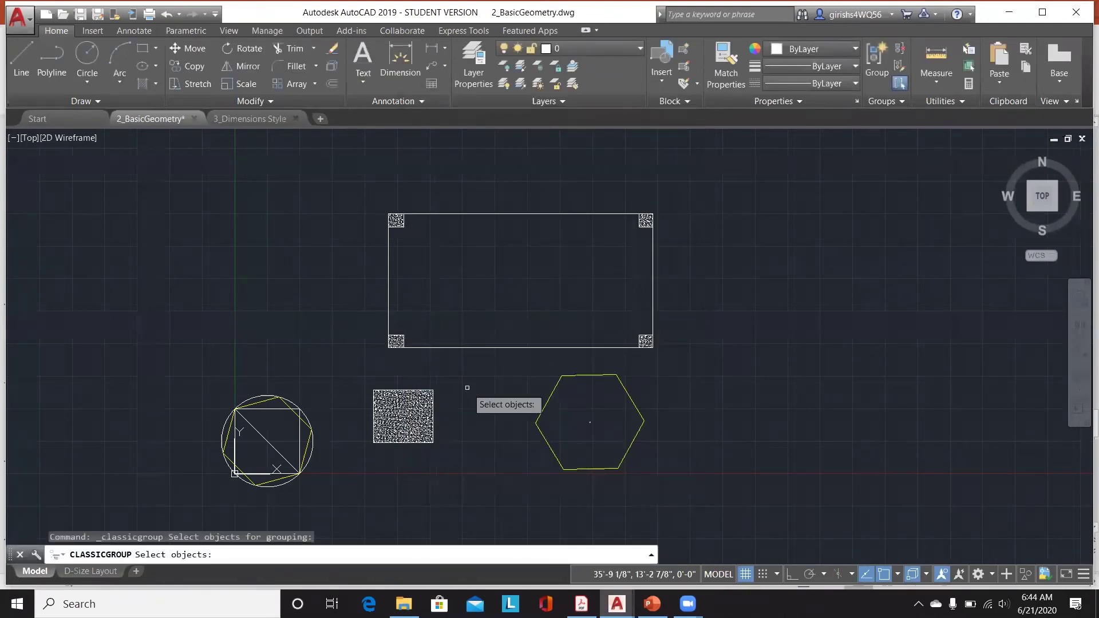
pyautogui.click(197, 384)
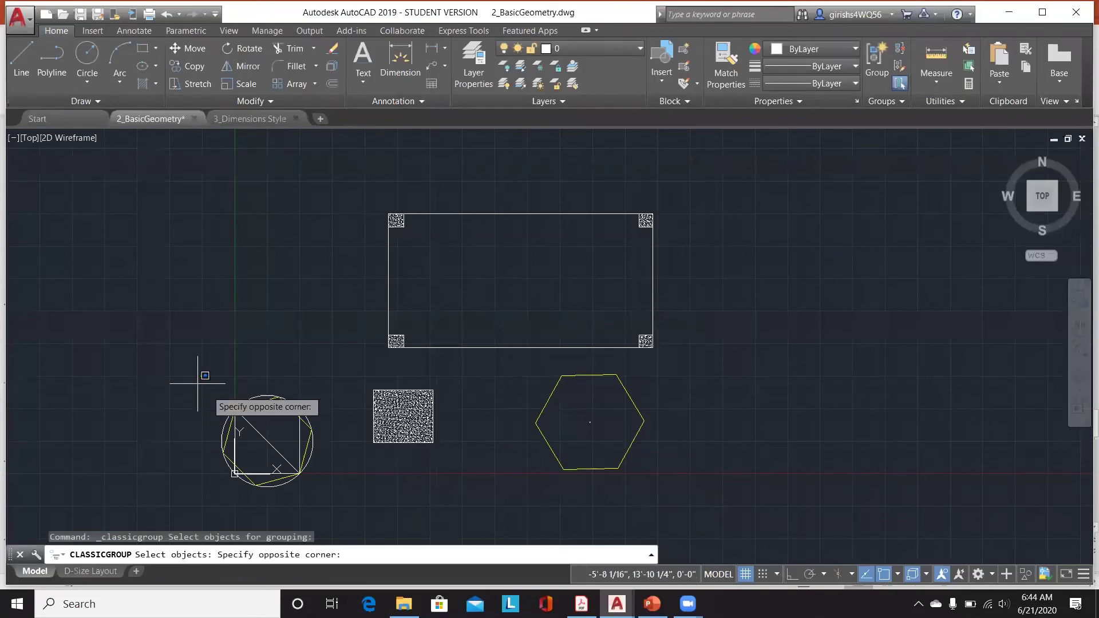
pyautogui.click(318, 471)
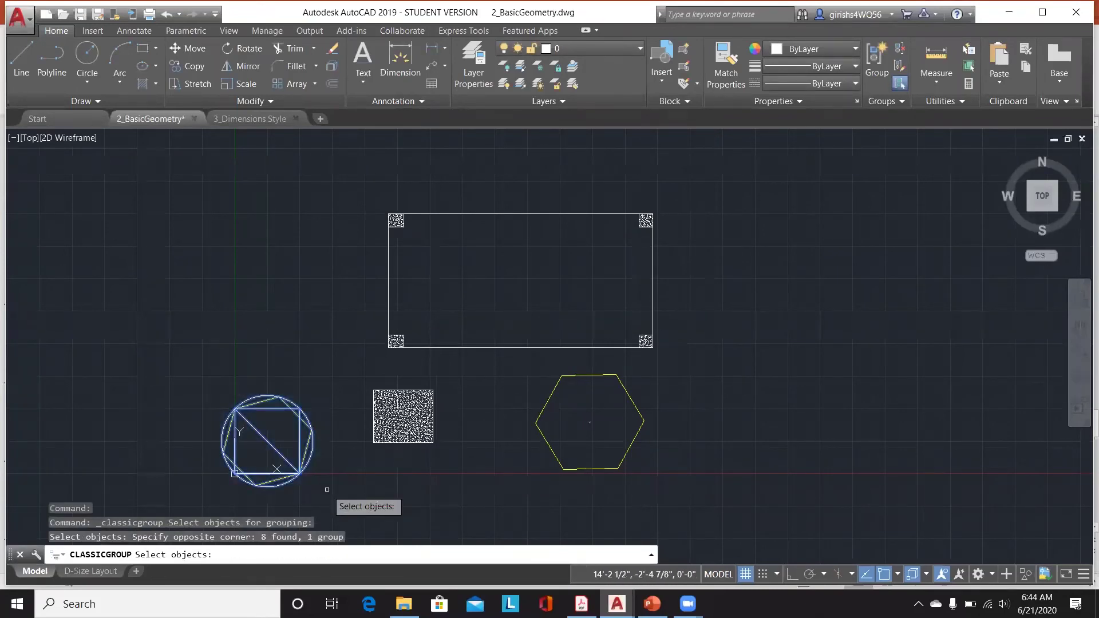
pyautogui.press('Return')
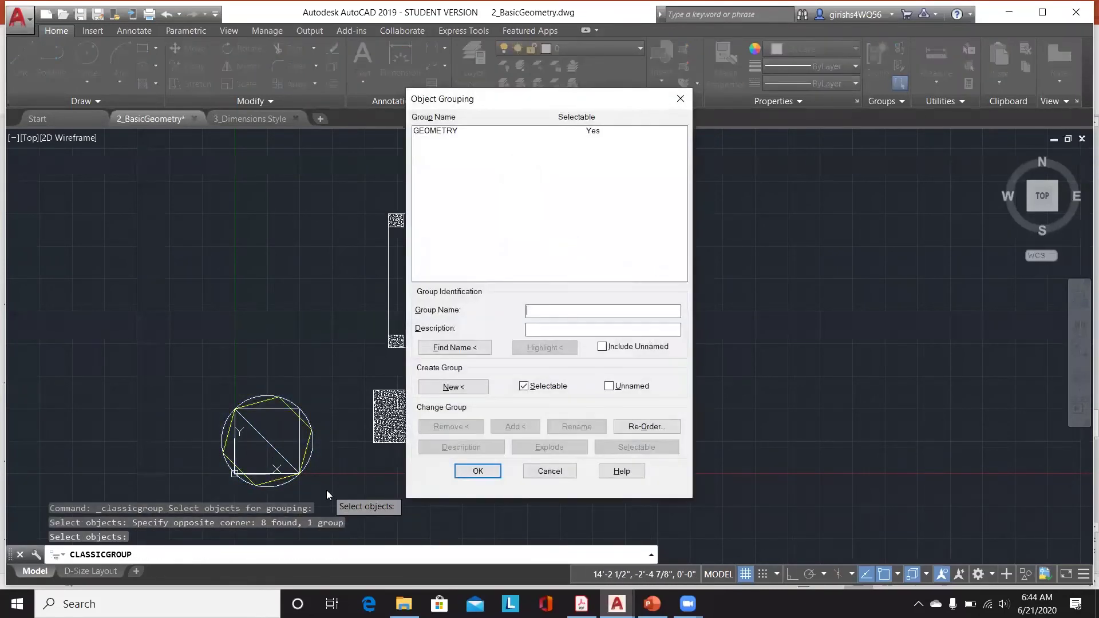
# Step: Review the GEOMETRY group's details in the Group Manager and the blocks available for insertion in this drawing
pyautogui.click(446, 131)
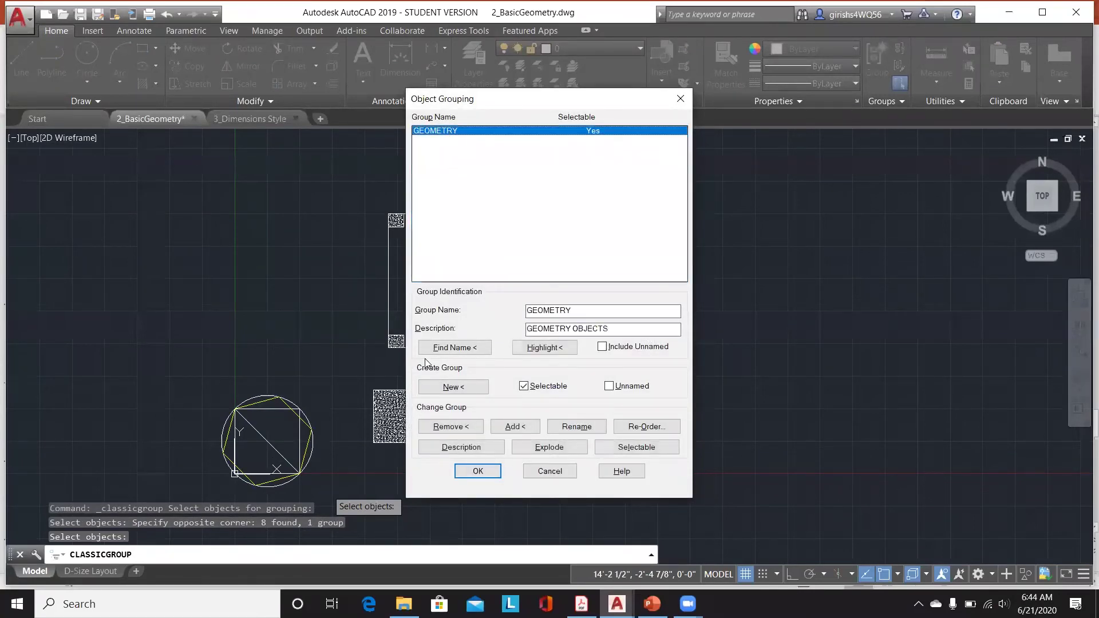
pyautogui.click(477, 471)
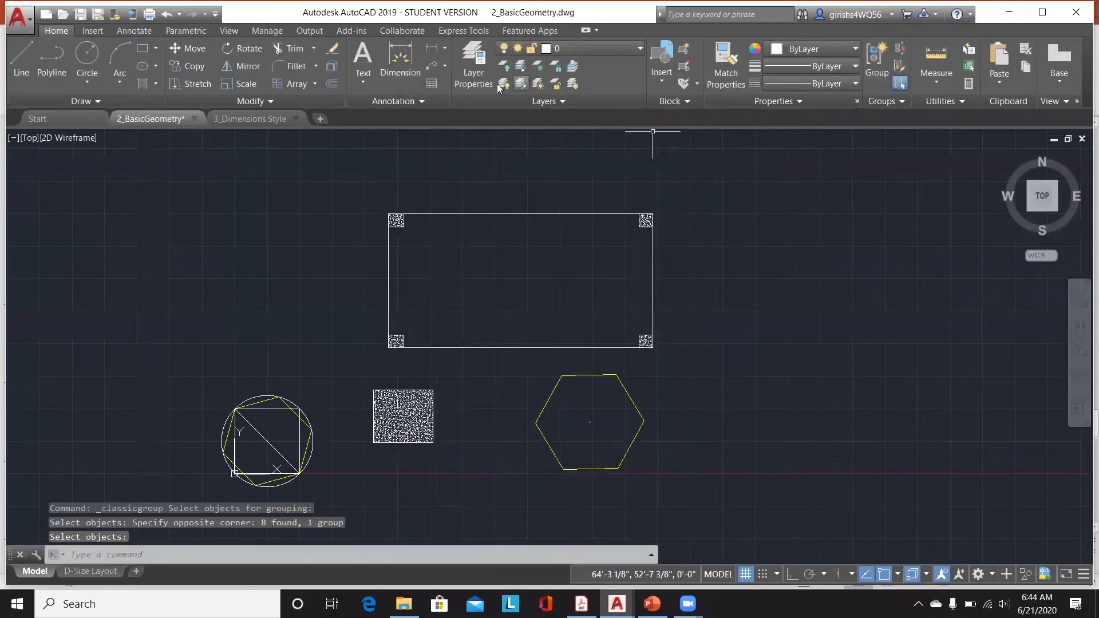
pyautogui.click(665, 87)
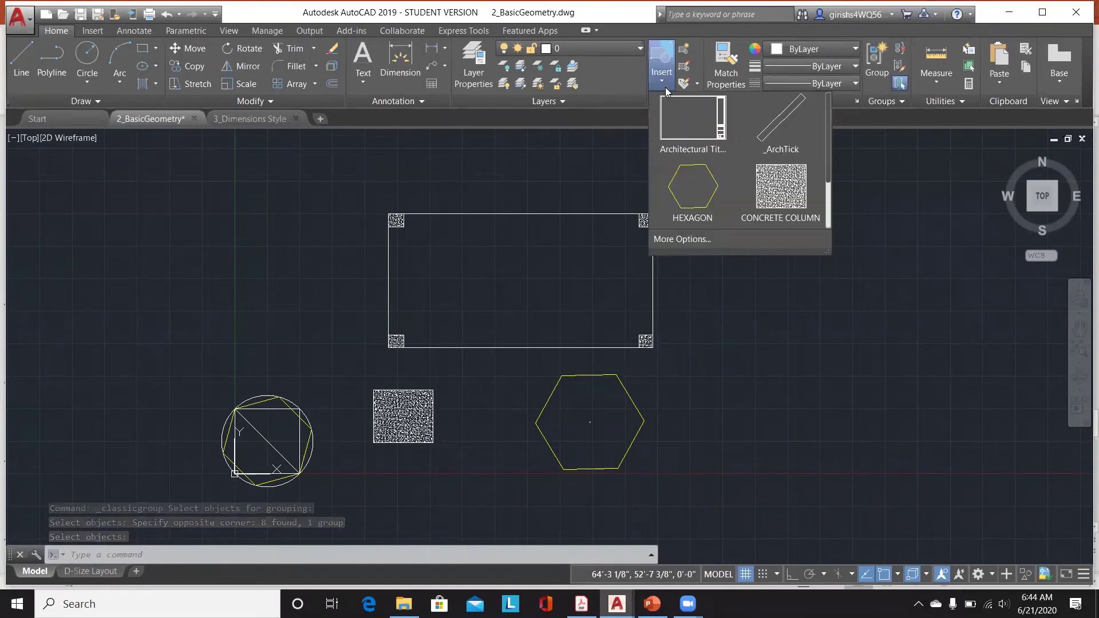
pyautogui.click(938, 117)
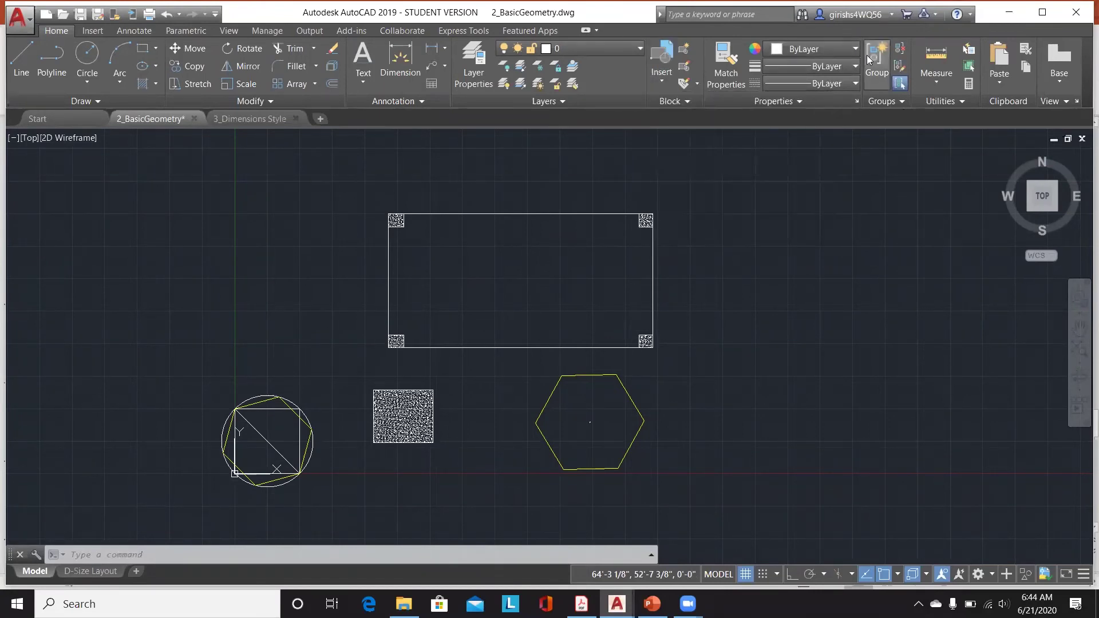
# Step: Edit the group made of the circle and its inner shapes, adding the large concrete column block to it
pyautogui.click(899, 67)
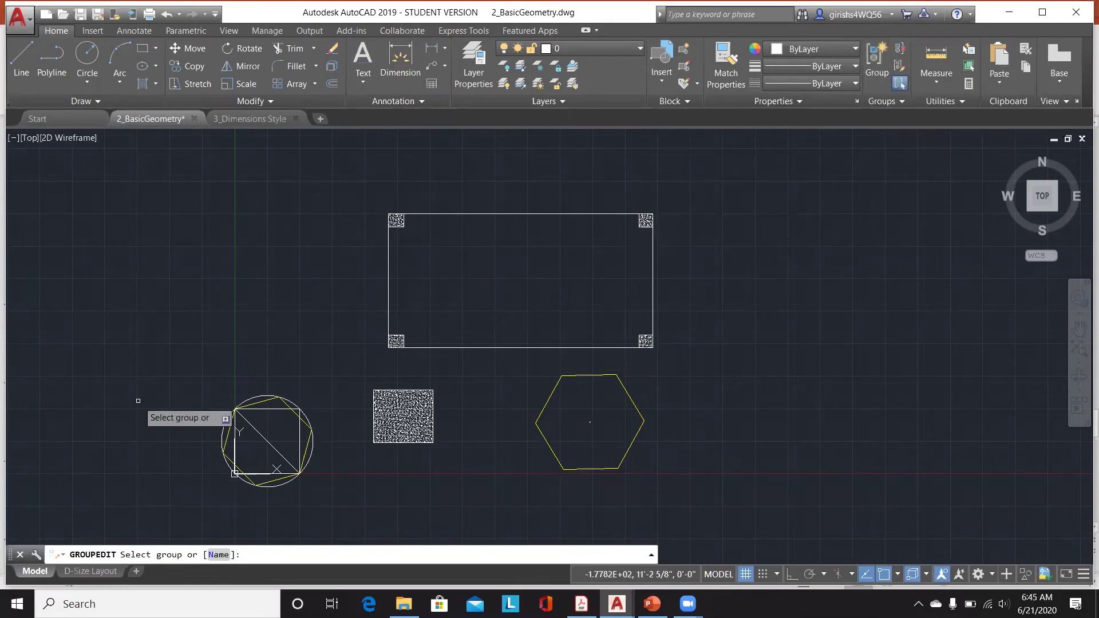
pyautogui.click(239, 405)
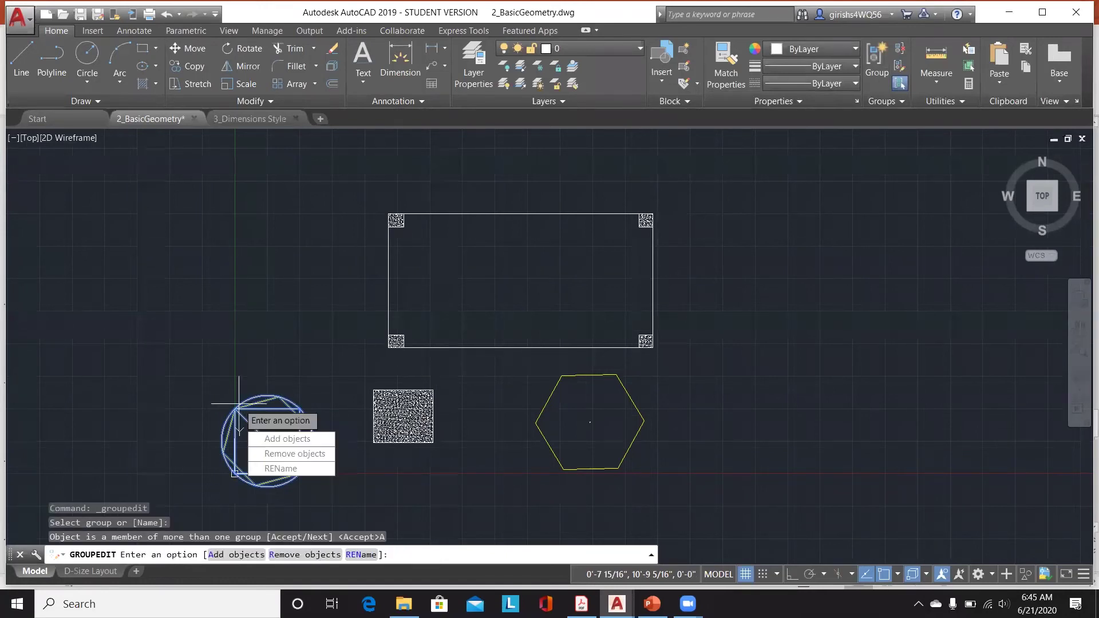
pyautogui.click(286, 438)
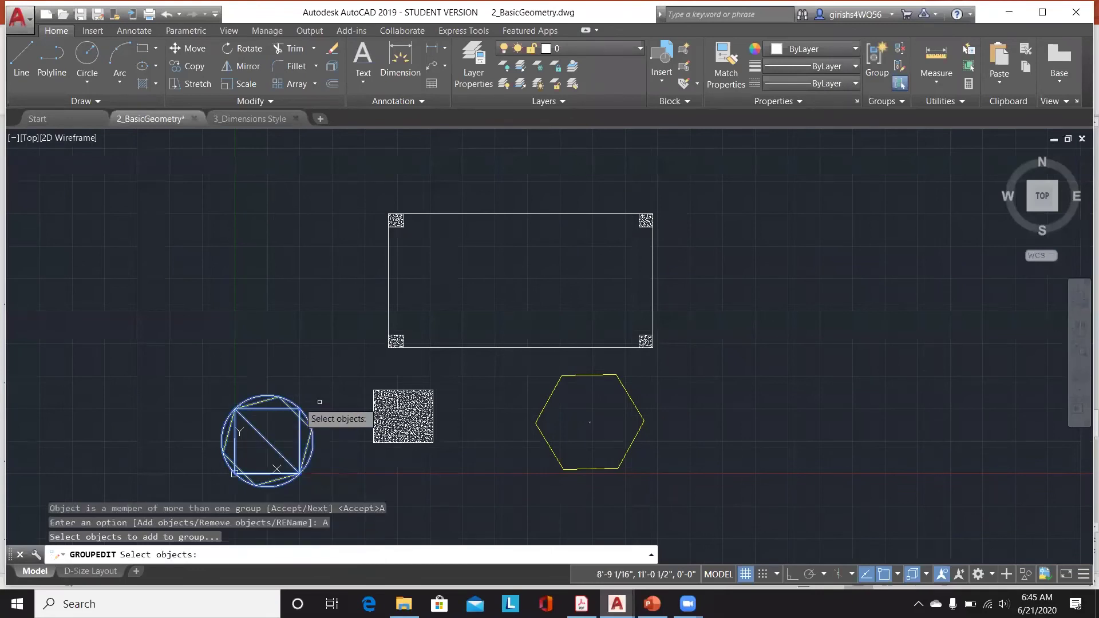
pyautogui.click(392, 396)
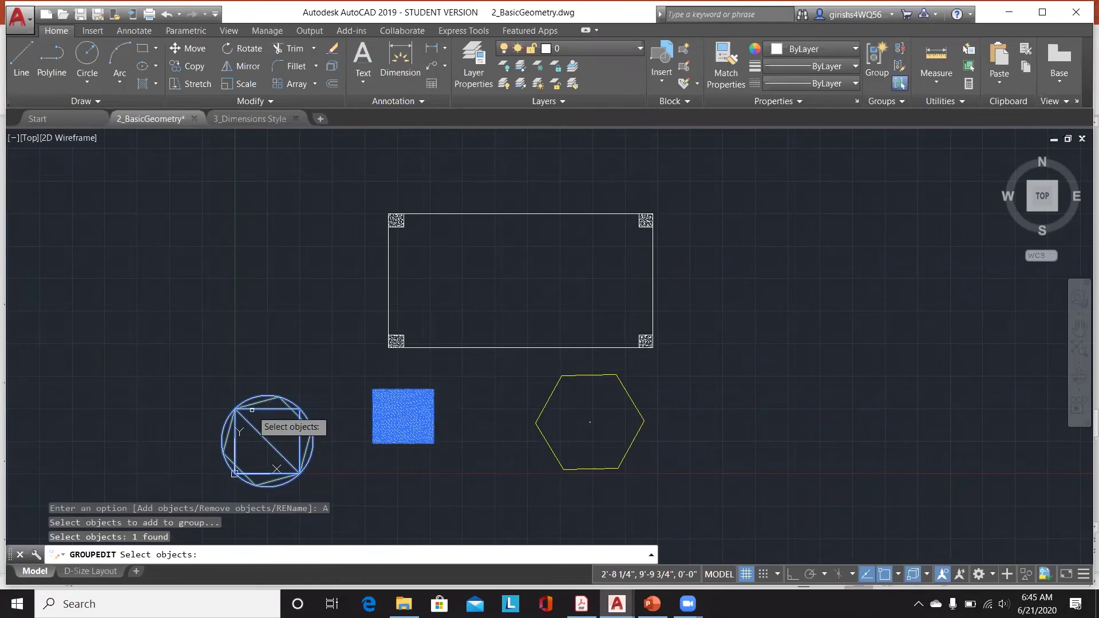
pyautogui.press('Return')
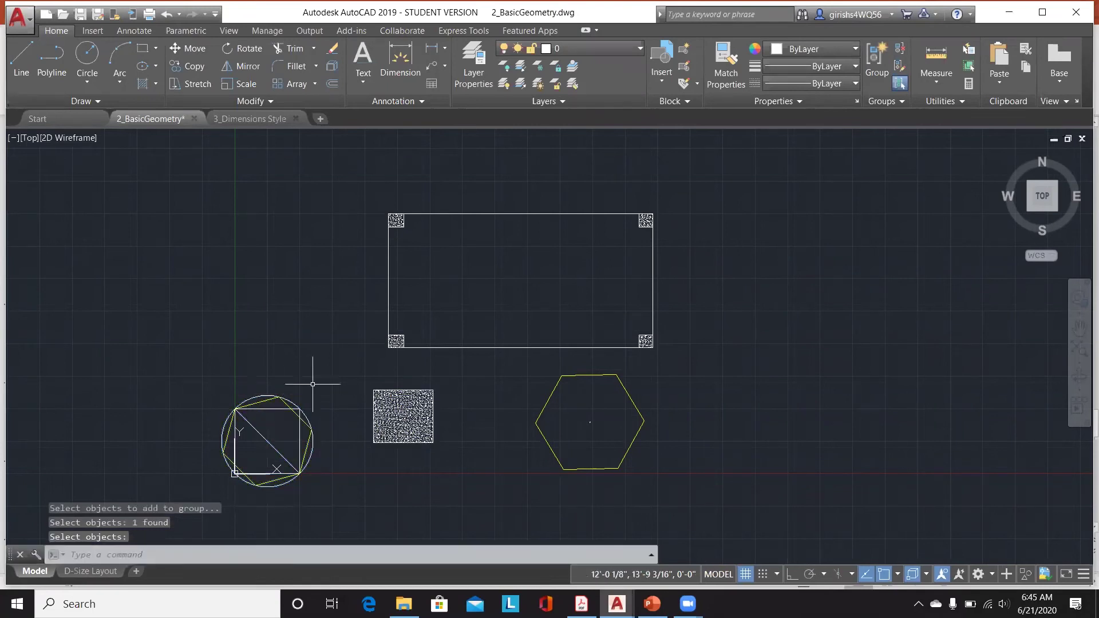
pyautogui.press('Return')
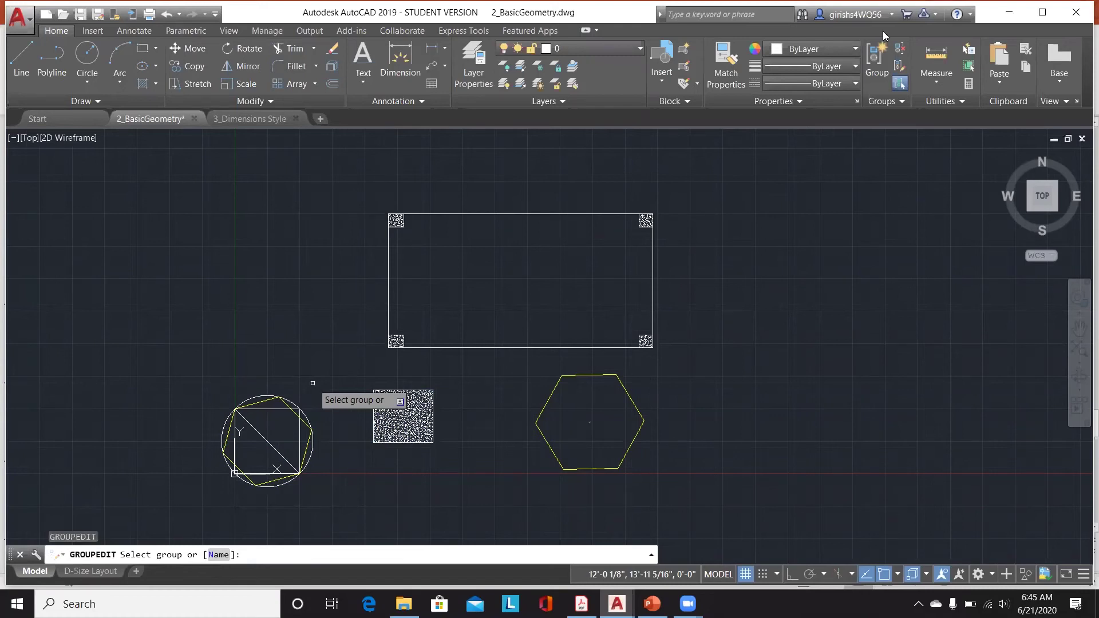
pyautogui.press('Escape')
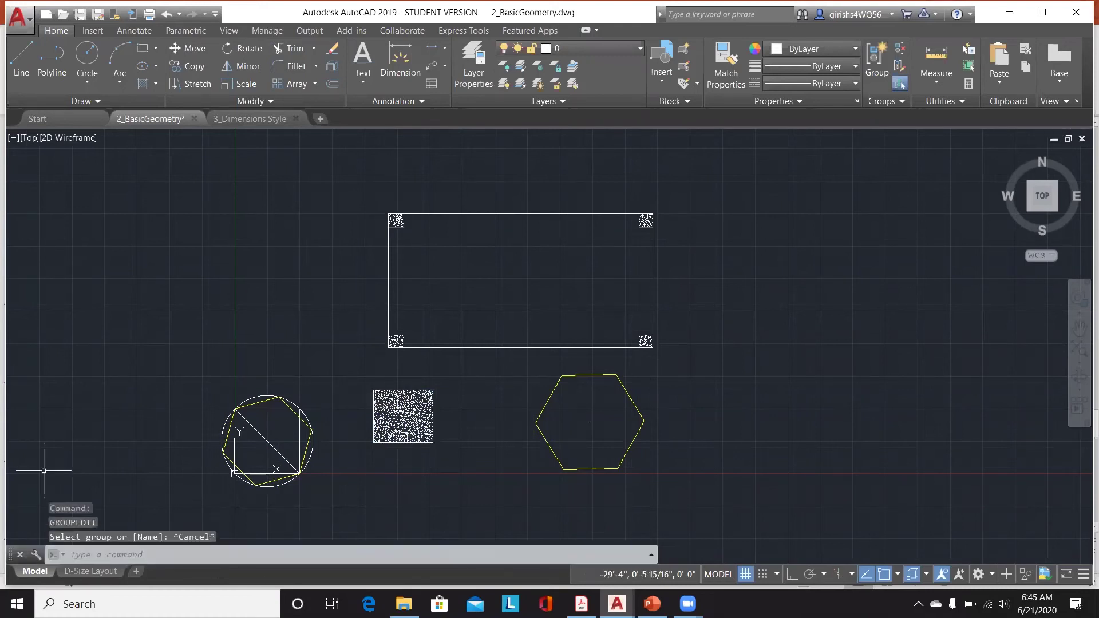
pyautogui.click(870, 63)
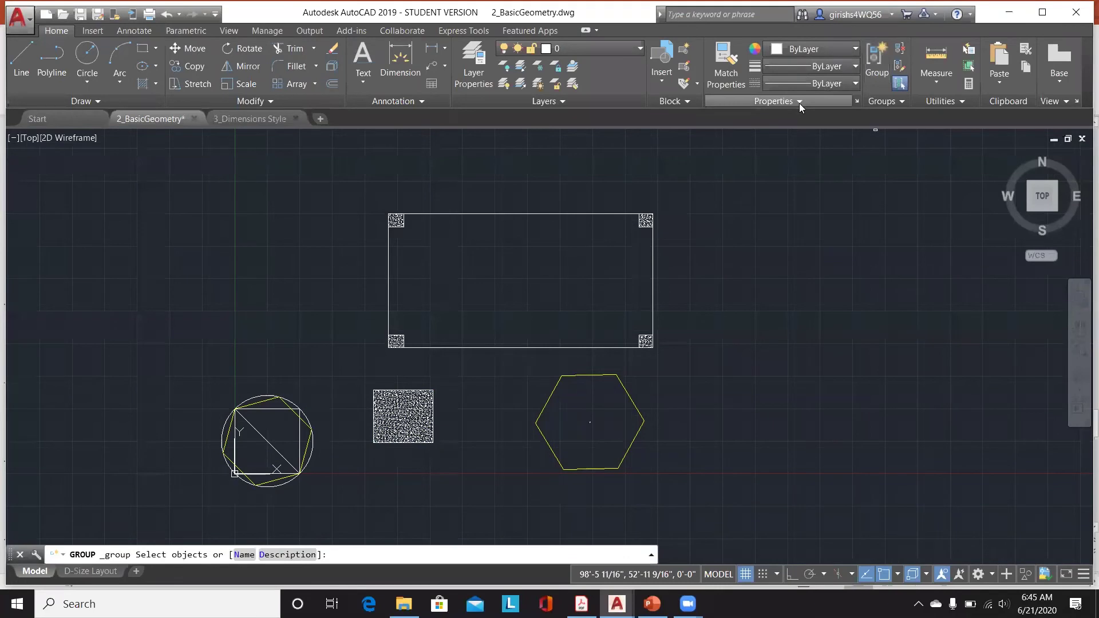
pyautogui.click(899, 65)
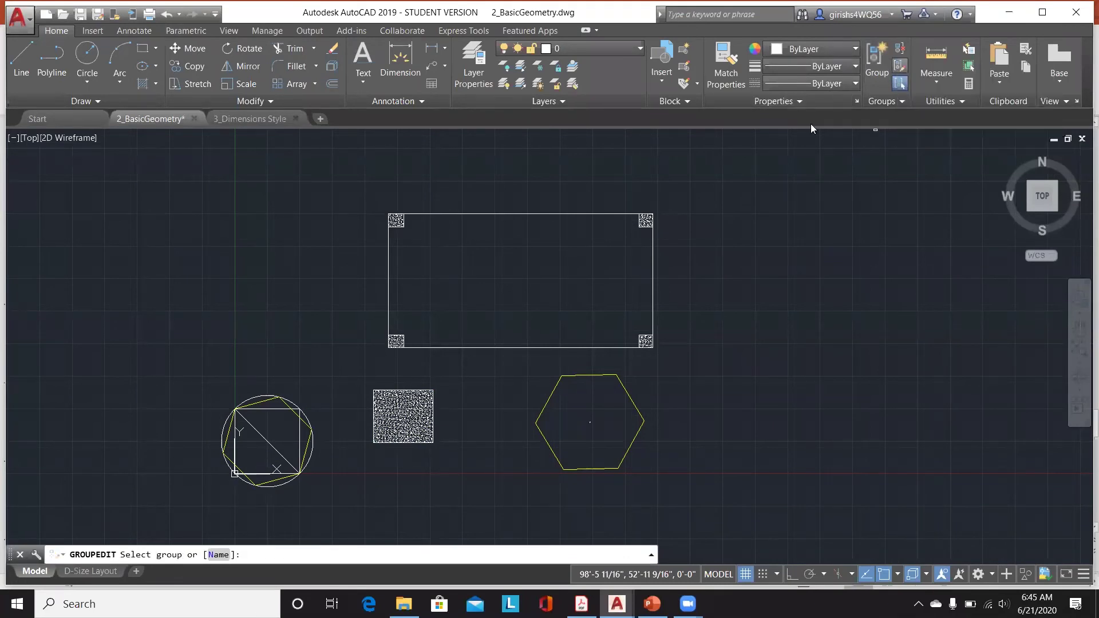
pyautogui.click(386, 412)
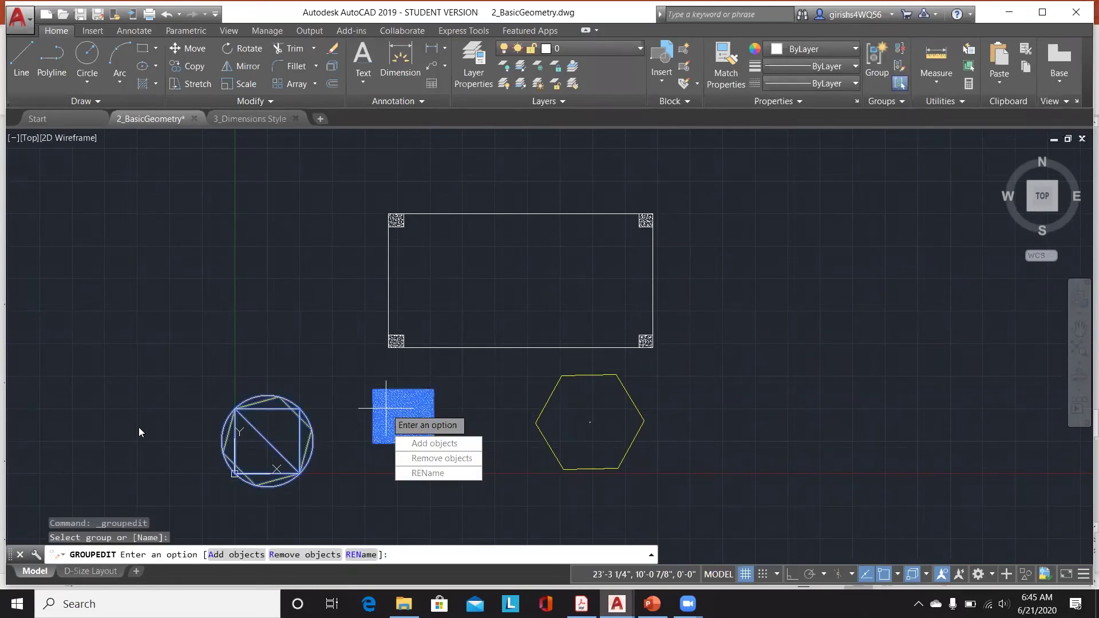
pyautogui.press('Escape')
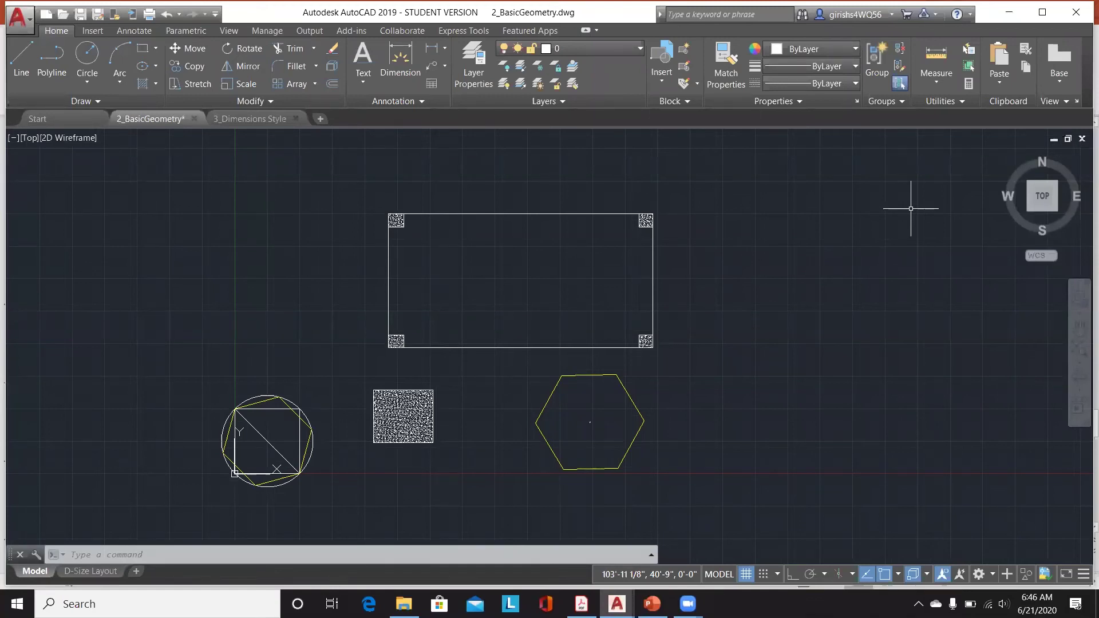
pyautogui.click(899, 66)
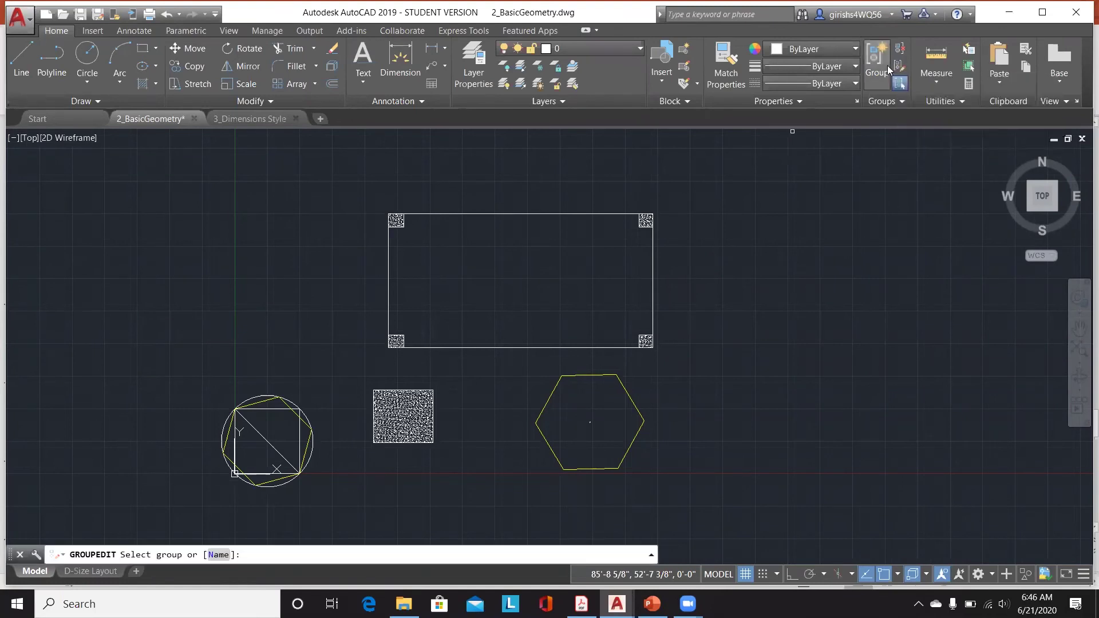
pyautogui.press('Escape')
# Step: Ungroup the group containing the large concrete column and the circle, and select both objects to check their grouping
pyautogui.click(902, 49)
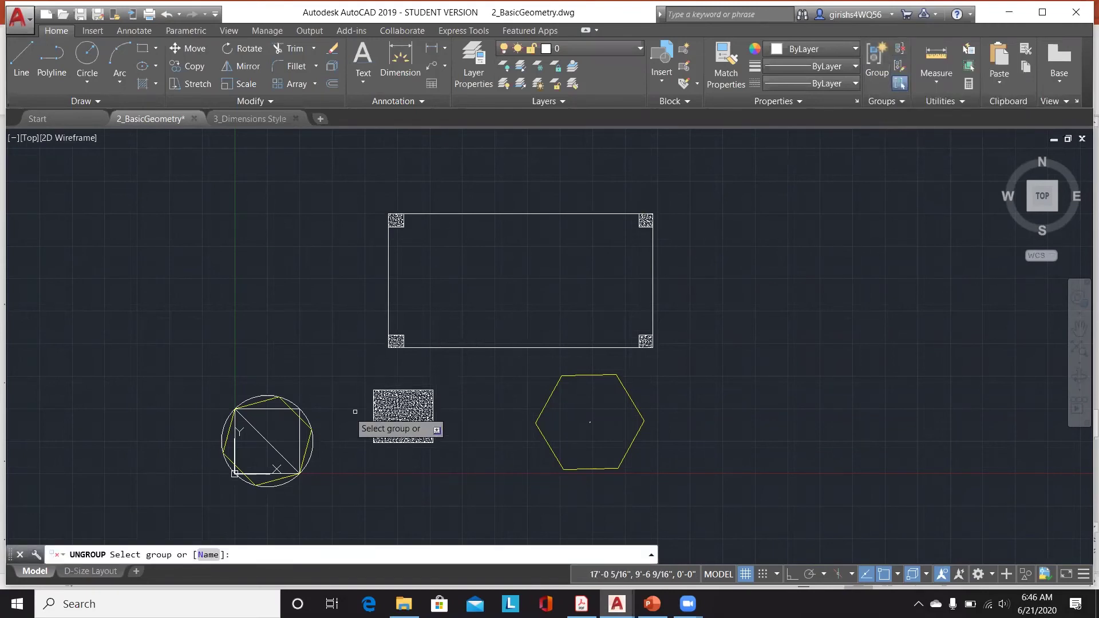
pyautogui.click(394, 408)
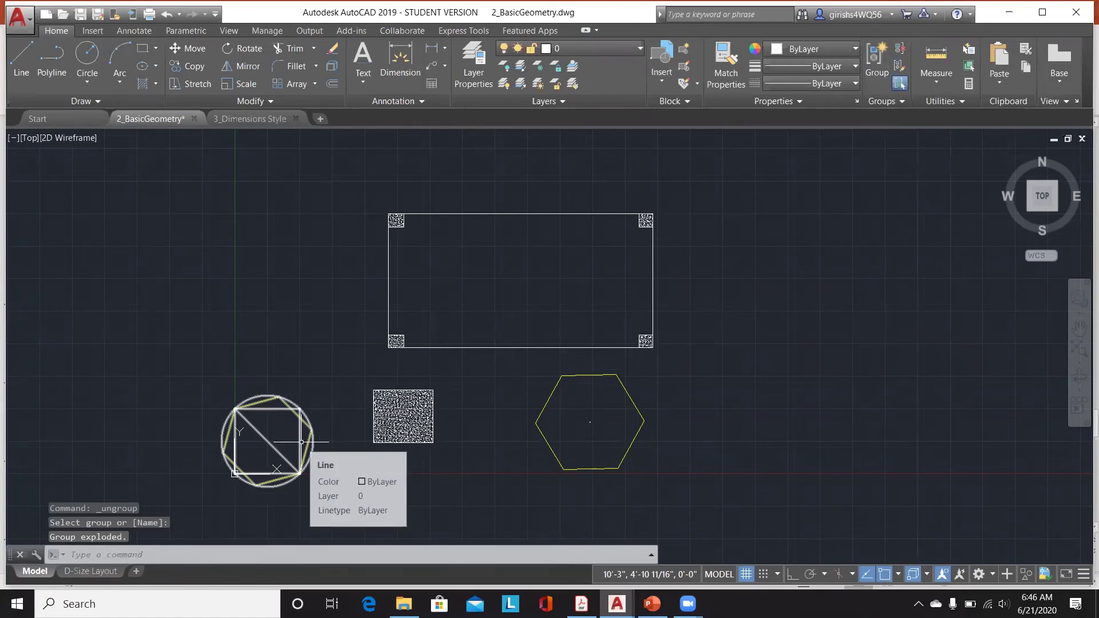
pyautogui.press('Escape')
pyautogui.click(391, 412)
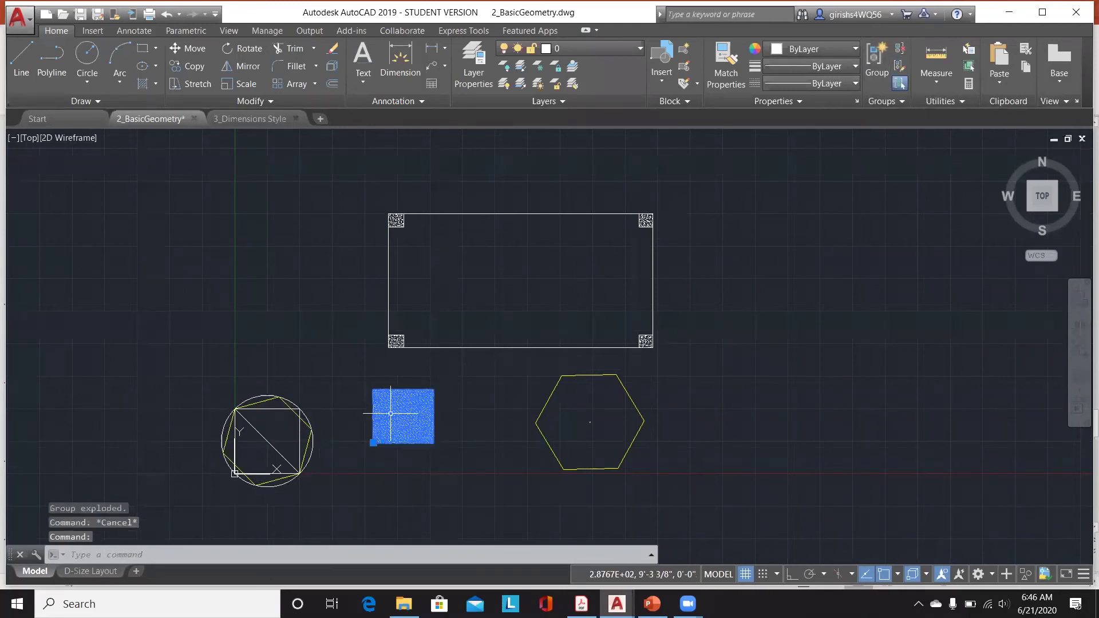
pyautogui.click(270, 396)
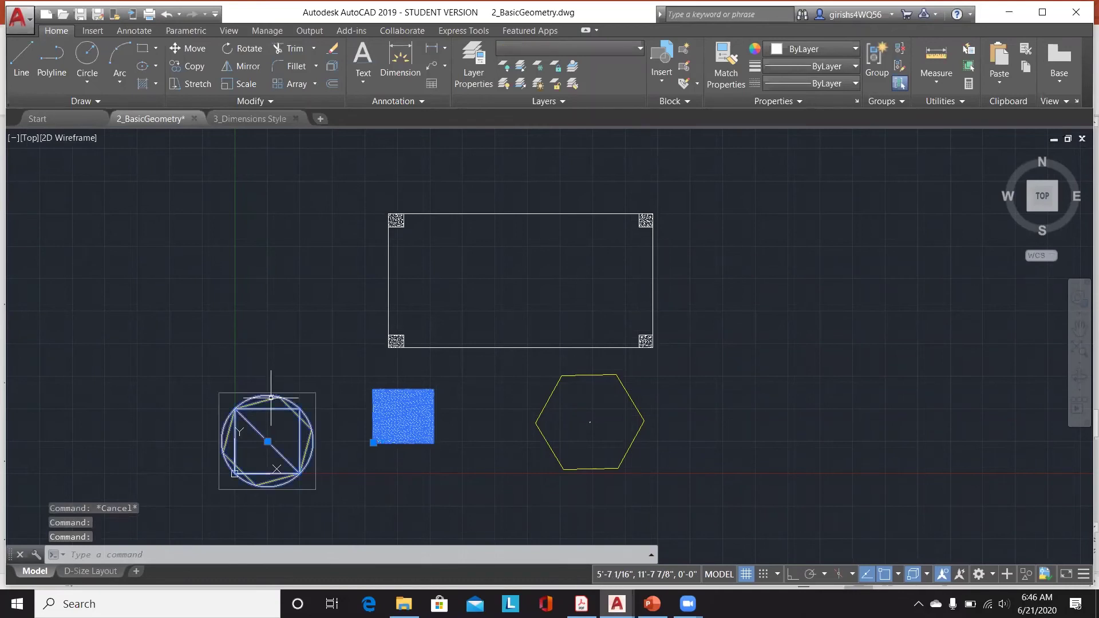
pyautogui.press('Escape')
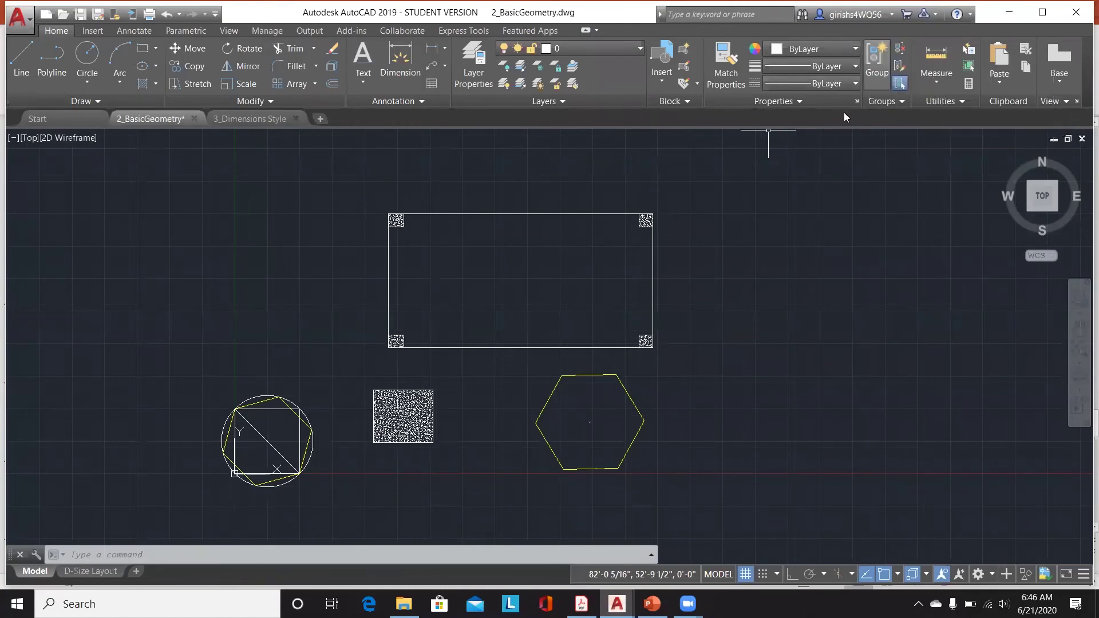
# Step: Turn off group selection and review the GEOMETRY group's details in the Group Manager without changing them
pyautogui.click(899, 85)
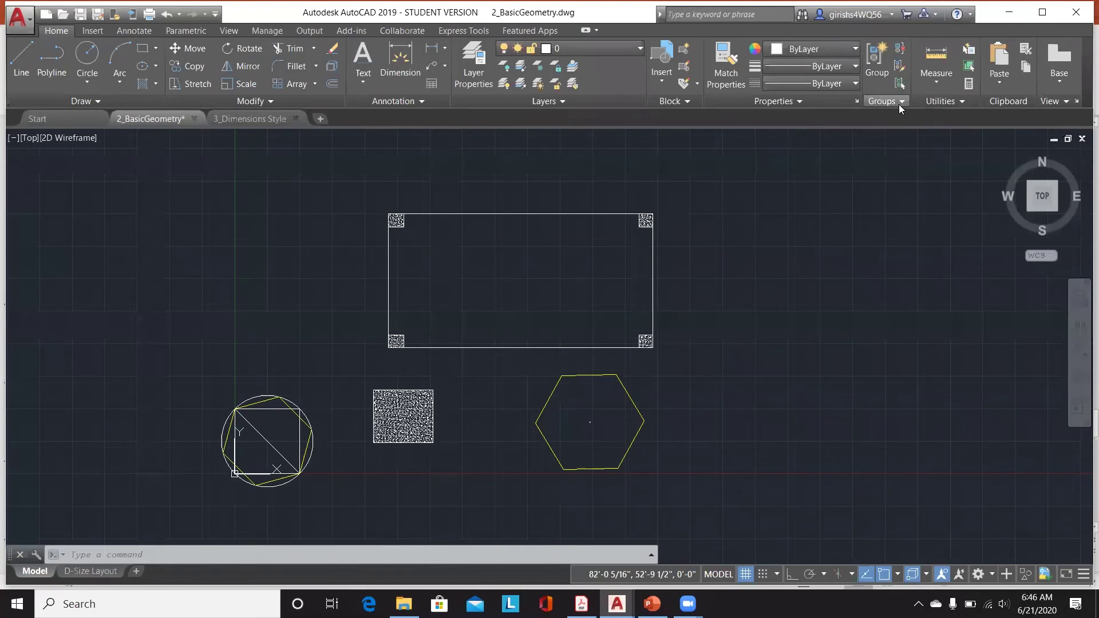
pyautogui.click(899, 104)
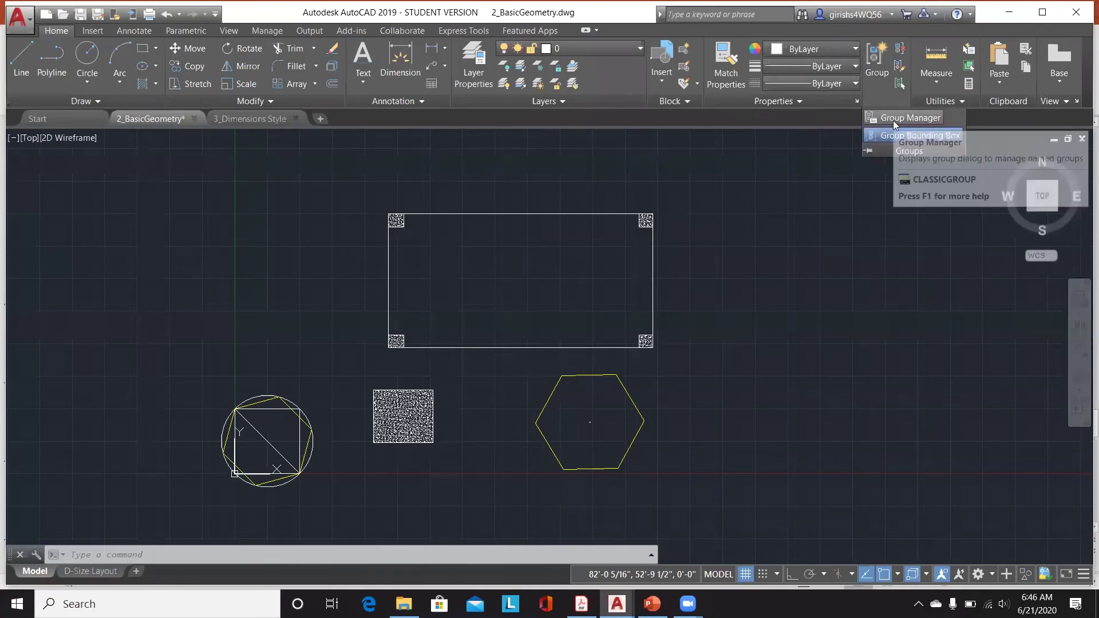
pyautogui.click(892, 120)
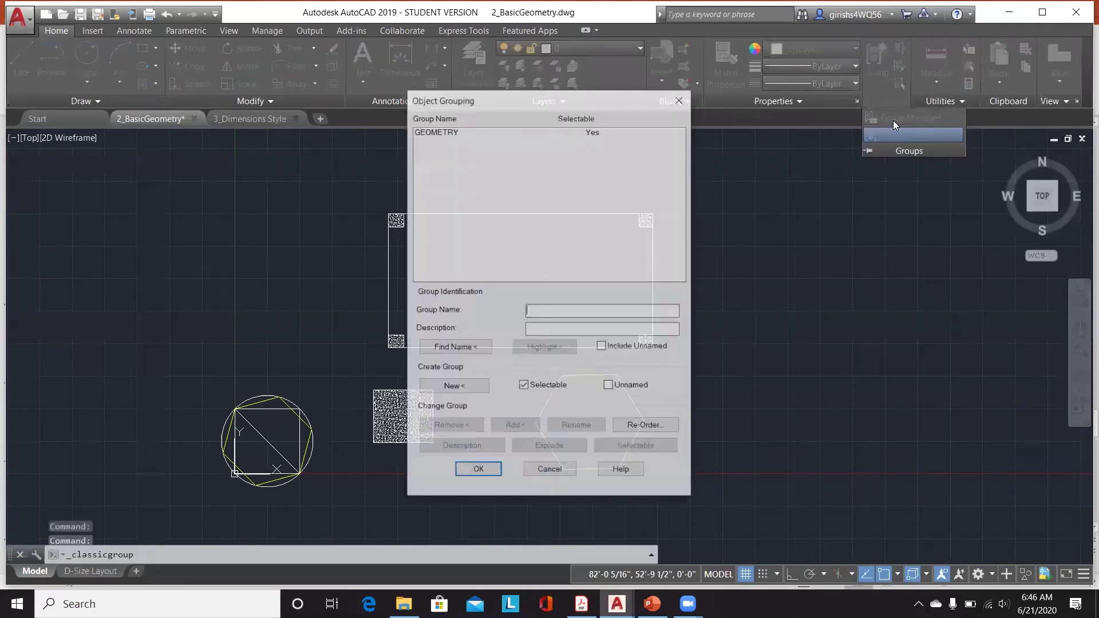
pyautogui.click(429, 131)
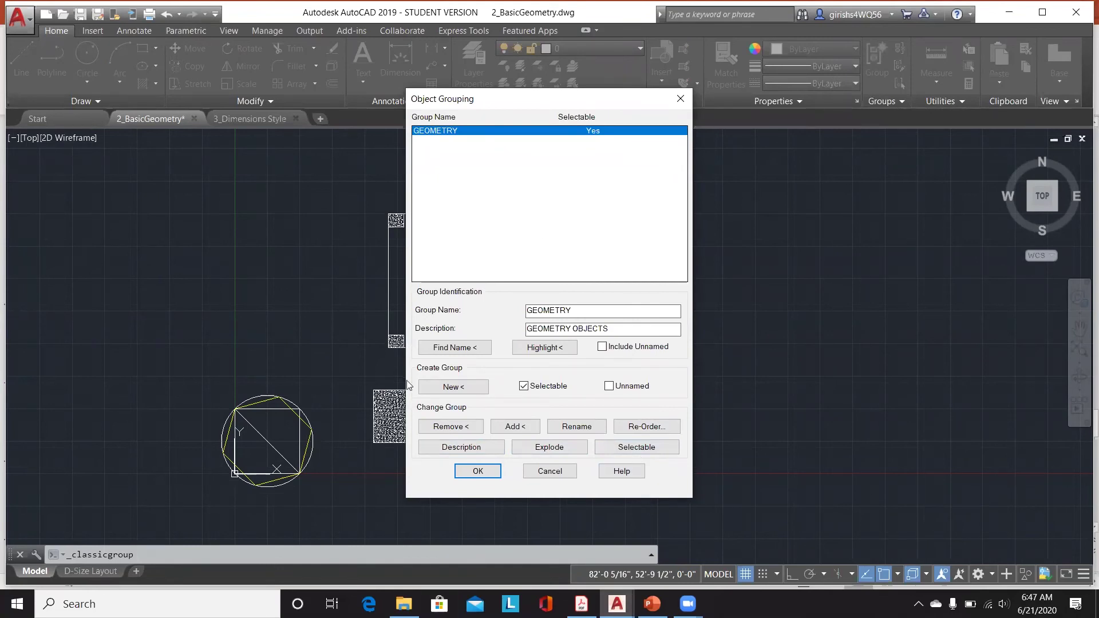
pyautogui.click(560, 472)
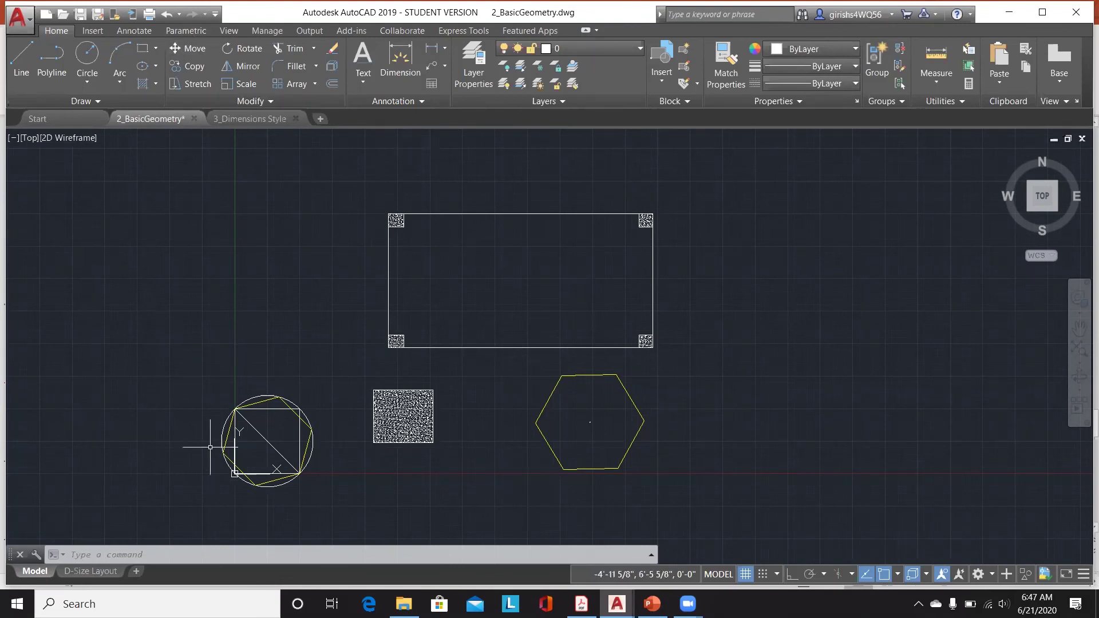
pyautogui.moveTo(616, 604)
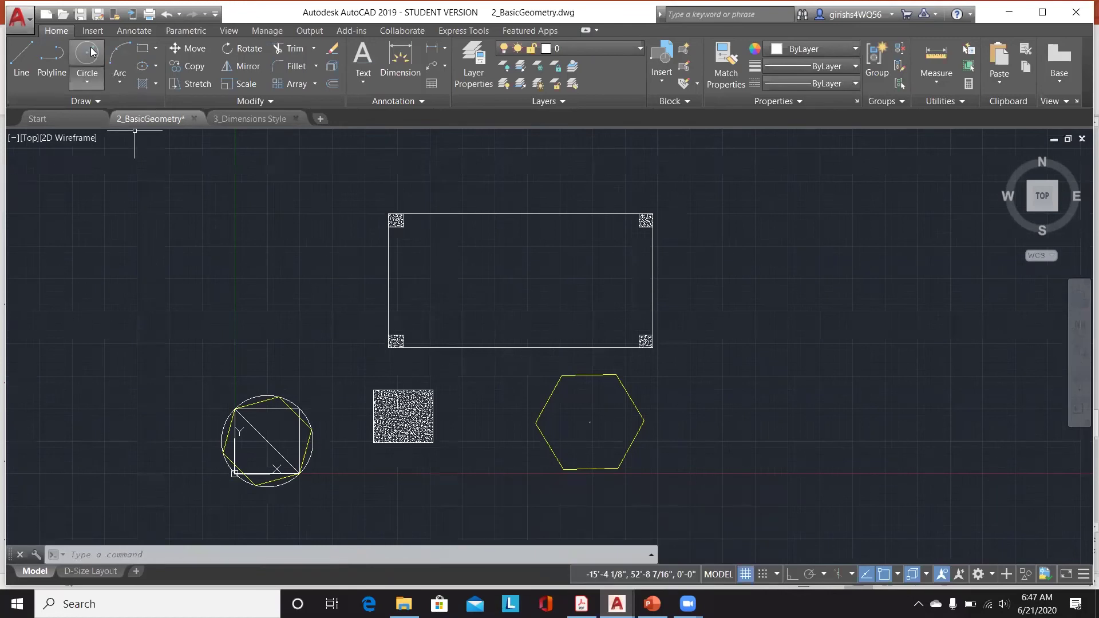
pyautogui.click(184, 31)
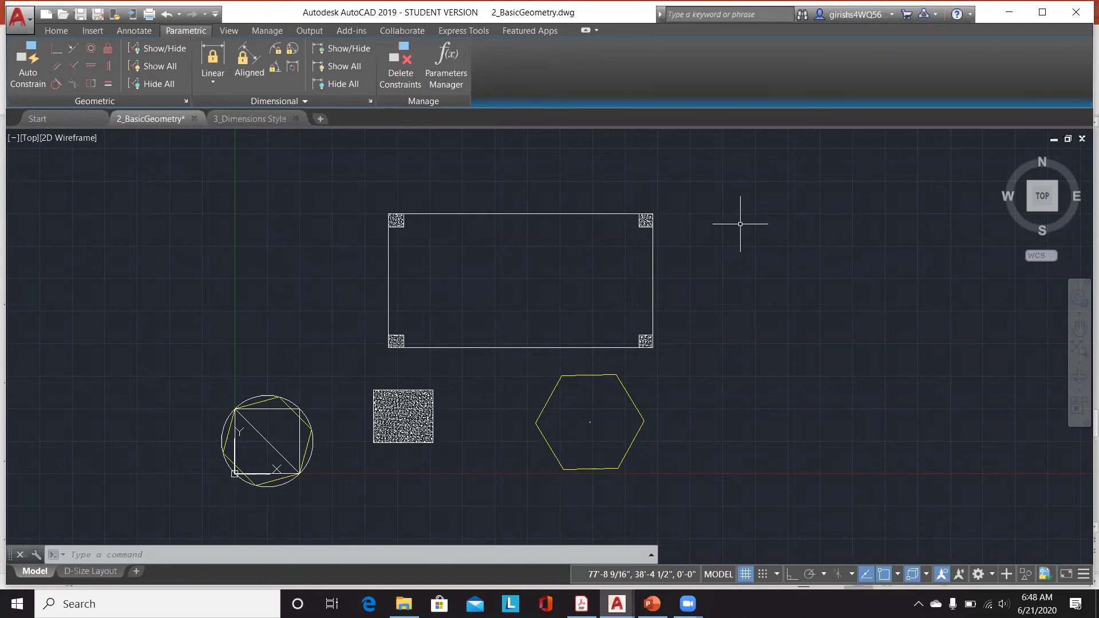
pyautogui.click(49, 32)
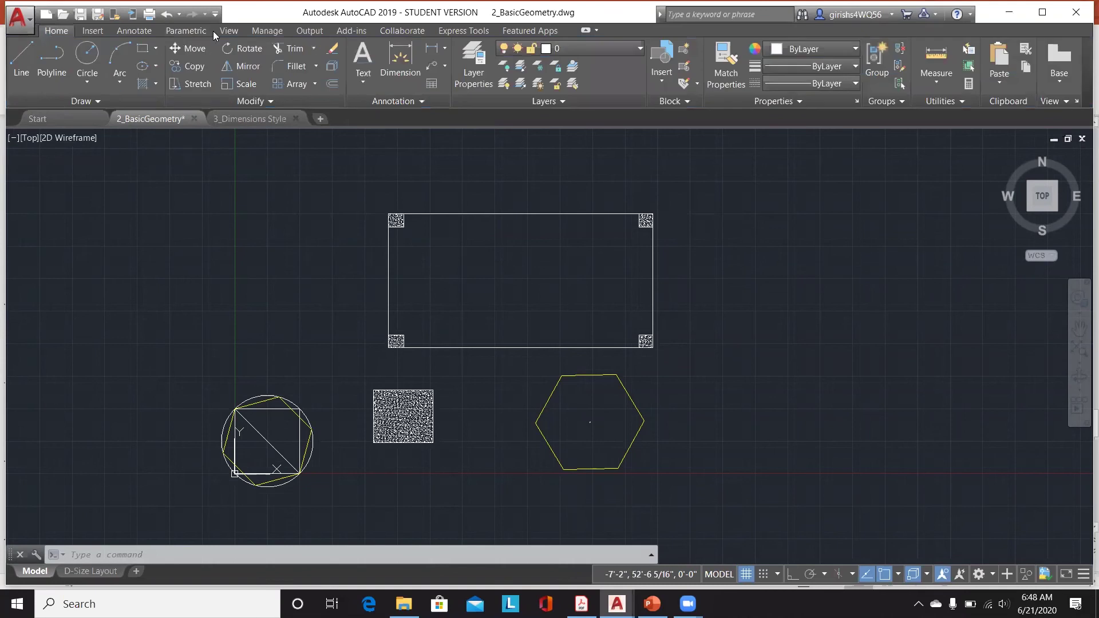
pyautogui.click(935, 56)
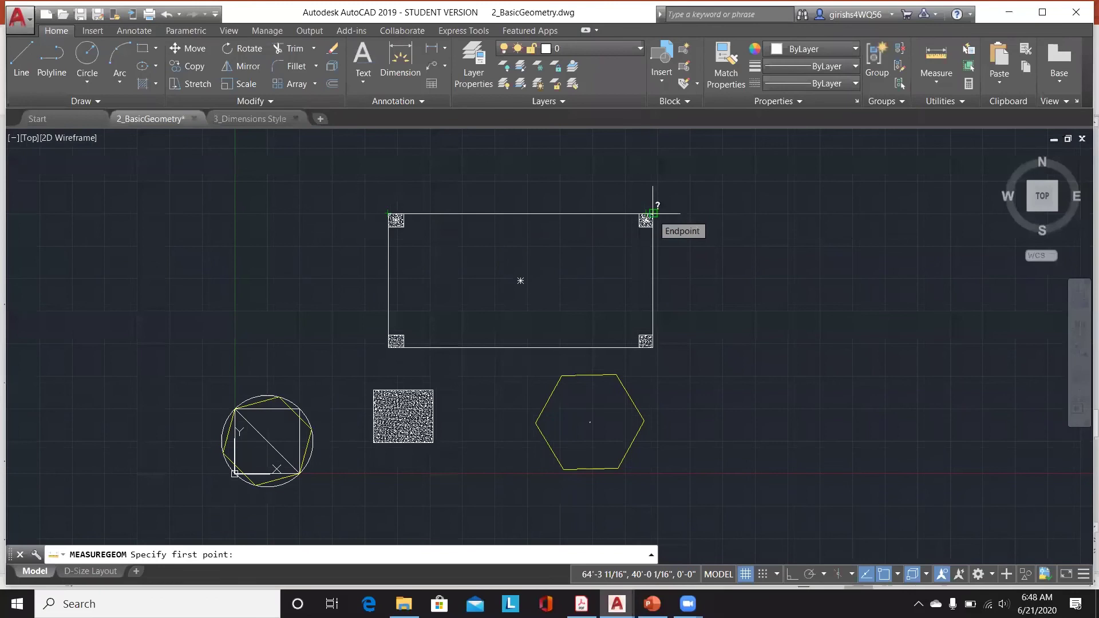
pyautogui.press('Escape')
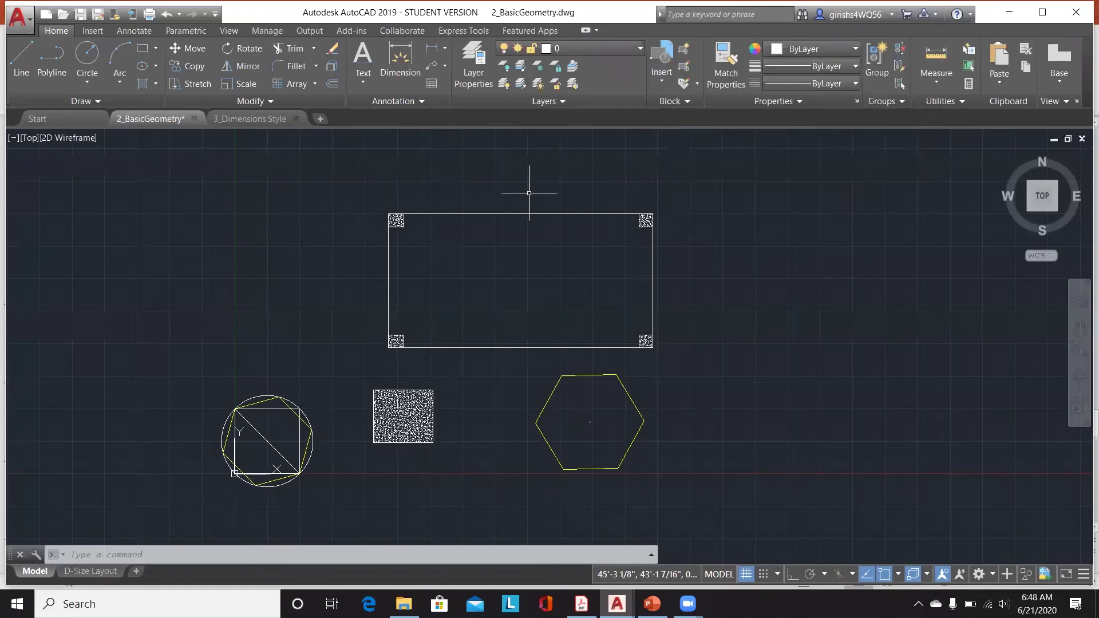
# Step: Select the floor plan block, switch to the 3_Dimensions Style drawing and look over its block insertion tools
pyautogui.click(523, 212)
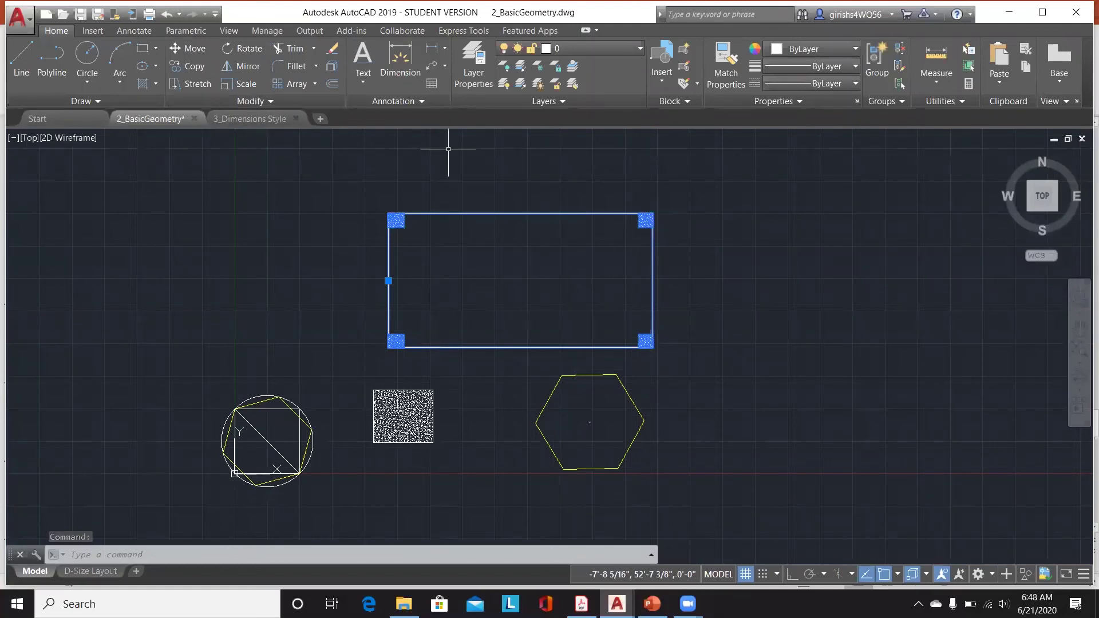
pyautogui.click(224, 117)
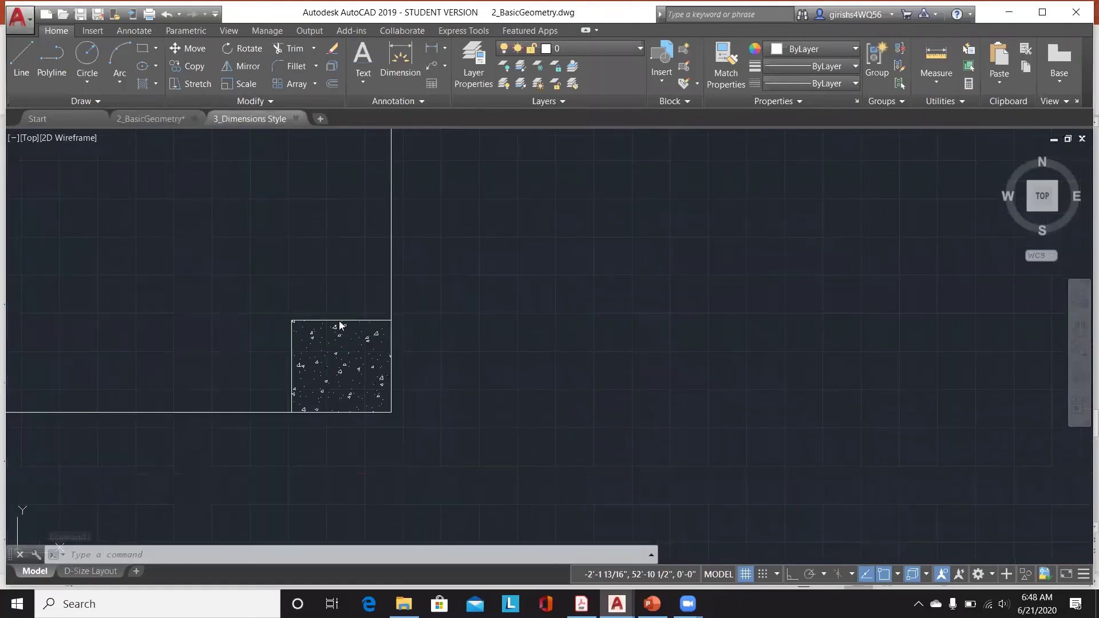
pyautogui.click(94, 32)
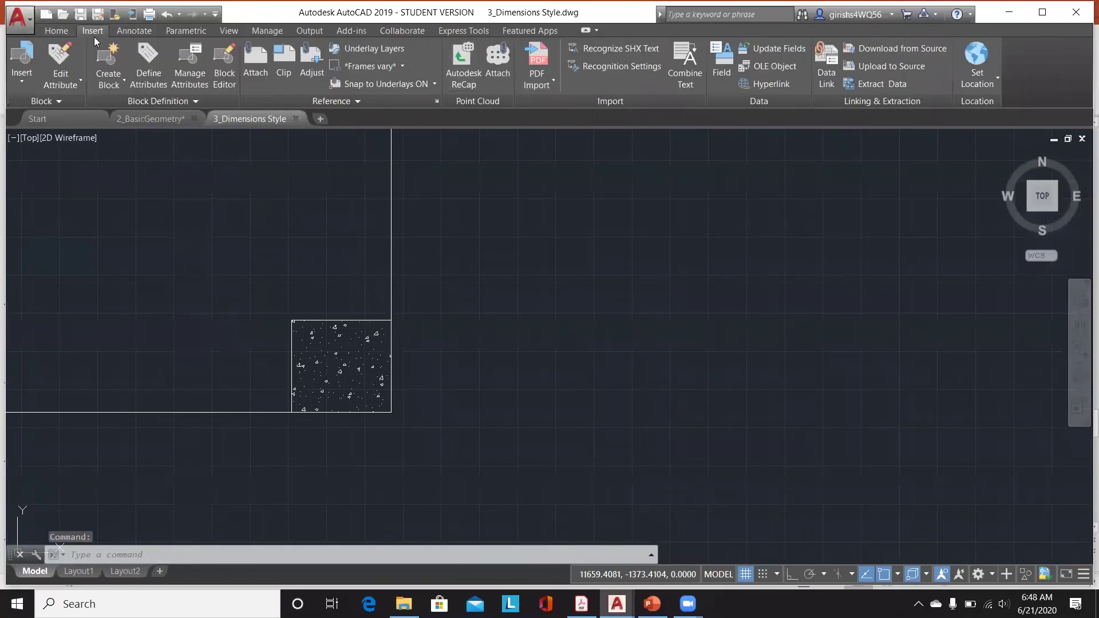
pyautogui.click(67, 32)
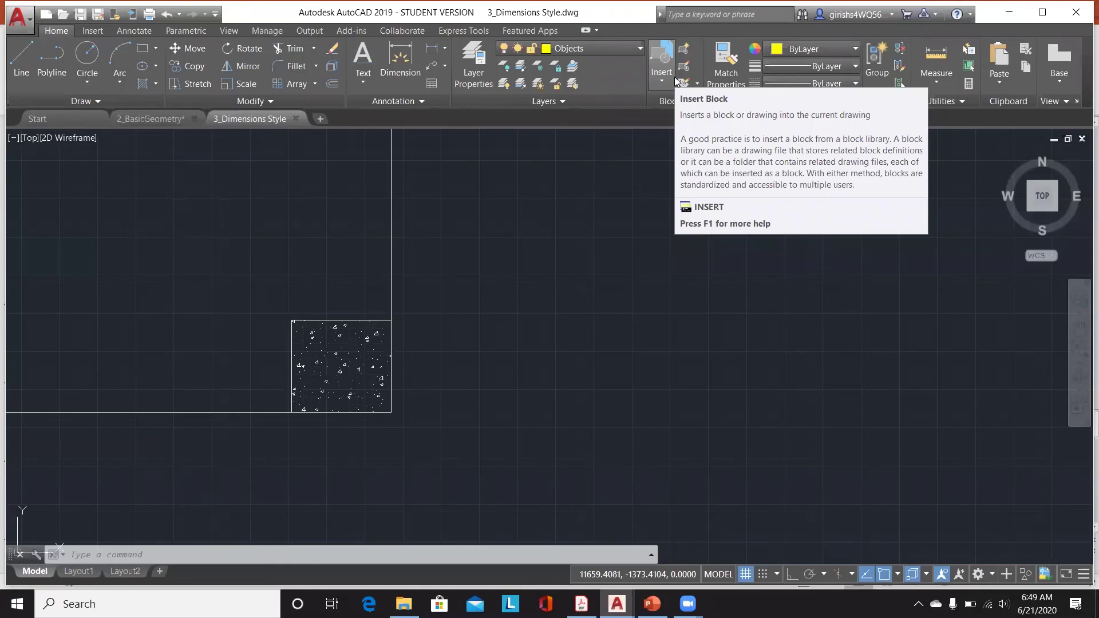
# Step: Compare the blocks available for insertion in the 3_Dimensions Style and 2_BasicGeometry drawings
pyautogui.click(652, 82)
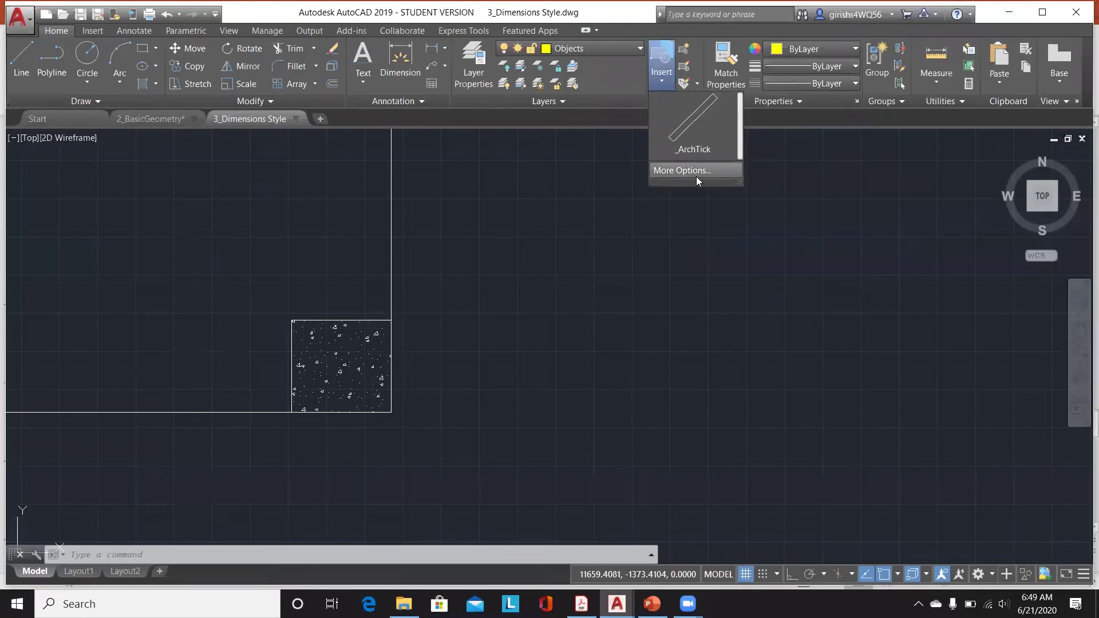
pyautogui.click(162, 119)
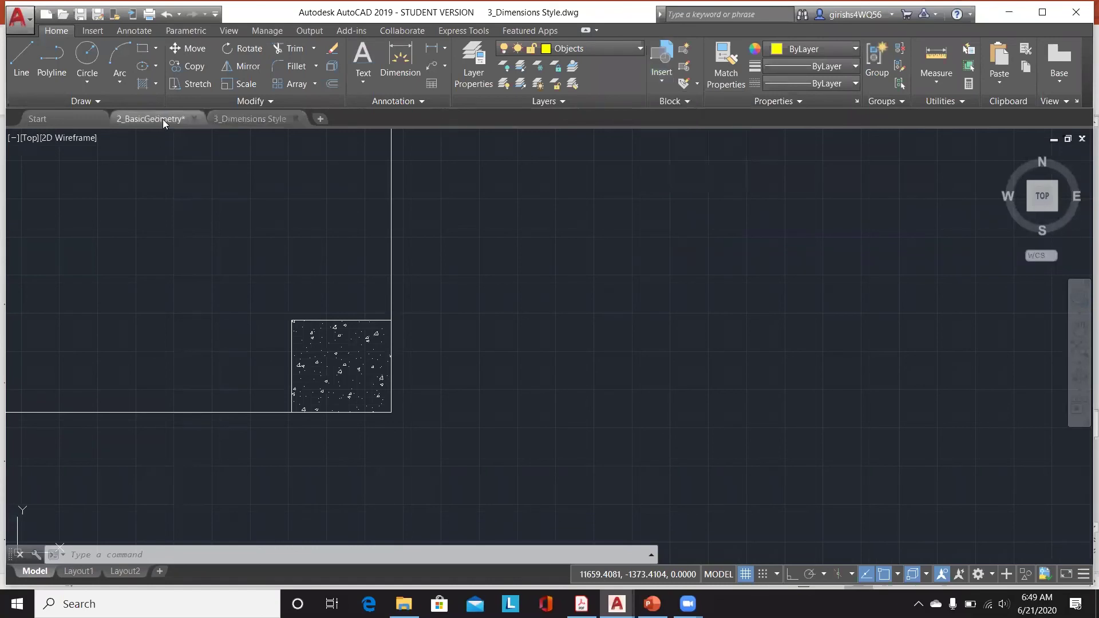
pyautogui.click(666, 81)
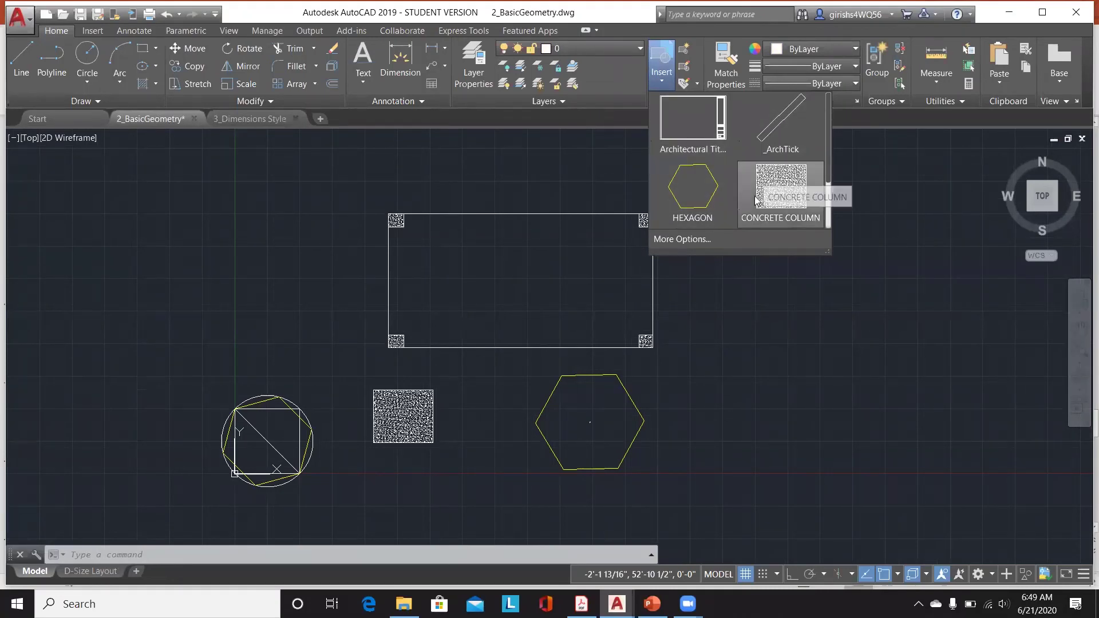
pyautogui.click(269, 118)
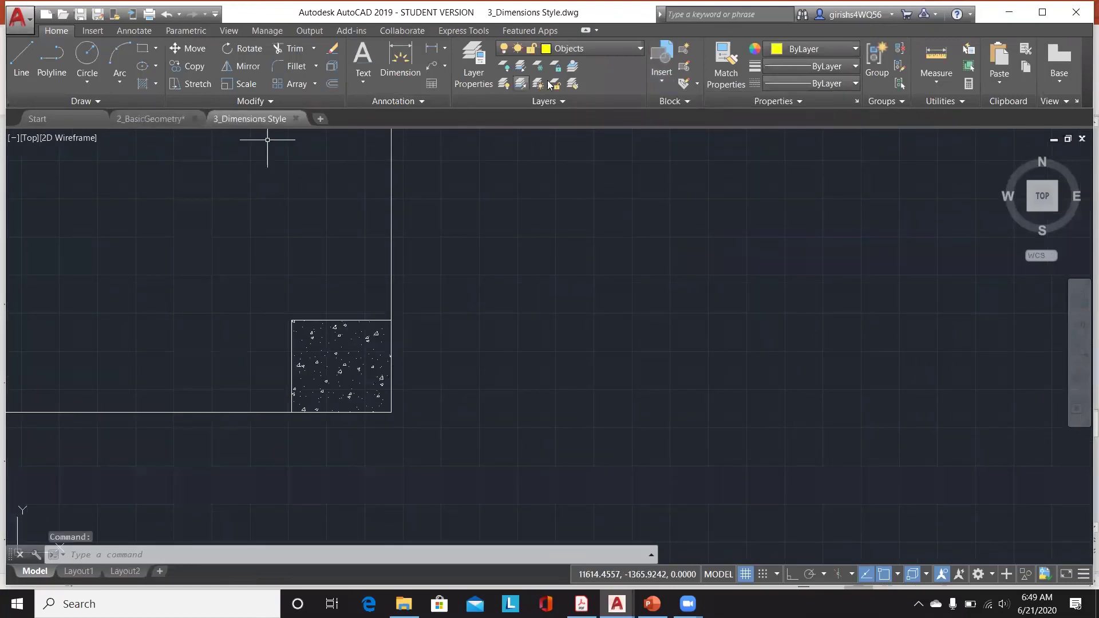
pyautogui.click(601, 48)
pyautogui.click(655, 68)
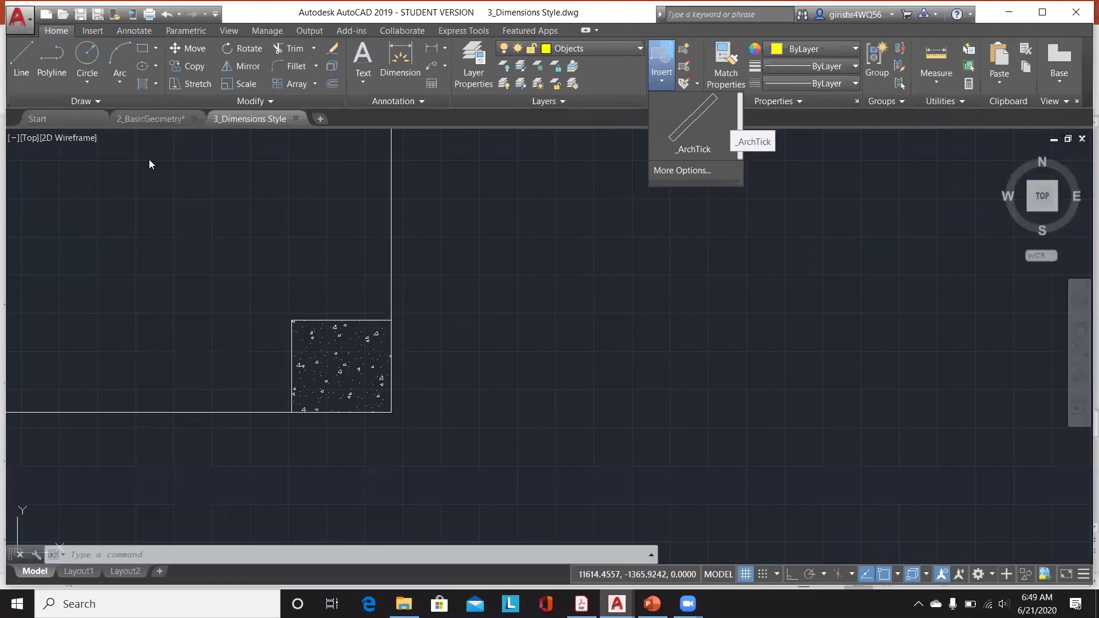
# Step: In 2_BasicGeometry, define a selectable group named ALL with the description ALL OBJECTS, containing every object in the drawing
pyautogui.click(165, 116)
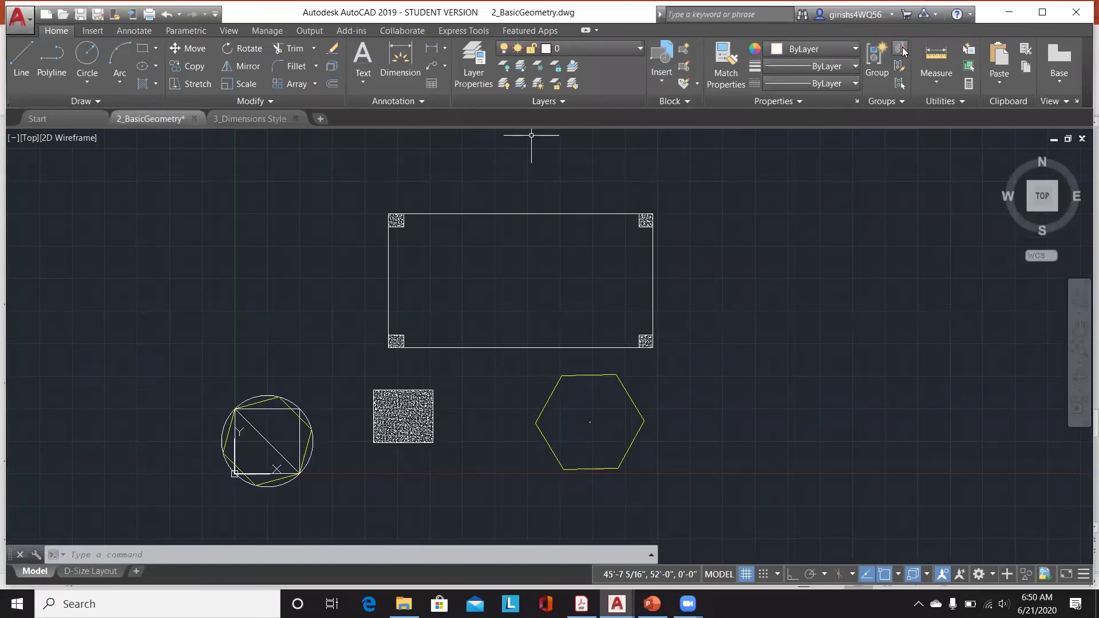
pyautogui.click(902, 98)
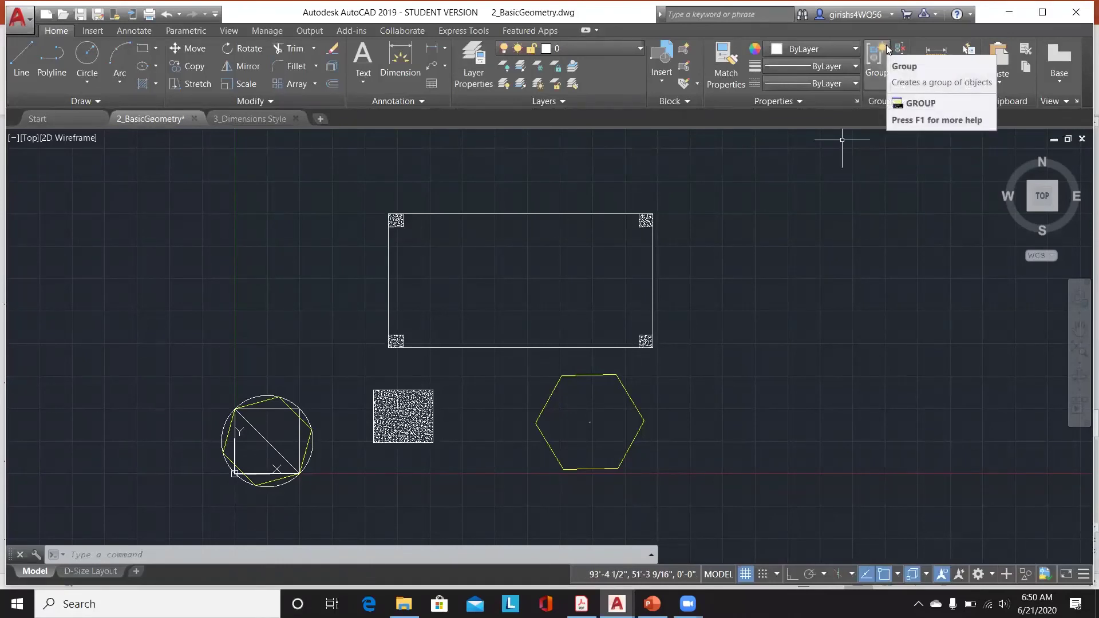
pyautogui.click(879, 103)
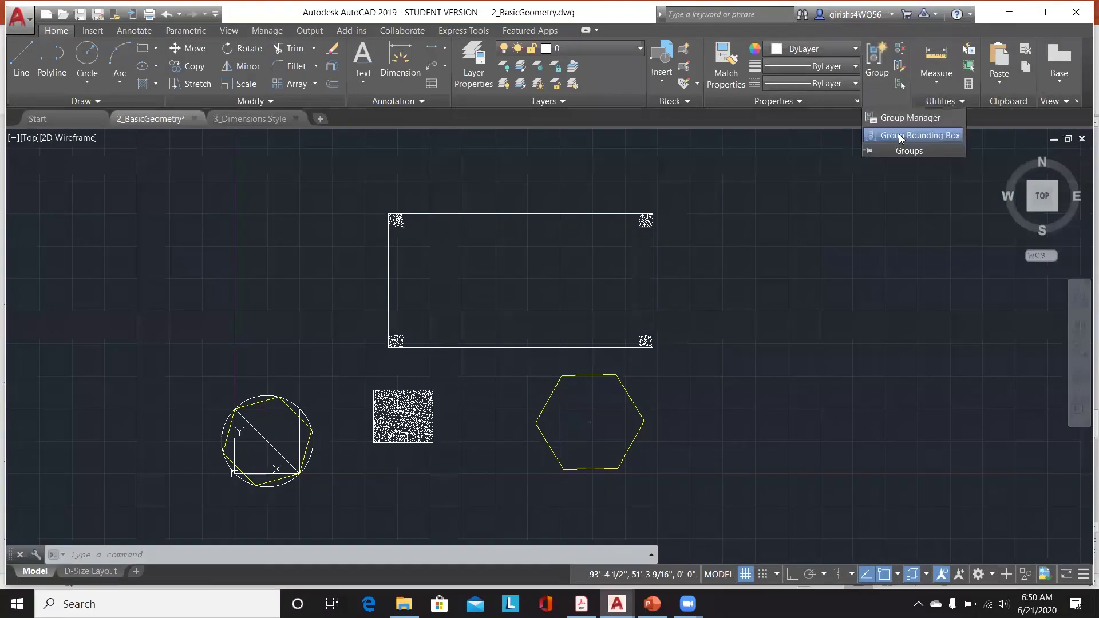
pyautogui.click(914, 118)
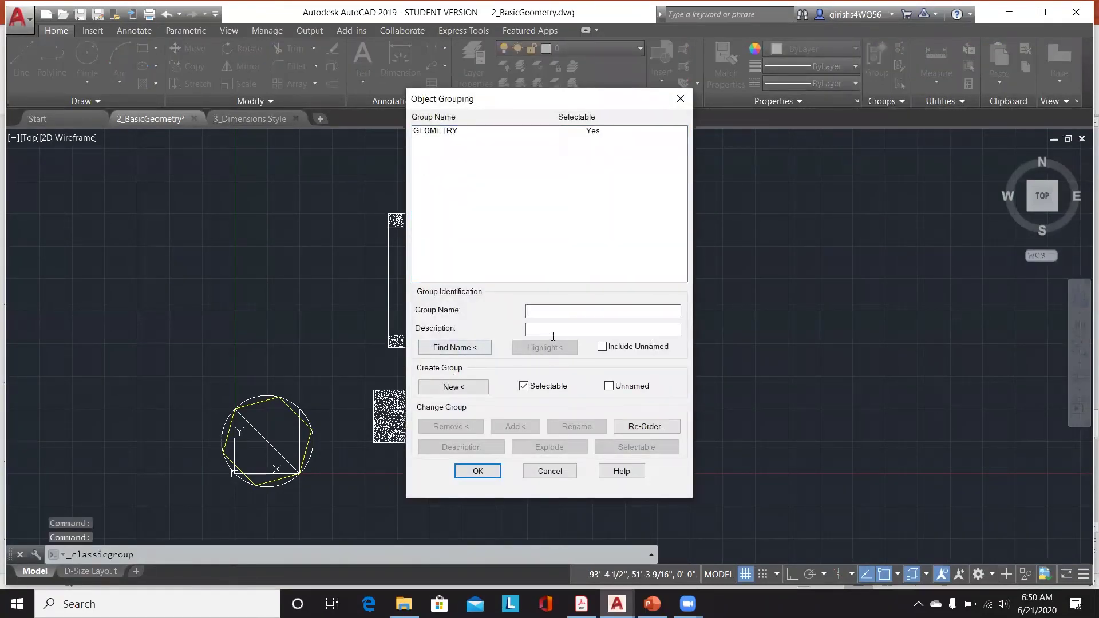
pyautogui.click(535, 311)
pyautogui.write('ALL')
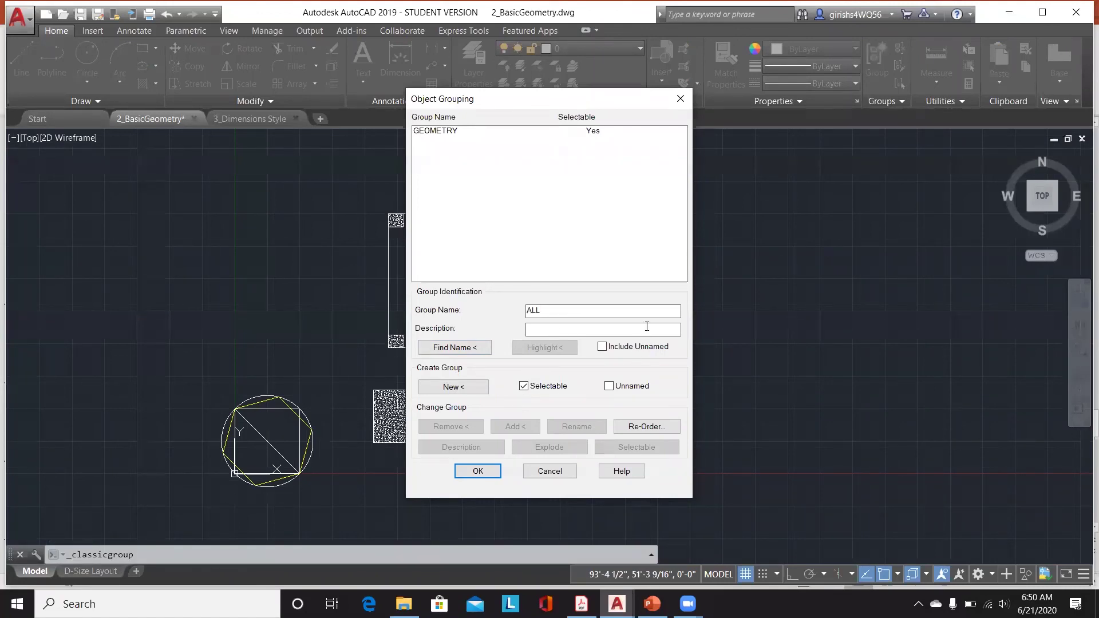
pyautogui.write('ALL OBJECTS')
pyautogui.click(467, 386)
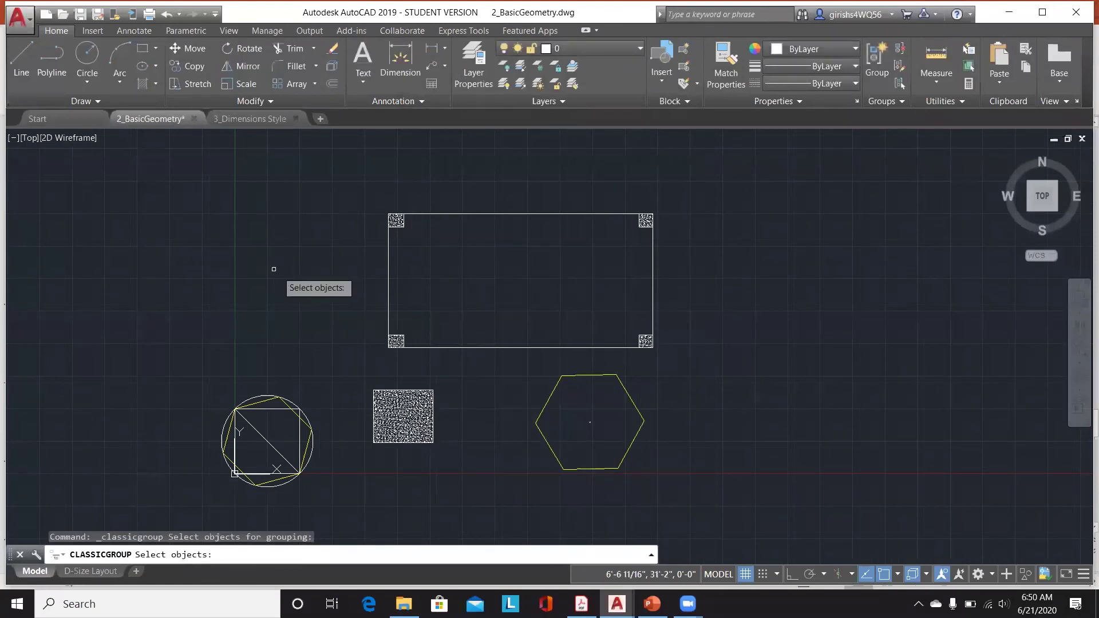
pyautogui.click(141, 154)
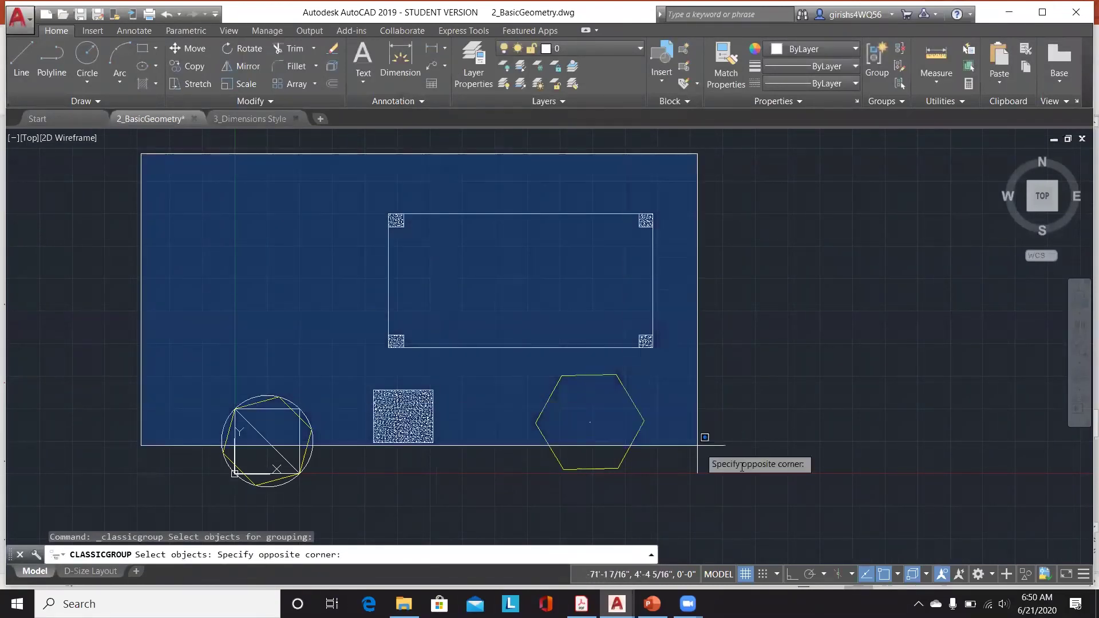
pyautogui.click(740, 506)
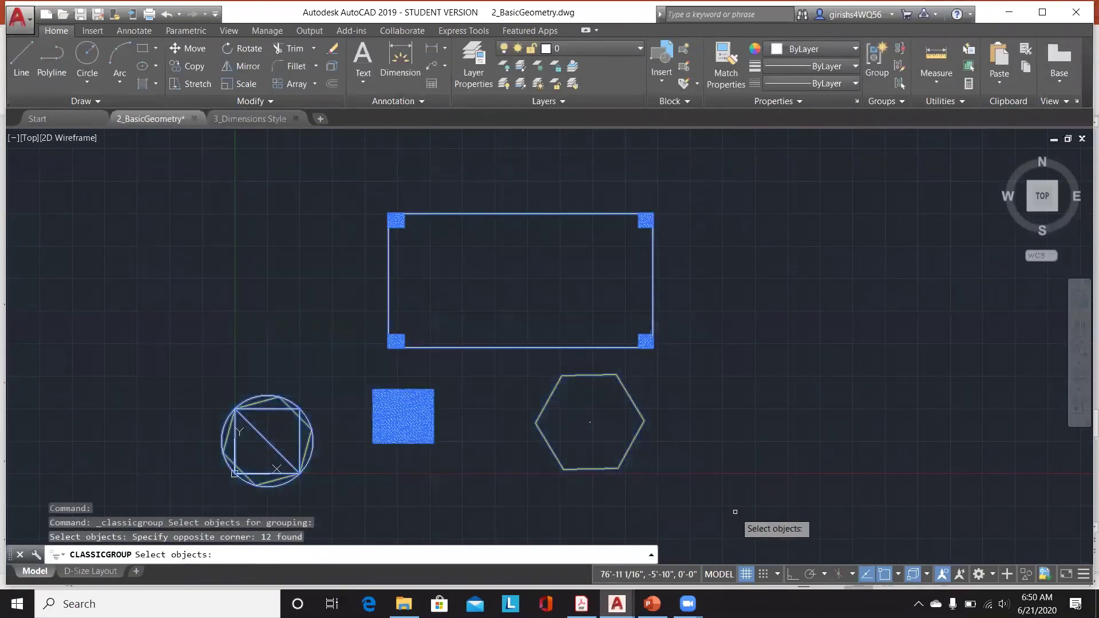
pyautogui.press('Return')
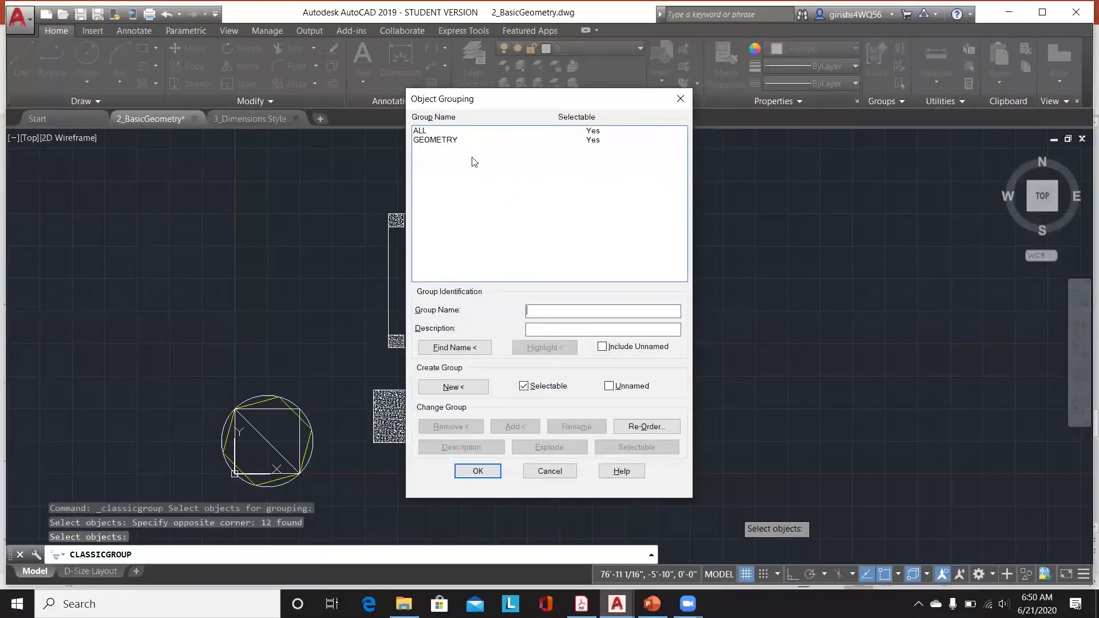
# Step: Review the details of the GEOMETRY and ALL groups, and dismiss the Group Manager without applying changes
pyautogui.click(445, 139)
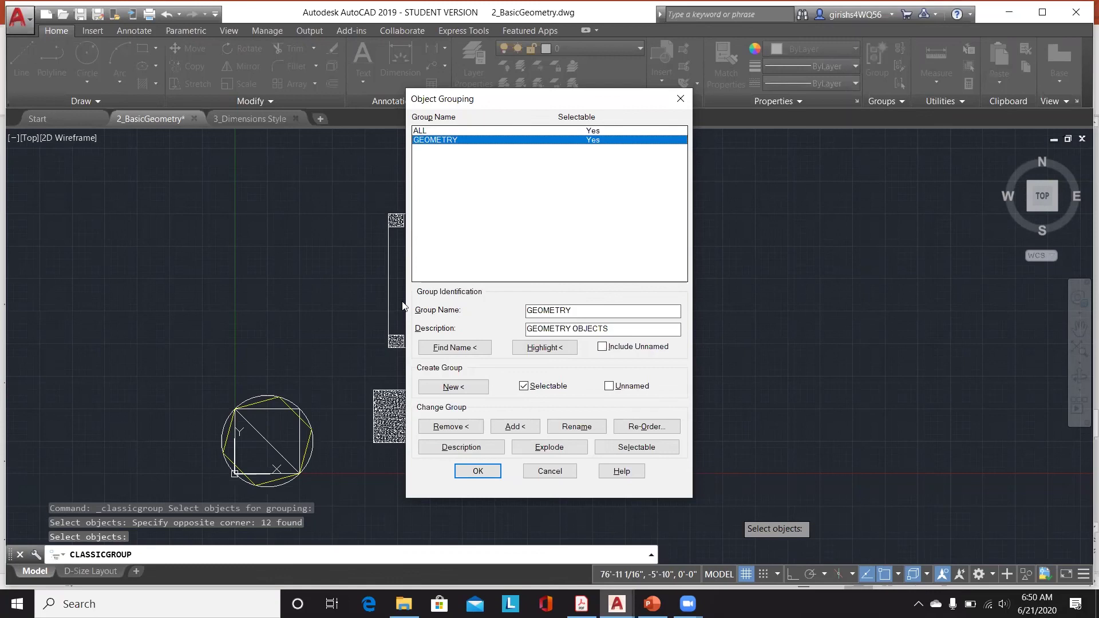
pyautogui.moveTo(532, 106); pyautogui.dragTo(685, 116)
pyautogui.click(573, 141)
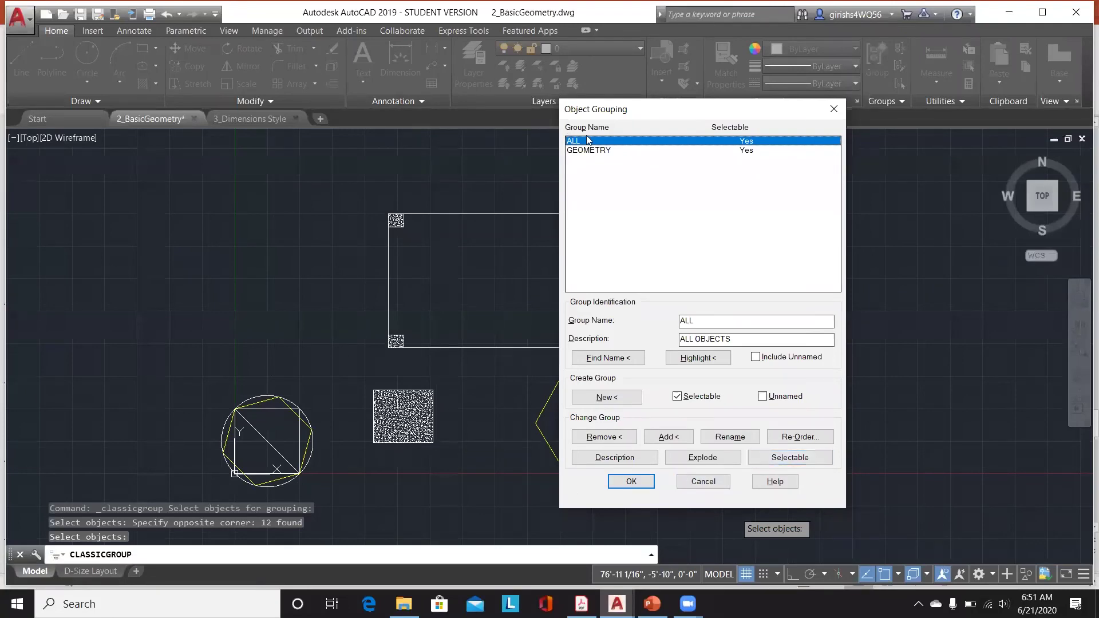
pyautogui.click(833, 109)
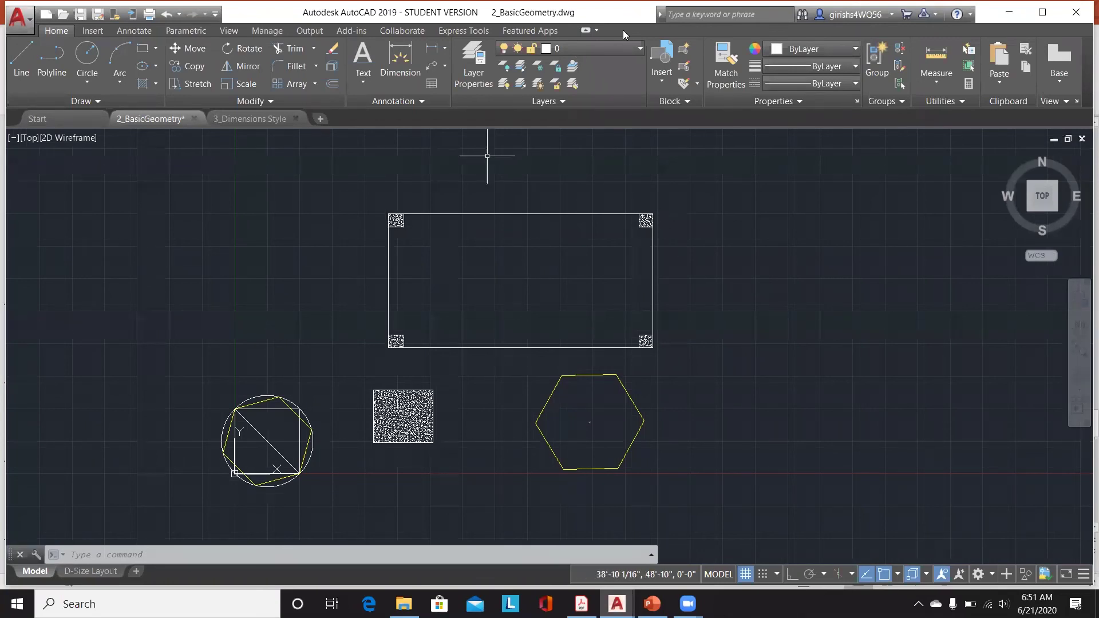
# Step: Create a block named ALL from every object, with its base point at the origin and opening in the block editor disabled
pyautogui.click(688, 55)
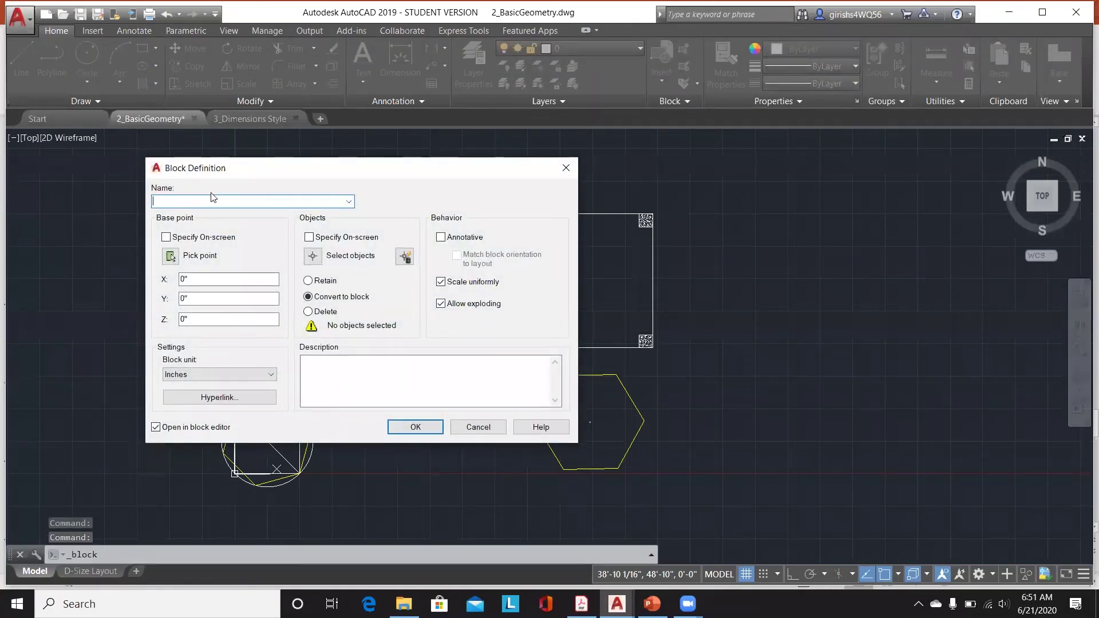
pyautogui.write('AL')
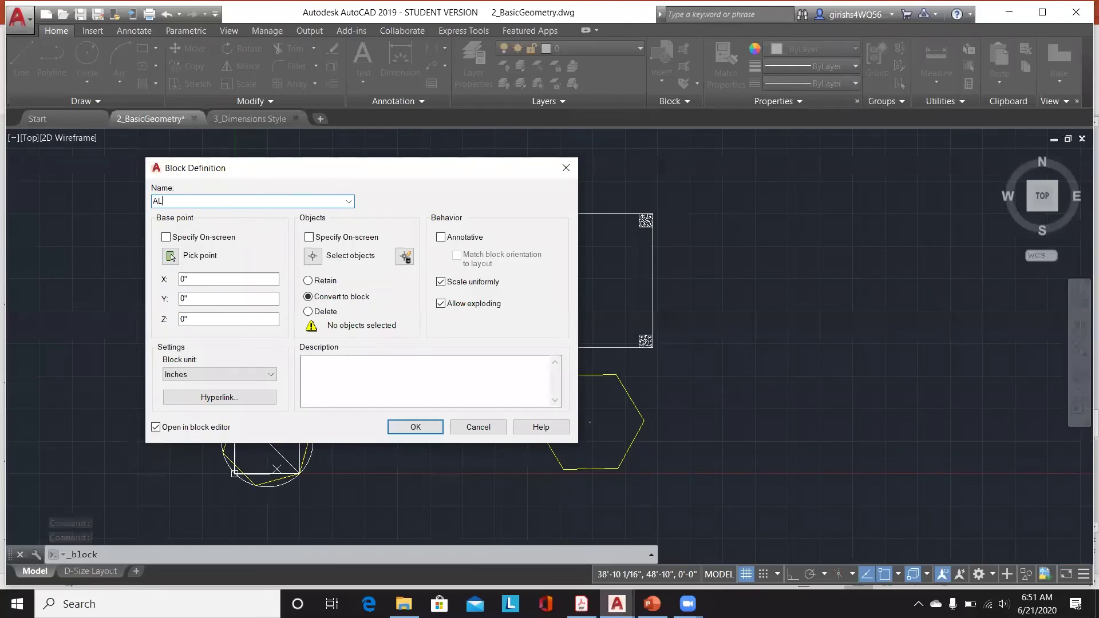
pyautogui.write('L')
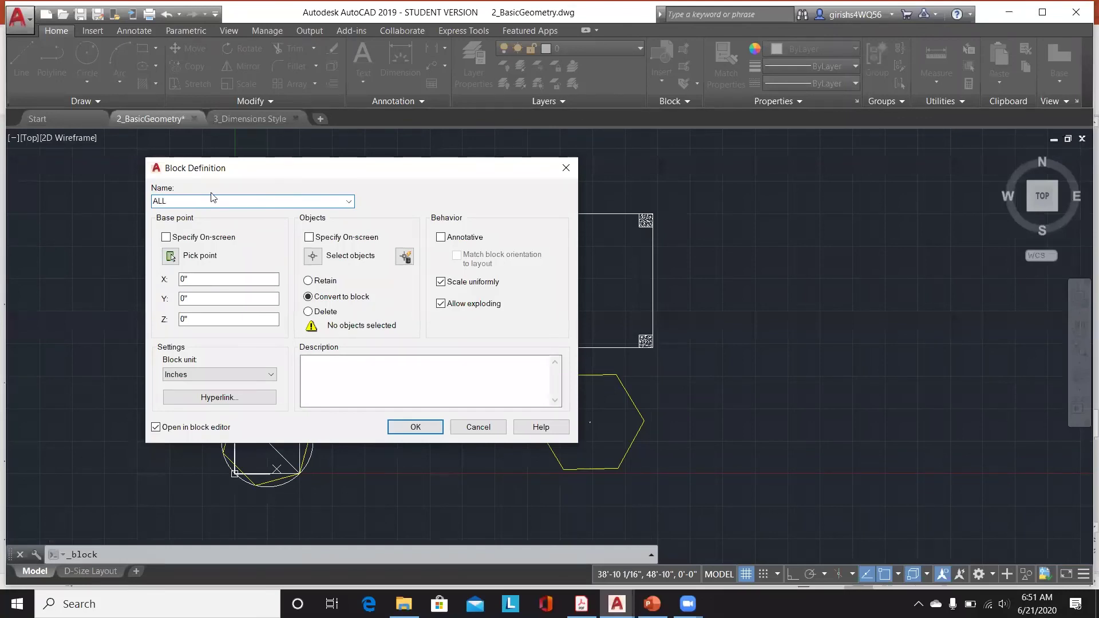
pyautogui.click(170, 257)
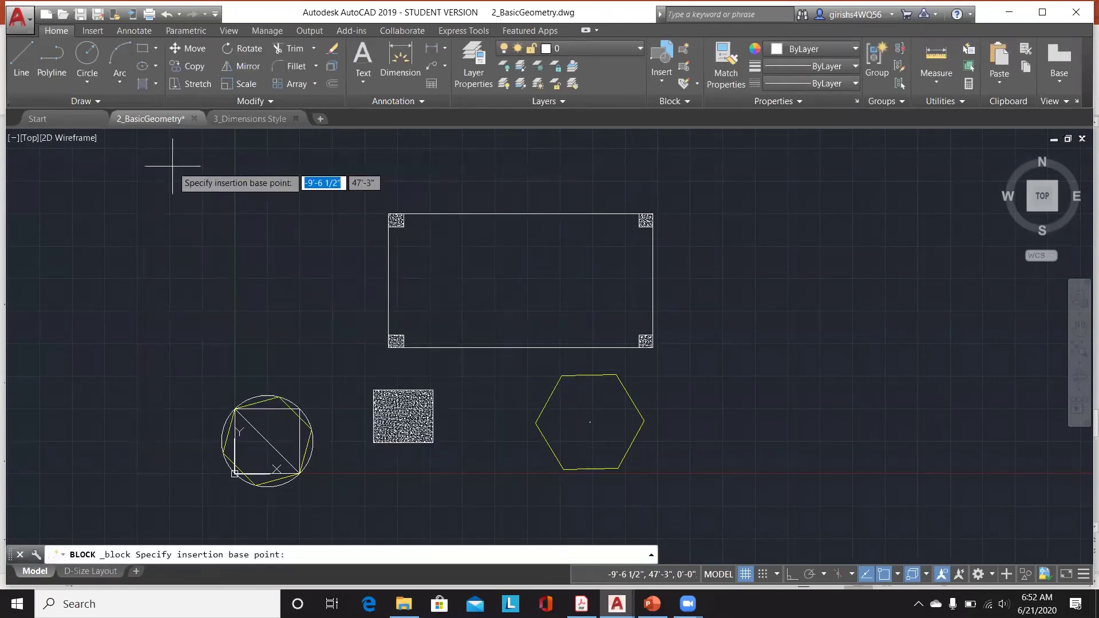
pyautogui.click(235, 474)
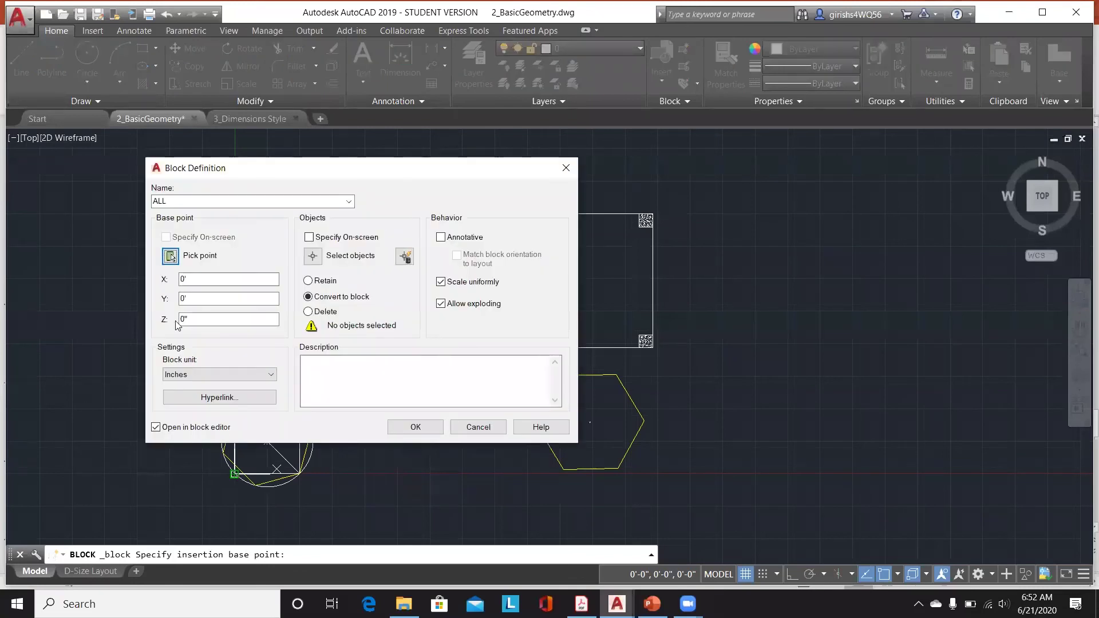
pyautogui.click(314, 256)
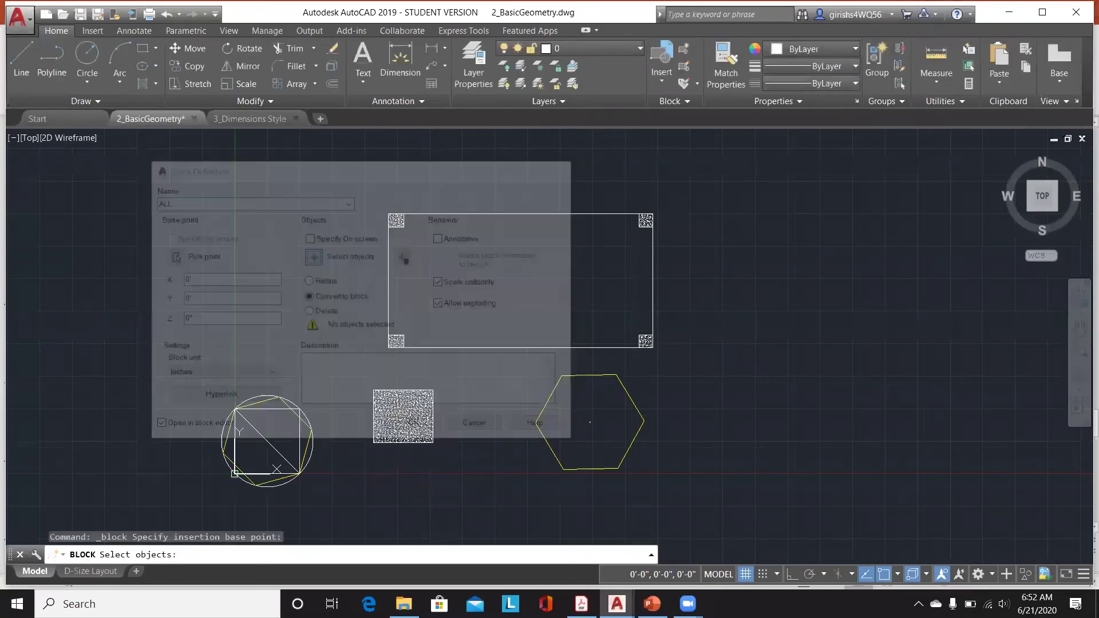
pyautogui.click(161, 155)
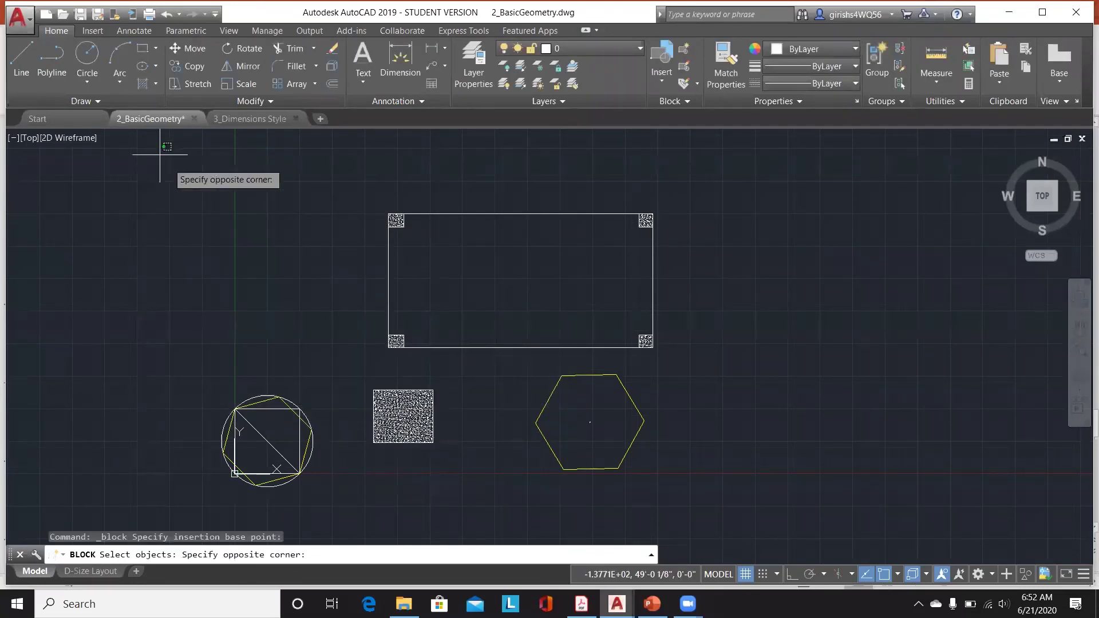
pyautogui.click(770, 520)
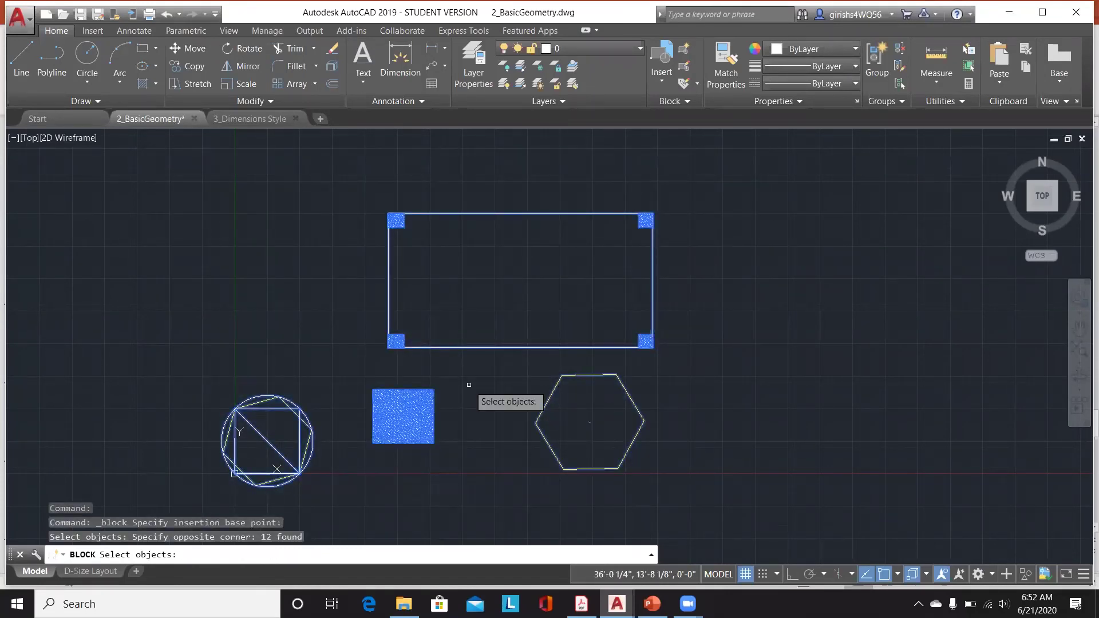
pyautogui.press('Return')
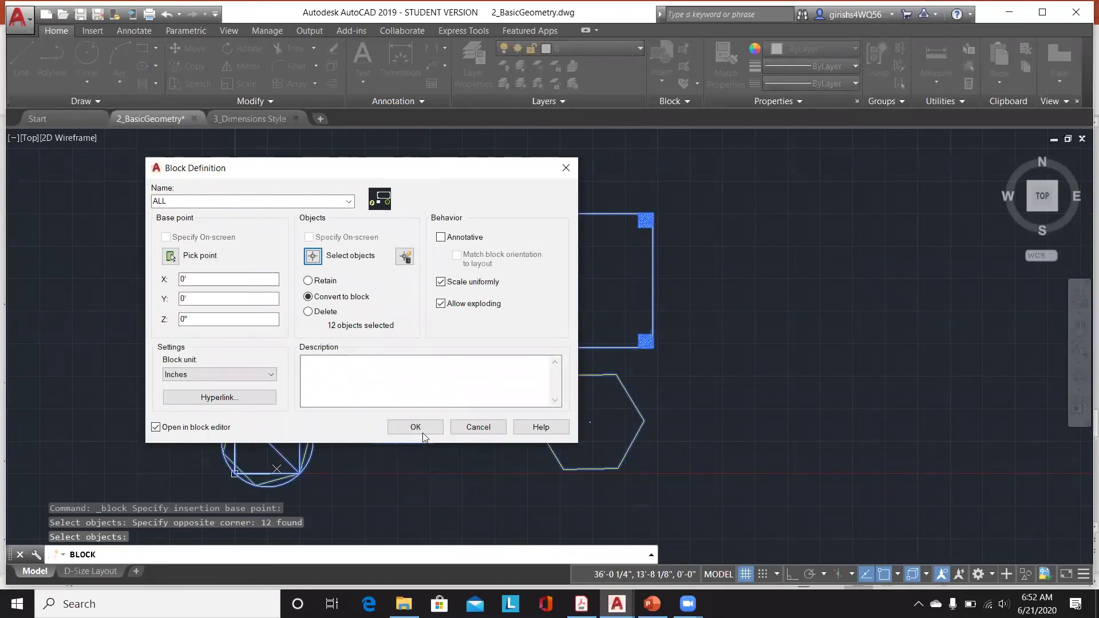
pyautogui.click(155, 427)
pyautogui.click(410, 428)
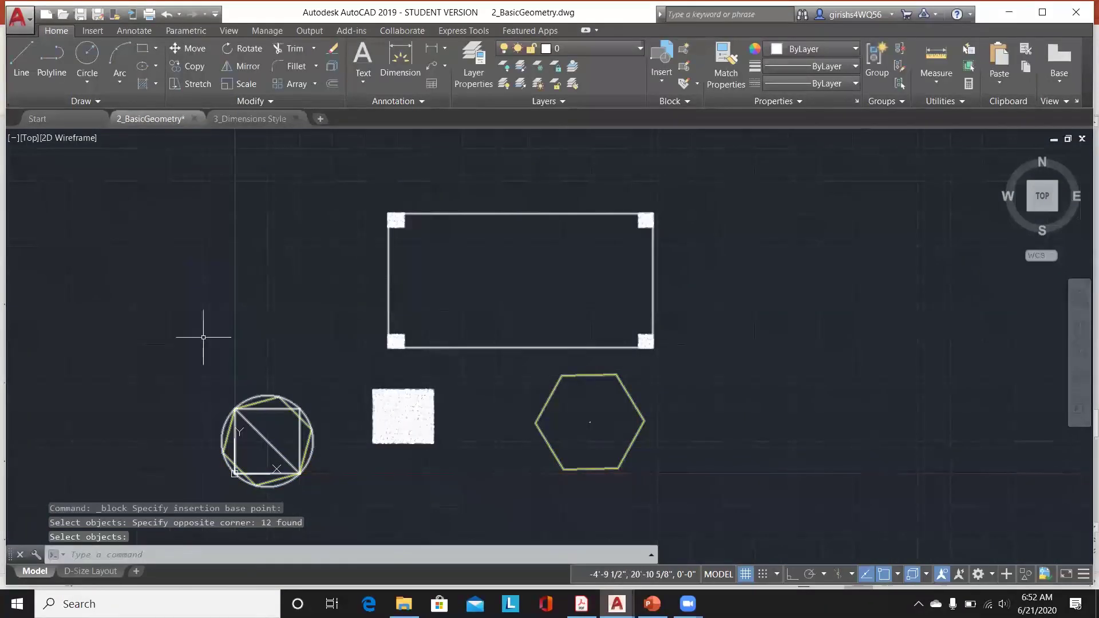
# Step: Open the gallery of insertable blocks in the 2_BasicGeometry drawing
pyautogui.scroll(-3, 203, 333)
pyautogui.click(653, 79)
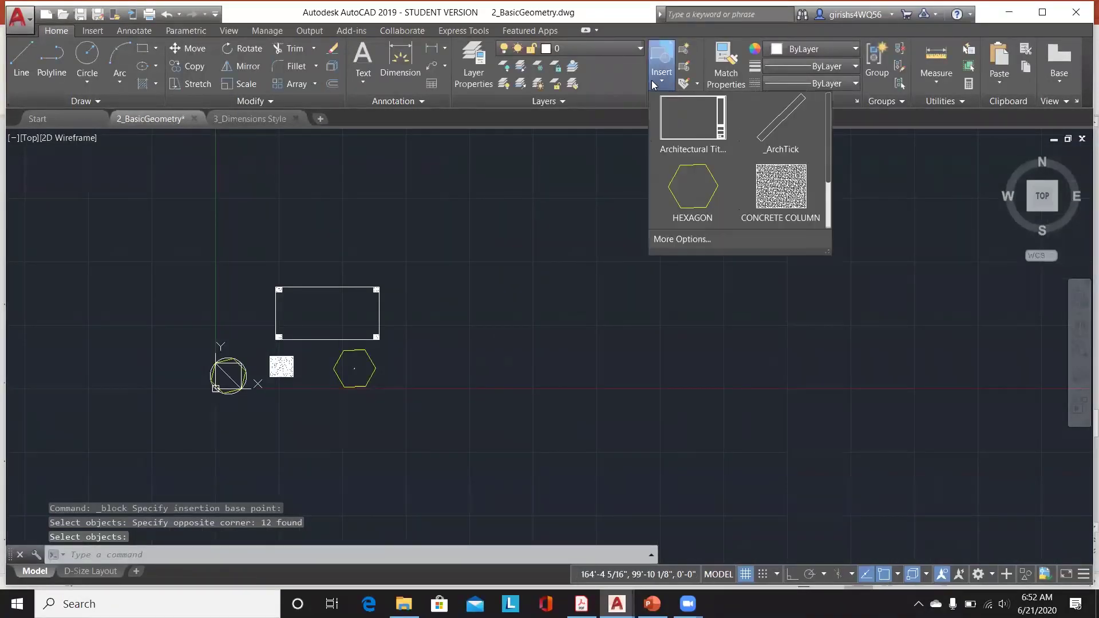